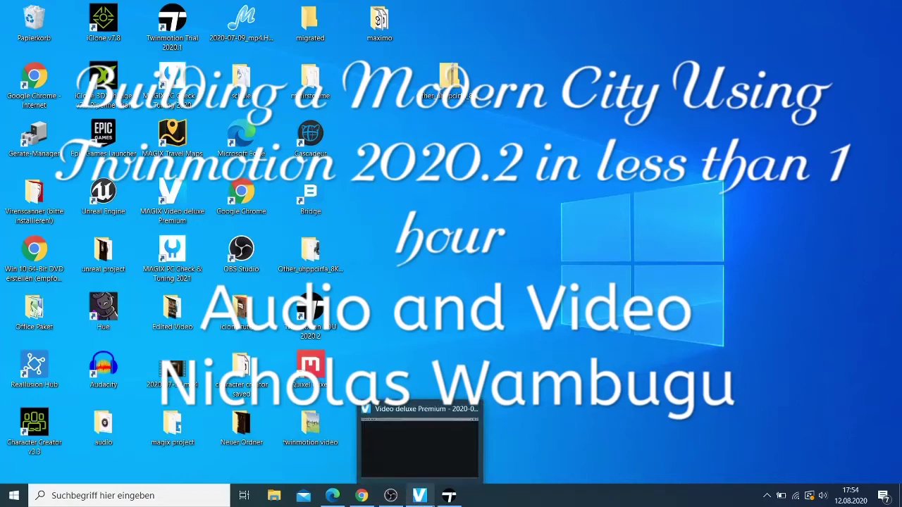
Restore the Twinmotion window showing the empty new project and open the File menu.
{"action": "left_click", "coordinate": [445, 502]}
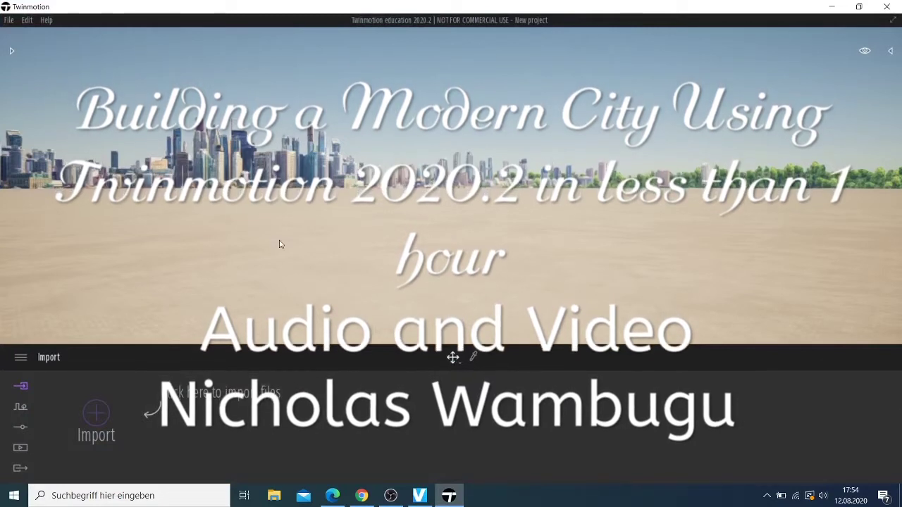
{"action": "left_click", "coordinate": [7, 19]}
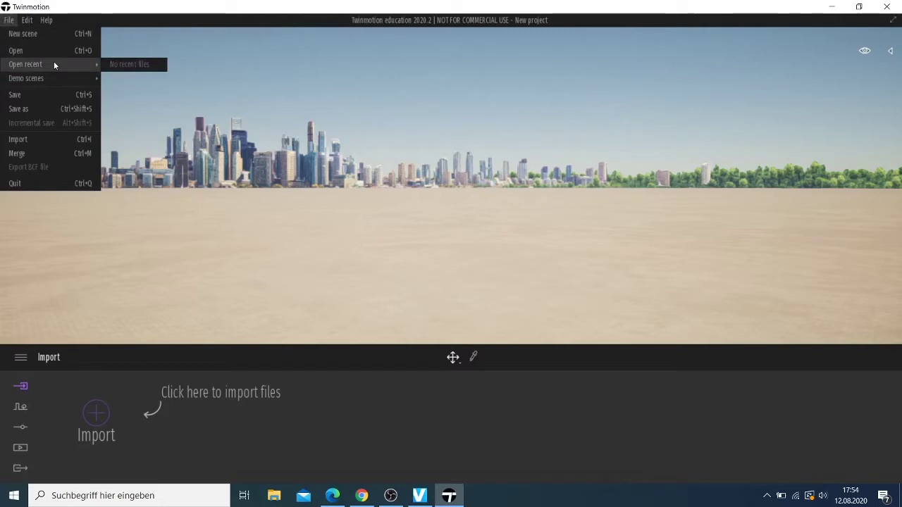
{"action": "mouse_move", "coordinate": [26, 78]}
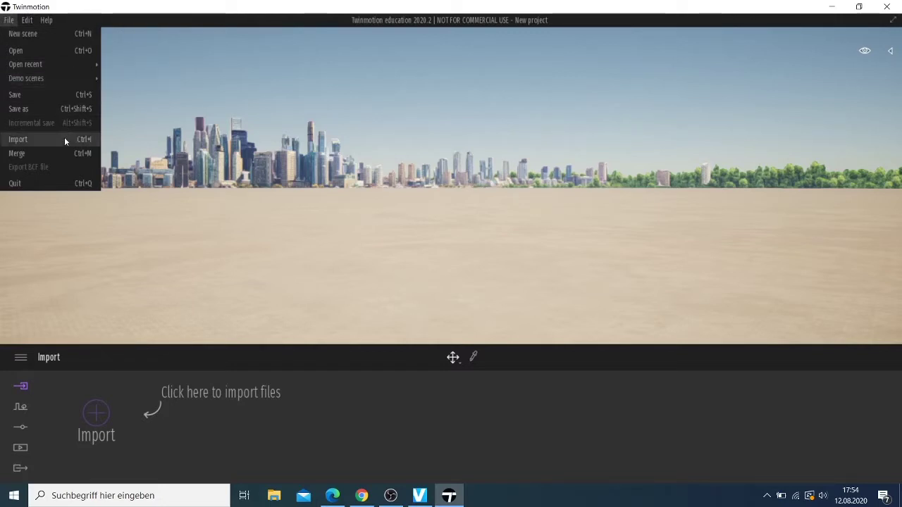
Import Untitled22.skp from Downloads into the scene, accepting the Geometry dialog defaults.
{"action": "left_click", "coordinate": [57, 141]}
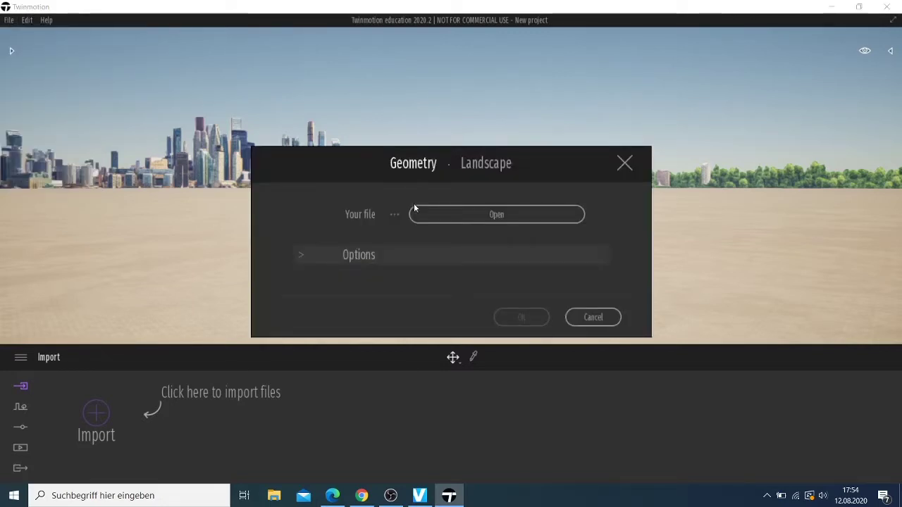
{"action": "left_click", "coordinate": [431, 217]}
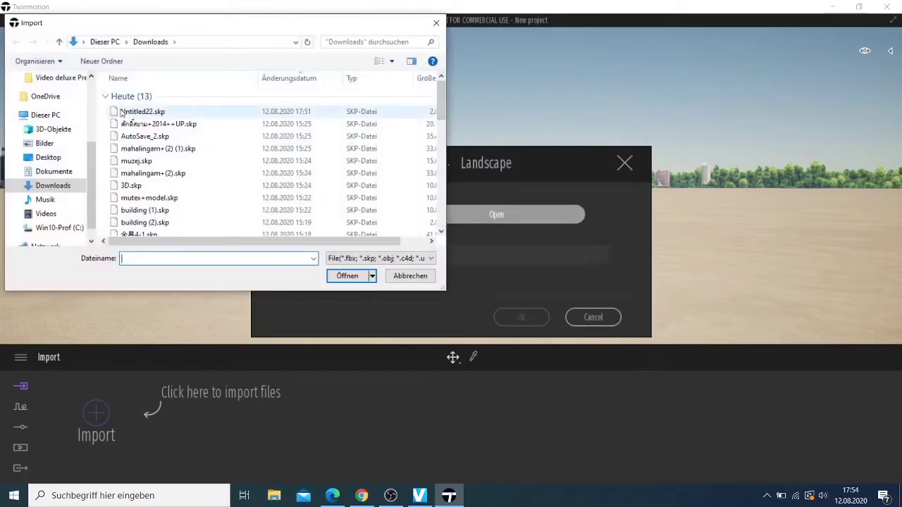
{"action": "left_click", "coordinate": [138, 111]}
{"action": "left_click", "coordinate": [341, 276]}
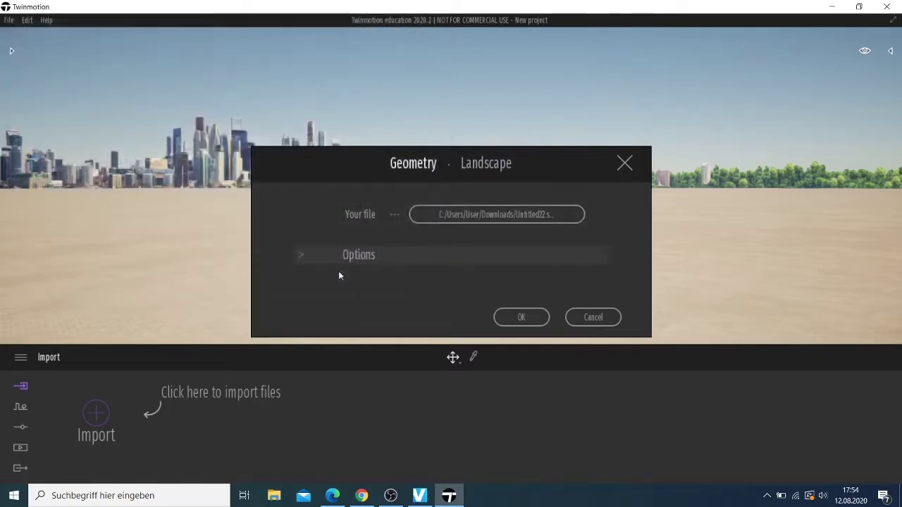
{"action": "left_click", "coordinate": [521, 317]}
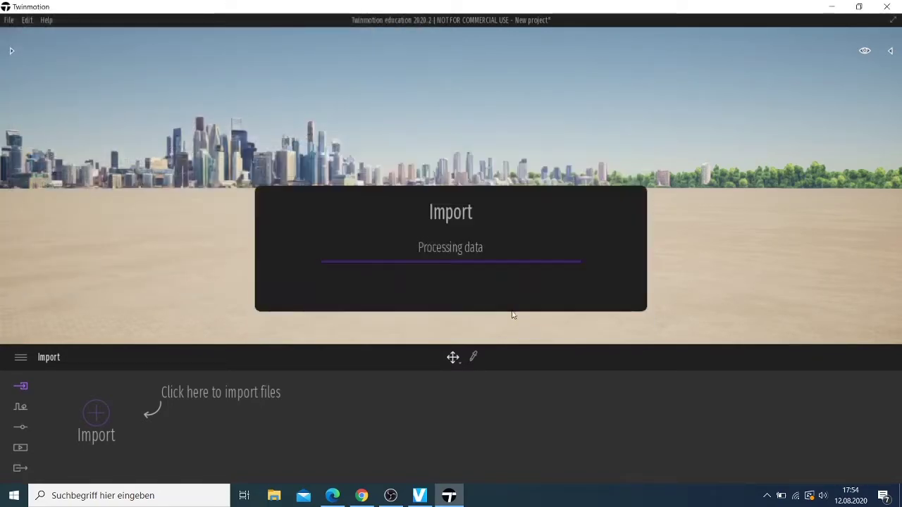
{"action": "scroll", "coordinate": [497, 299], "scroll_direction": "up", "scroll_amount": 5}
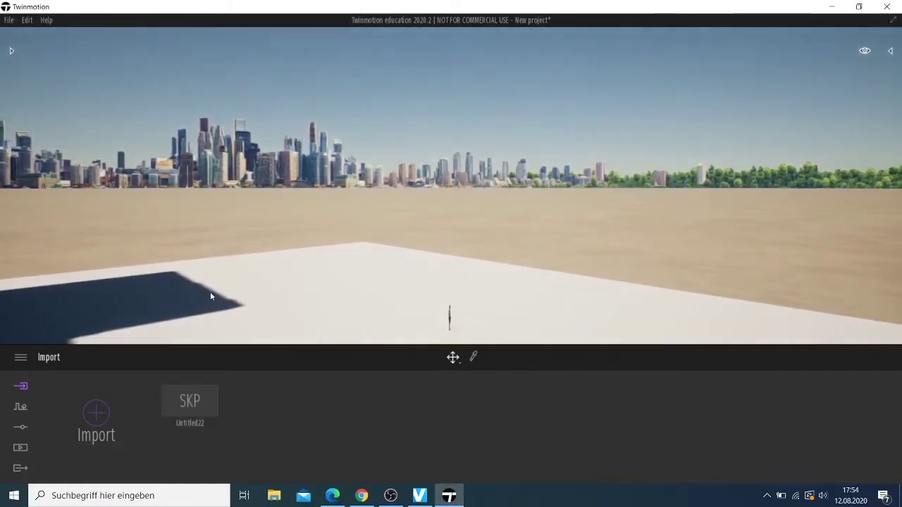
Fly the view in among the buildings and deselect the imported city model.
{"action": "mouse_move", "coordinate": [296, 219]}
{"action": "left_mouse_down"}
{"action": "mouse_move", "coordinate": [212, 222]}
{"action": "mouse_move", "coordinate": [648, 131]}
{"action": "left_mouse_up"}
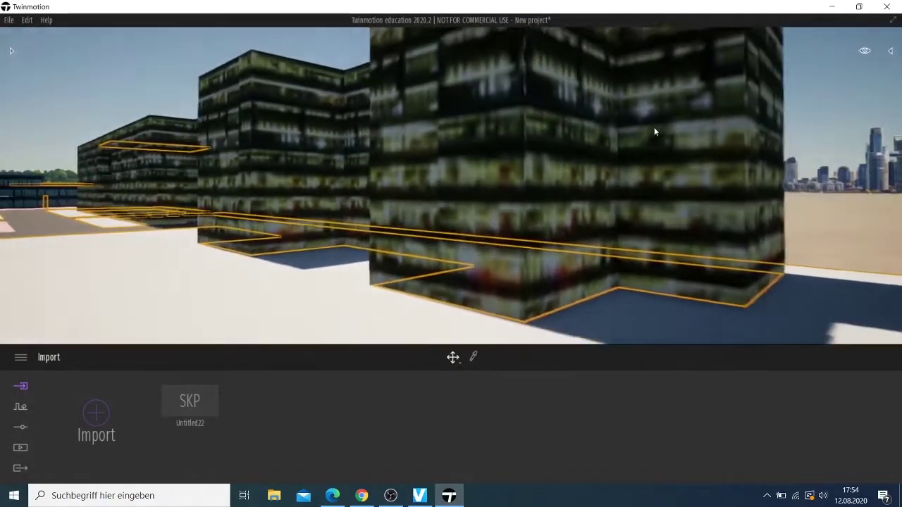
{"action": "scroll", "coordinate": [671, 123], "scroll_direction": "down", "scroll_amount": 3}
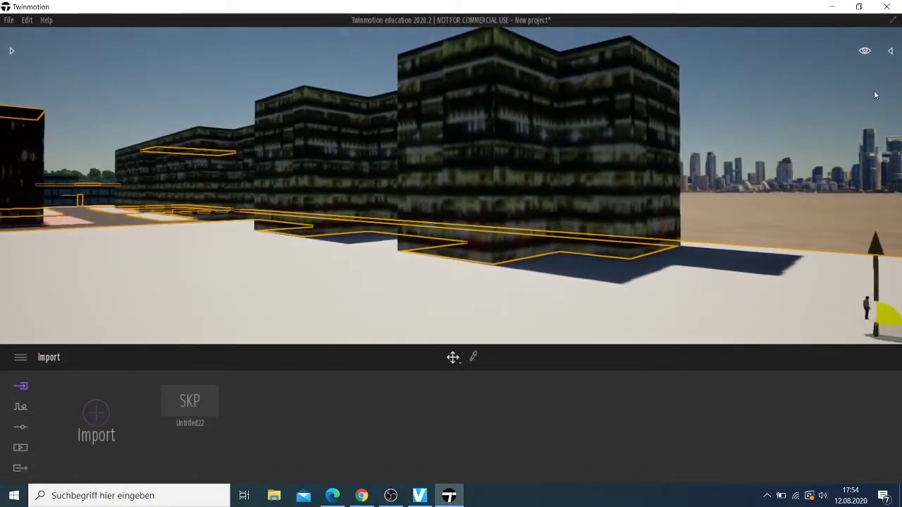
{"action": "left_click_drag", "start_coordinate": [774, 143], "coordinate": [634, 148]}
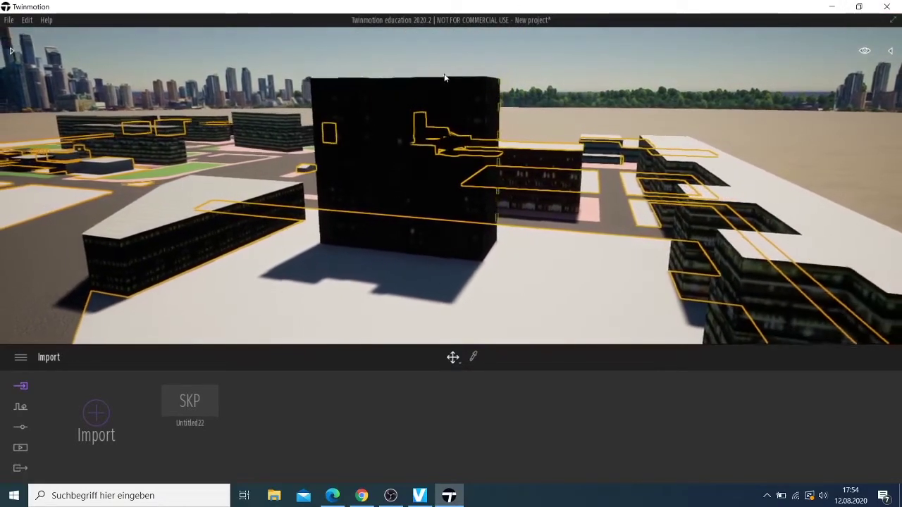
{"action": "left_click", "coordinate": [789, 126]}
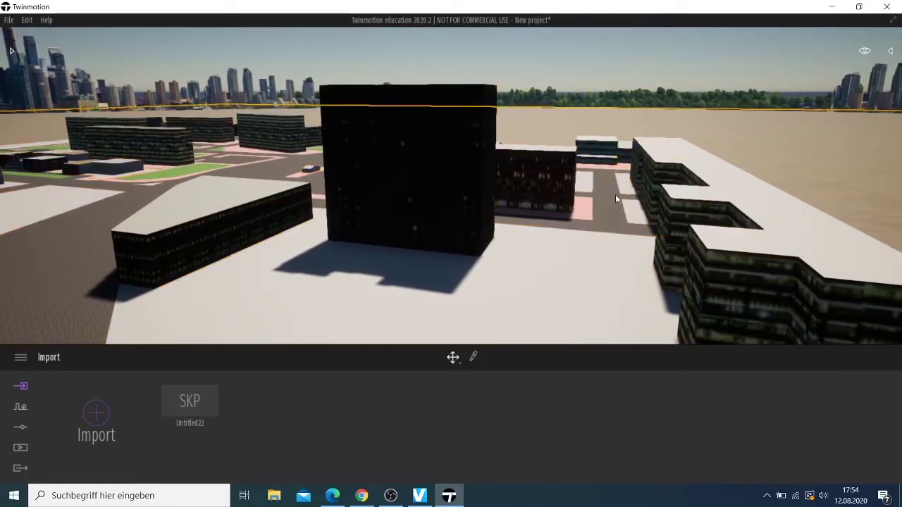
Turn the view right and upward to survey more of the city and skyline.
{"action": "middle_click_drag", "start_coordinate": [618, 195], "coordinate": [599, 195]}
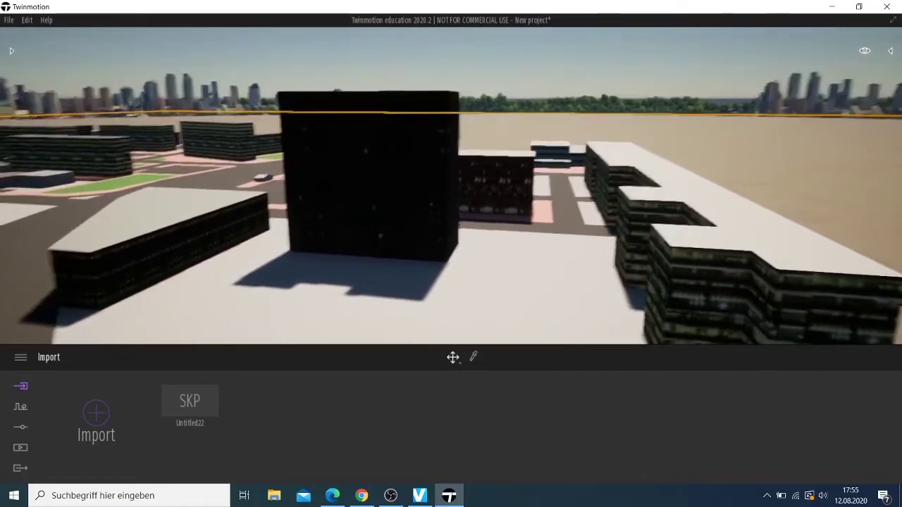
{"action": "mouse_move", "coordinate": [493, 184]}
{"action": "right_mouse_down"}
{"action": "mouse_move", "coordinate": [423, 183]}
{"action": "mouse_move", "coordinate": [493, 211]}
{"action": "right_mouse_up"}
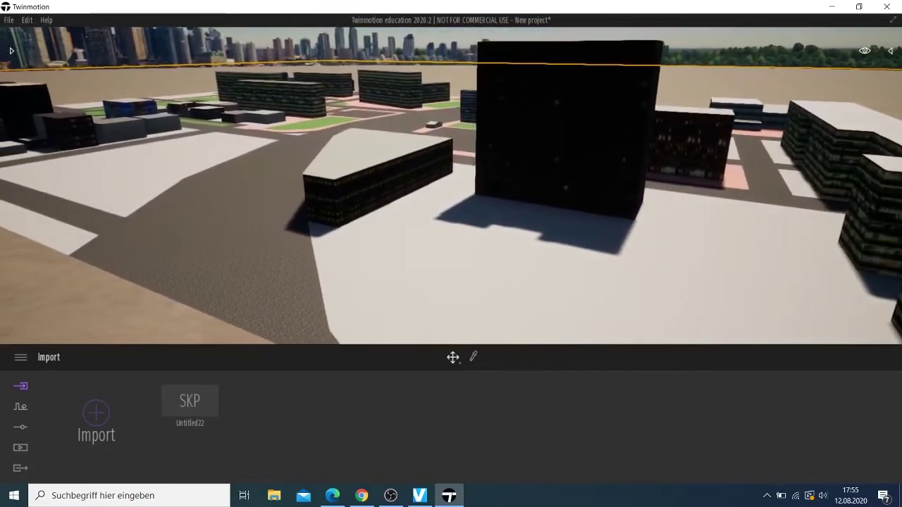
{"action": "mouse_move", "coordinate": [493, 211]}
{"action": "right_mouse_down"}
{"action": "mouse_move", "coordinate": [549, 211]}
{"action": "mouse_move", "coordinate": [549, 190]}
{"action": "mouse_move", "coordinate": [550, 282]}
{"action": "mouse_move", "coordinate": [535, 211]}
{"action": "mouse_move", "coordinate": [465, 212]}
{"action": "mouse_move", "coordinate": [535, 211]}
{"action": "mouse_move", "coordinate": [479, 211]}
{"action": "right_mouse_up"}
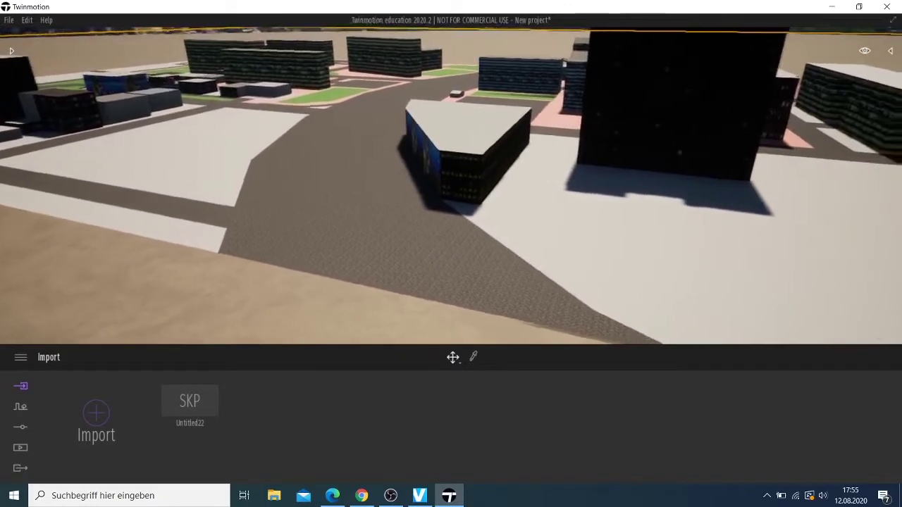
{"action": "right_click_drag", "start_coordinate": [394, 254], "coordinate": [459, 237]}
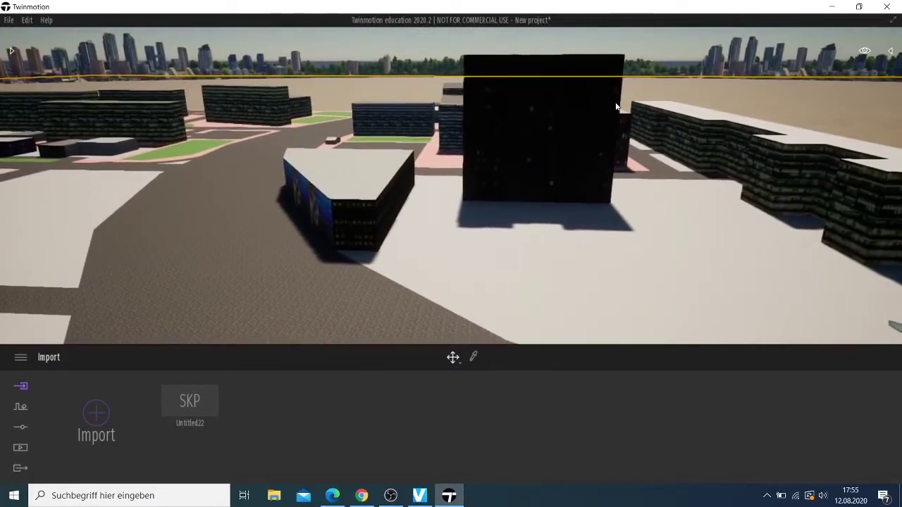
{"action": "right_click_drag", "start_coordinate": [648, 271], "coordinate": [529, 177]}
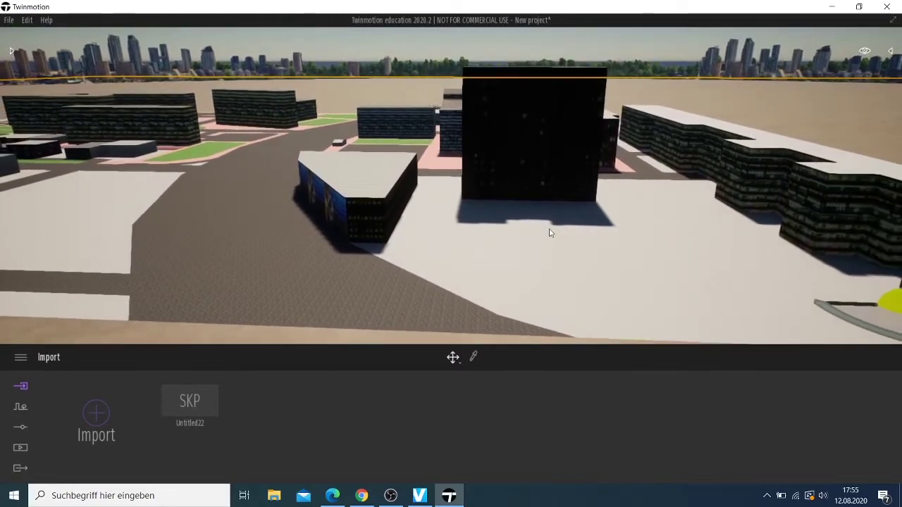
{"action": "right_click_drag", "start_coordinate": [542, 231], "coordinate": [564, 240]}
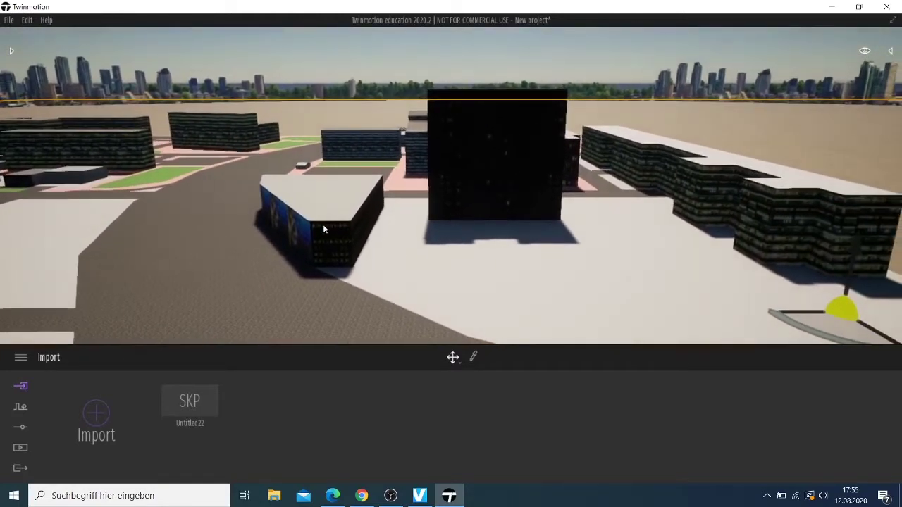
From Vegetation and landscape > Trees, place and paint European Beech trees across the paved area.
{"action": "left_click", "coordinate": [12, 49]}
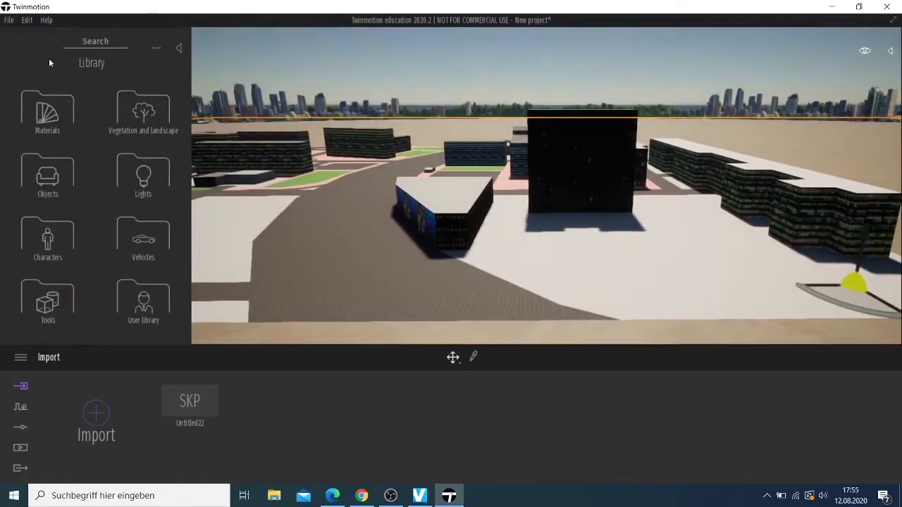
{"action": "left_click", "coordinate": [146, 118]}
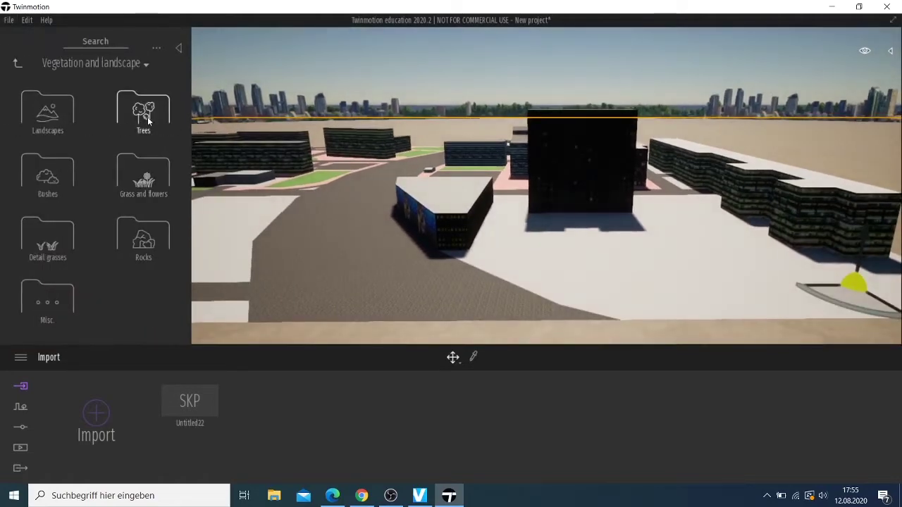
{"action": "left_click", "coordinate": [148, 121]}
{"action": "mouse_move", "coordinate": [139, 169]}
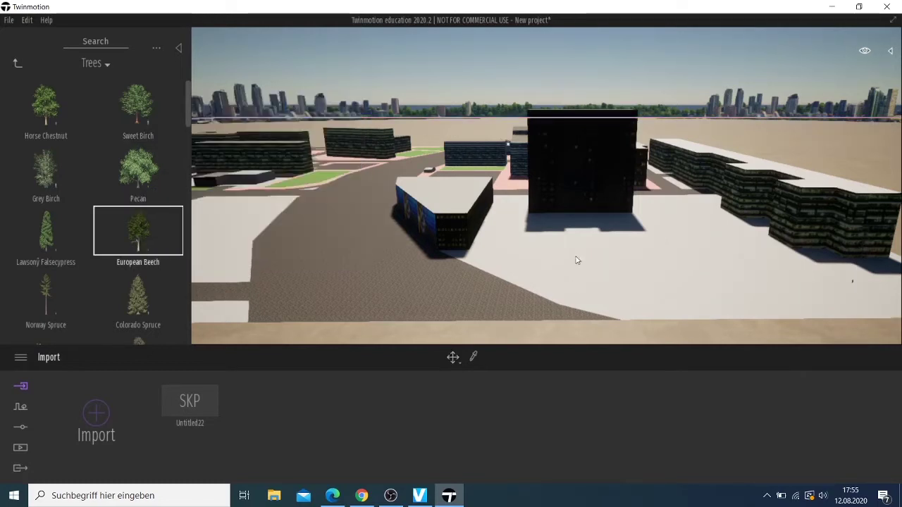
{"action": "left_click_drag", "start_coordinate": [600, 241], "coordinate": [632, 233]}
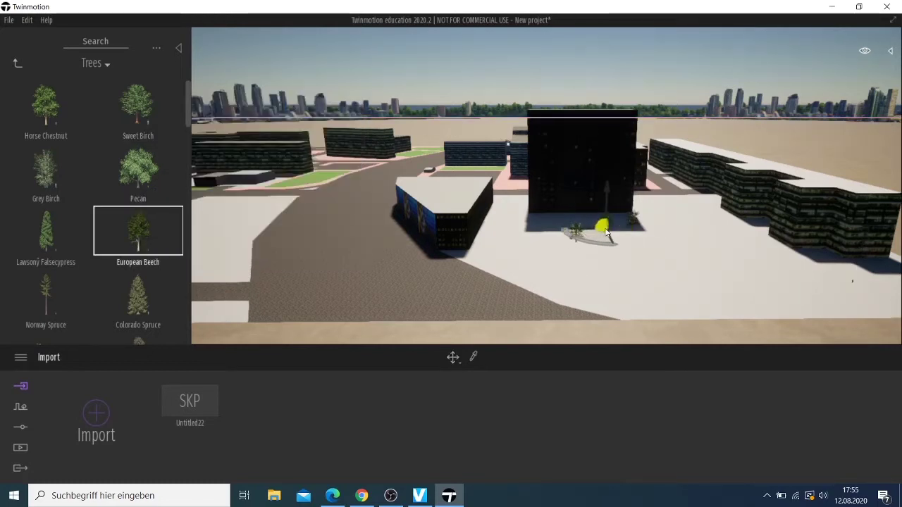
{"action": "mouse_move", "coordinate": [525, 220]}
{"action": "left_mouse_down"}
{"action": "mouse_move", "coordinate": [514, 228]}
{"action": "mouse_move", "coordinate": [517, 242]}
{"action": "mouse_move", "coordinate": [543, 258]}
{"action": "mouse_move", "coordinate": [605, 288]}
{"action": "mouse_move", "coordinate": [609, 262]}
{"action": "mouse_move", "coordinate": [578, 266]}
{"action": "mouse_move", "coordinate": [601, 272]}
{"action": "mouse_move", "coordinate": [615, 302]}
{"action": "mouse_move", "coordinate": [755, 315]}
{"action": "mouse_move", "coordinate": [776, 277]}
{"action": "mouse_move", "coordinate": [766, 242]}
{"action": "mouse_move", "coordinate": [738, 231]}
{"action": "left_mouse_up"}
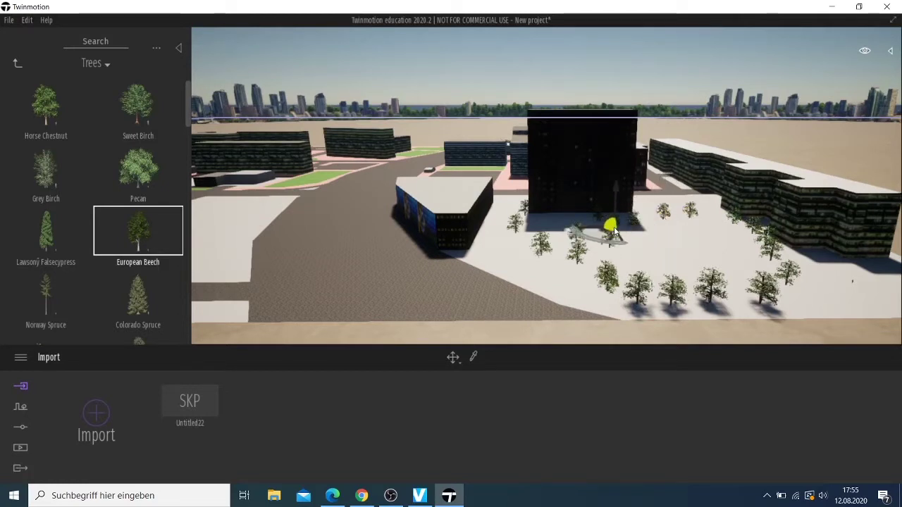
Add another line of beech trees and reposition several across the plaza.
{"action": "mouse_move", "coordinate": [552, 228]}
{"action": "left_mouse_down"}
{"action": "mouse_move", "coordinate": [559, 277]}
{"action": "mouse_move", "coordinate": [604, 298]}
{"action": "mouse_move", "coordinate": [578, 298]}
{"action": "left_mouse_up"}
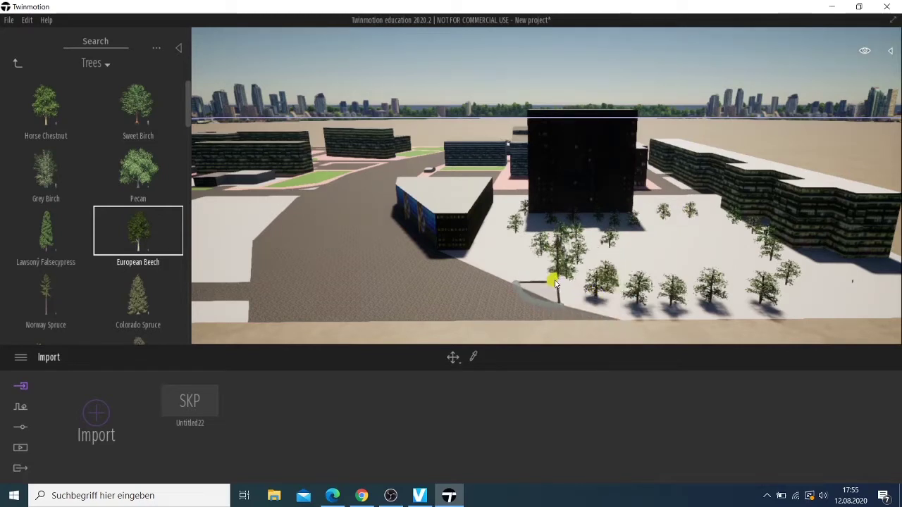
{"action": "left_click_drag", "start_coordinate": [508, 277], "coordinate": [528, 270]}
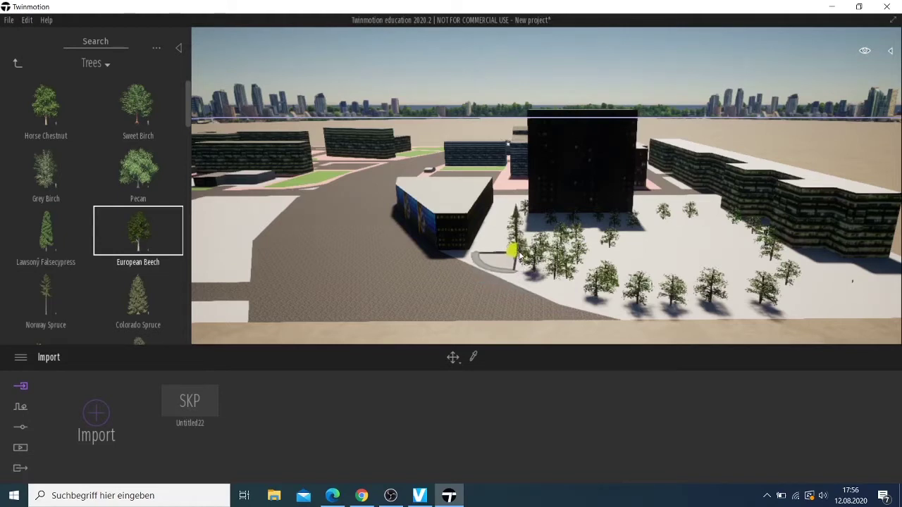
{"action": "left_click_drag", "start_coordinate": [519, 259], "coordinate": [540, 242]}
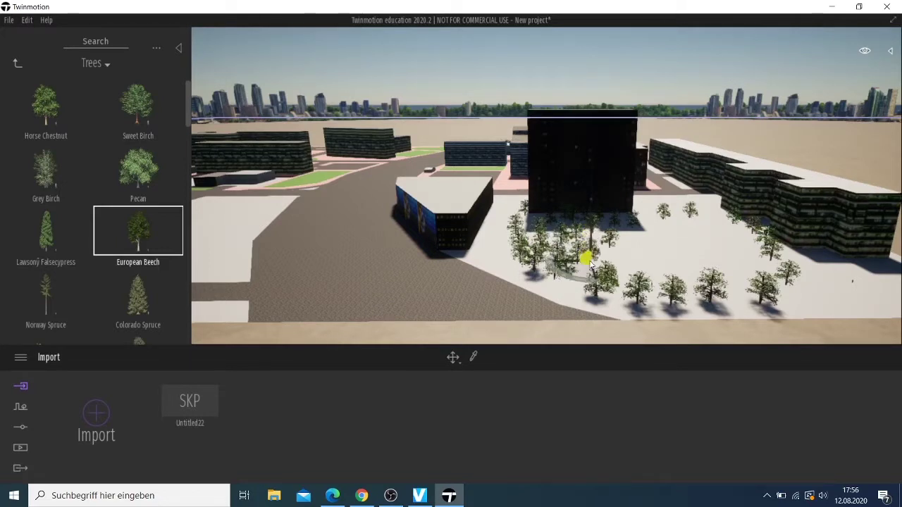
{"action": "mouse_move", "coordinate": [591, 267]}
{"action": "left_mouse_down"}
{"action": "mouse_move", "coordinate": [758, 306]}
{"action": "mouse_move", "coordinate": [880, 294]}
{"action": "mouse_move", "coordinate": [680, 208]}
{"action": "left_mouse_up"}
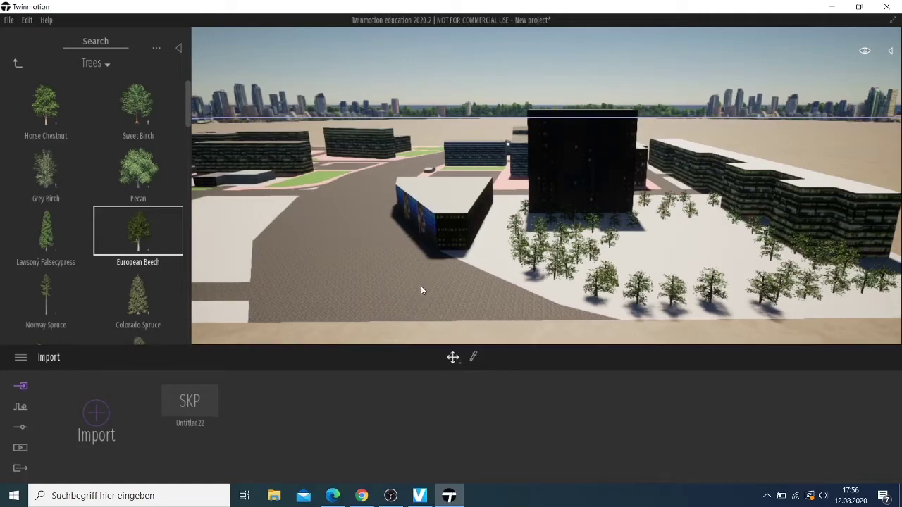
{"action": "key", "text": "Left"}
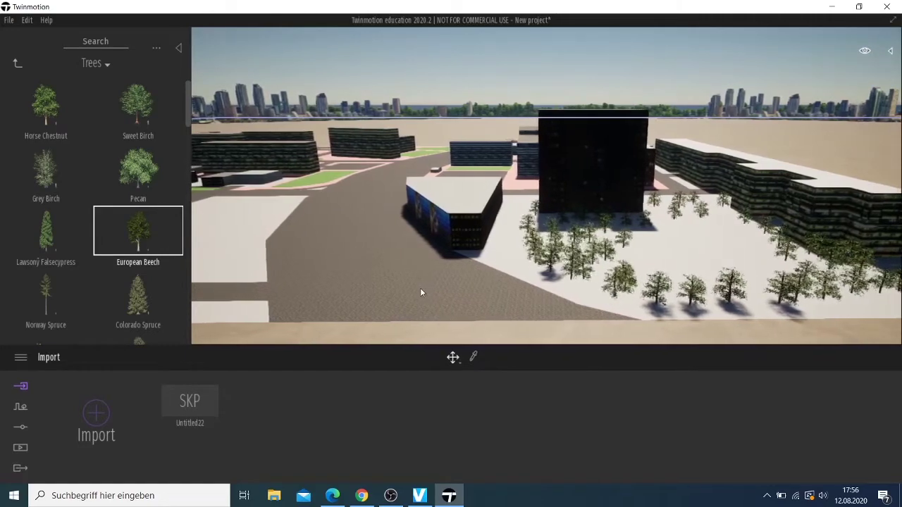
{"action": "key", "text": "Left"}
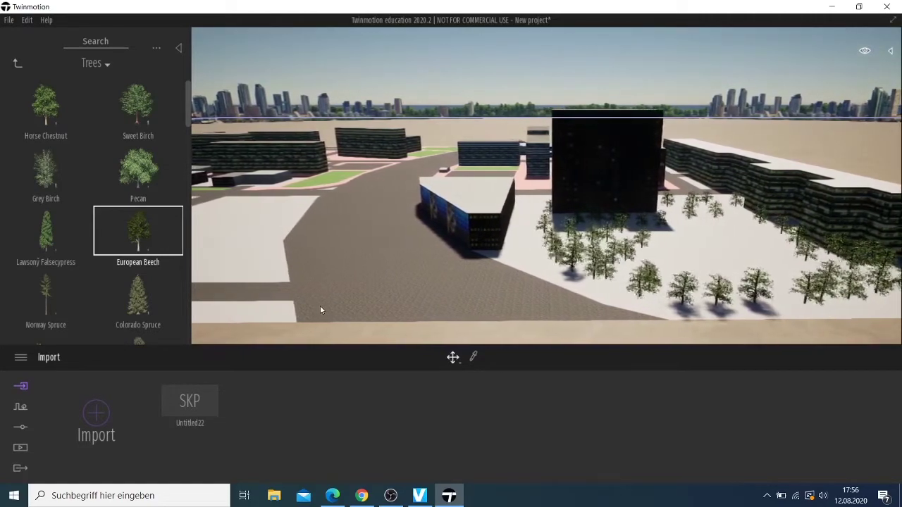
{"action": "key", "text": "Left"}
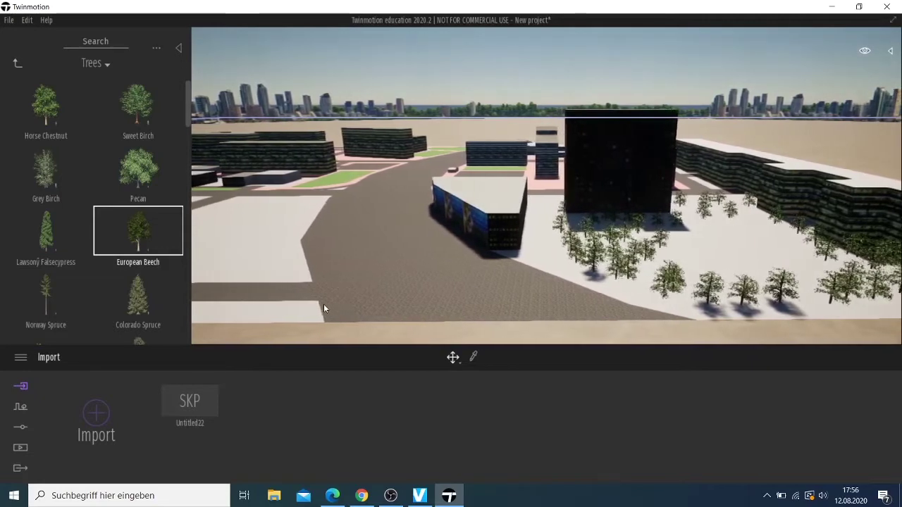
{"action": "key", "text": "Left"}
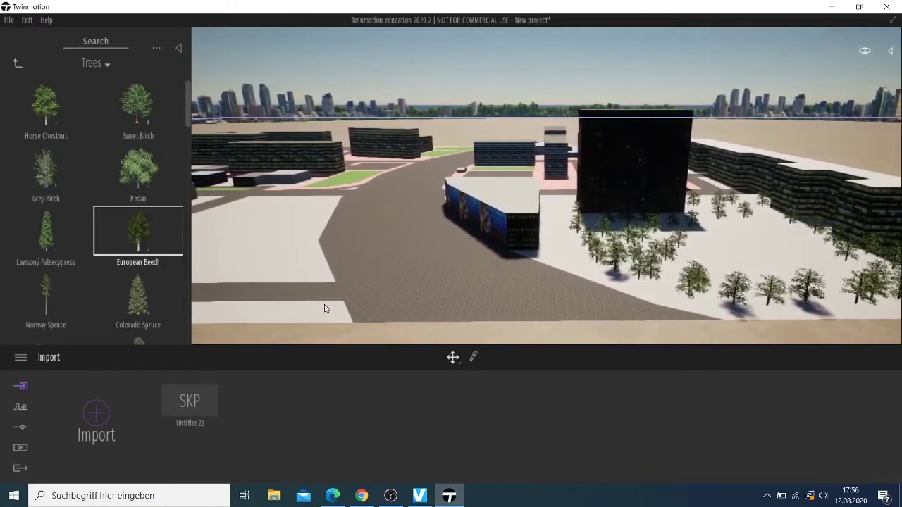
{"action": "key", "text": "Left"}
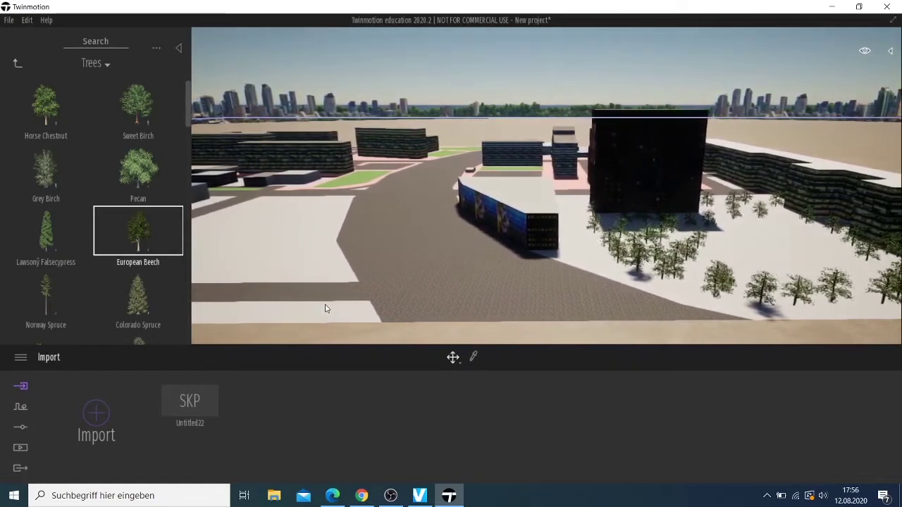
{"action": "key", "text": "Left"}
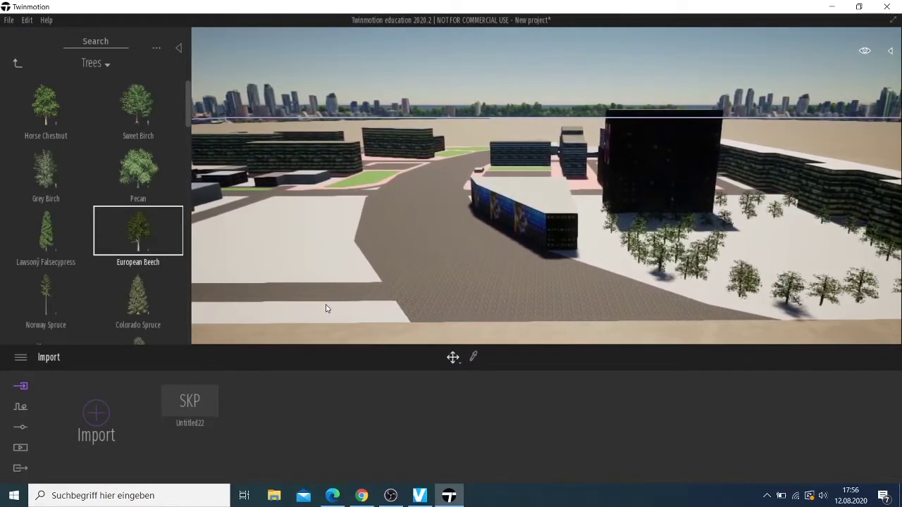
{"action": "key", "text": "Left"}
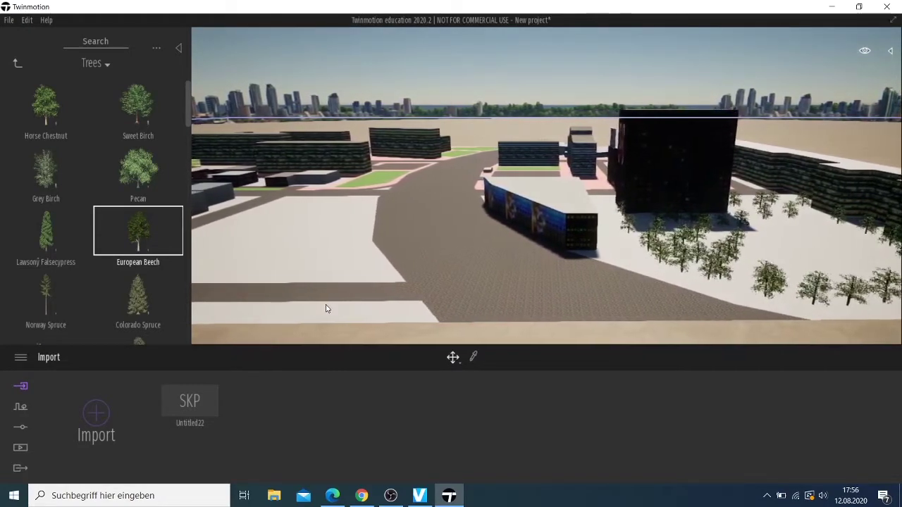
{"action": "left_click", "coordinate": [302, 289]}
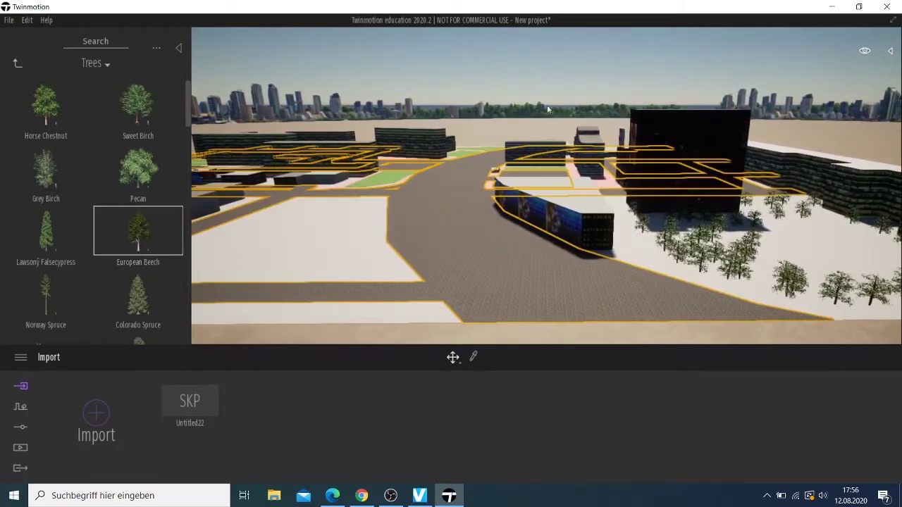
{"action": "scroll", "coordinate": [346, 279], "scroll_direction": "up", "scroll_amount": 2}
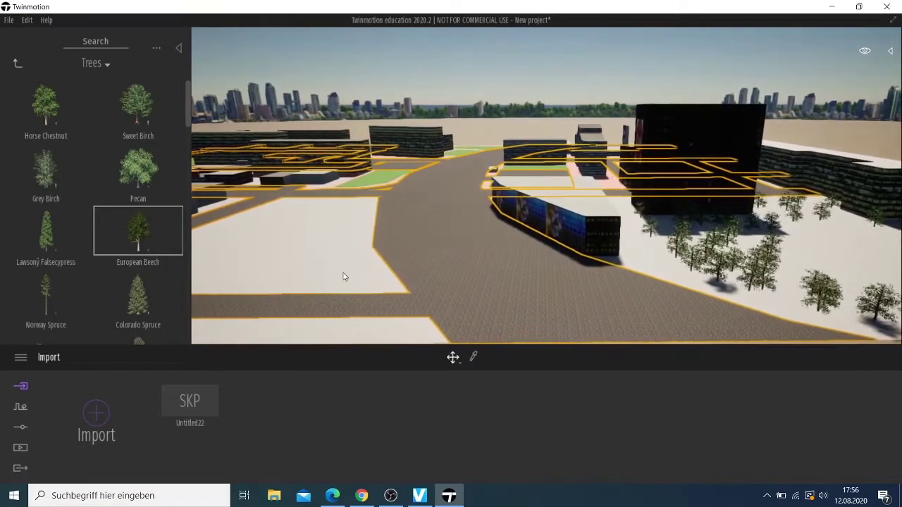
{"action": "key", "text": "Left"}
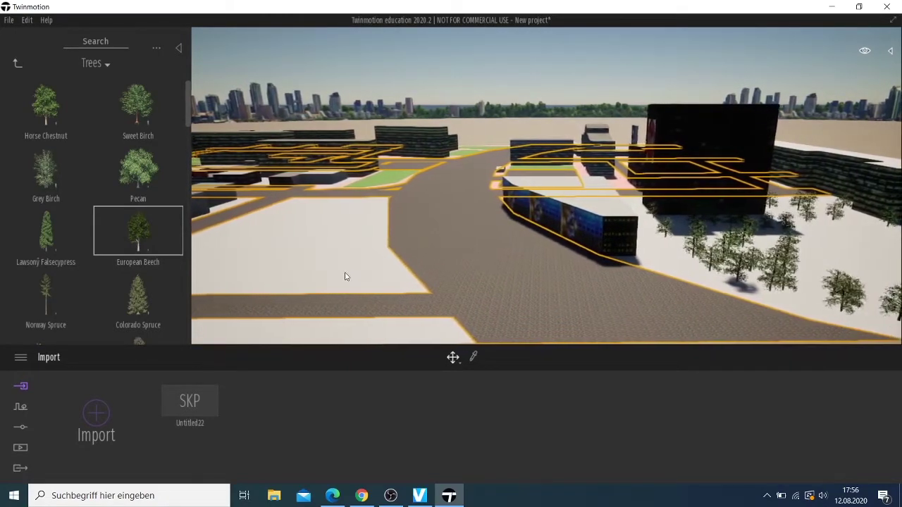
{"action": "key", "text": "Escape"}
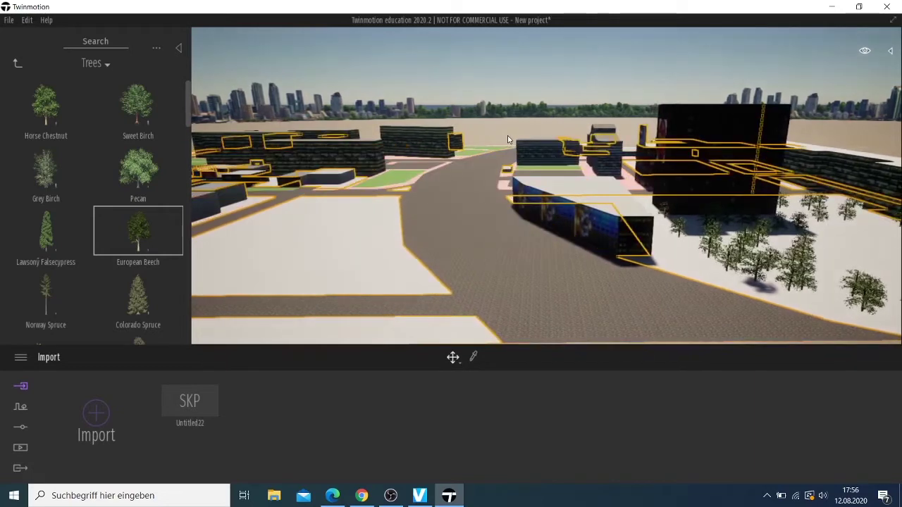
{"action": "mouse_move", "coordinate": [137, 230]}
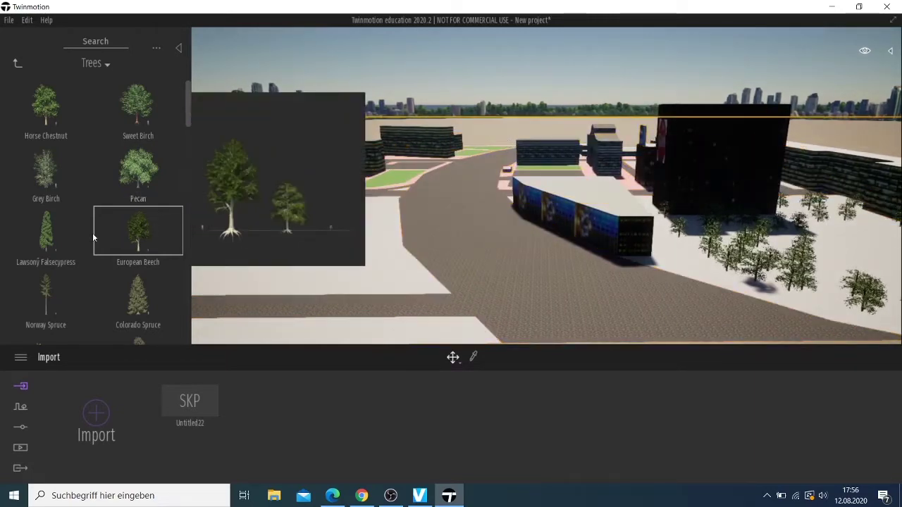
Place Lawson Falsecypress trees at the left end, back and middle of the open plaza.
{"action": "left_click_drag", "start_coordinate": [423, 197], "coordinate": [313, 210]}
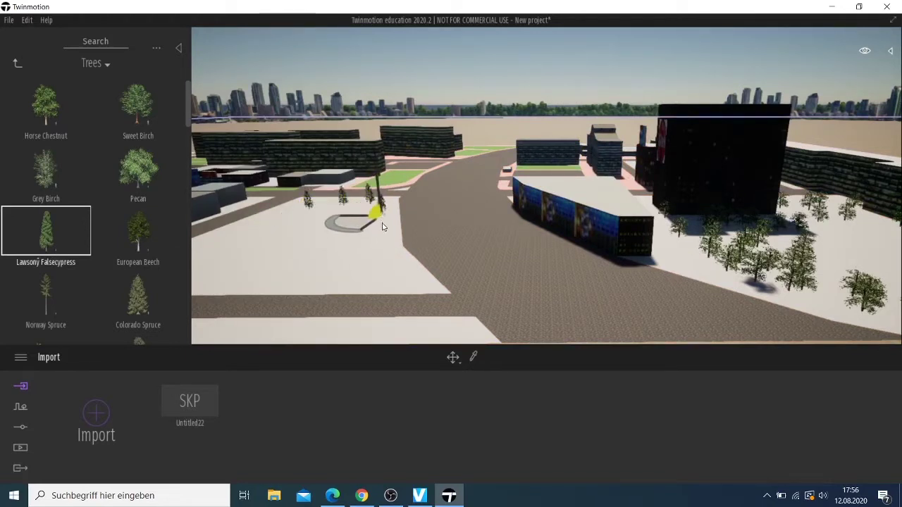
{"action": "mouse_move", "coordinate": [383, 229]}
{"action": "left_mouse_down"}
{"action": "mouse_move", "coordinate": [423, 287]}
{"action": "mouse_move", "coordinate": [230, 277]}
{"action": "left_mouse_up"}
{"action": "key", "text": "Left"}
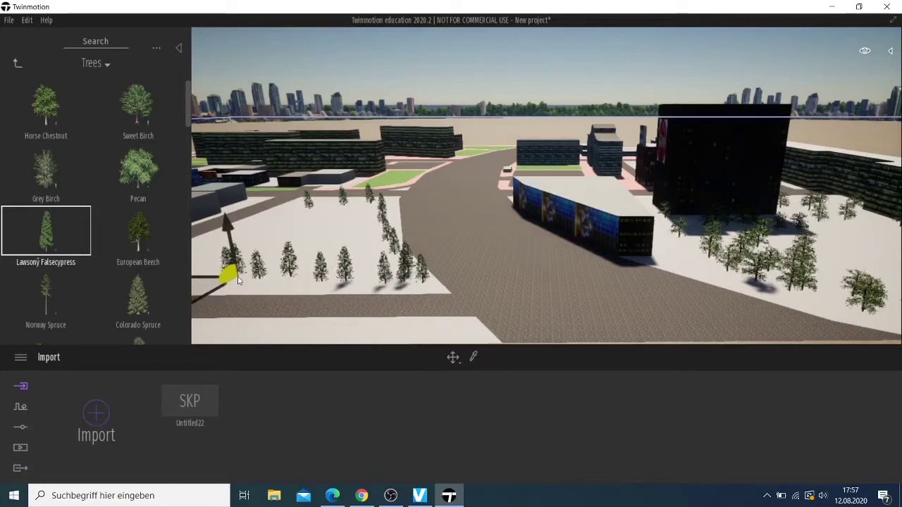
{"action": "key", "text": "Left"}
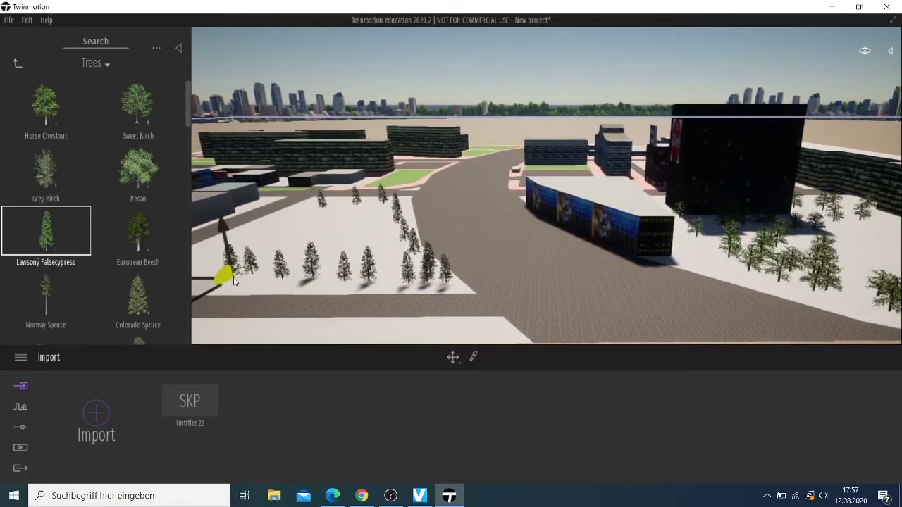
{"action": "left_click_drag", "start_coordinate": [227, 283], "coordinate": [217, 283]}
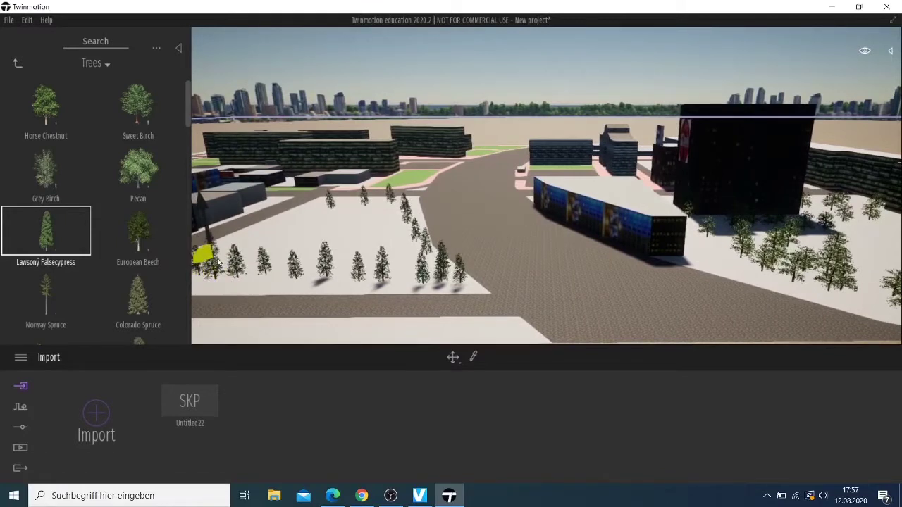
{"action": "left_click_drag", "start_coordinate": [270, 247], "coordinate": [291, 227]}
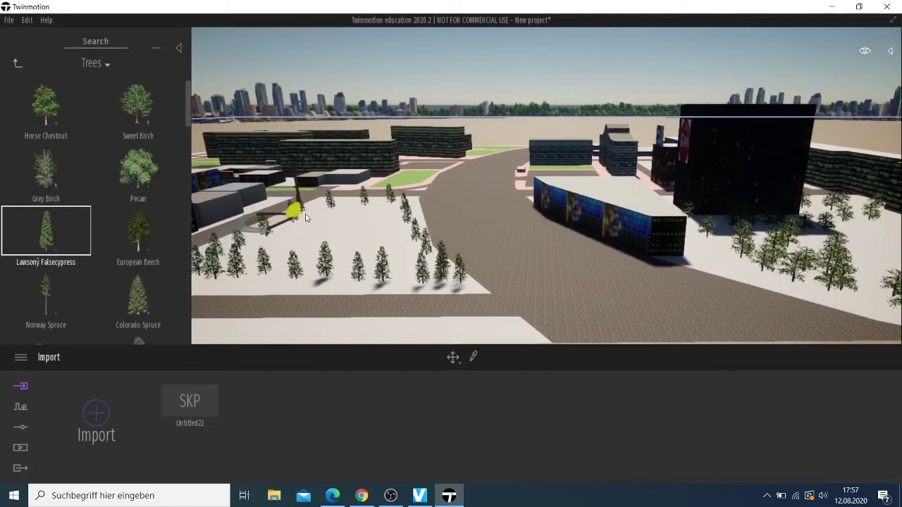
{"action": "left_click_drag", "start_coordinate": [321, 226], "coordinate": [418, 225]}
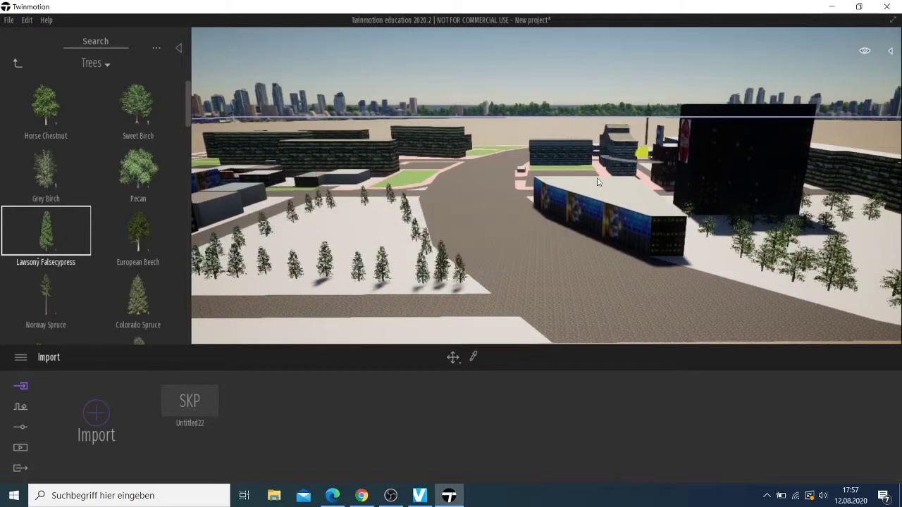
{"action": "left_click_drag", "start_coordinate": [418, 225], "coordinate": [372, 236]}
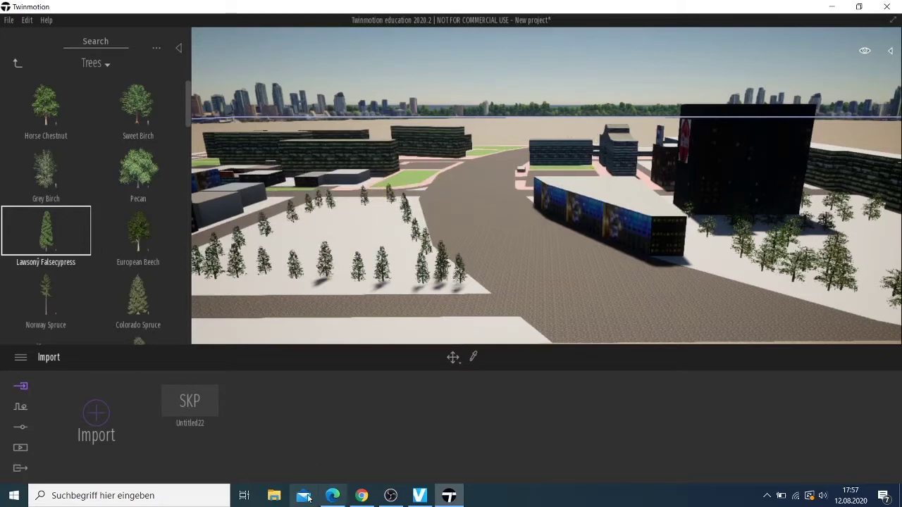
Line cypress trees along the front strip, then tilt the view to check the rows.
{"action": "mouse_move", "coordinate": [392, 347]}
{"action": "left_mouse_down"}
{"action": "mouse_move", "coordinate": [534, 344]}
{"action": "mouse_move", "coordinate": [518, 313]}
{"action": "mouse_move", "coordinate": [221, 317]}
{"action": "left_mouse_up"}
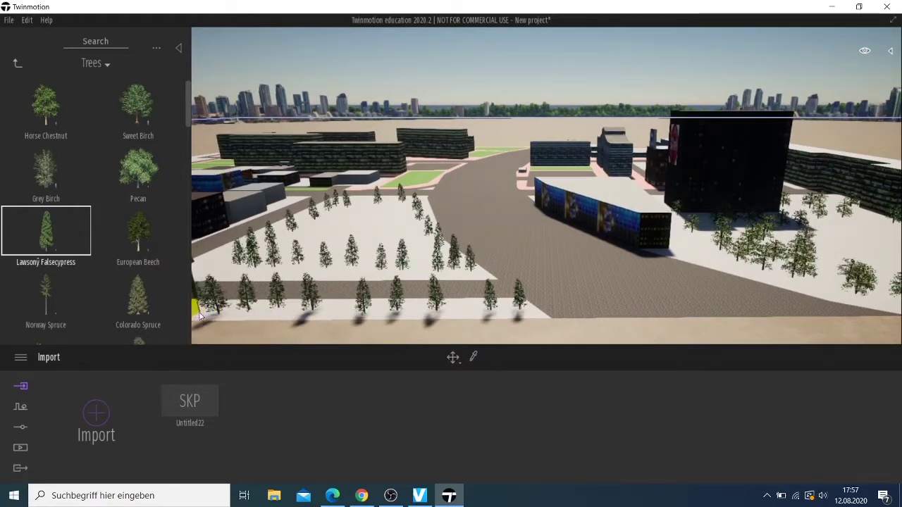
{"action": "left_click_drag", "start_coordinate": [221, 317], "coordinate": [201, 315]}
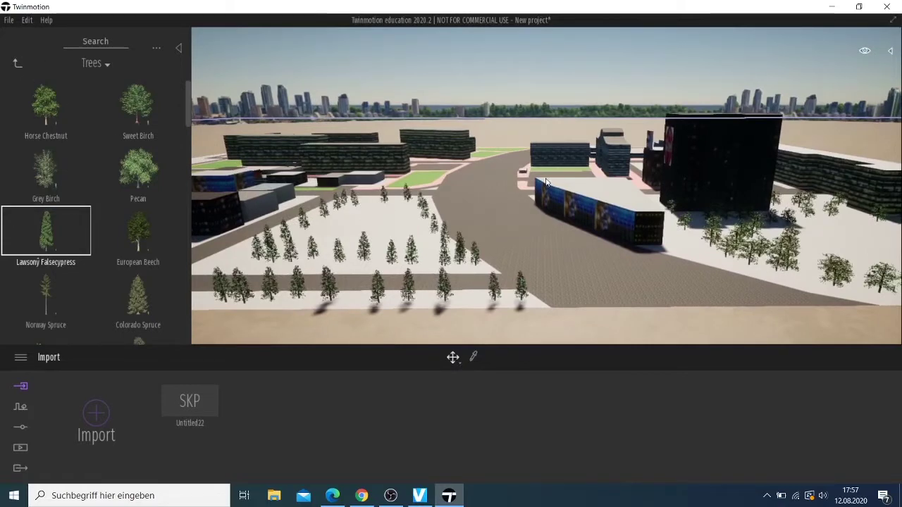
{"action": "right_click_drag", "start_coordinate": [545, 104], "coordinate": [545, 226]}
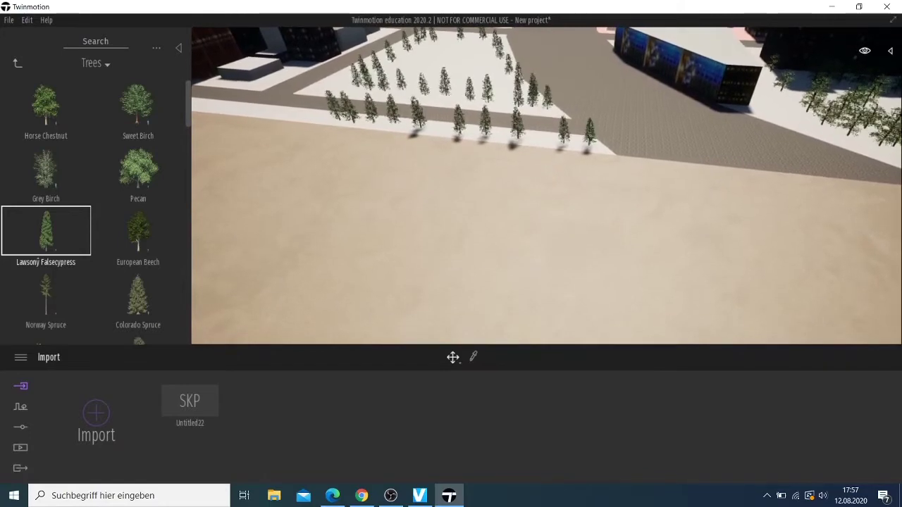
{"action": "right_click_drag", "start_coordinate": [545, 225], "coordinate": [545, 183]}
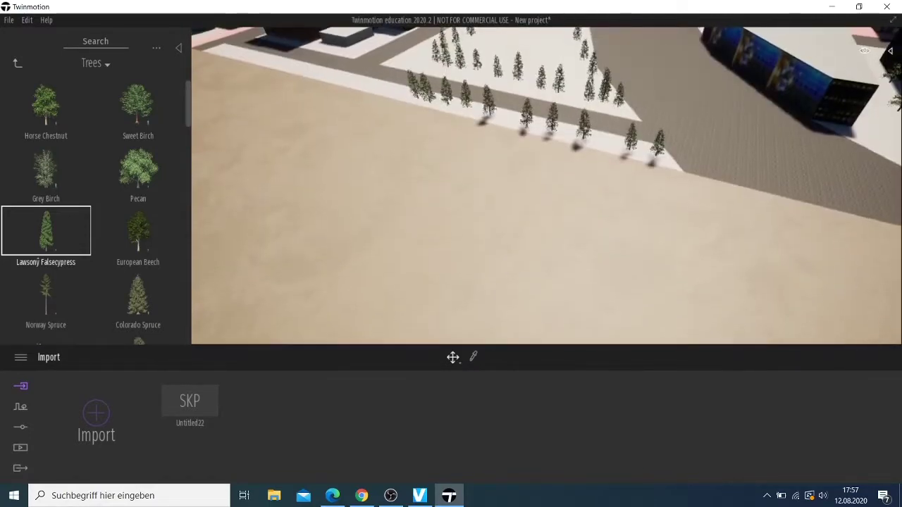
{"action": "right_click_drag", "start_coordinate": [544, 183], "coordinate": [545, 127]}
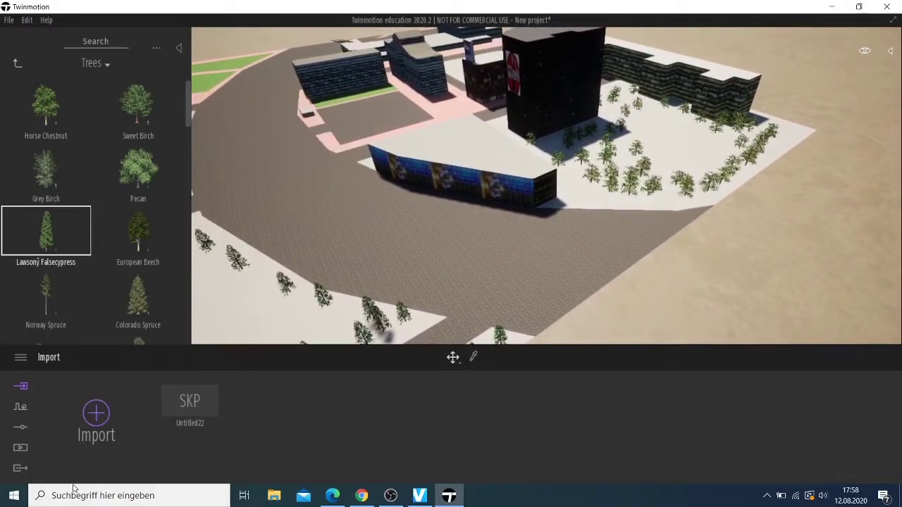
Select the Vehicle path tool under Context > Paths.
{"action": "left_click", "coordinate": [21, 412]}
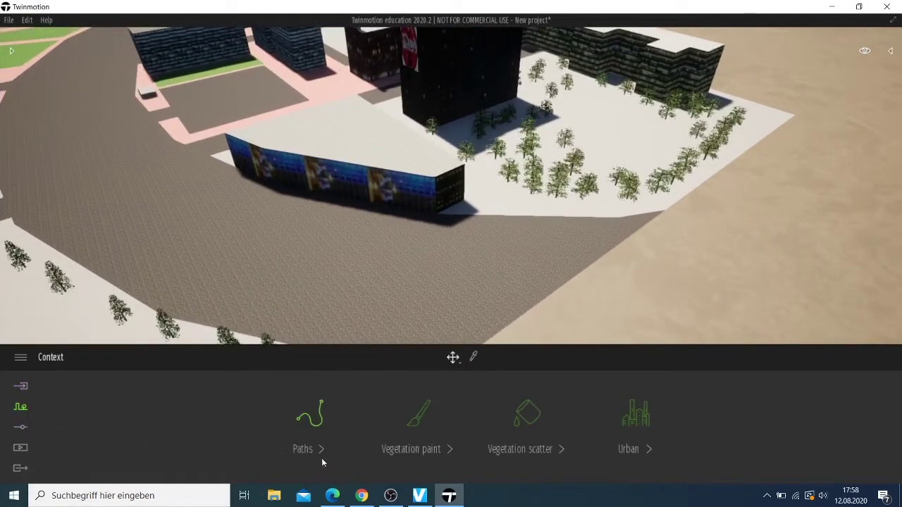
{"action": "left_click", "coordinate": [316, 457]}
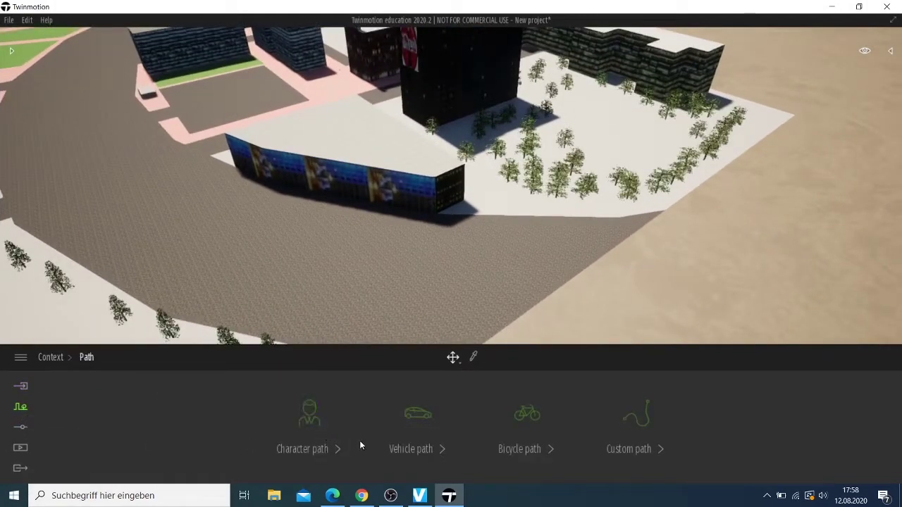
{"action": "left_click", "coordinate": [440, 451]}
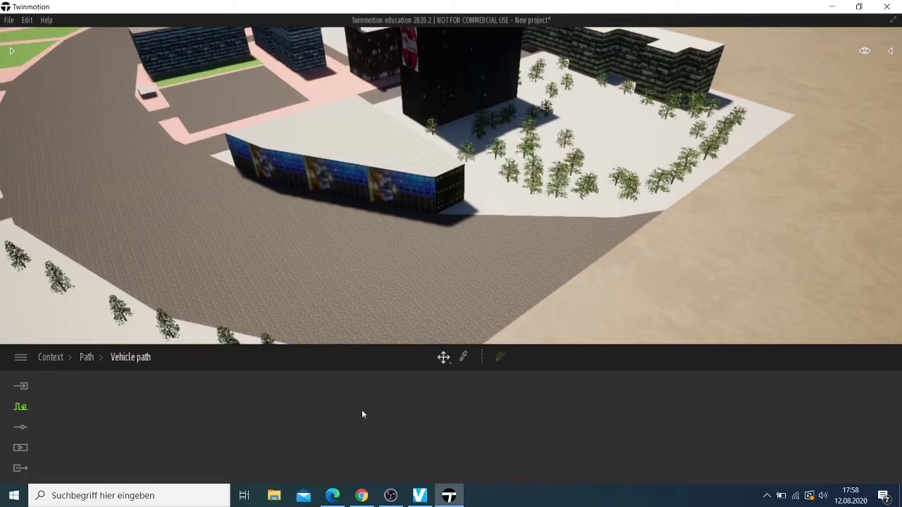
{"action": "left_click", "coordinate": [500, 357]}
Zoom out and pan sideways to see more roads, then bring back the Library panel.
{"action": "scroll", "coordinate": [140, 206], "scroll_direction": "down", "scroll_amount": 3}
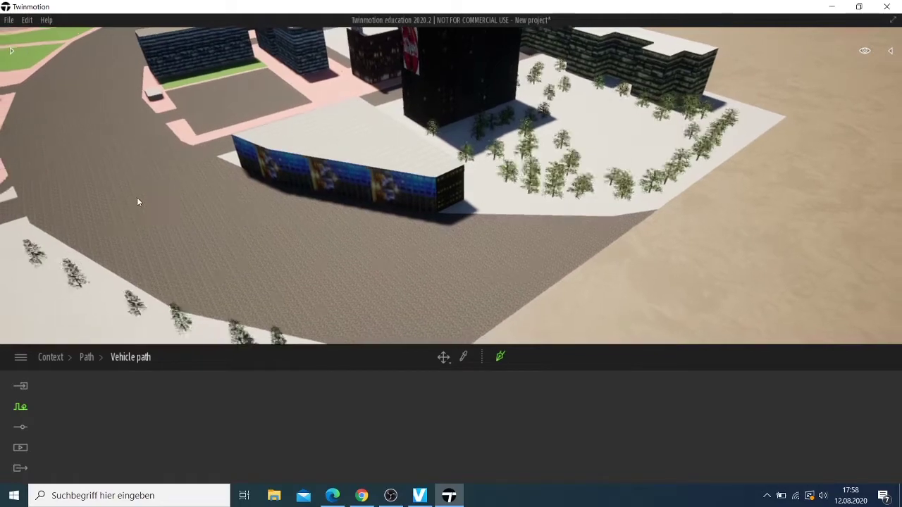
{"action": "scroll", "coordinate": [145, 190], "scroll_direction": "down", "scroll_amount": 5}
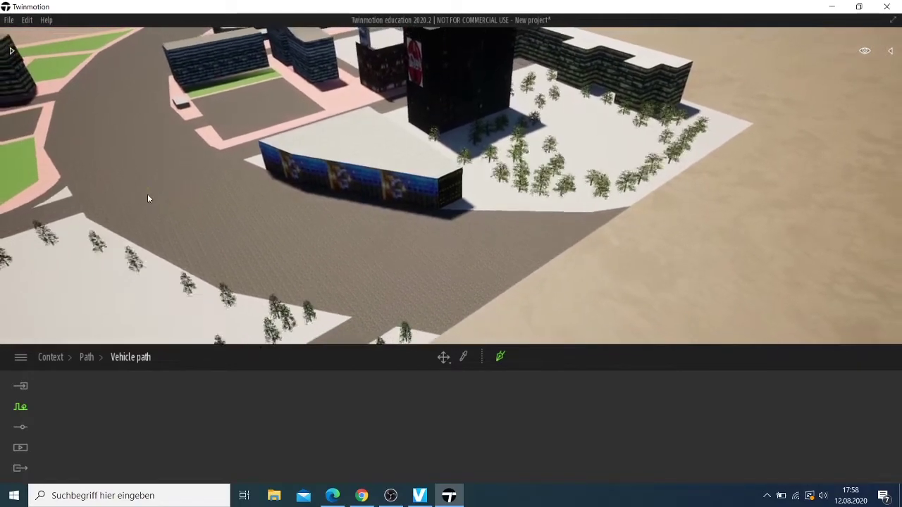
{"action": "key", "text": "a"}
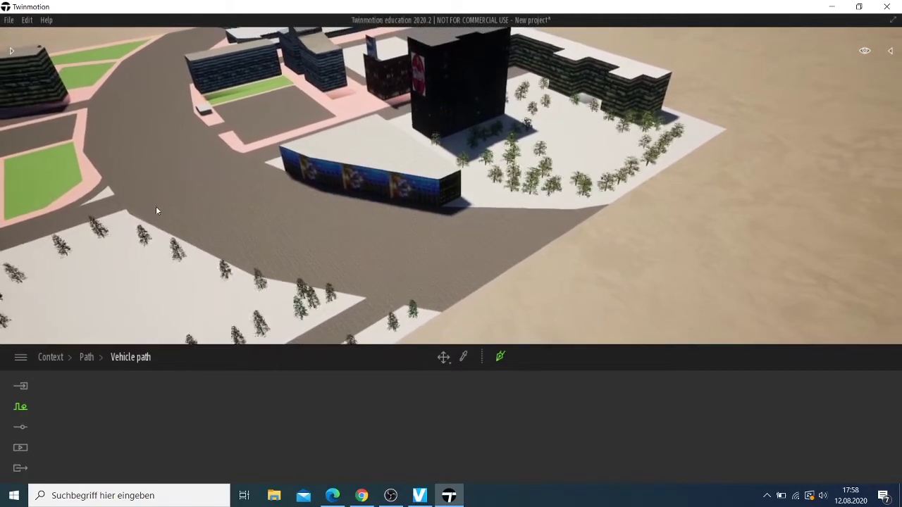
{"action": "scroll", "coordinate": [164, 210], "scroll_direction": "down", "scroll_amount": 1}
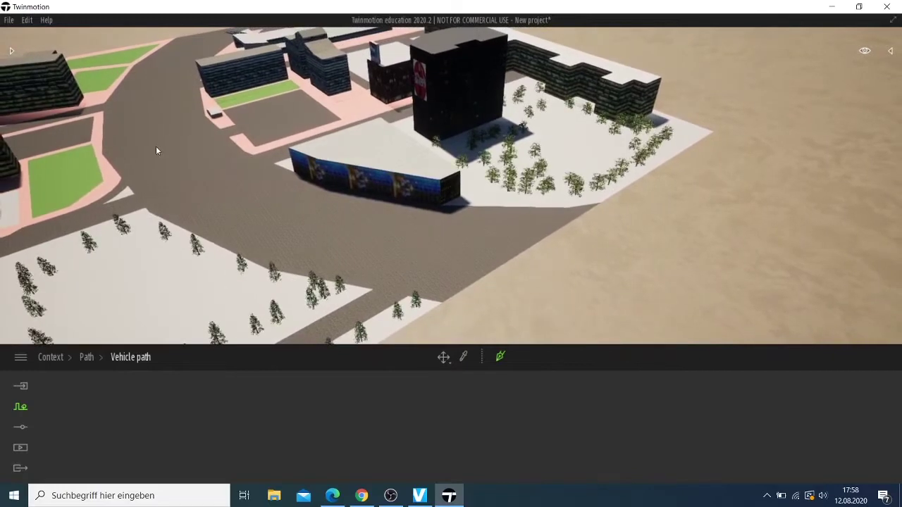
{"action": "scroll", "coordinate": [158, 148], "scroll_direction": "down", "scroll_amount": 1}
{"action": "key", "text": "a"}
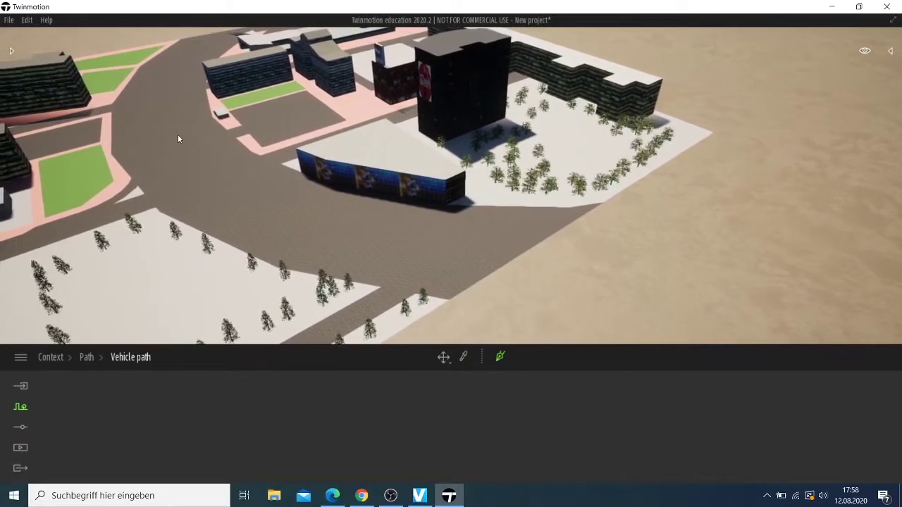
{"action": "left_click", "coordinate": [11, 51]}
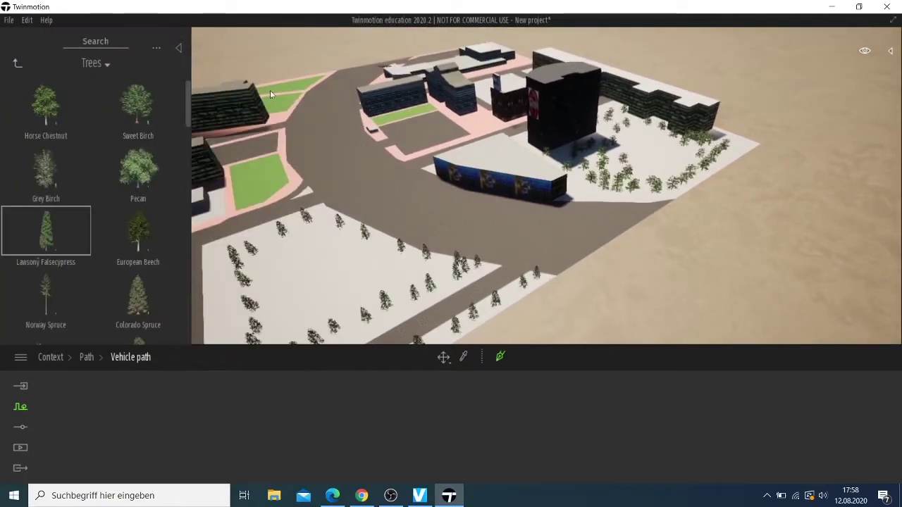
Draw a vehicle path along the curved main road so cars drive on it at 25 km/h.
{"action": "left_click", "coordinate": [500, 358]}
{"action": "key", "text": "Escape"}
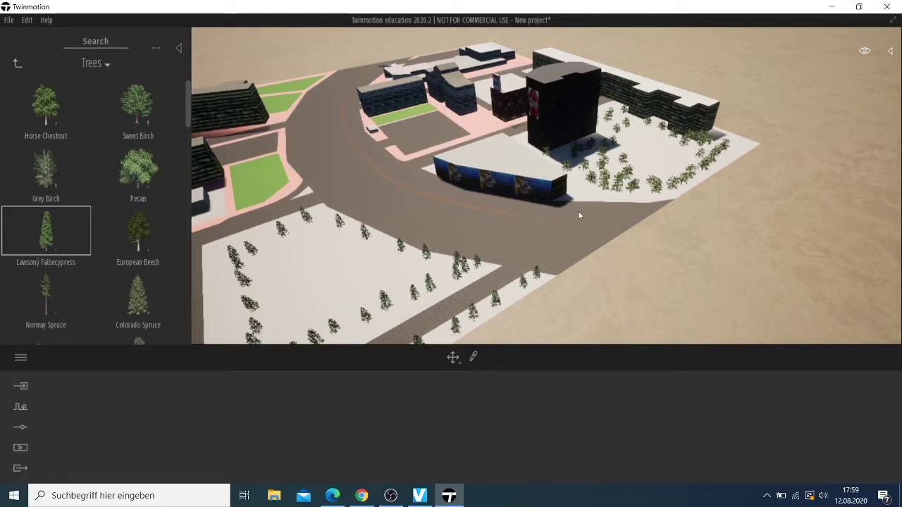
{"action": "double_click", "coordinate": [635, 226]}
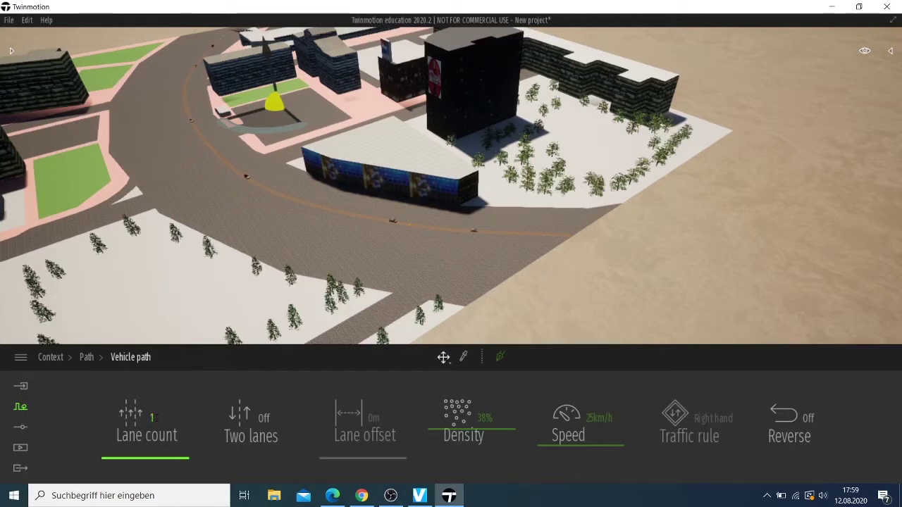
Set the vehicle path lane count to 3.
{"action": "left_click", "coordinate": [150, 420]}
{"action": "key", "text": "BackSpace"}
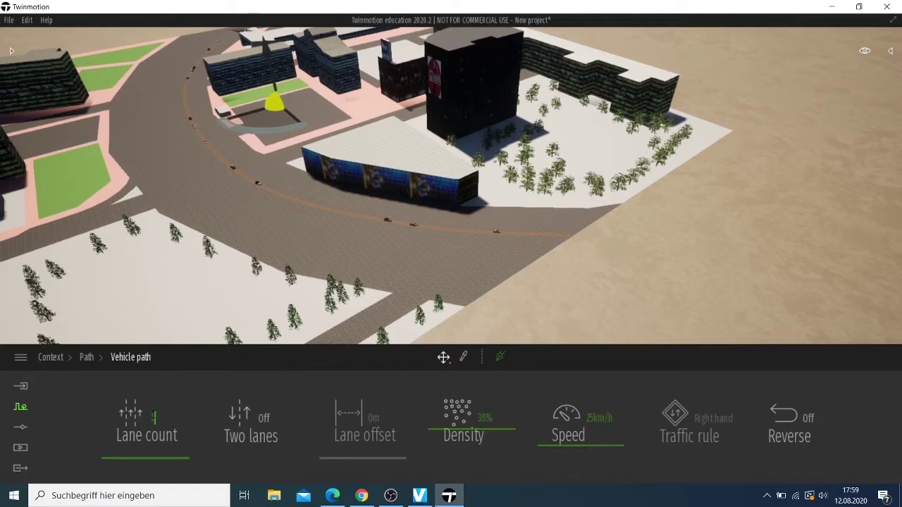
{"action": "type", "text": "3"}
{"action": "key", "text": "Return"}
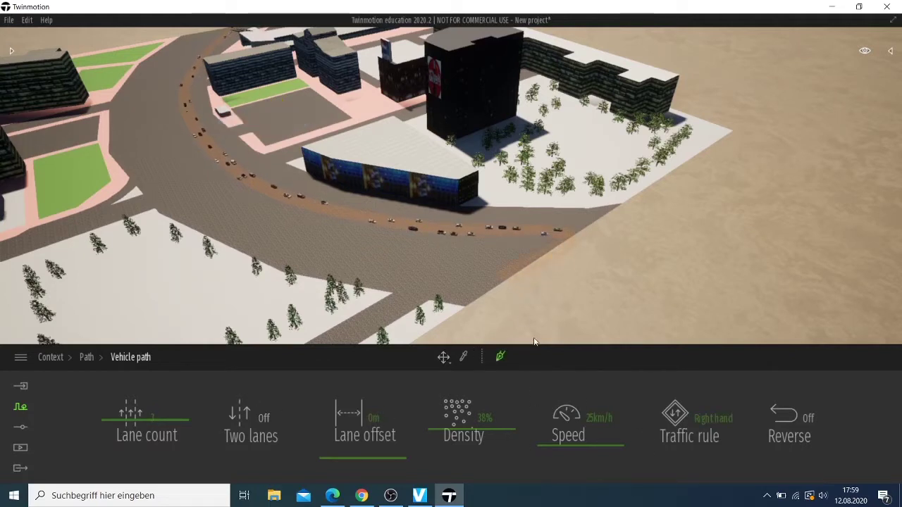
Finish the current vehicle path and draw a second one along another main road.
{"action": "double_click", "coordinate": [569, 237]}
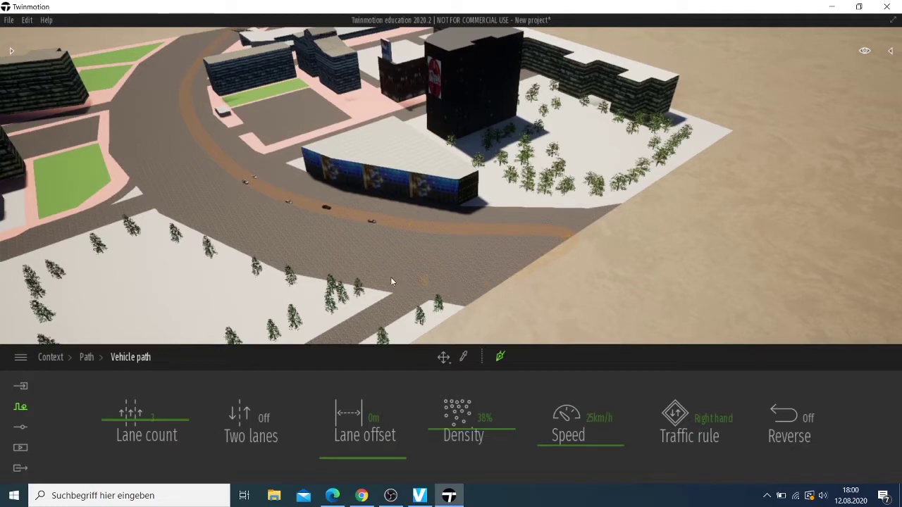
{"action": "left_click", "coordinate": [222, 210]}
{"action": "double_click", "coordinate": [481, 297]}
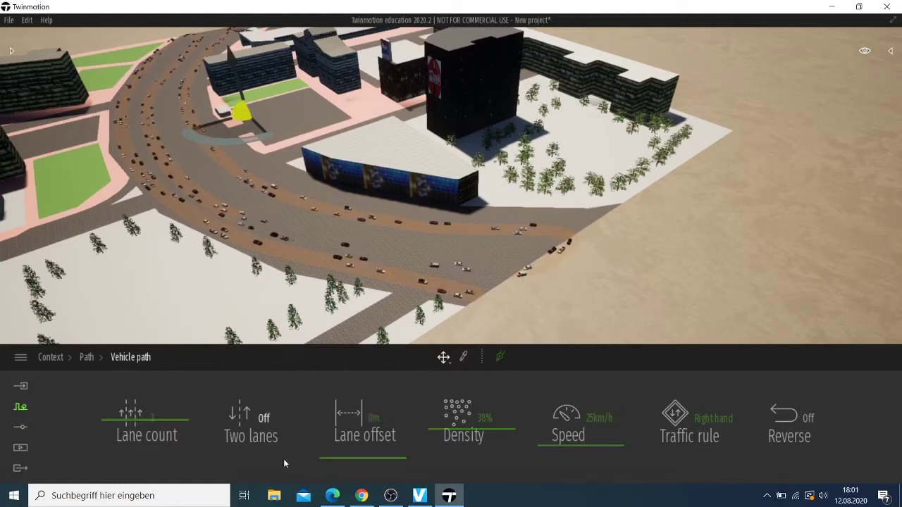
Deselect the path, reopen Context > Paths > Vehicle path, then cancel the tool with Escape.
{"action": "left_click", "coordinate": [334, 336]}
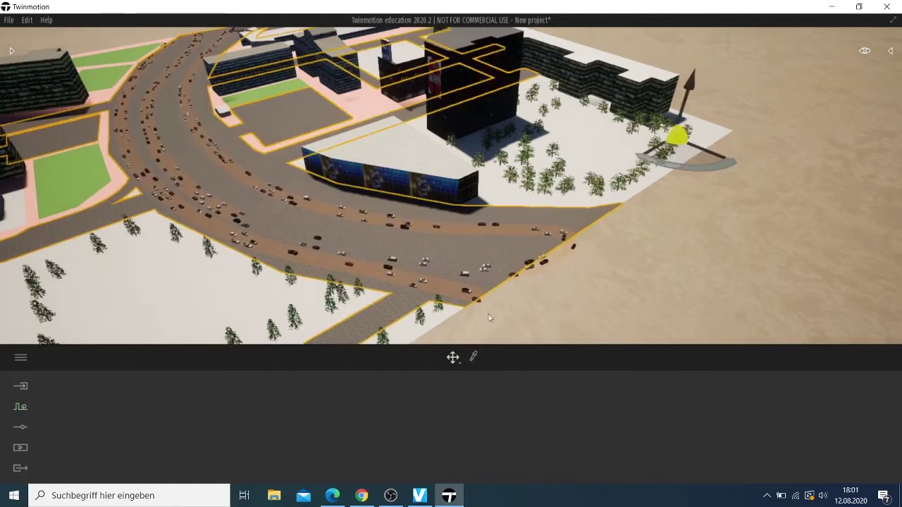
{"action": "scroll", "coordinate": [348, 314], "scroll_direction": "down", "scroll_amount": 1}
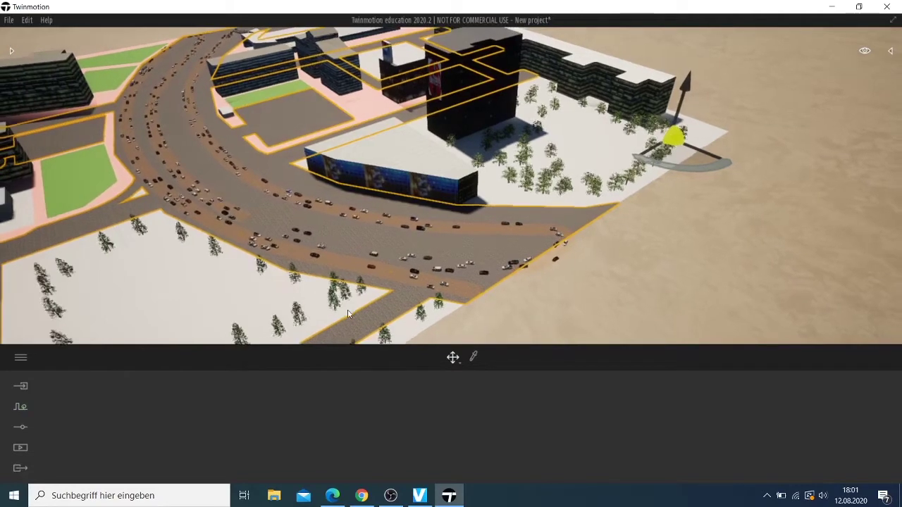
{"action": "scroll", "coordinate": [347, 314], "scroll_direction": "down", "scroll_amount": 2}
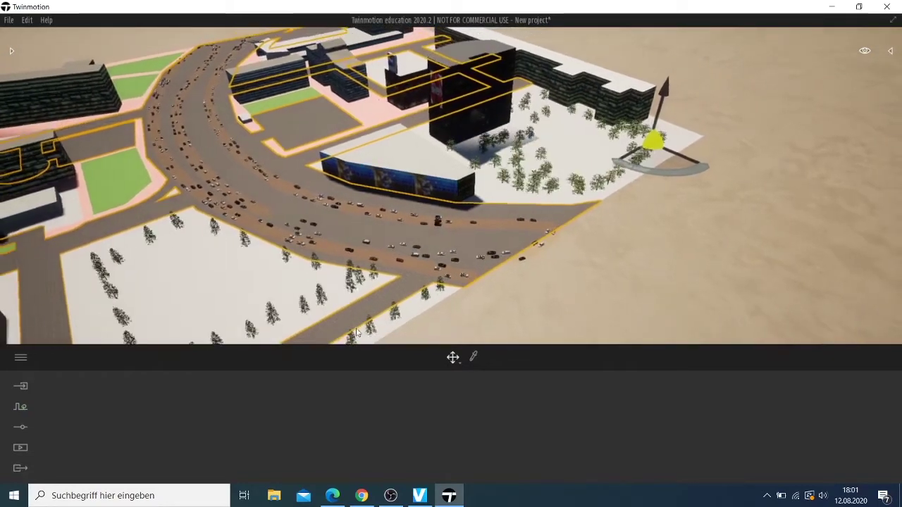
{"action": "left_click", "coordinate": [21, 409]}
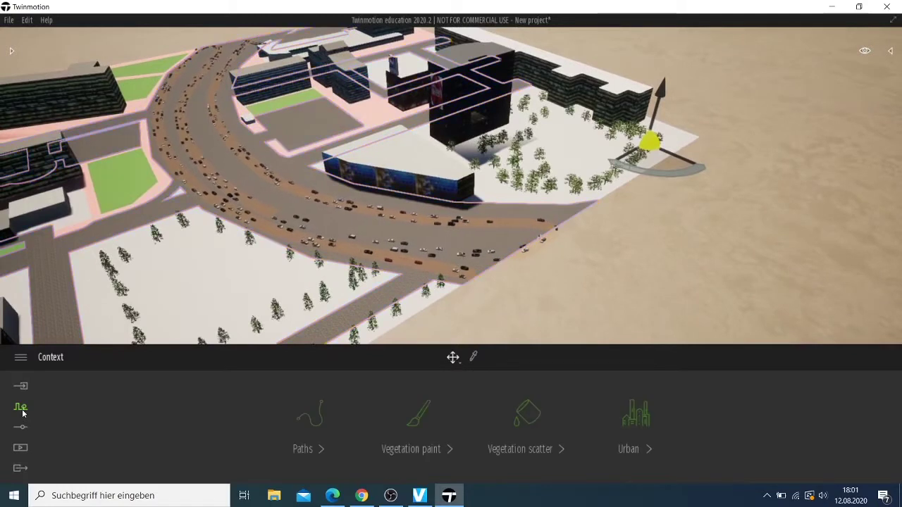
{"action": "left_click", "coordinate": [321, 450]}
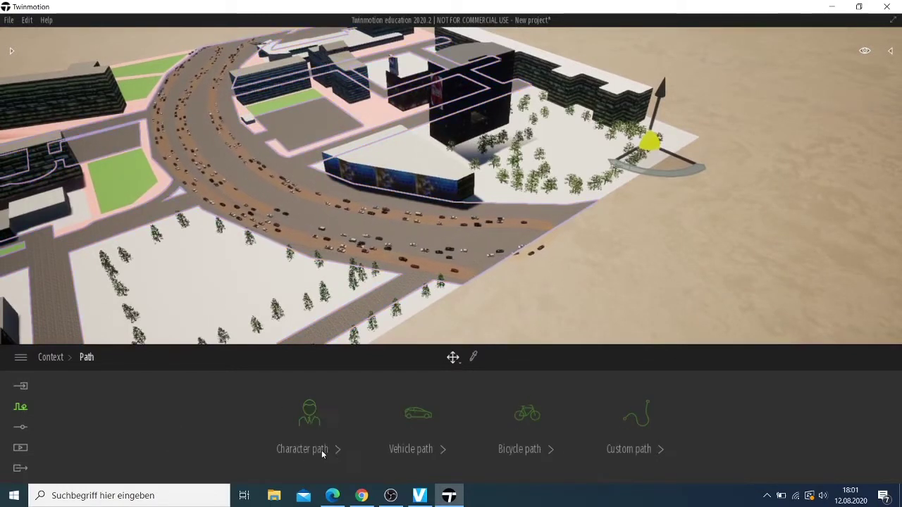
{"action": "left_click", "coordinate": [439, 448]}
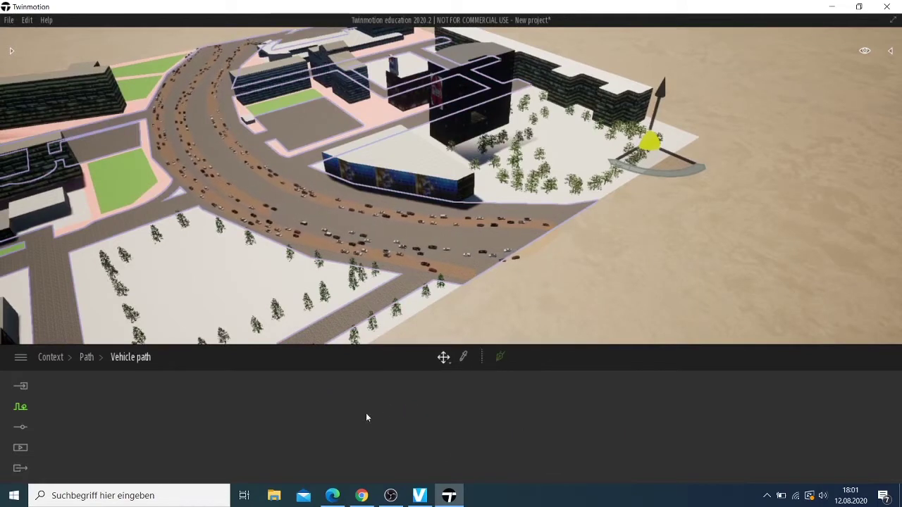
{"action": "left_click", "coordinate": [498, 358]}
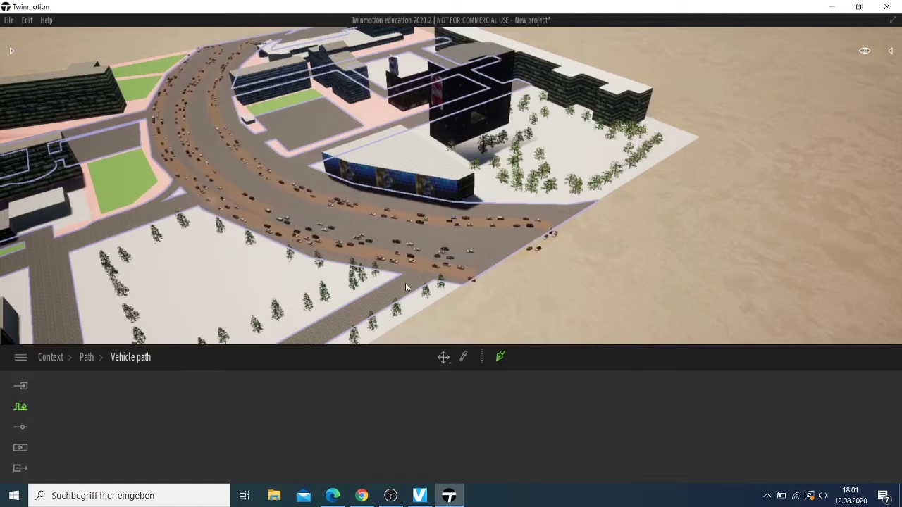
{"action": "key", "text": "Escape"}
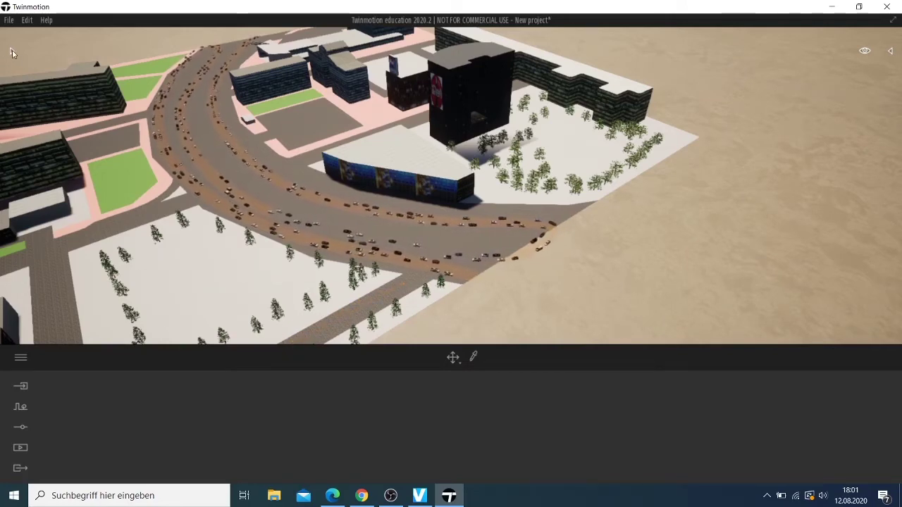
Open the Trees library and rotate the view left toward the side streets by the plaza.
{"action": "left_click", "coordinate": [11, 53]}
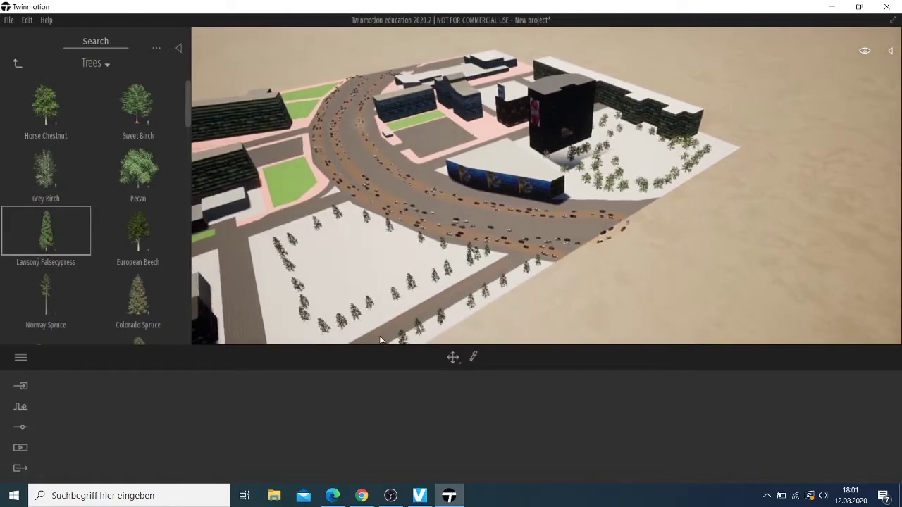
{"action": "key", "text": "Left"}
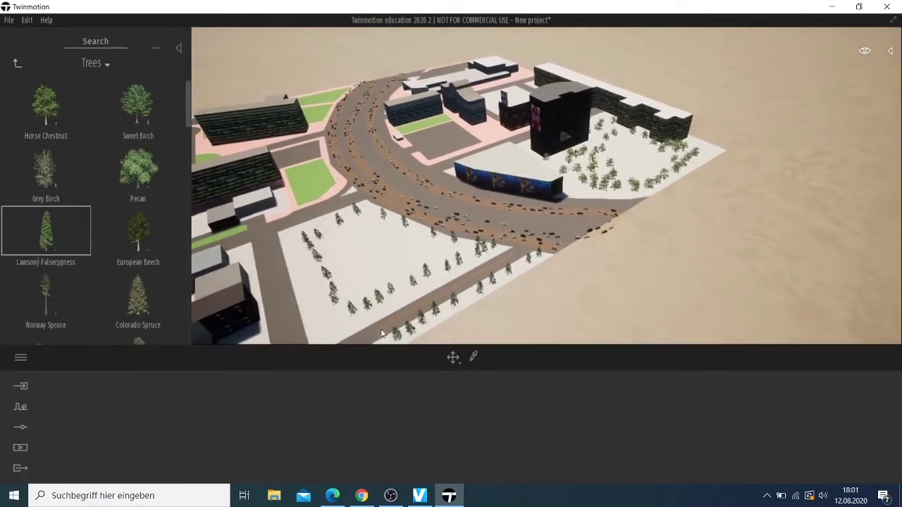
{"action": "key", "text": "Left"}
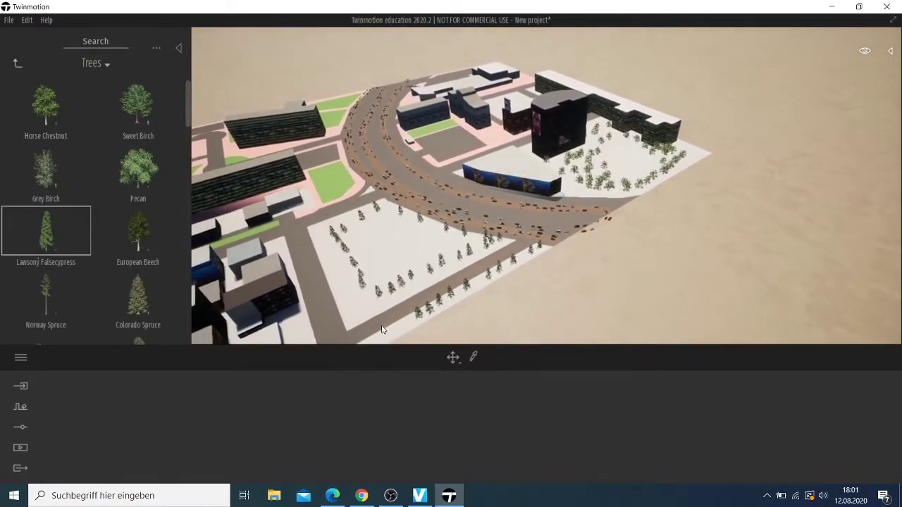
{"action": "key", "text": "Left"}
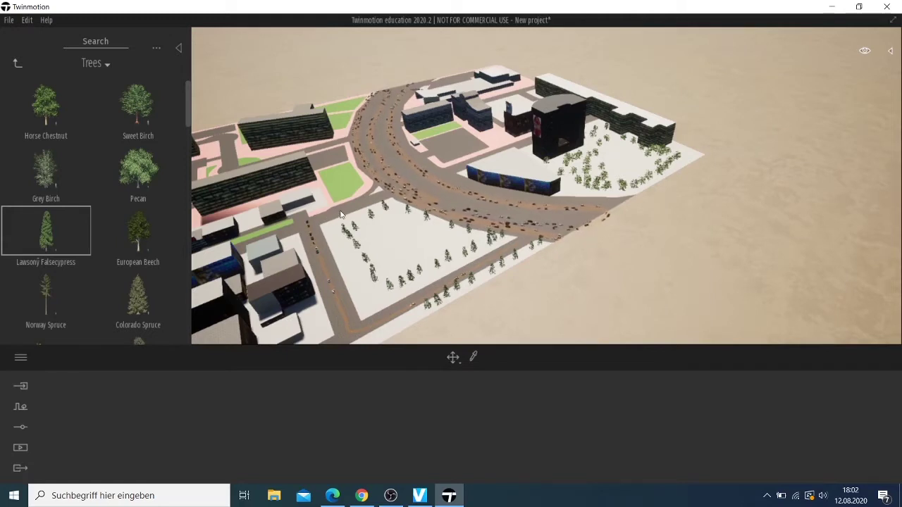
Set the side-road vehicle path left of the tree plaza to 3 lanes, then deselect it.
{"action": "left_click", "coordinate": [386, 200]}
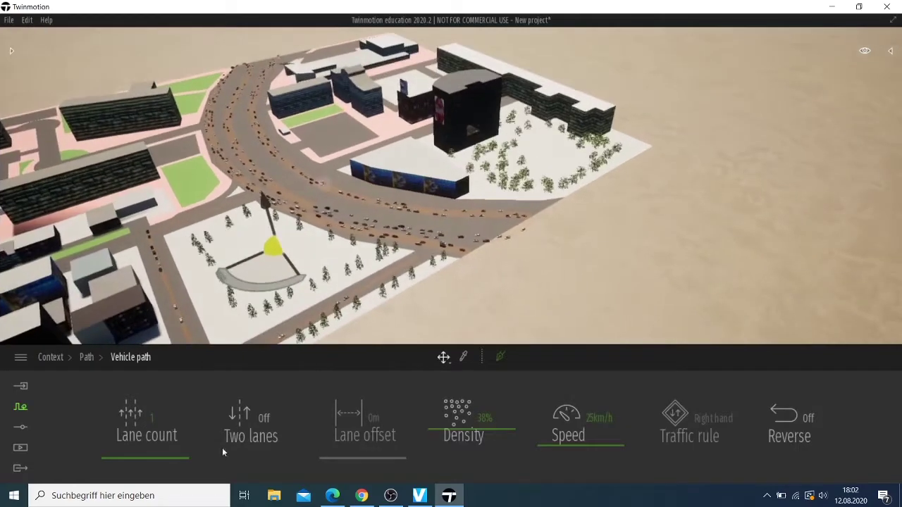
{"action": "left_click", "coordinate": [163, 419]}
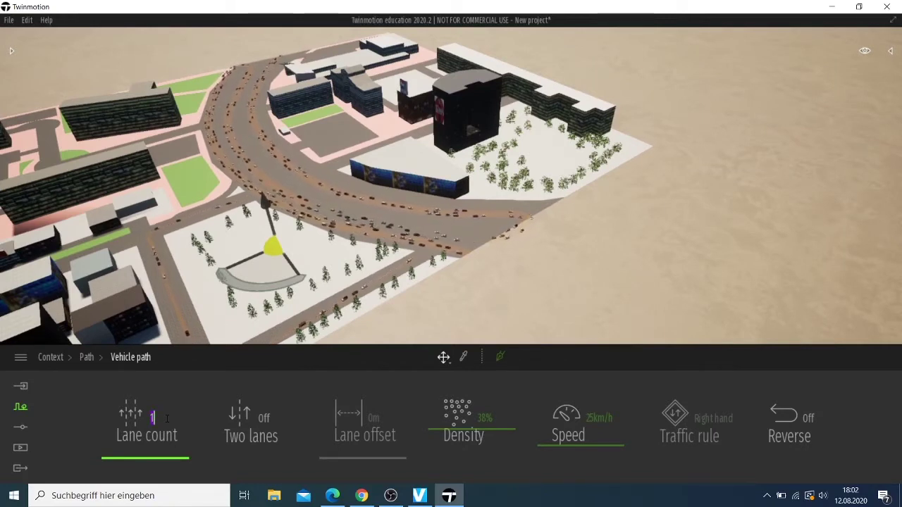
{"action": "type", "text": "3"}
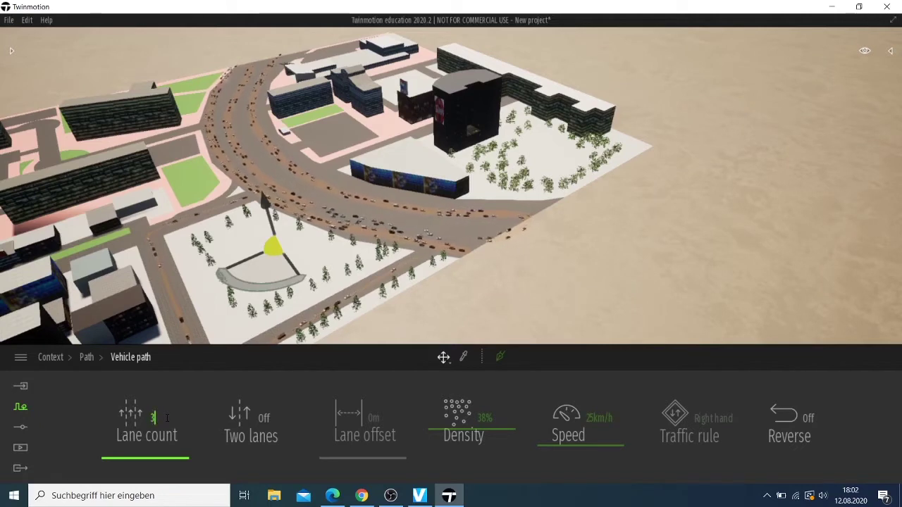
{"action": "key", "text": "Return"}
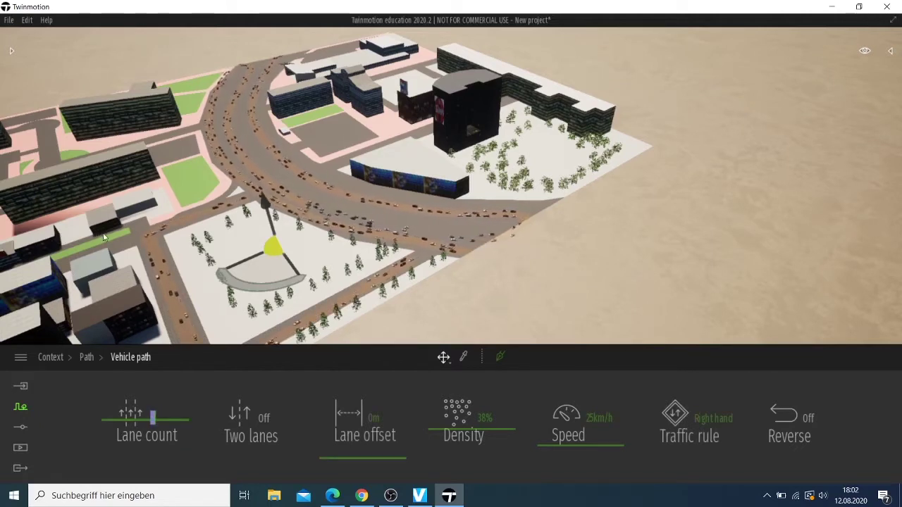
{"action": "scroll", "coordinate": [127, 177], "scroll_direction": "down", "scroll_amount": 1}
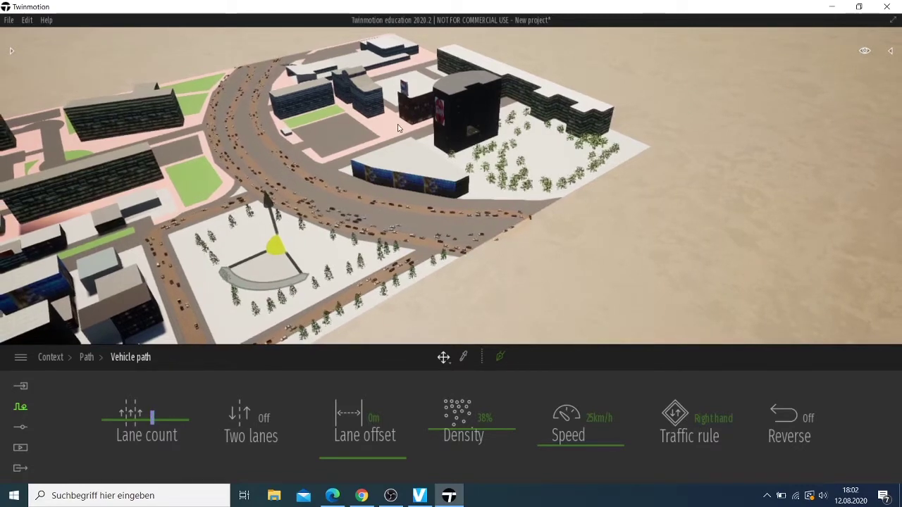
{"action": "left_click", "coordinate": [426, 136]}
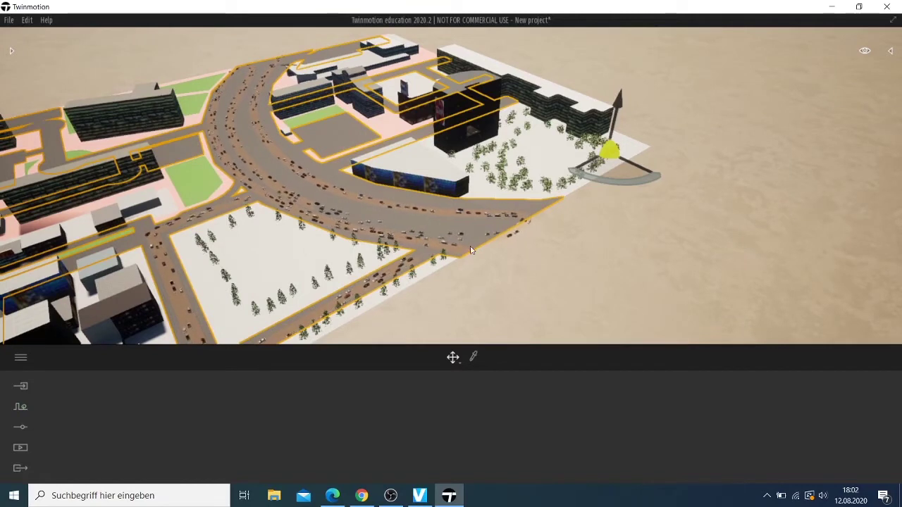
{"action": "left_click", "coordinate": [19, 410]}
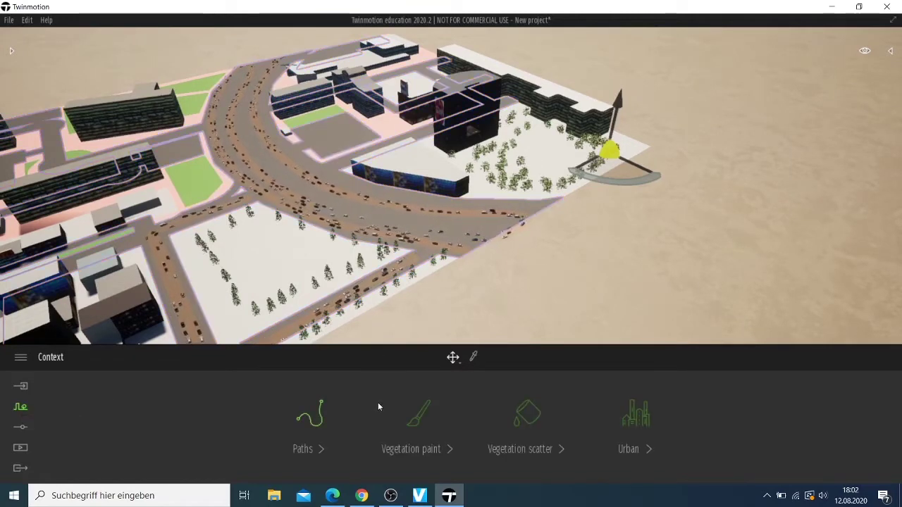
{"action": "left_click", "coordinate": [323, 451]}
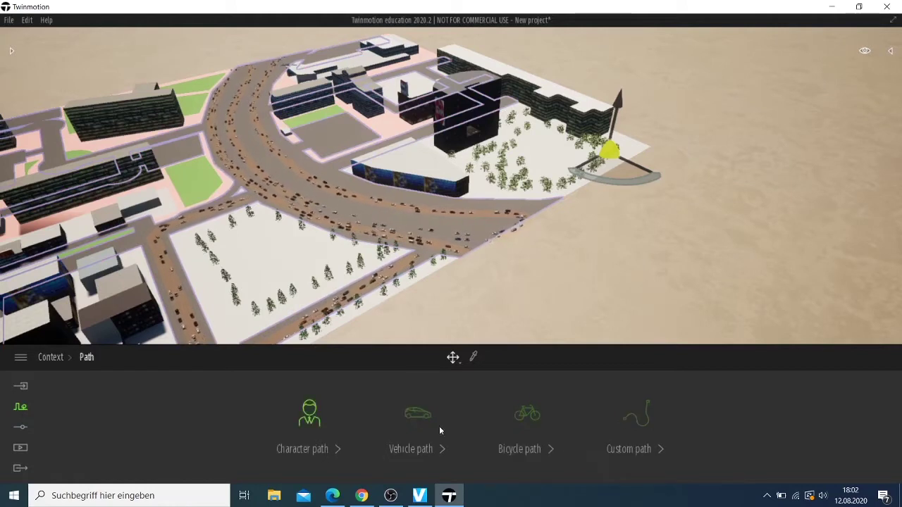
{"action": "left_click", "coordinate": [440, 449]}
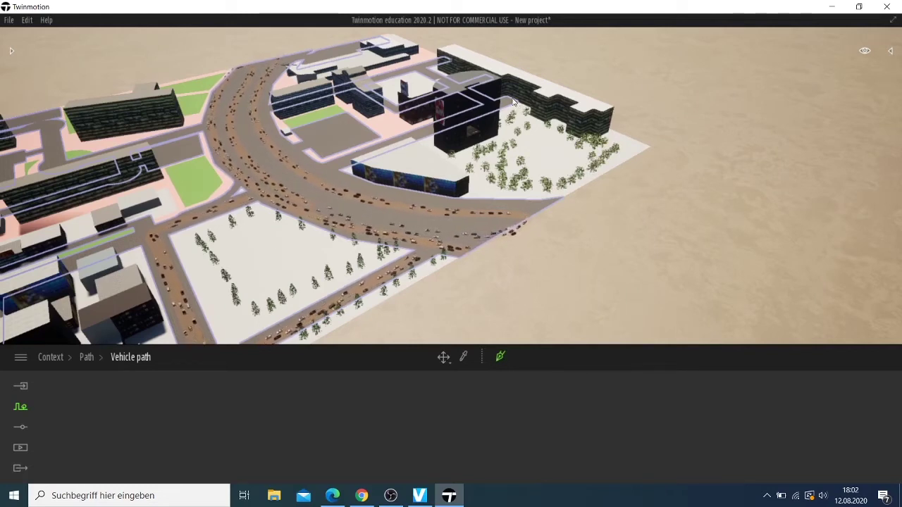
{"action": "key", "text": "Escape"}
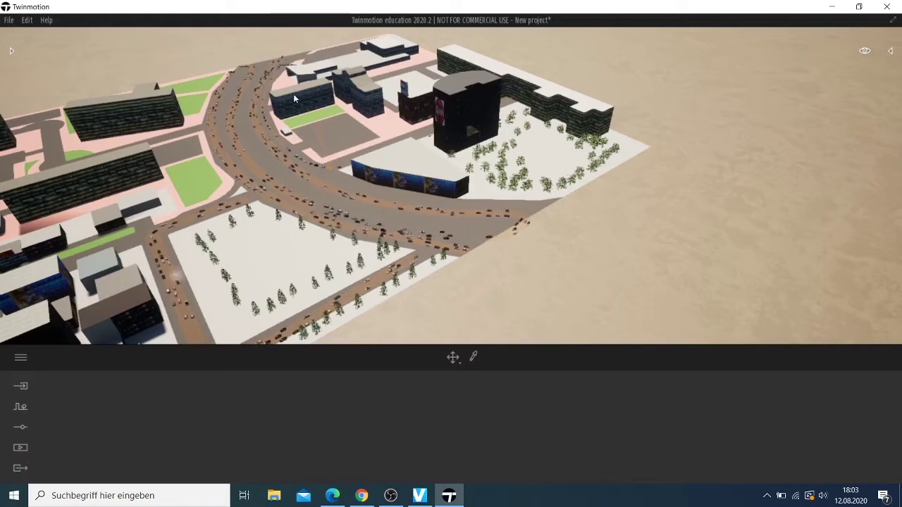
Select the road vehicle path and set its lane count to 2.
{"action": "left_click", "coordinate": [27, 20]}
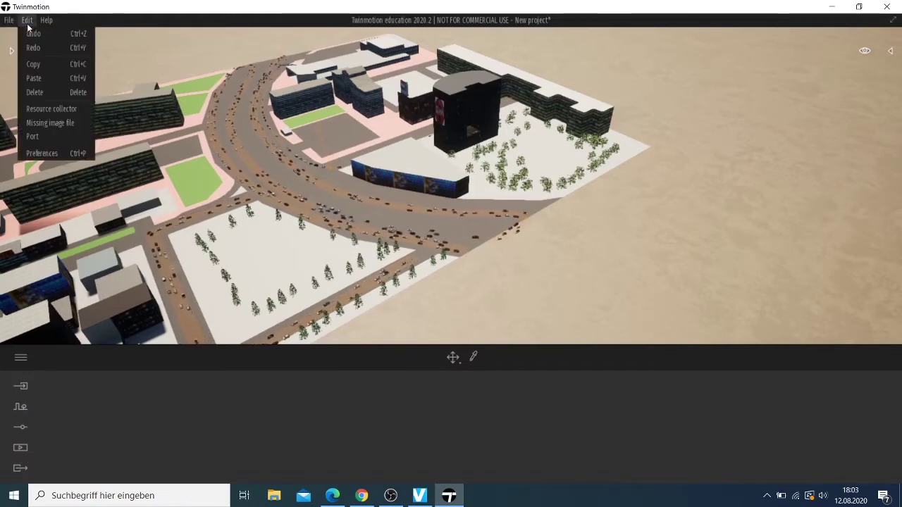
{"action": "left_click", "coordinate": [33, 33]}
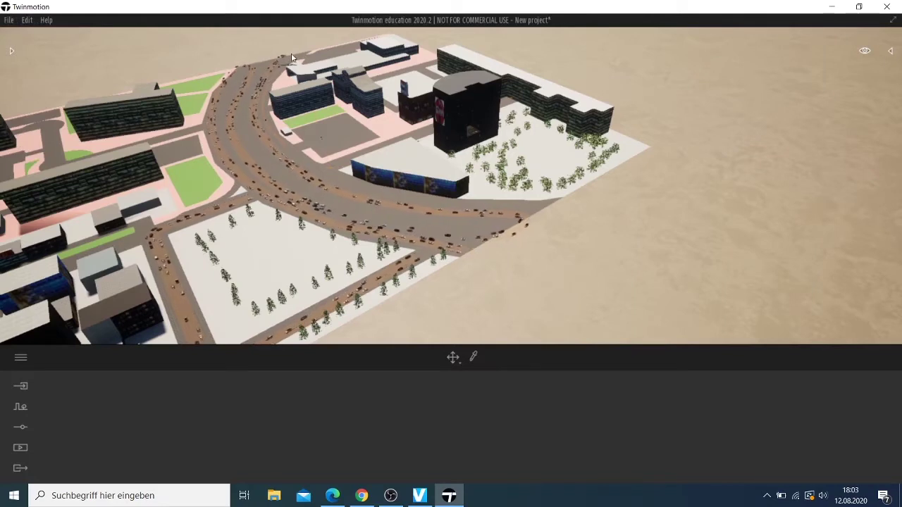
{"action": "left_click", "coordinate": [310, 67]}
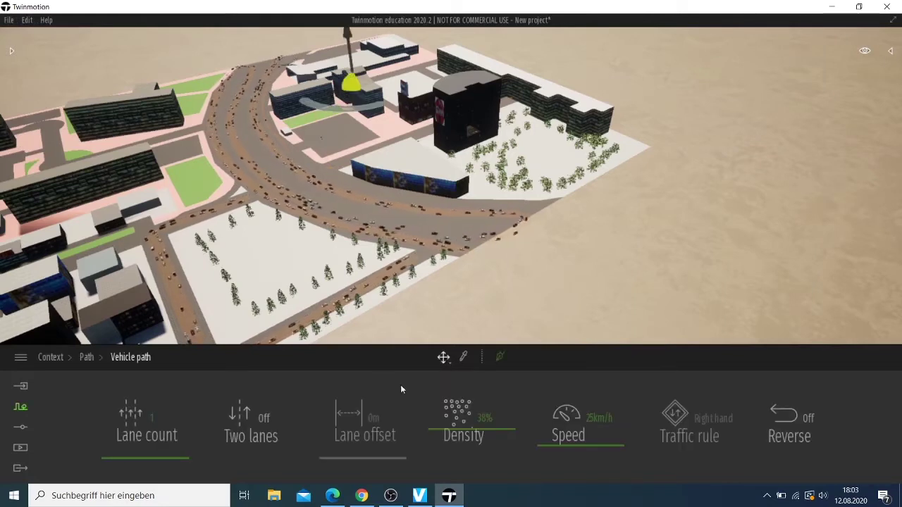
{"action": "left_click", "coordinate": [152, 417]}
{"action": "type", "text": "2"}
{"action": "key", "text": "Return"}
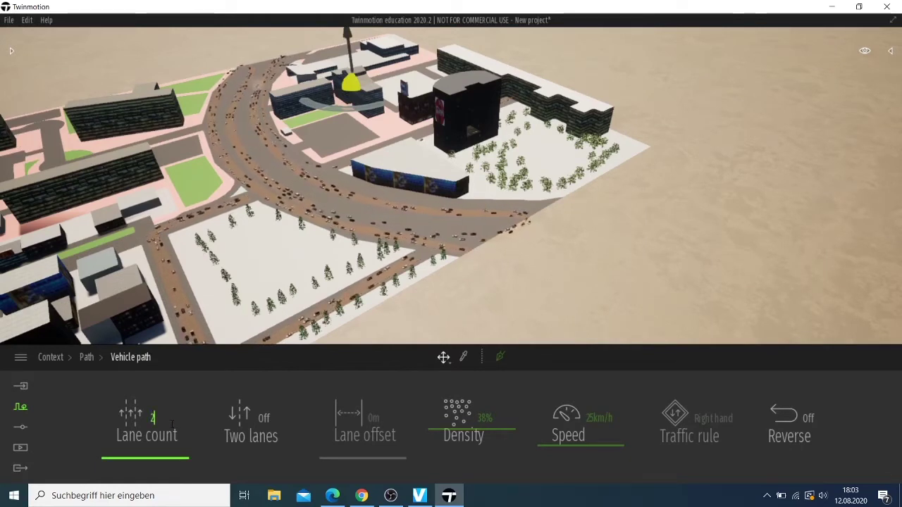
{"action": "left_click", "coordinate": [167, 423]}
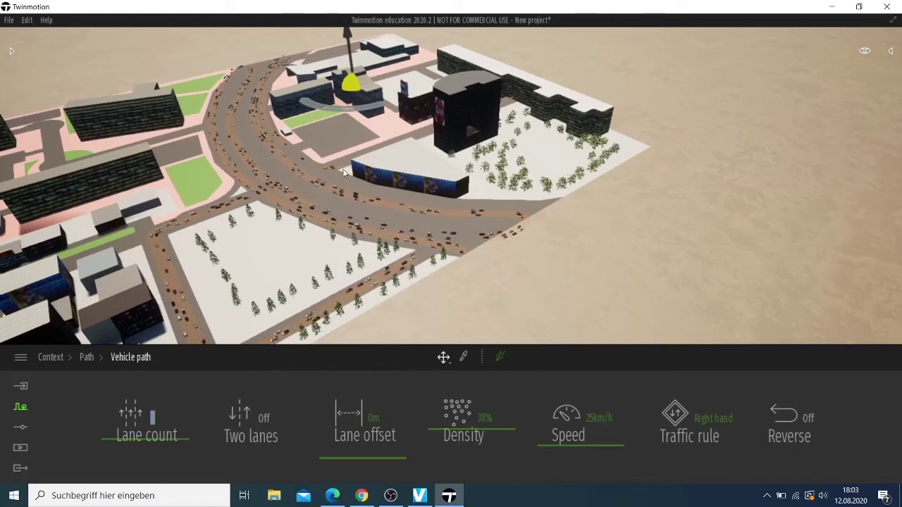
{"action": "scroll", "coordinate": [343, 176], "scroll_direction": "up", "scroll_amount": 1}
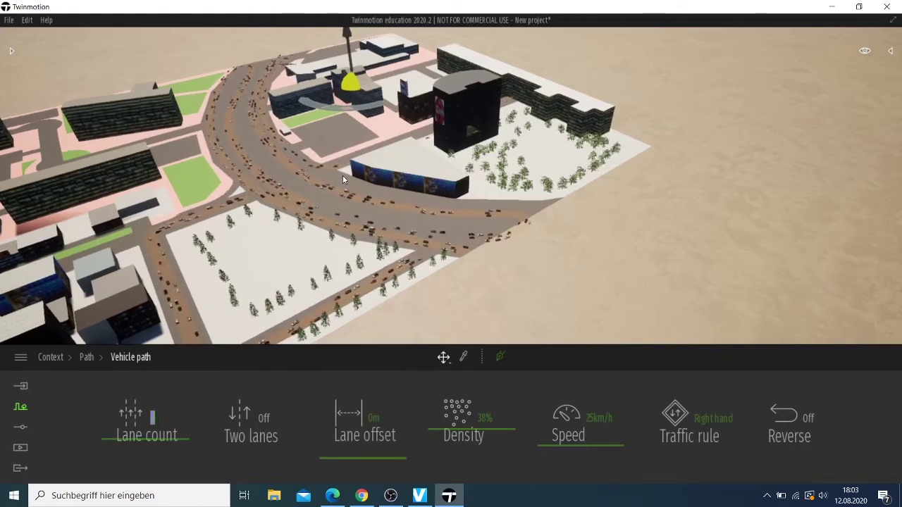
{"action": "scroll", "coordinate": [350, 187], "scroll_direction": "up", "scroll_amount": 1}
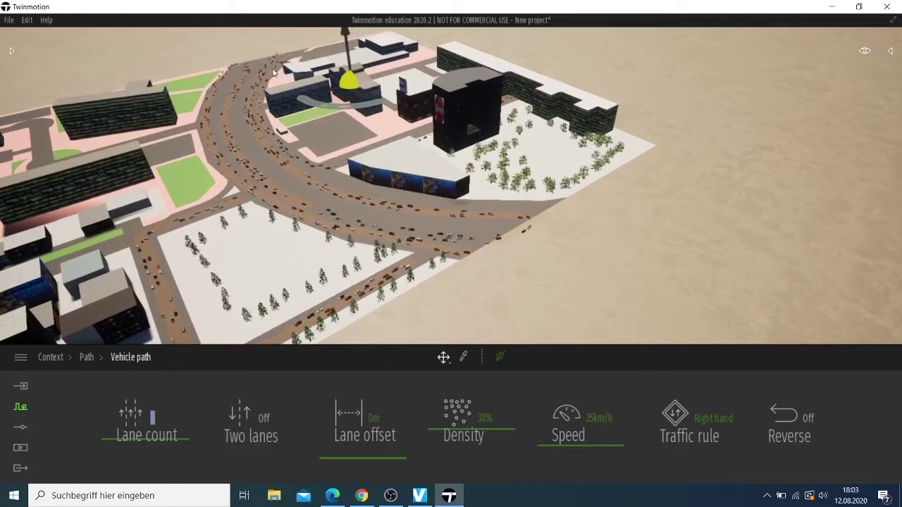
{"action": "type", "text": "2"}
{"action": "key", "text": "Return"}
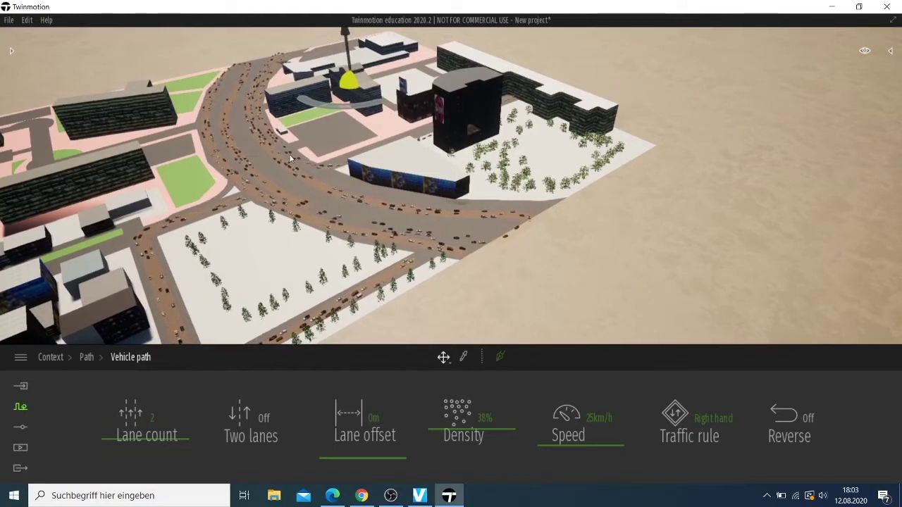
Undo the lane count changes with Edit > Undo, back to a single lane.
{"action": "left_click", "coordinate": [27, 20]}
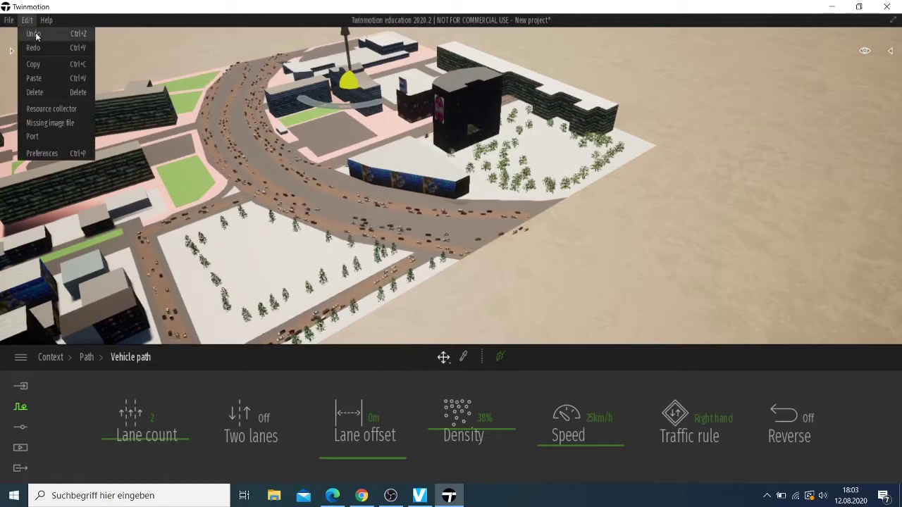
{"action": "left_click", "coordinate": [36, 36]}
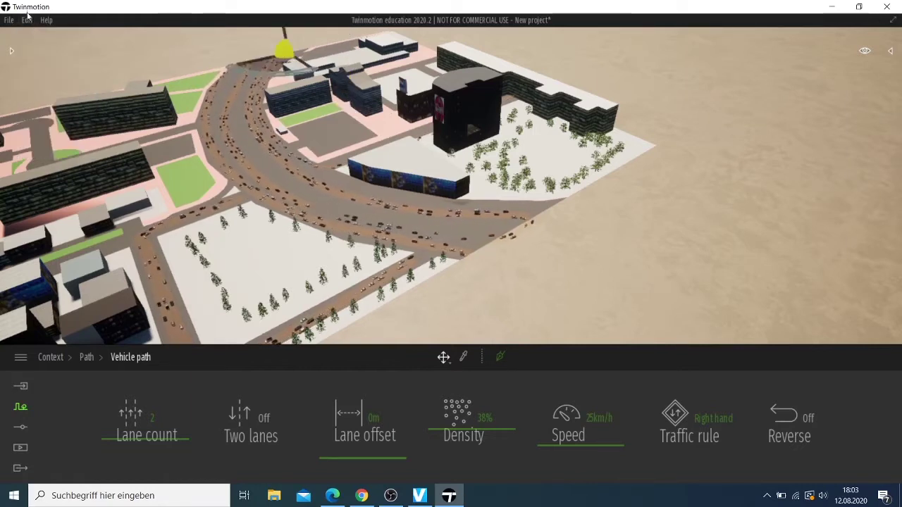
{"action": "left_click", "coordinate": [27, 19]}
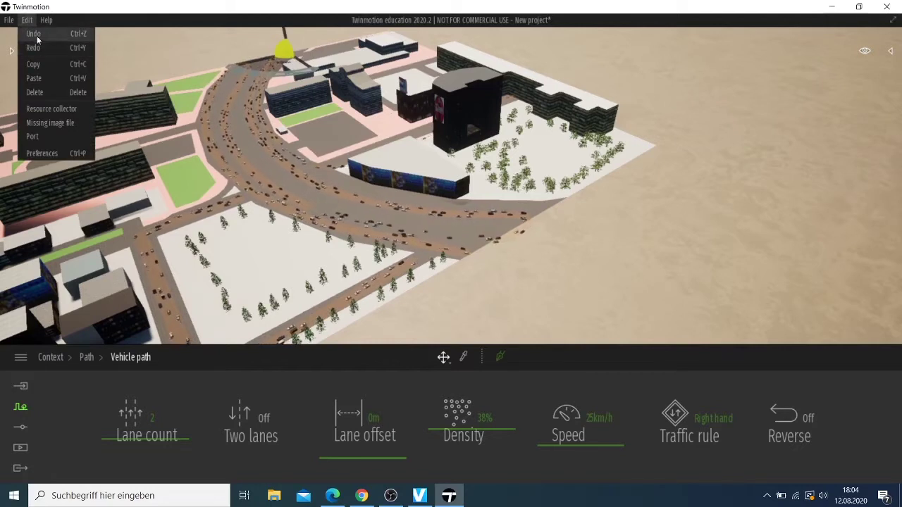
{"action": "left_click", "coordinate": [37, 39]}
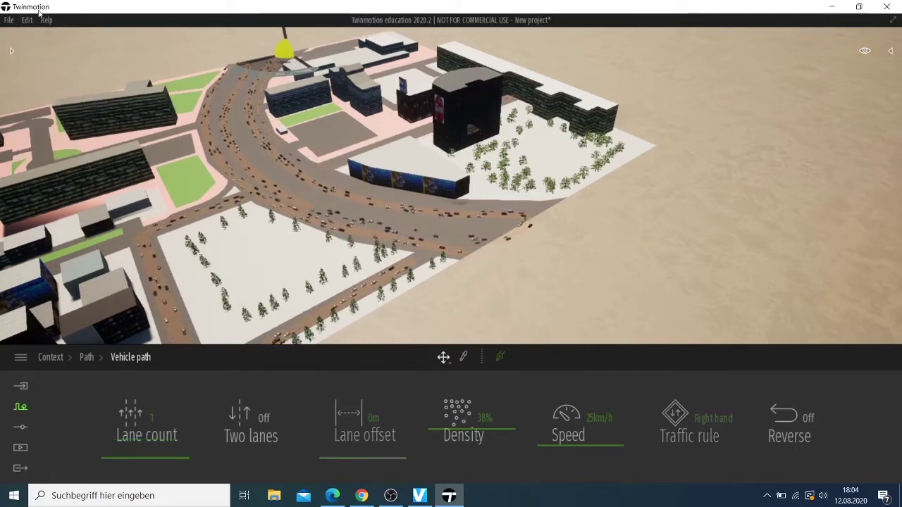
{"action": "left_click", "coordinate": [31, 21]}
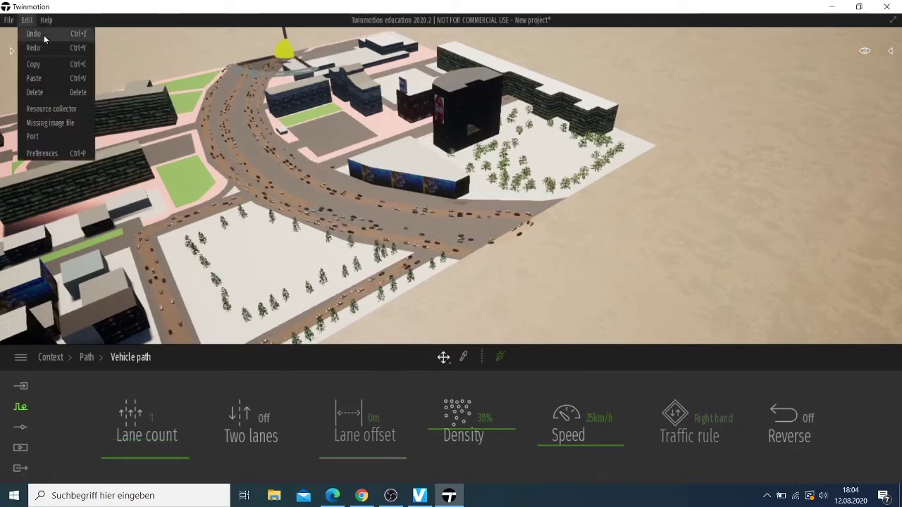
{"action": "left_click", "coordinate": [42, 35]}
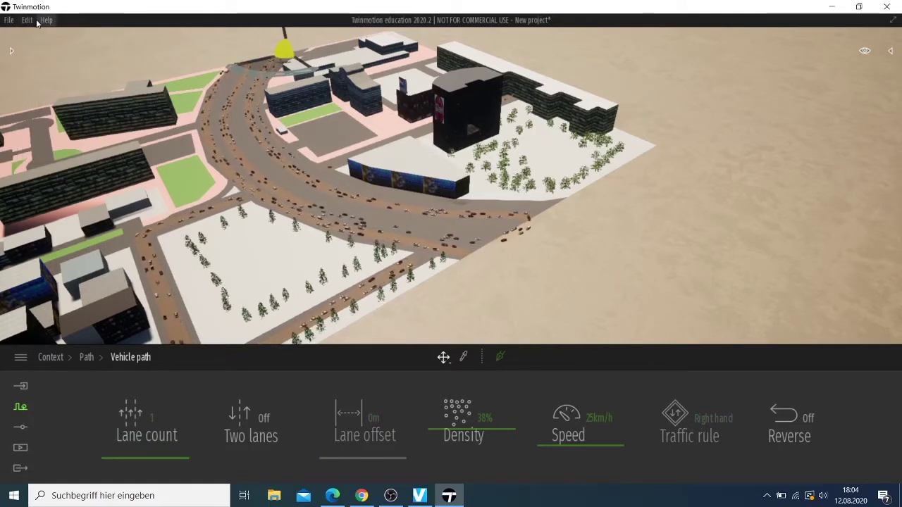
Undo several earlier vehicle path edits with Edit > Undo.
{"action": "left_click", "coordinate": [27, 21]}
{"action": "left_click", "coordinate": [31, 33]}
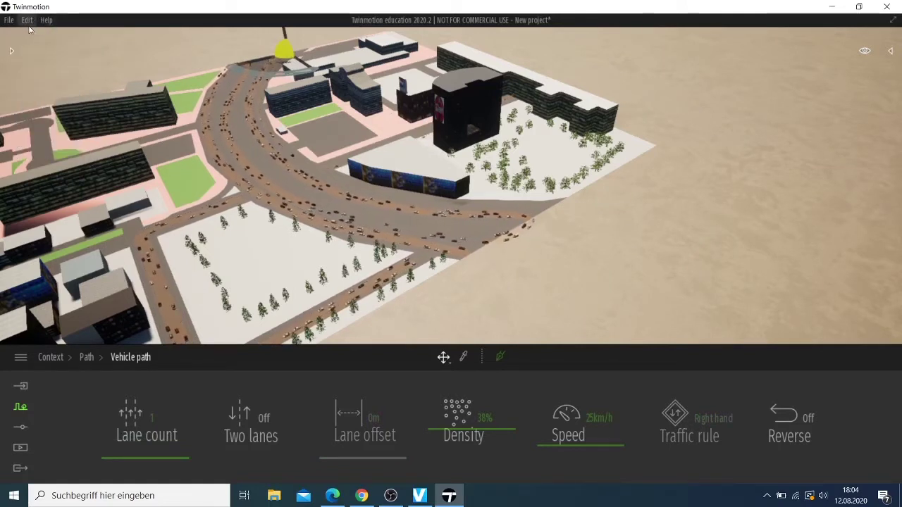
{"action": "left_click", "coordinate": [28, 21]}
{"action": "left_click", "coordinate": [33, 36]}
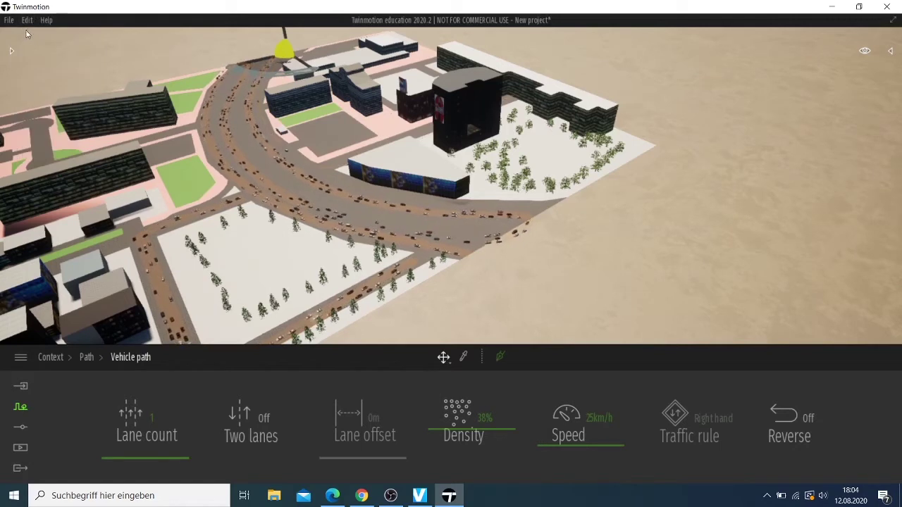
{"action": "left_click", "coordinate": [27, 21]}
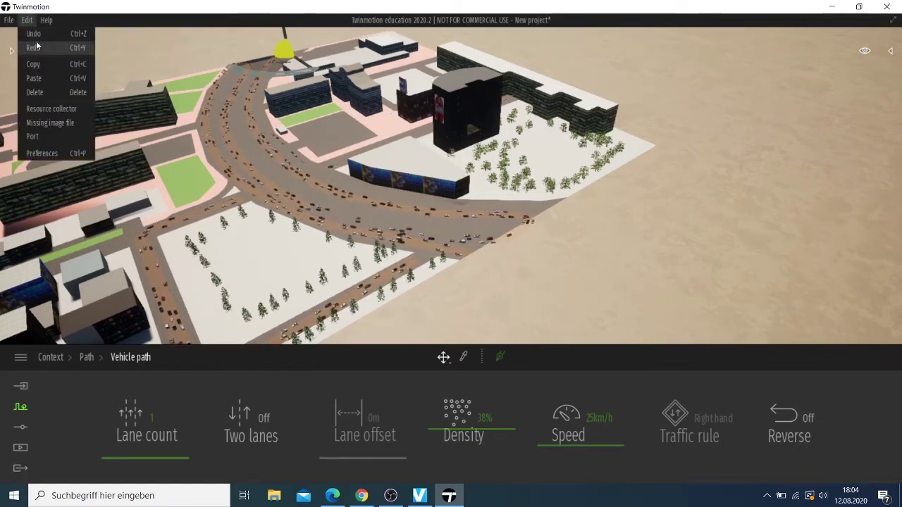
{"action": "left_click", "coordinate": [36, 38]}
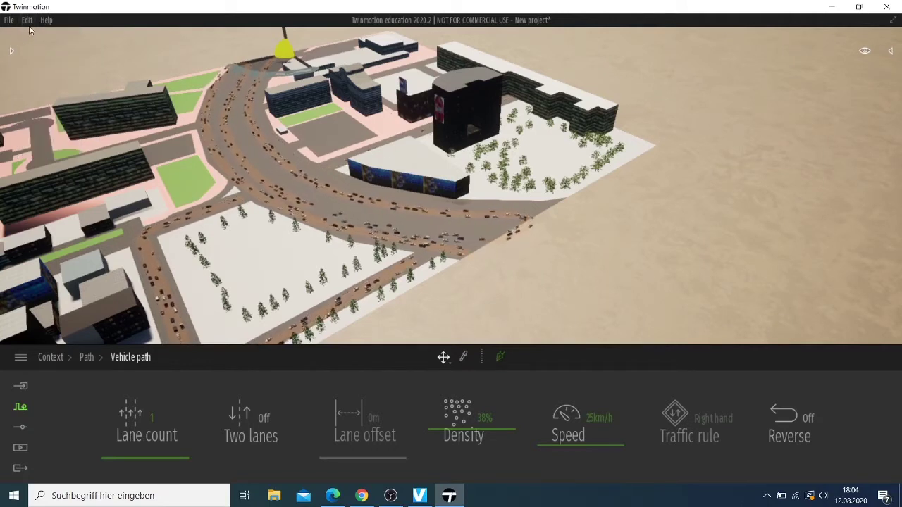
{"action": "left_click", "coordinate": [27, 21]}
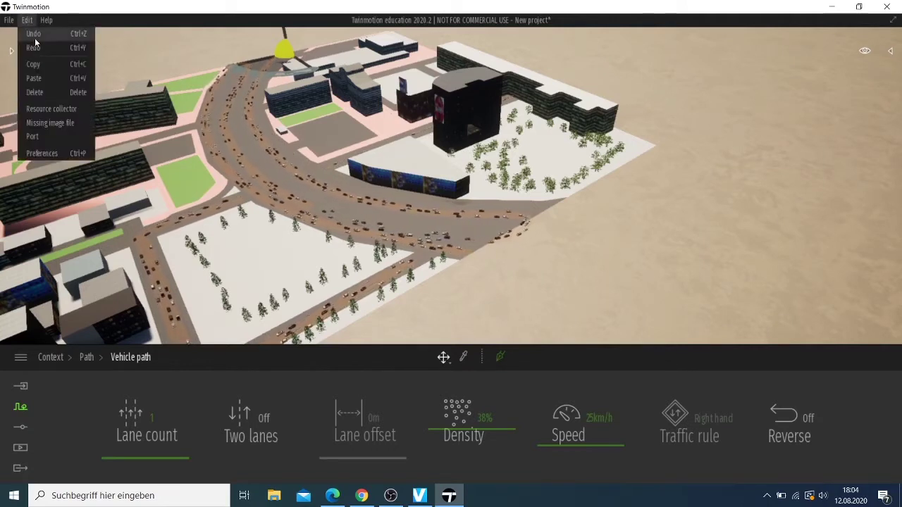
{"action": "left_click", "coordinate": [35, 40]}
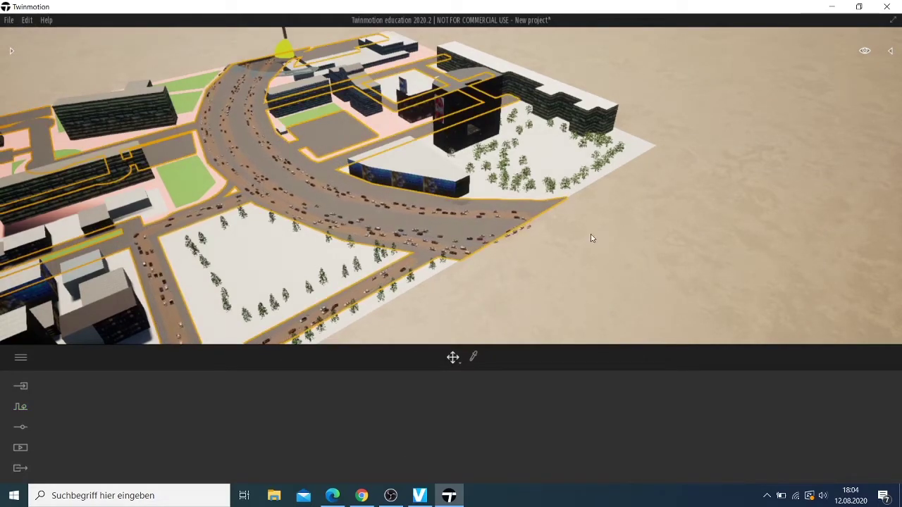
Tilt the camera toward the horizon and browse the tree library.
{"action": "mouse_move", "coordinate": [600, 237]}
{"action": "left_mouse_down"}
{"action": "mouse_move", "coordinate": [600, 282]}
{"action": "mouse_move", "coordinate": [600, 240]}
{"action": "left_mouse_up"}
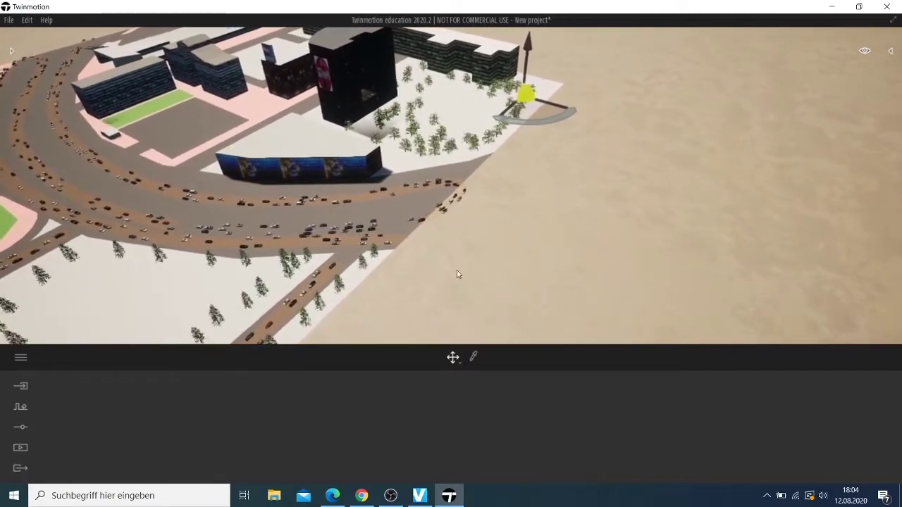
{"action": "left_click", "coordinate": [10, 52]}
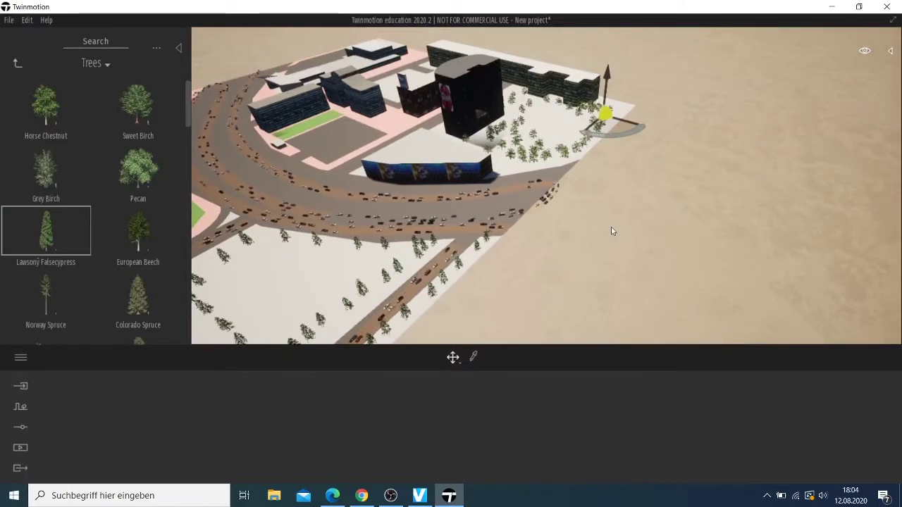
{"action": "scroll", "coordinate": [605, 112], "scroll_direction": "down", "scroll_amount": 3}
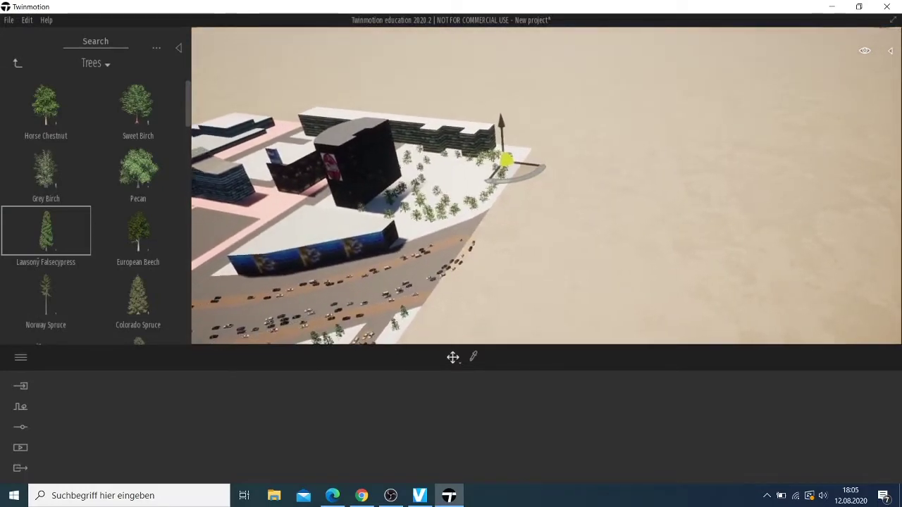
Orbit and zoom the camera in over the traffic-filled road by the blue-faced building.
{"action": "left_click_drag", "start_coordinate": [508, 183], "coordinate": [635, 183]}
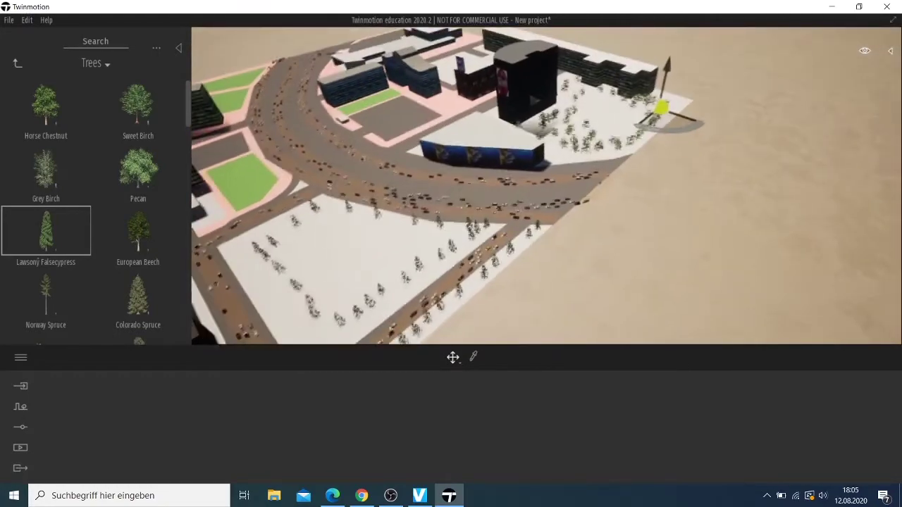
{"action": "left_click_drag", "start_coordinate": [557, 230], "coordinate": [536, 195]}
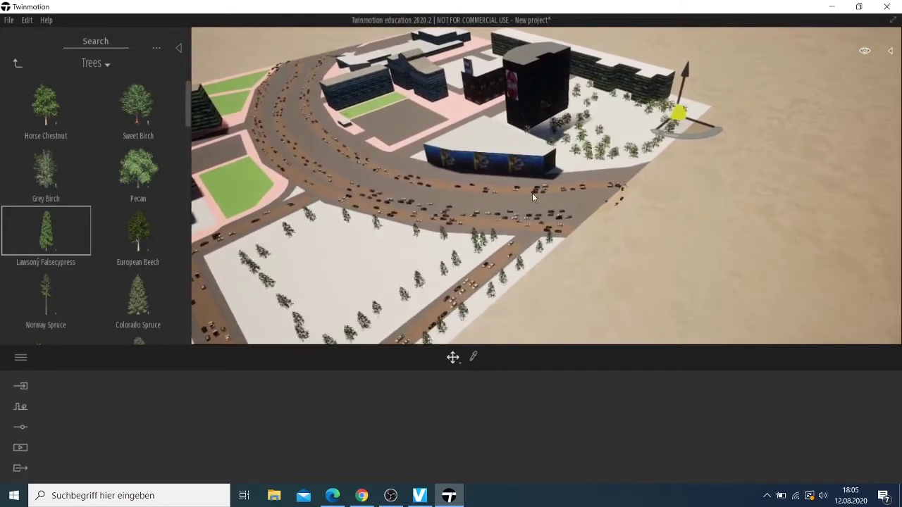
{"action": "scroll", "coordinate": [536, 195], "scroll_direction": "up", "scroll_amount": 3}
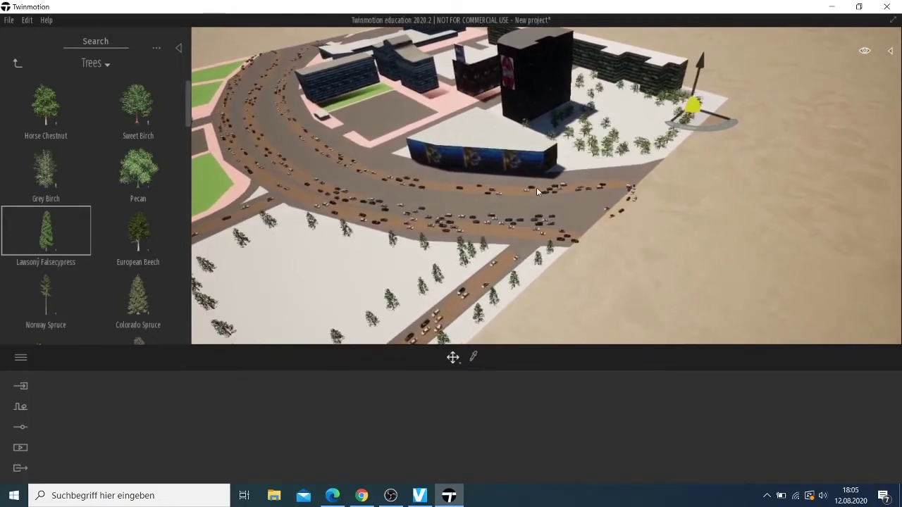
{"action": "scroll", "coordinate": [539, 189], "scroll_direction": "up", "scroll_amount": 3}
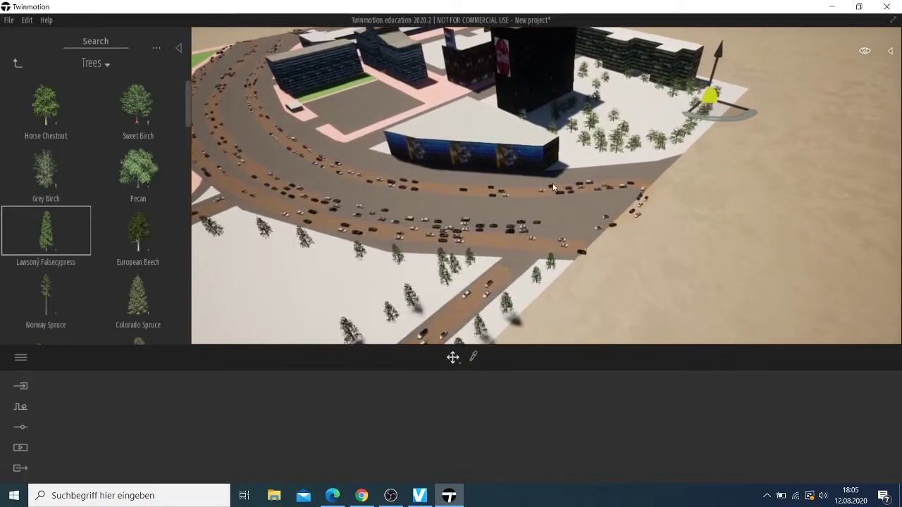
{"action": "scroll", "coordinate": [556, 182], "scroll_direction": "up", "scroll_amount": 3}
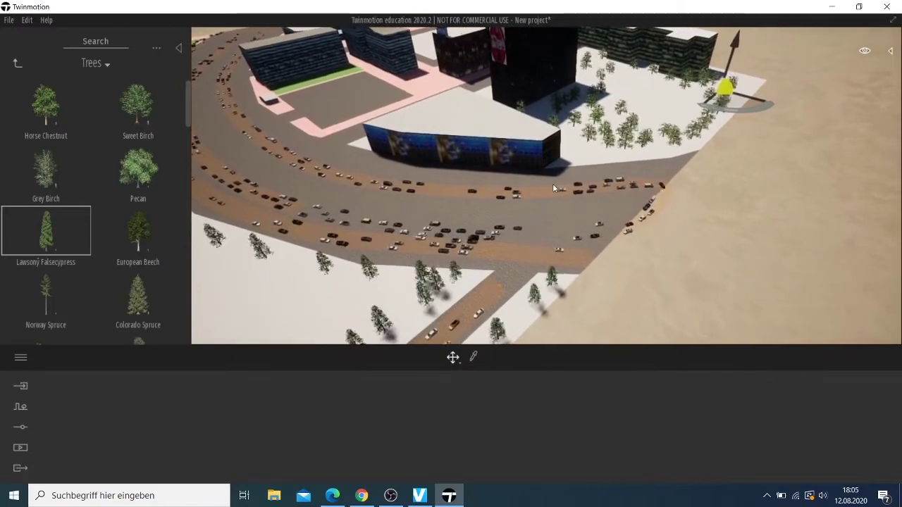
{"action": "scroll", "coordinate": [561, 186], "scroll_direction": "up", "scroll_amount": 3}
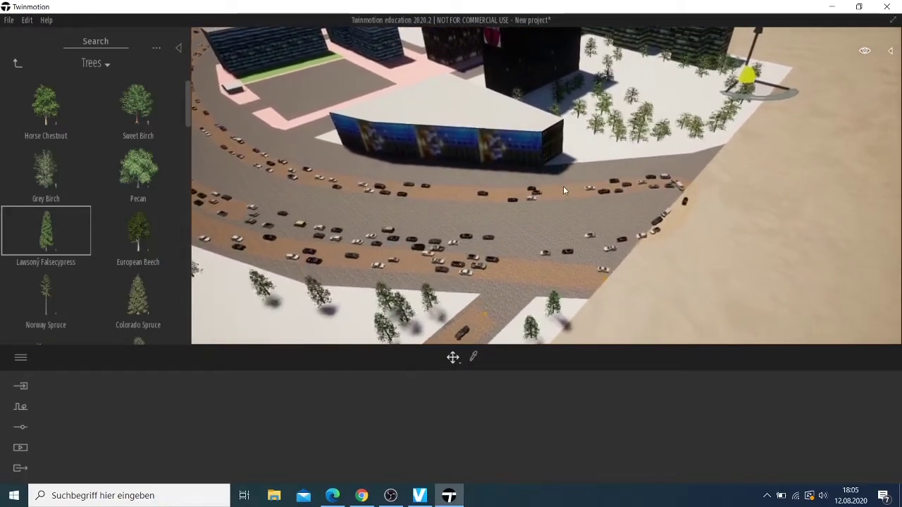
{"action": "scroll", "coordinate": [568, 188], "scroll_direction": "up", "scroll_amount": 2}
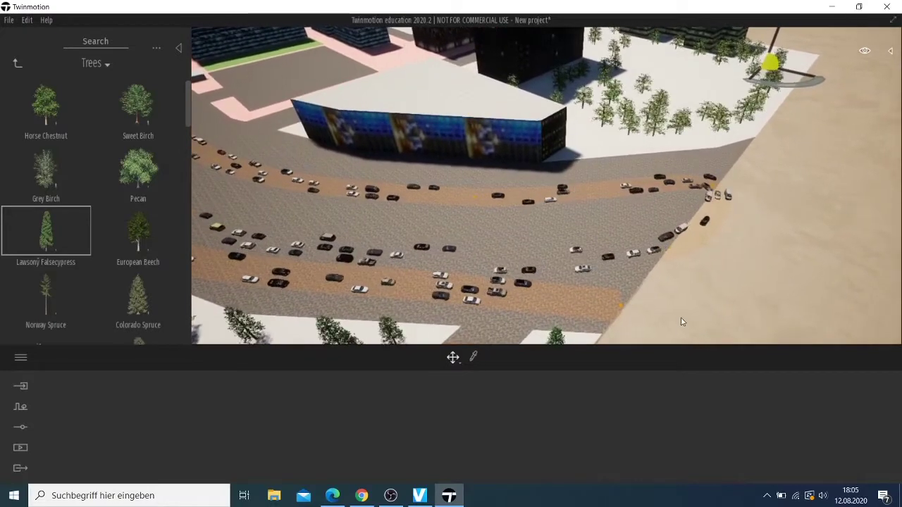
{"action": "mouse_move", "coordinate": [689, 265]}
{"action": "left_mouse_down"}
{"action": "mouse_move", "coordinate": [635, 277]}
{"action": "mouse_move", "coordinate": [634, 268]}
{"action": "left_mouse_up"}
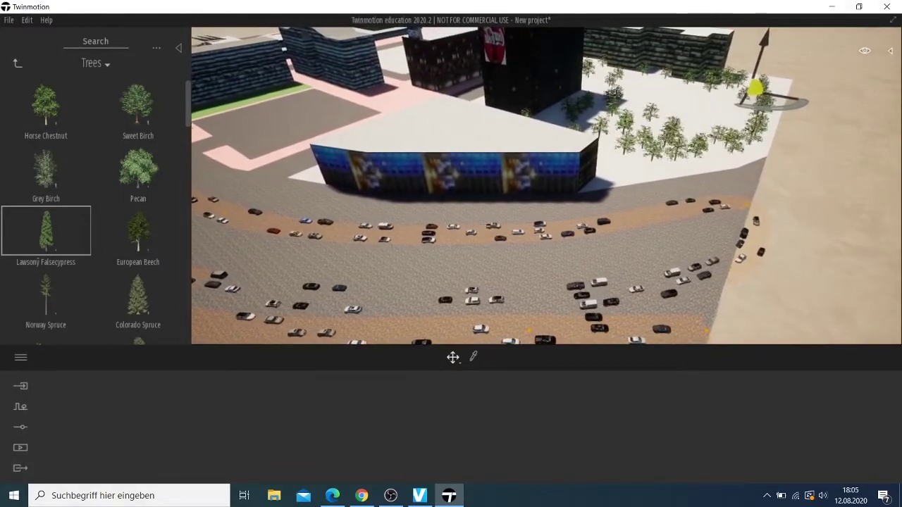
Fly the camera with the arrow keys over the animated traffic toward the plaza and dark tower.
{"action": "key", "text": "Up"}
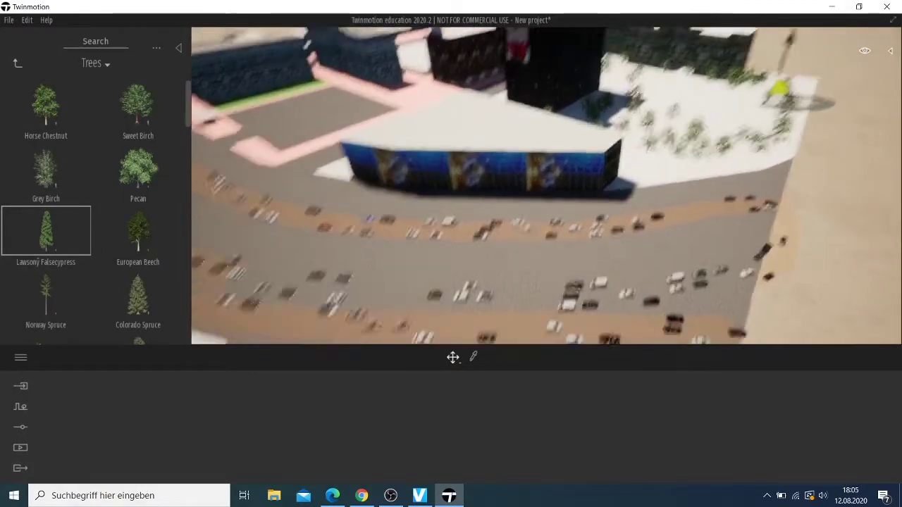
{"action": "key", "text": "Up"}
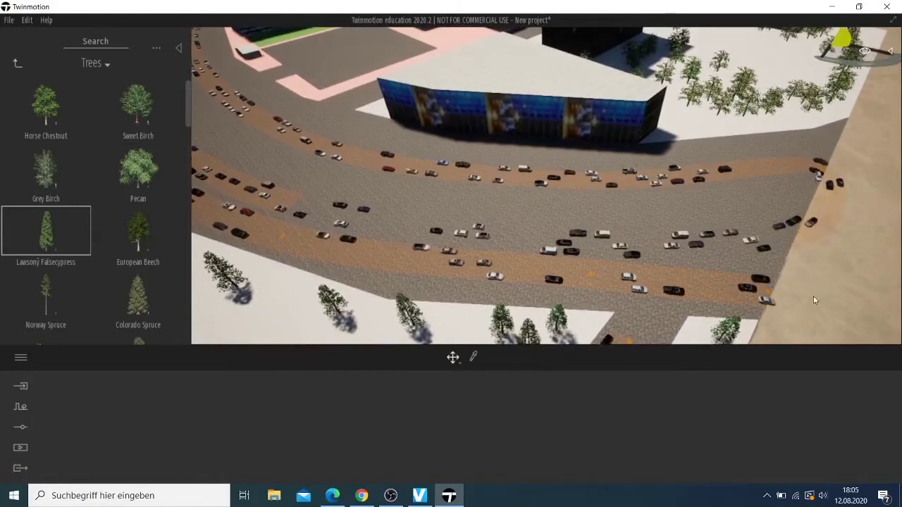
{"action": "left_click_drag", "start_coordinate": [797, 285], "coordinate": [797, 286]}
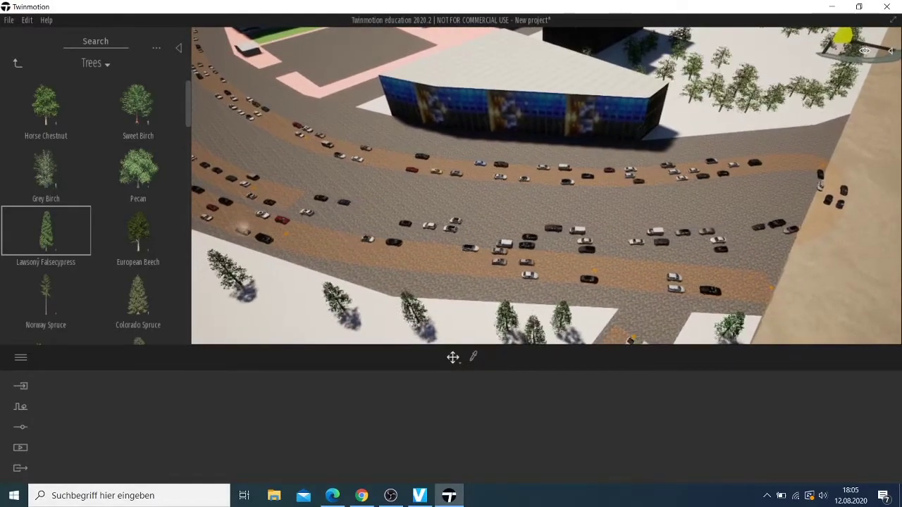
{"action": "scroll", "coordinate": [547, 185], "scroll_direction": "down", "scroll_amount": 3}
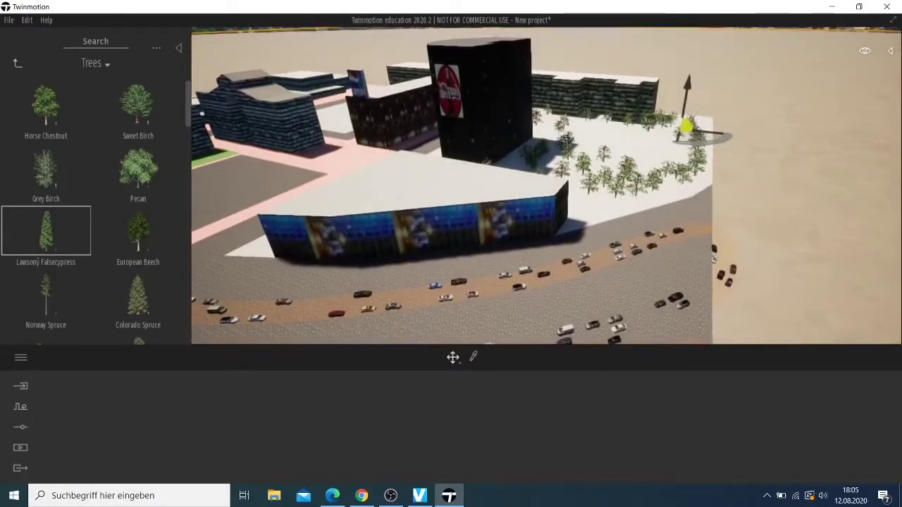
{"action": "key", "text": "Down"}
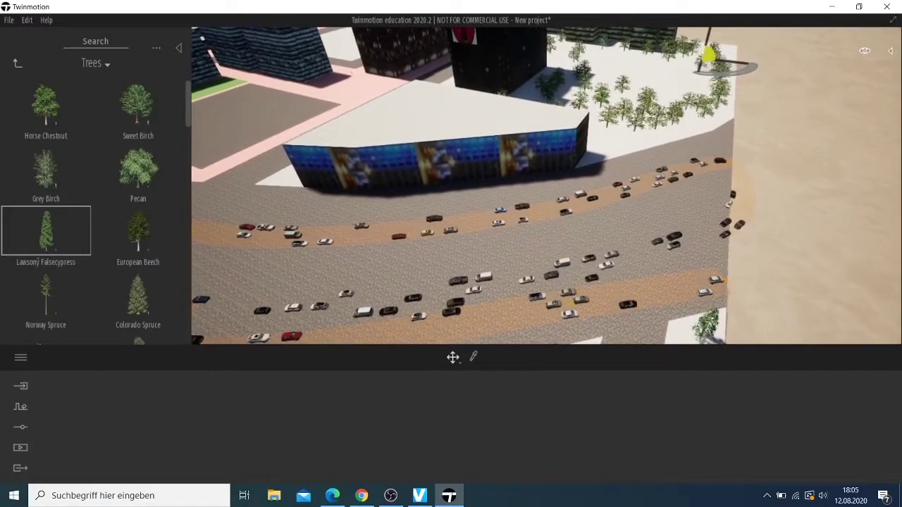
{"action": "key", "text": "Left"}
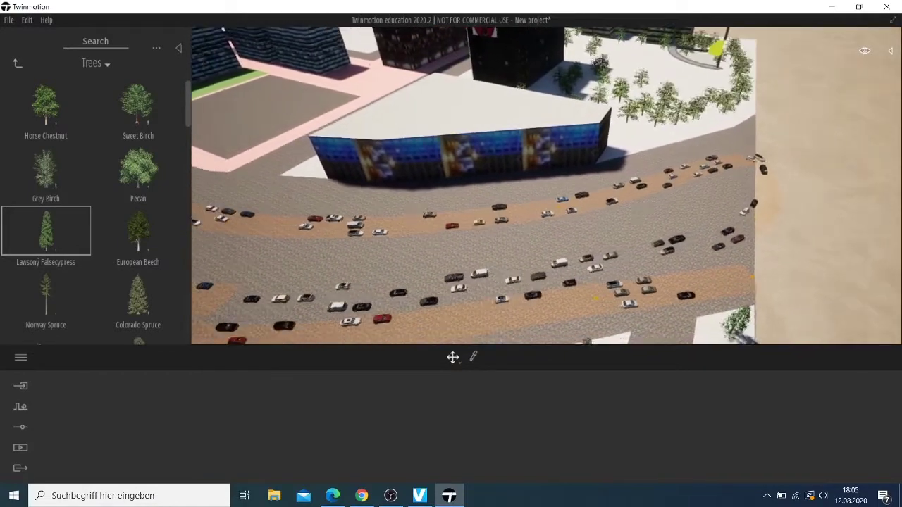
{"action": "key", "text": "Up"}
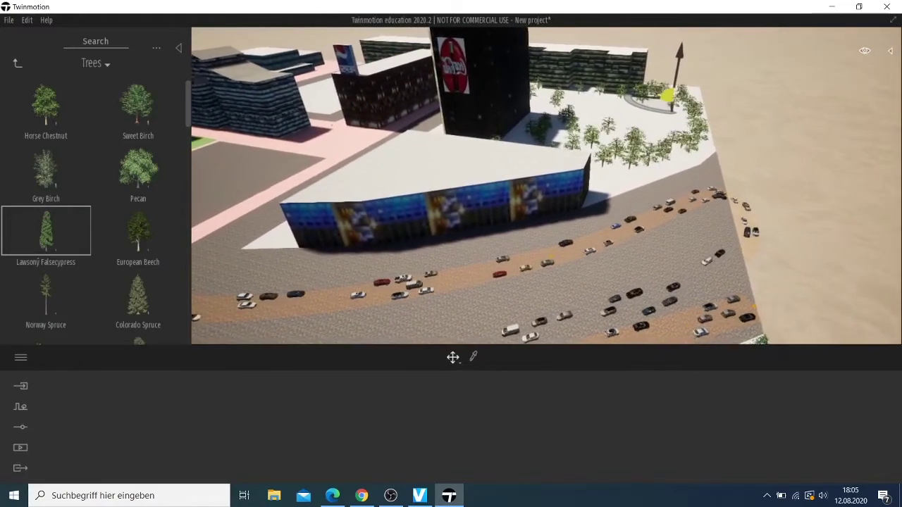
{"action": "key", "text": "Down"}
{"action": "key", "text": "Left"}
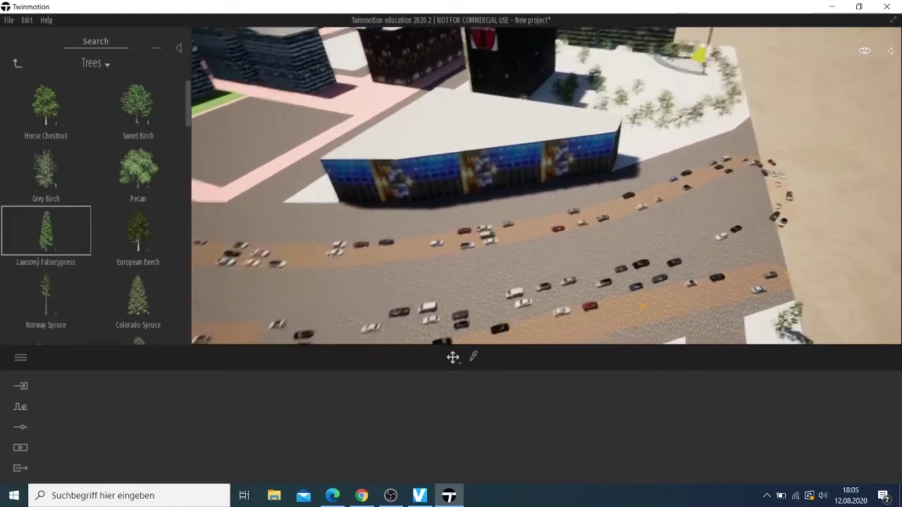
{"action": "key", "text": "Up"}
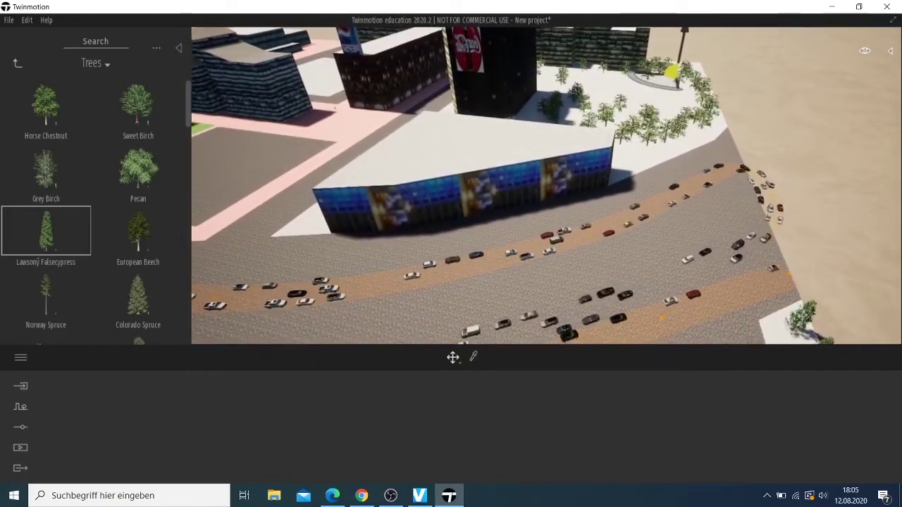
{"action": "key", "text": "Up"}
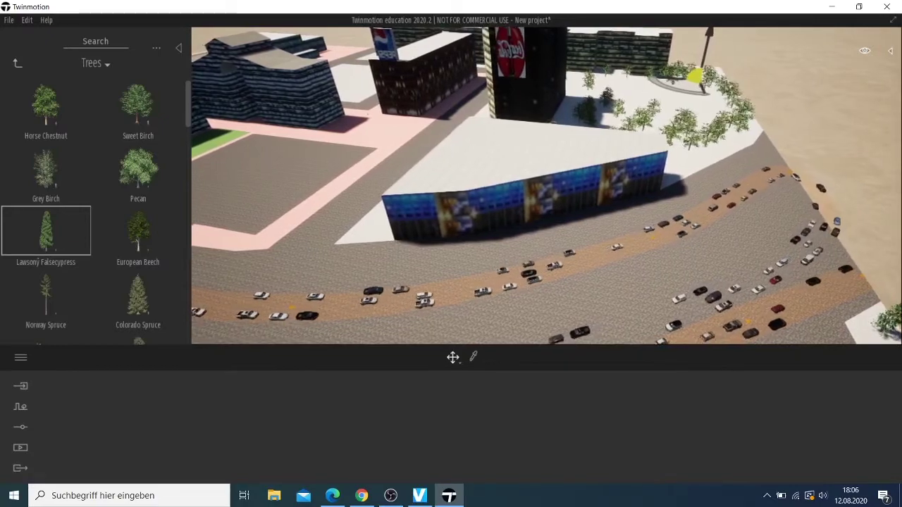
{"action": "key", "text": "Down"}
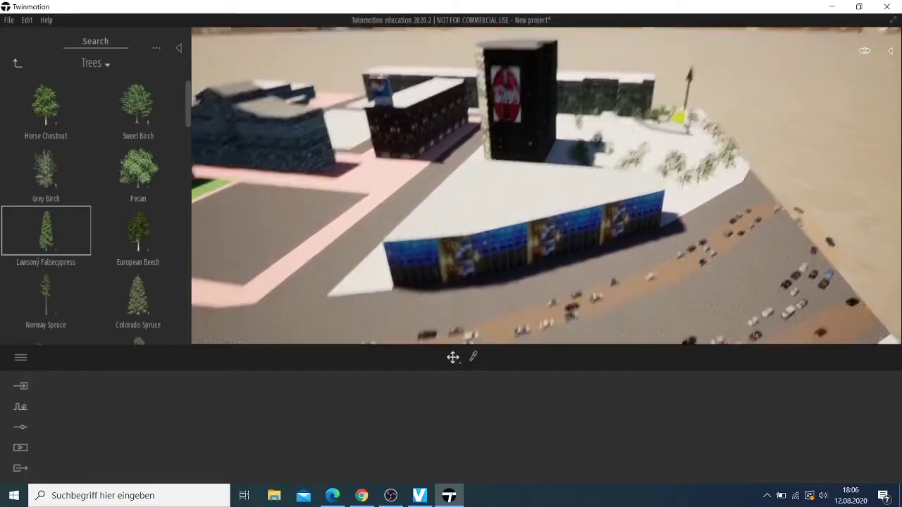
{"action": "key", "text": "Down"}
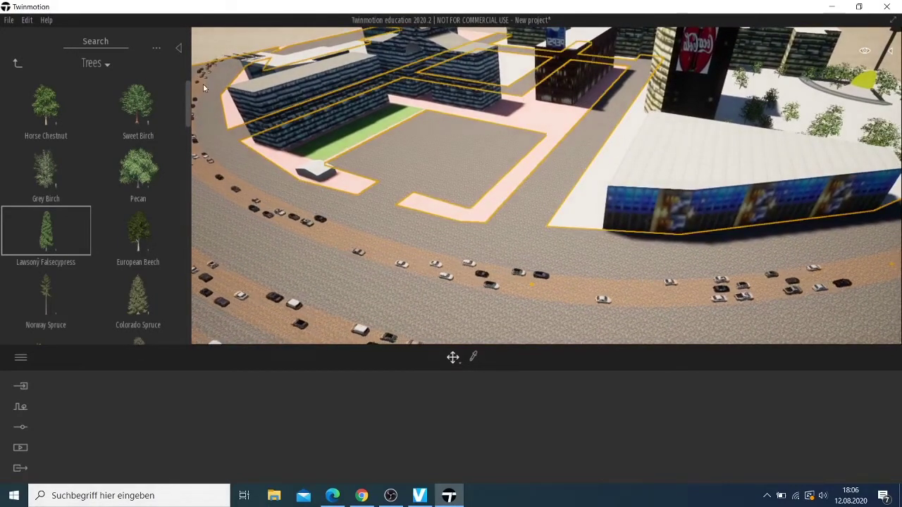
Draw a vehicle path from Context > Paths along the road curving past the plaza.
{"action": "left_click", "coordinate": [28, 407]}
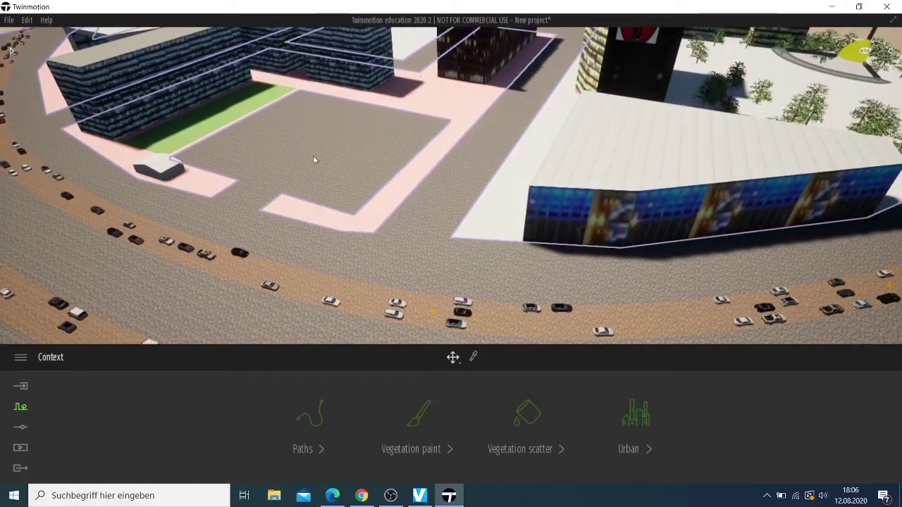
{"action": "left_click_drag", "start_coordinate": [392, 114], "coordinate": [406, 130]}
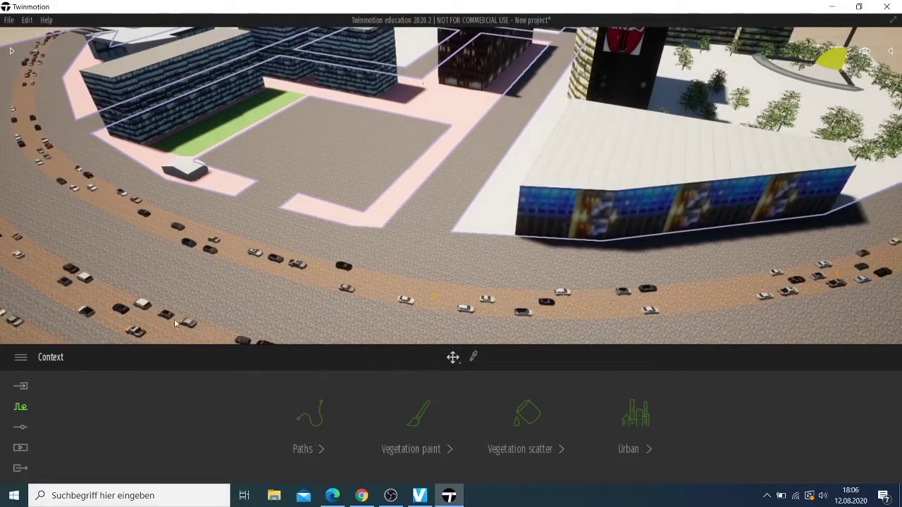
{"action": "left_click", "coordinate": [322, 442]}
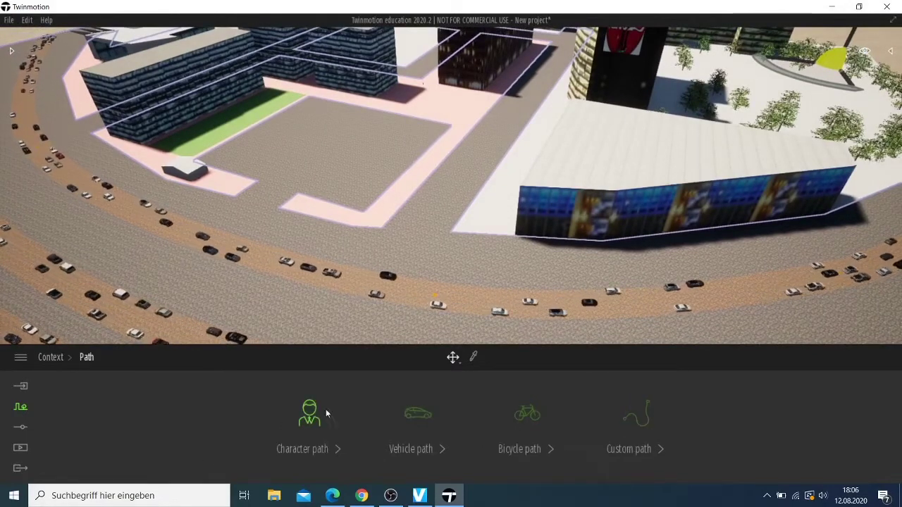
{"action": "left_click", "coordinate": [439, 445]}
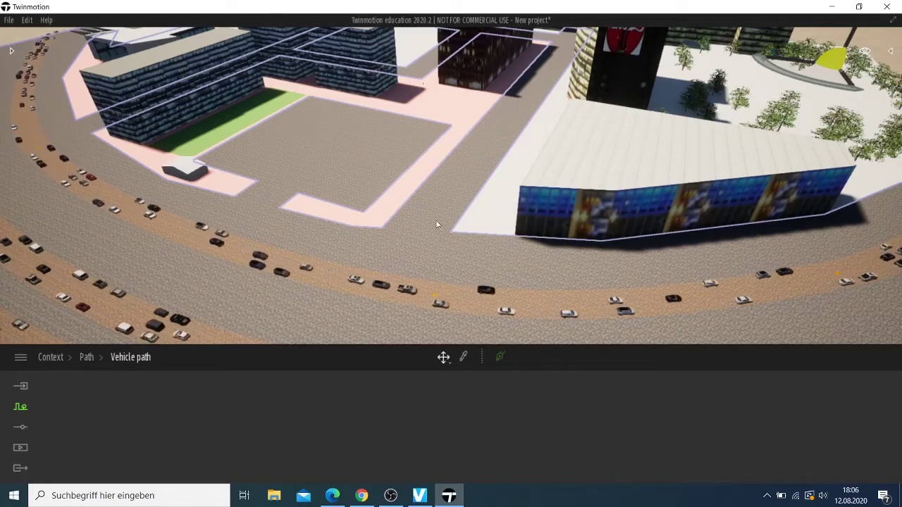
{"action": "left_click", "coordinate": [501, 357]}
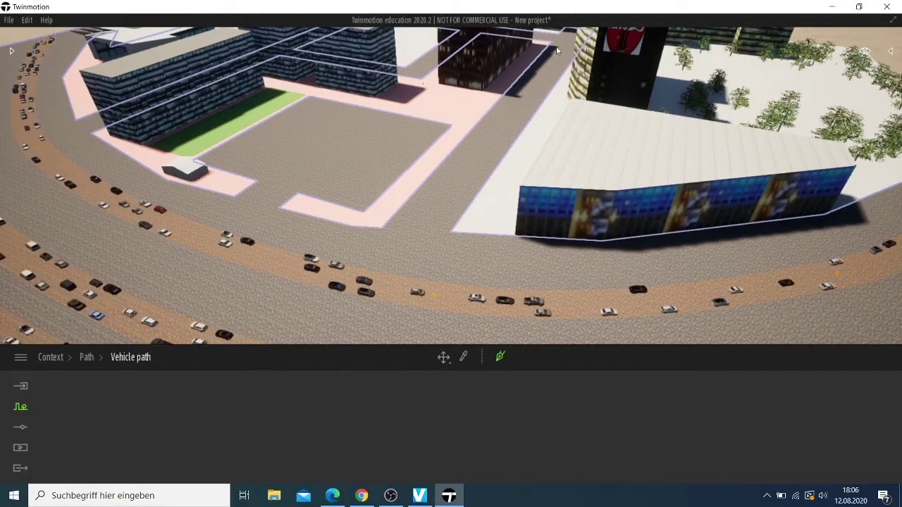
{"action": "key", "text": "Escape"}
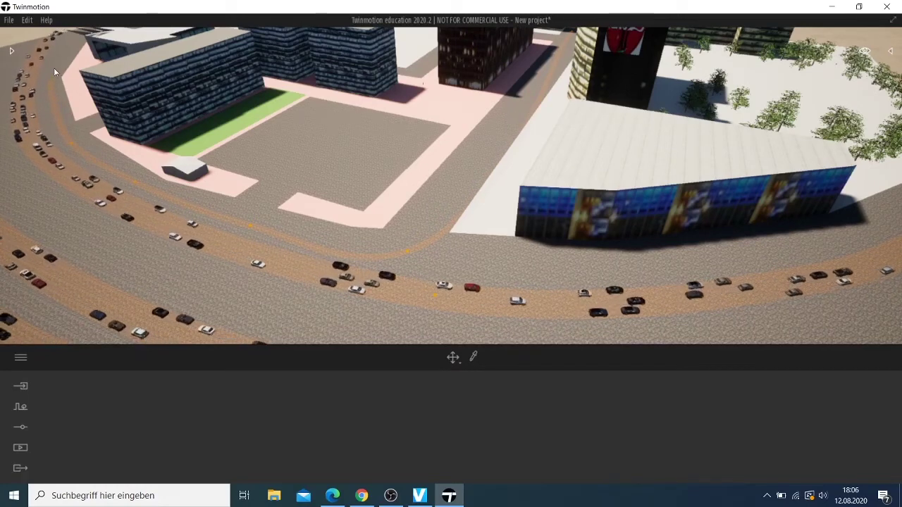
Select the vehicle path and leave its lane count at 1.
{"action": "left_click", "coordinate": [78, 33]}
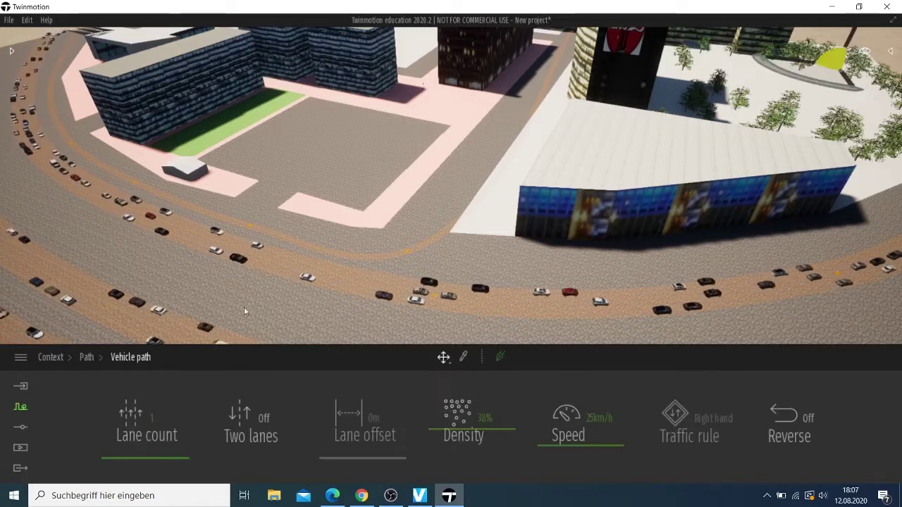
{"action": "left_click", "coordinate": [166, 420]}
{"action": "key", "text": "BackSpace"}
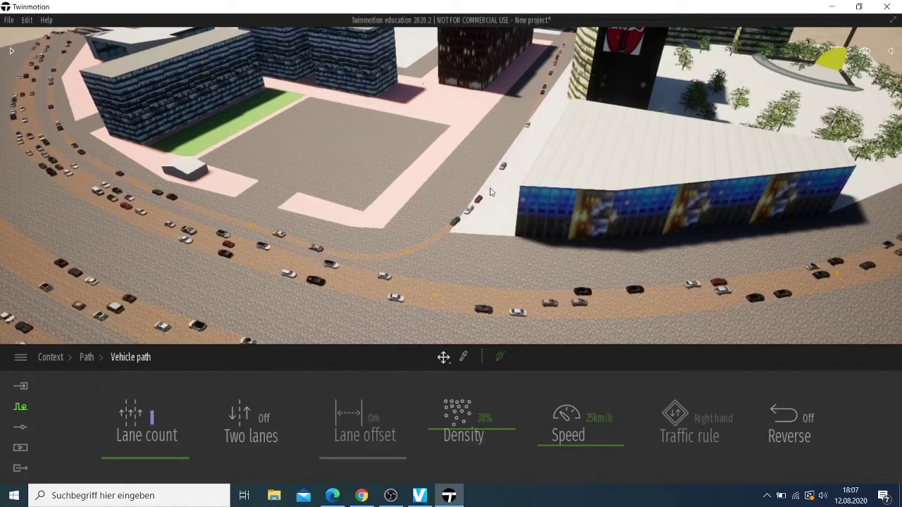
{"action": "type", "text": "1"}
{"action": "key", "text": "Return"}
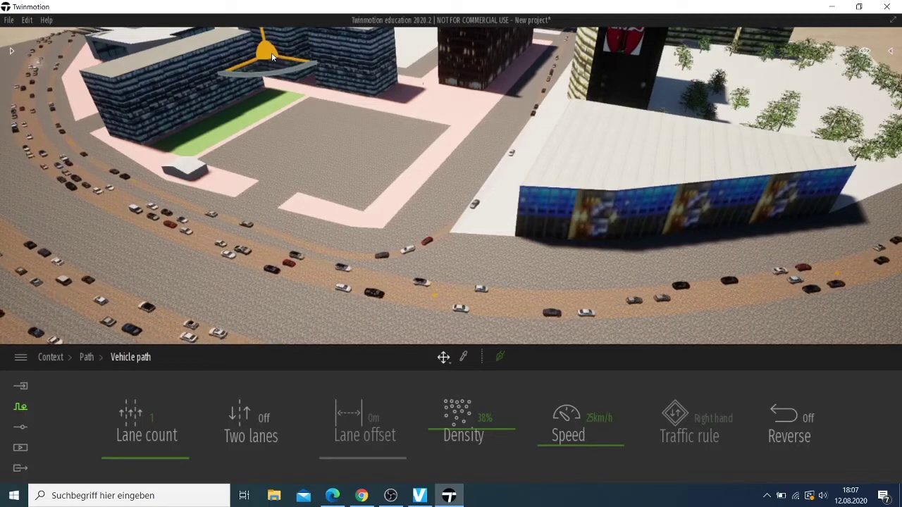
Move a path point down onto the road and extend the route across the plaza.
{"action": "left_click", "coordinate": [276, 74]}
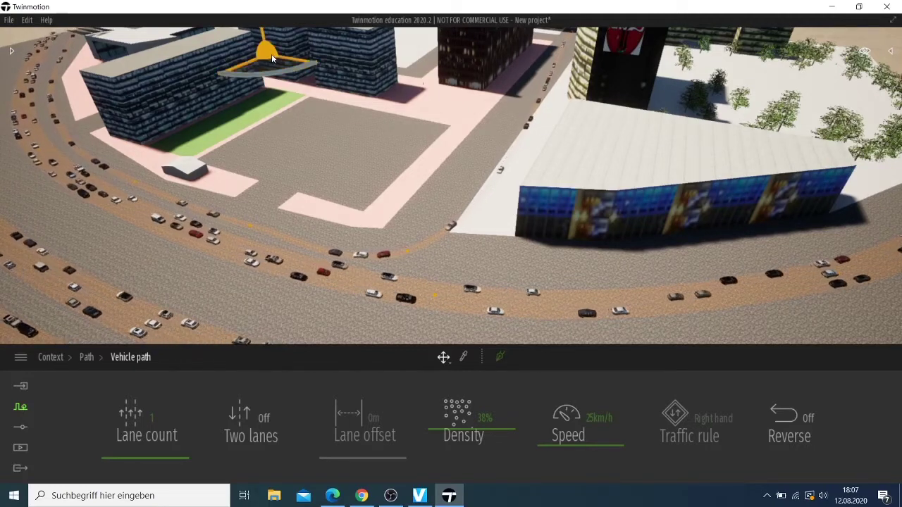
{"action": "mouse_move", "coordinate": [273, 55]}
{"action": "left_mouse_down"}
{"action": "mouse_move", "coordinate": [255, 52]}
{"action": "mouse_move", "coordinate": [278, 73]}
{"action": "left_mouse_up"}
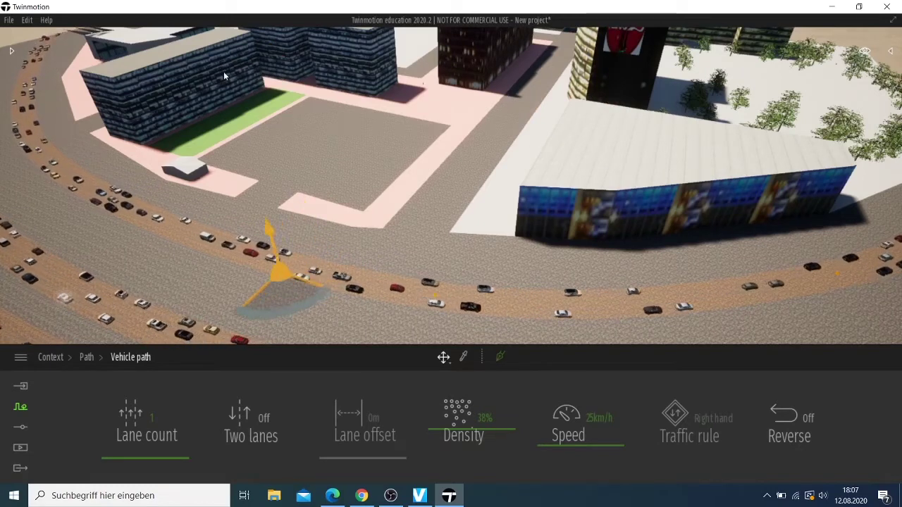
{"action": "left_click_drag", "start_coordinate": [268, 64], "coordinate": [349, 205]}
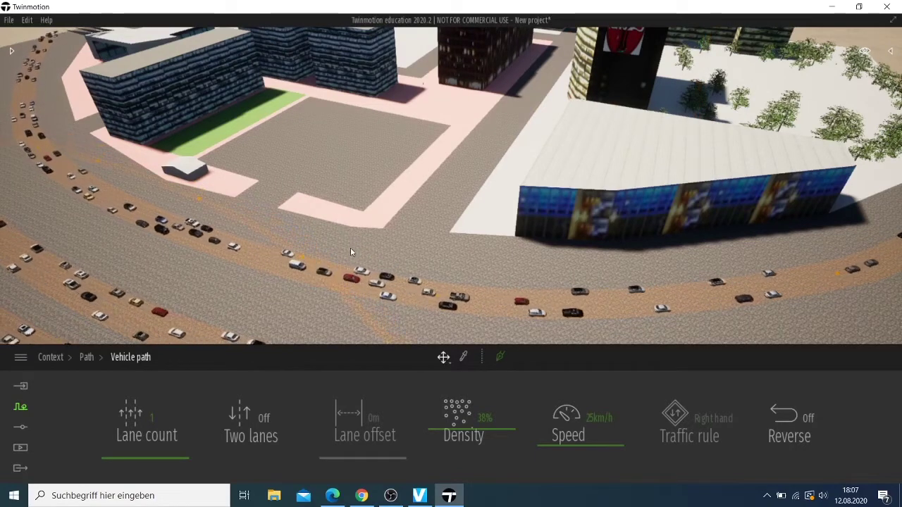
{"action": "left_click", "coordinate": [407, 171]}
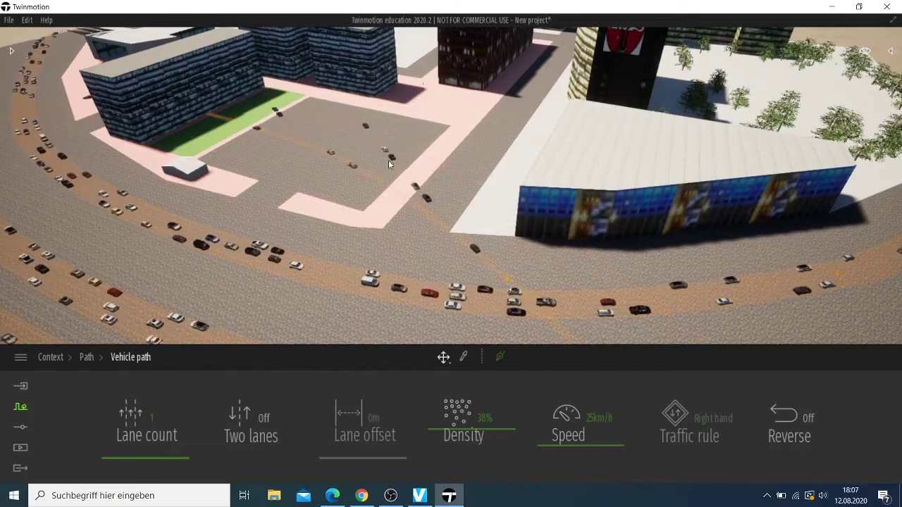
Undo the latest path point moves with Edit > Undo and Ctrl+Z.
{"action": "left_click", "coordinate": [27, 20]}
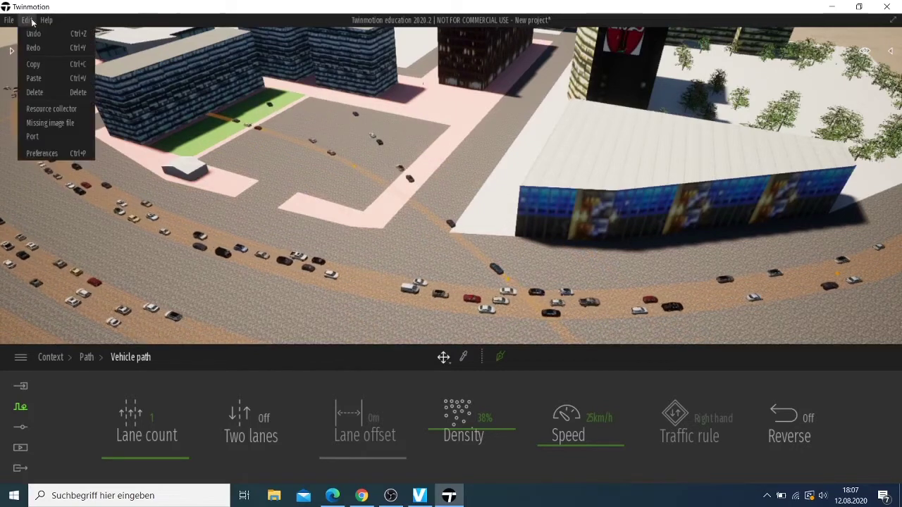
{"action": "left_click", "coordinate": [4, 10]}
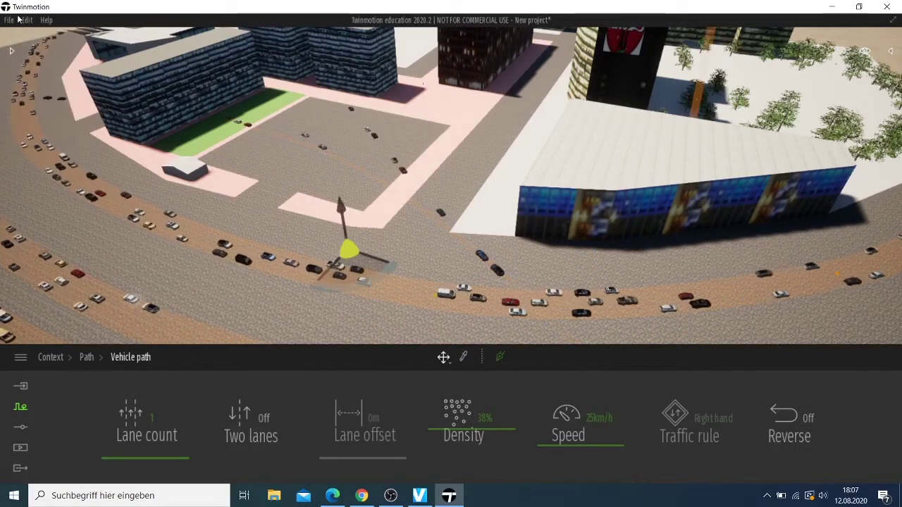
{"action": "left_click", "coordinate": [26, 19]}
{"action": "left_click", "coordinate": [28, 34]}
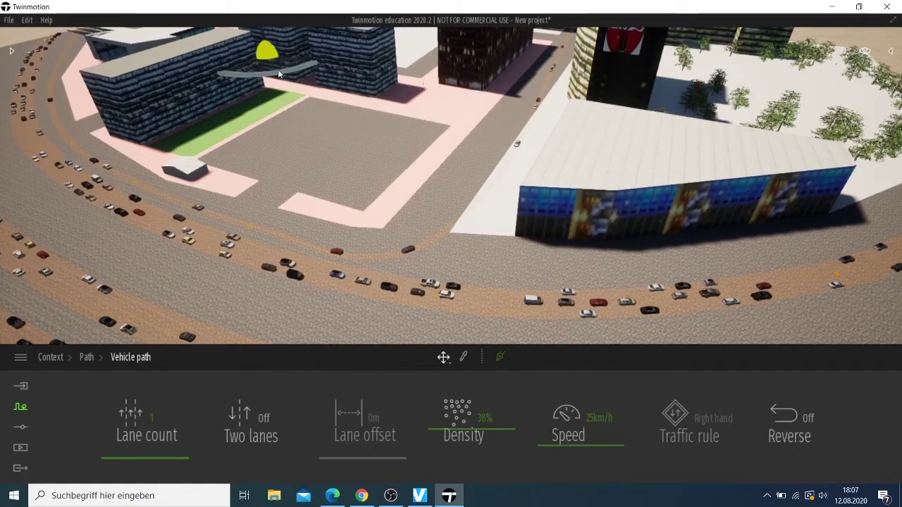
{"action": "key", "text": "ctrl+z"}
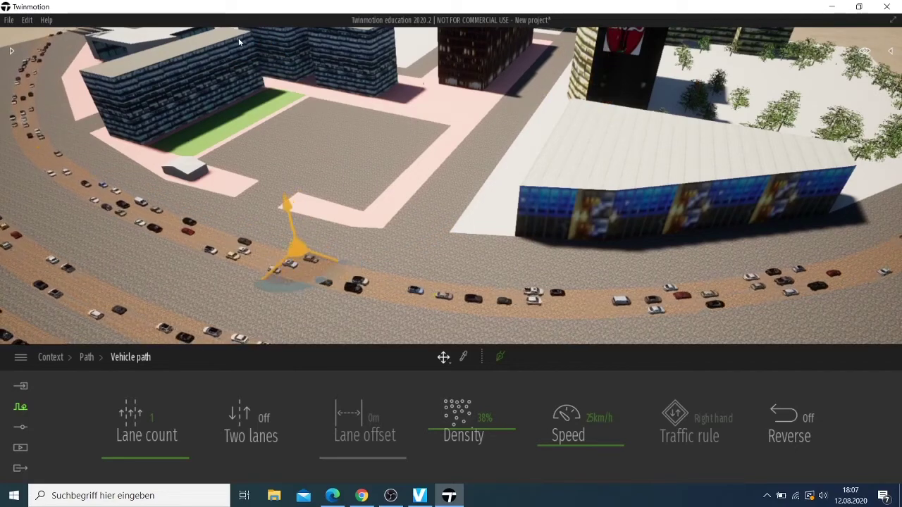
{"action": "key", "text": "ctrl+z"}
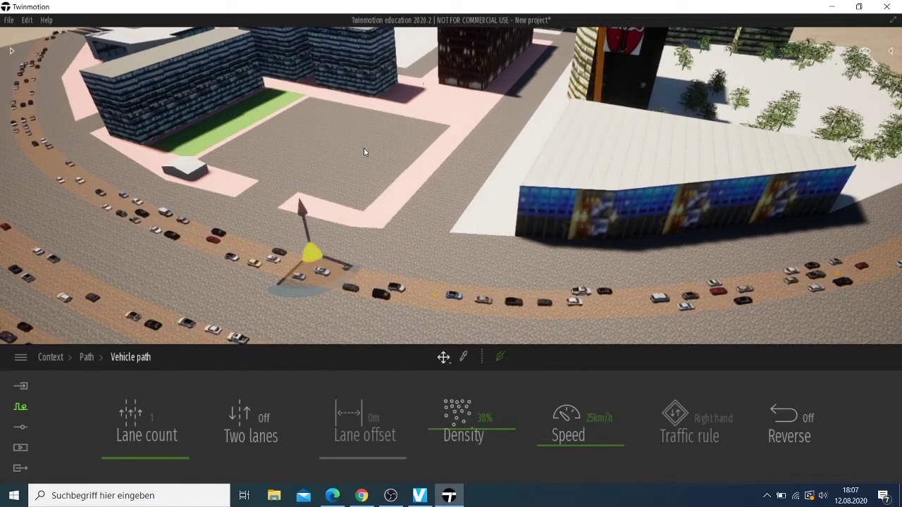
{"action": "key", "text": "ctrl+z"}
{"action": "key", "text": "ctrl+z"}
{"action": "key", "text": "ctrl+z"}
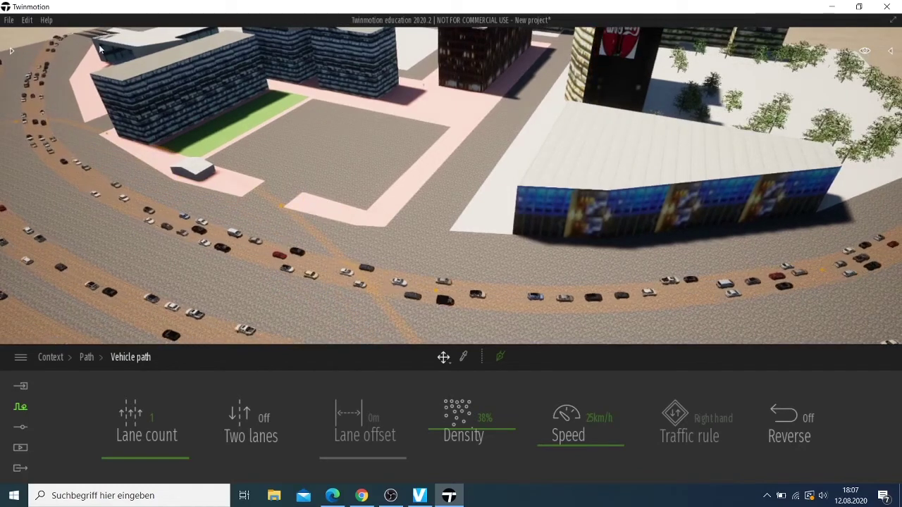
{"action": "left_click", "coordinate": [24, 21]}
{"action": "left_click", "coordinate": [25, 32]}
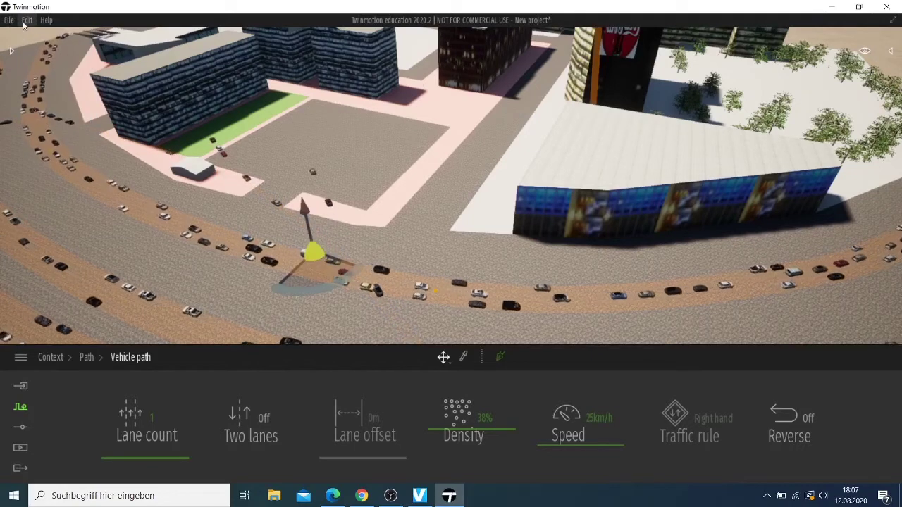
{"action": "left_click", "coordinate": [26, 21]}
{"action": "left_click", "coordinate": [33, 36]}
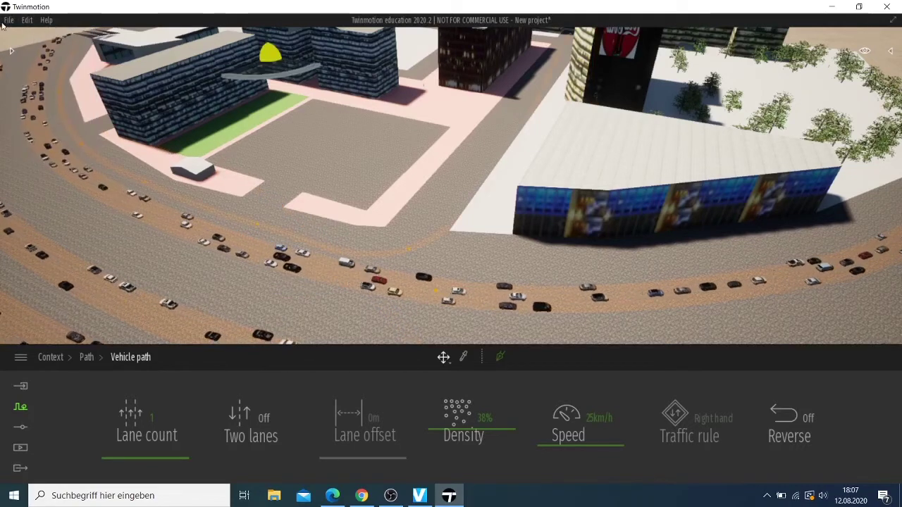
Keep undoing vehicle path changes until the path returns to its earlier single-lane layout.
{"action": "left_click", "coordinate": [26, 21]}
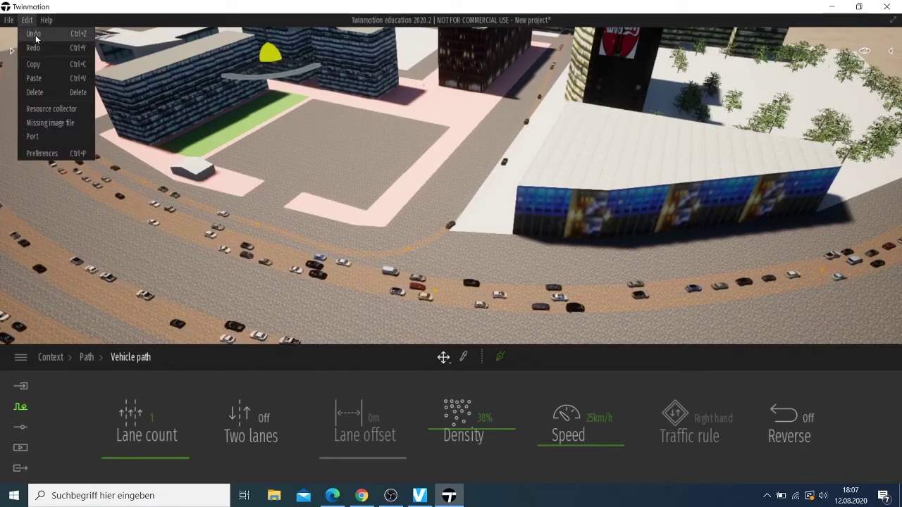
{"action": "left_click", "coordinate": [34, 35]}
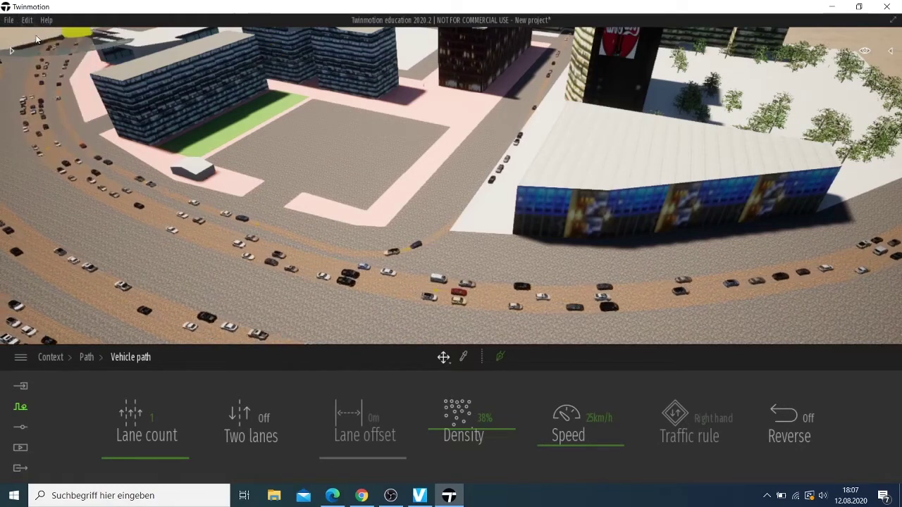
{"action": "left_click", "coordinate": [30, 22]}
{"action": "left_click", "coordinate": [32, 36]}
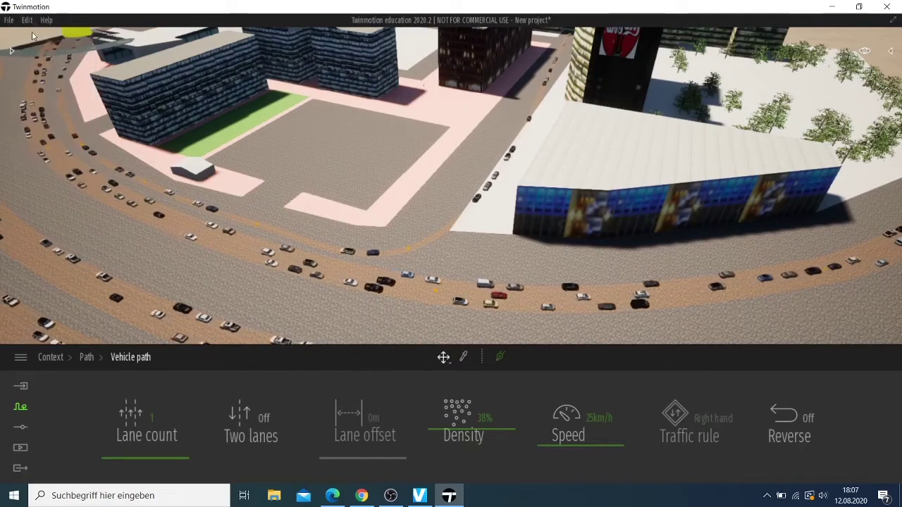
{"action": "left_click", "coordinate": [29, 22]}
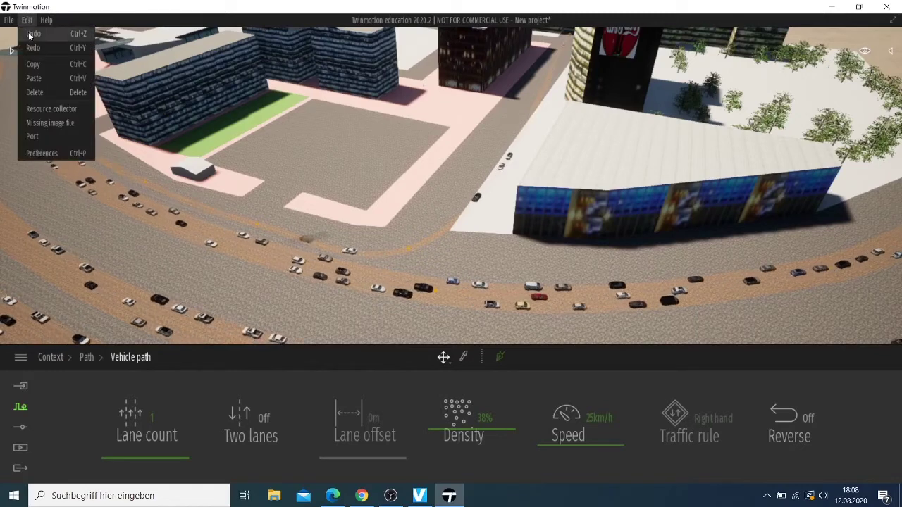
{"action": "left_click", "coordinate": [29, 35]}
{"action": "left_click", "coordinate": [29, 23]}
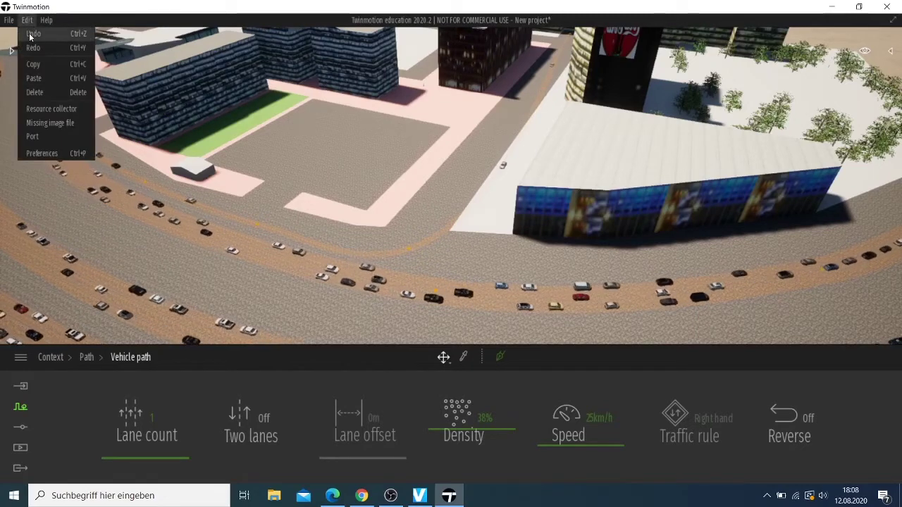
{"action": "left_click", "coordinate": [31, 36]}
{"action": "left_click", "coordinate": [26, 22]}
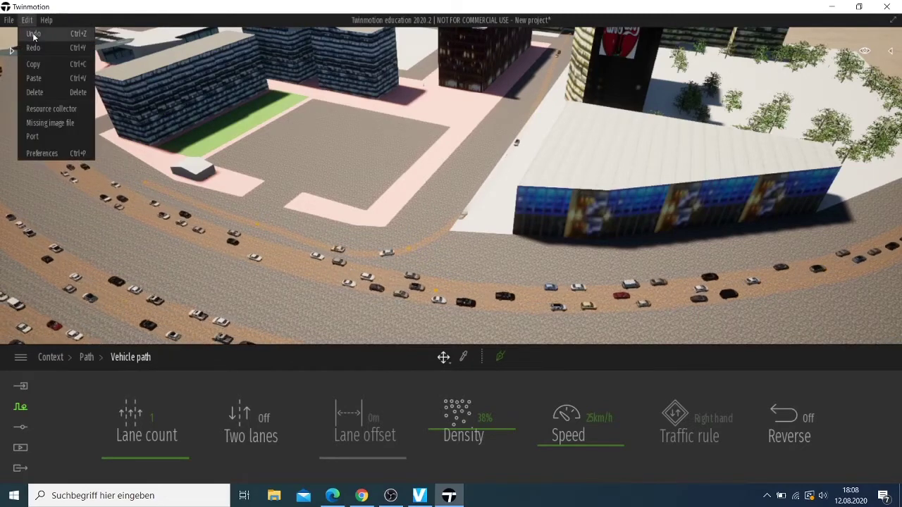
{"action": "left_click", "coordinate": [33, 36]}
{"action": "left_click", "coordinate": [31, 23]}
{"action": "left_click", "coordinate": [37, 37]}
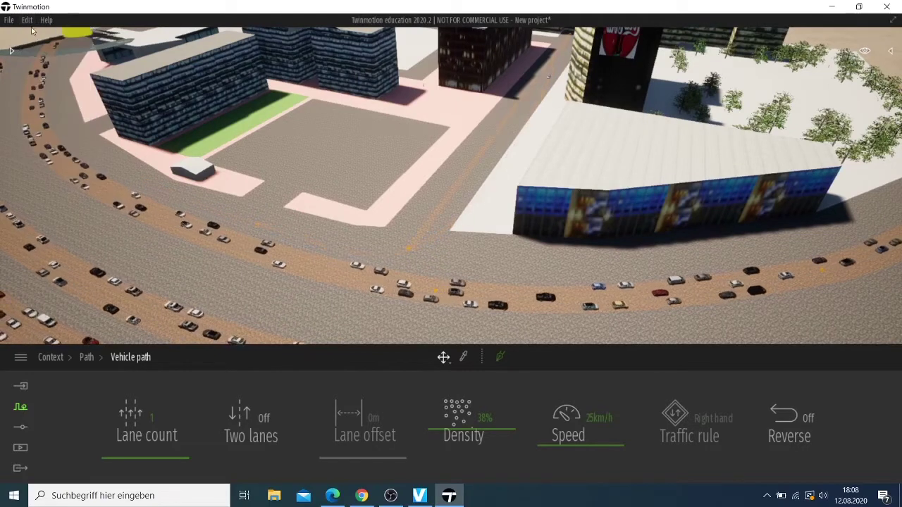
{"action": "left_click", "coordinate": [31, 25]}
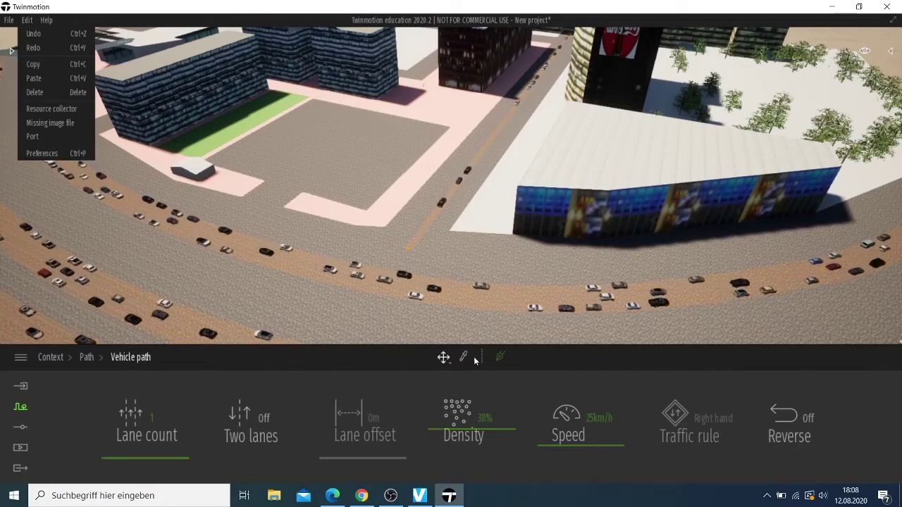
Draw a new vehicle path from the diagonal street junction up-left along the inner road curve.
{"action": "left_click", "coordinate": [436, 254]}
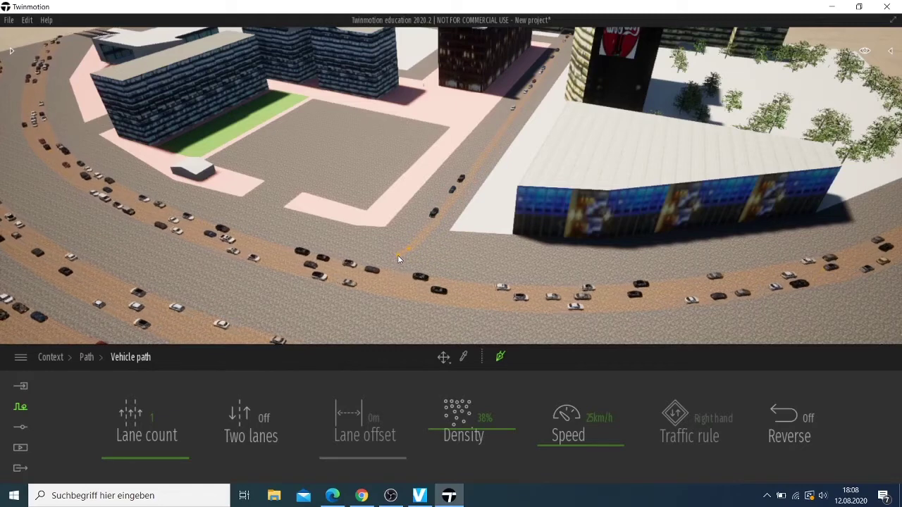
{"action": "left_click", "coordinate": [343, 245]}
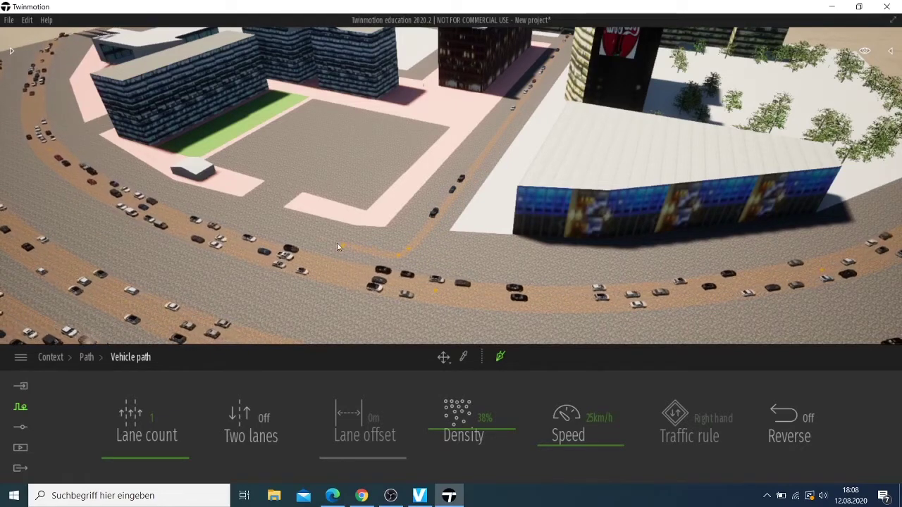
{"action": "left_click", "coordinate": [269, 232]}
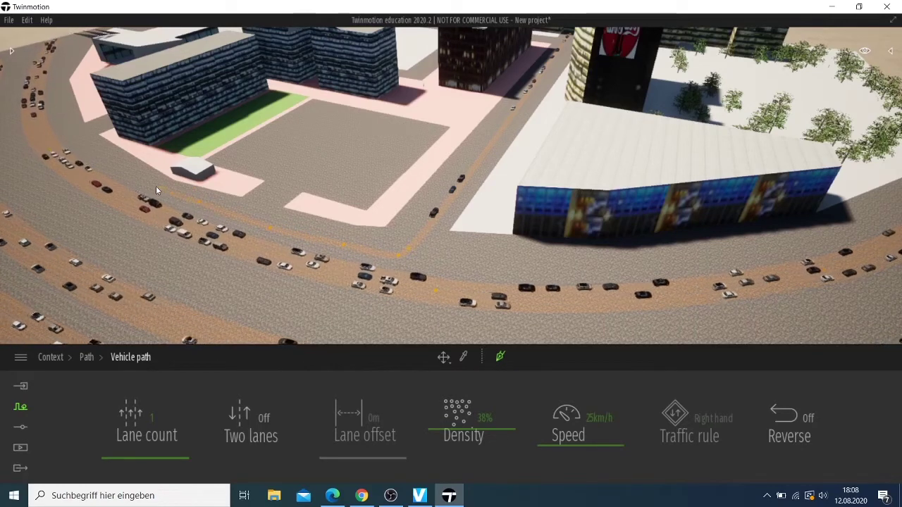
{"action": "left_click", "coordinate": [113, 161]}
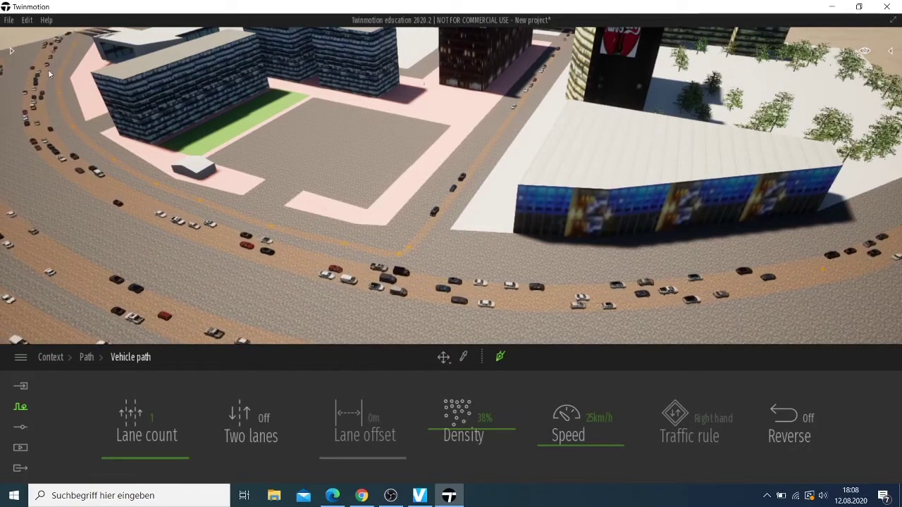
{"action": "key", "text": "Escape"}
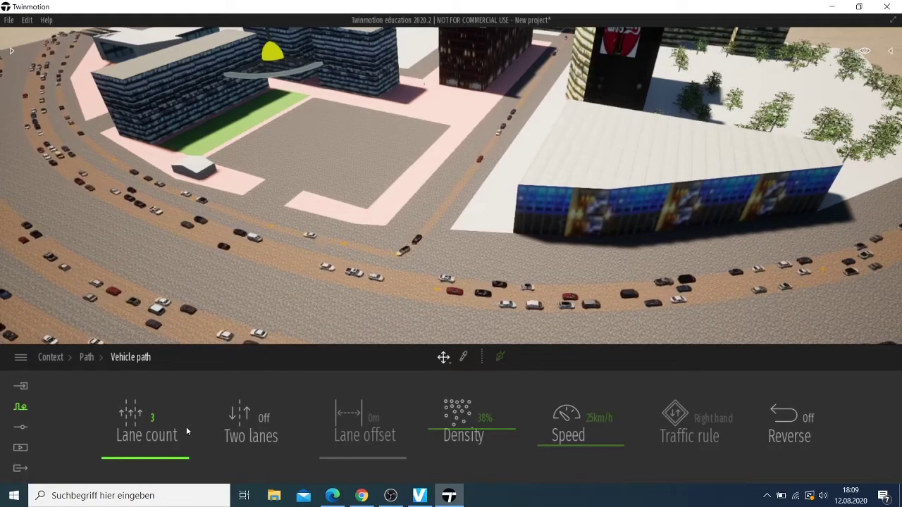
Confirm 3 lanes and raise the path's traffic density from 38% to about 48%.
{"action": "key", "text": "Return"}
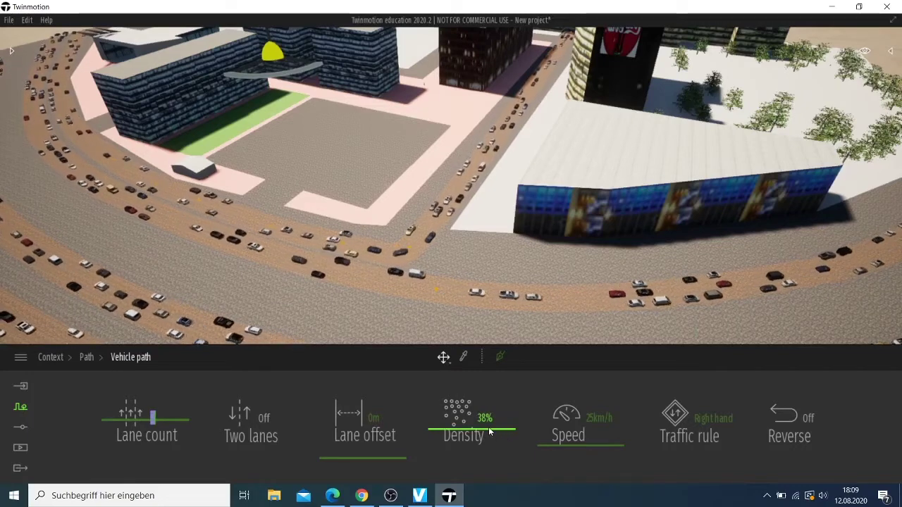
{"action": "left_click_drag", "start_coordinate": [489, 427], "coordinate": [457, 421]}
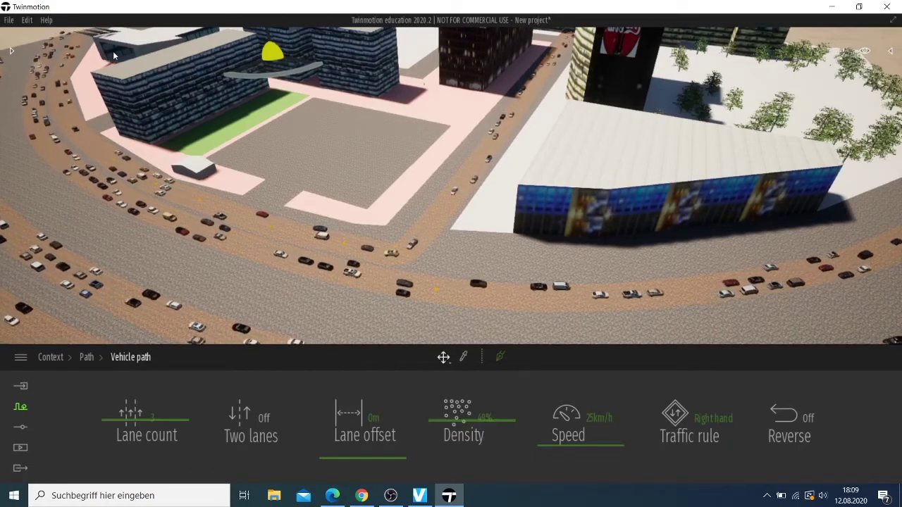
{"action": "left_click_drag", "start_coordinate": [113, 51], "coordinate": [390, 61]}
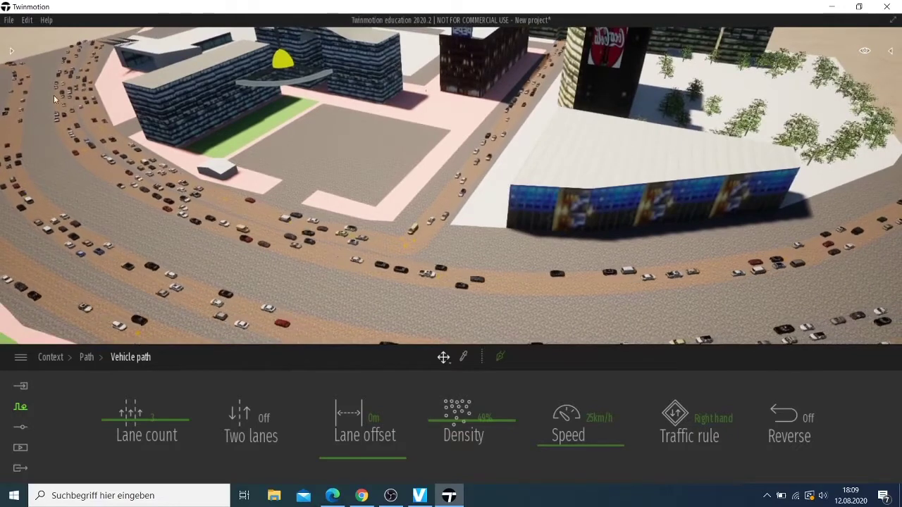
Navigate the library through Objects > City to the Streetlights collection.
{"action": "left_click", "coordinate": [12, 55]}
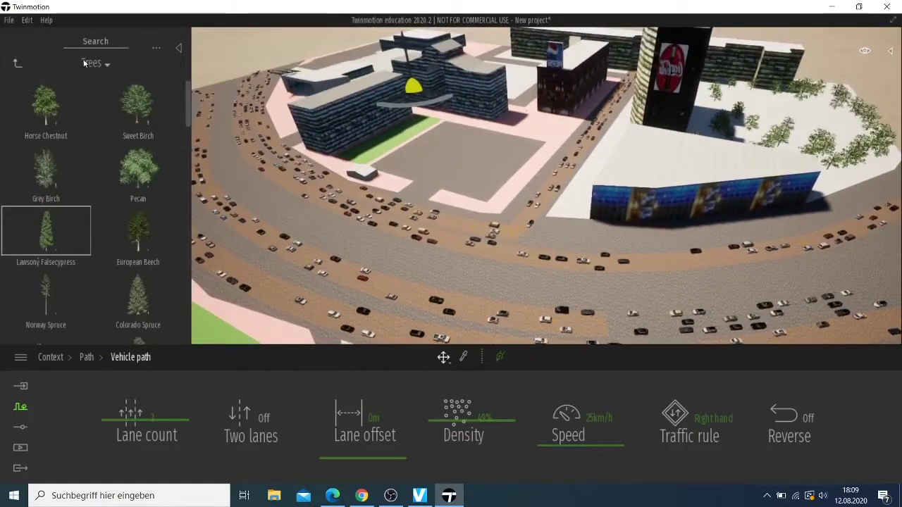
{"action": "left_click", "coordinate": [99, 65]}
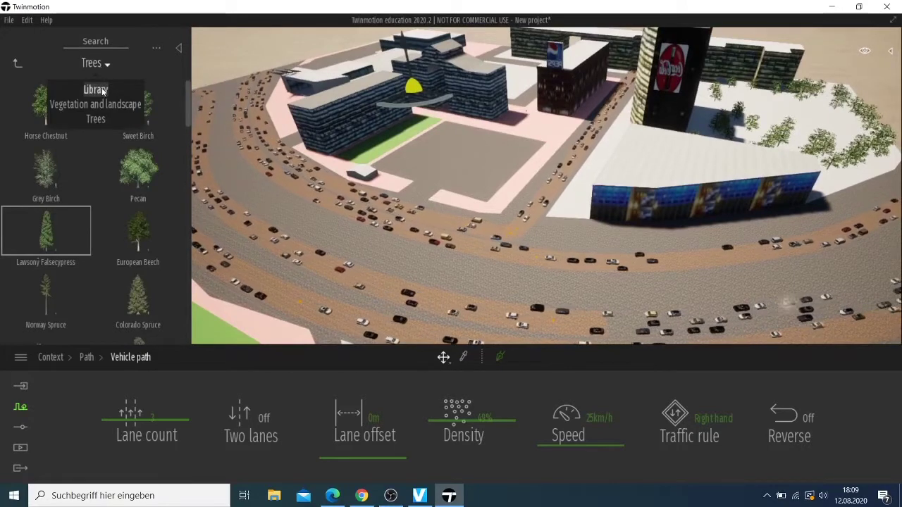
{"action": "left_click", "coordinate": [103, 92]}
{"action": "left_click", "coordinate": [42, 120]}
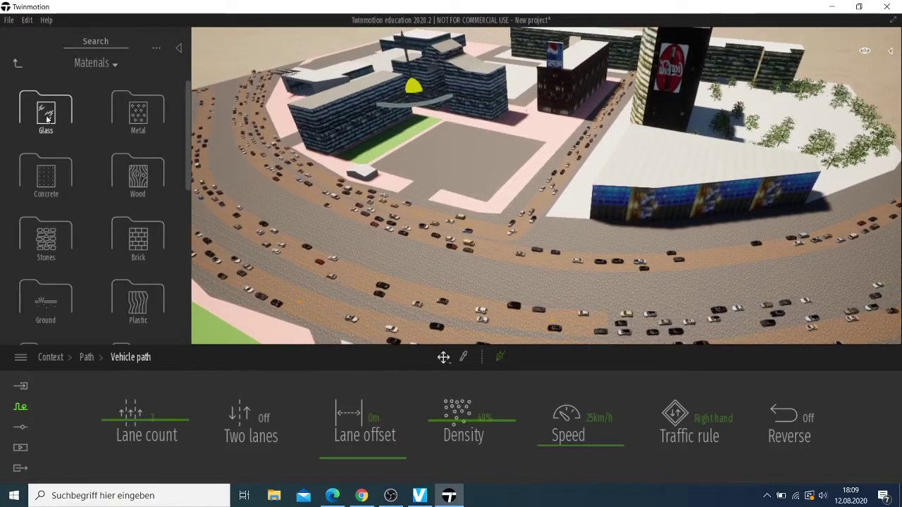
{"action": "left_click", "coordinate": [20, 64]}
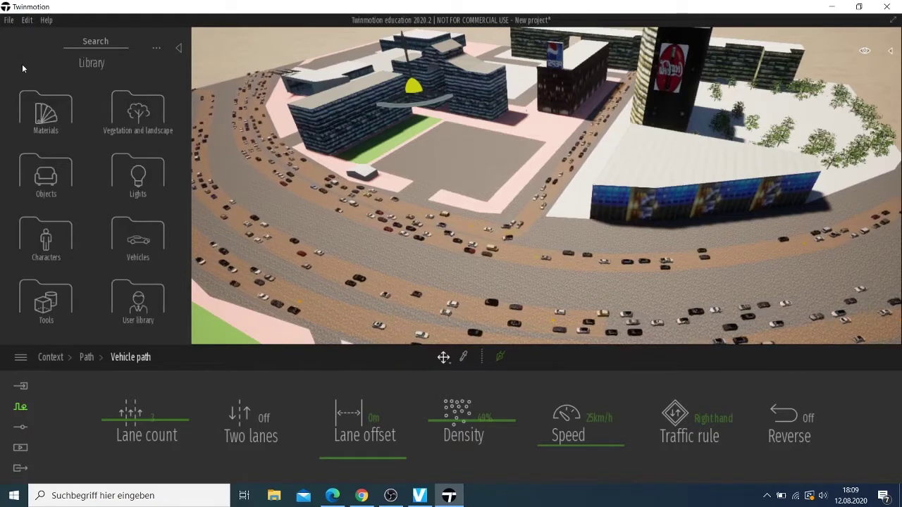
{"action": "left_click", "coordinate": [61, 177]}
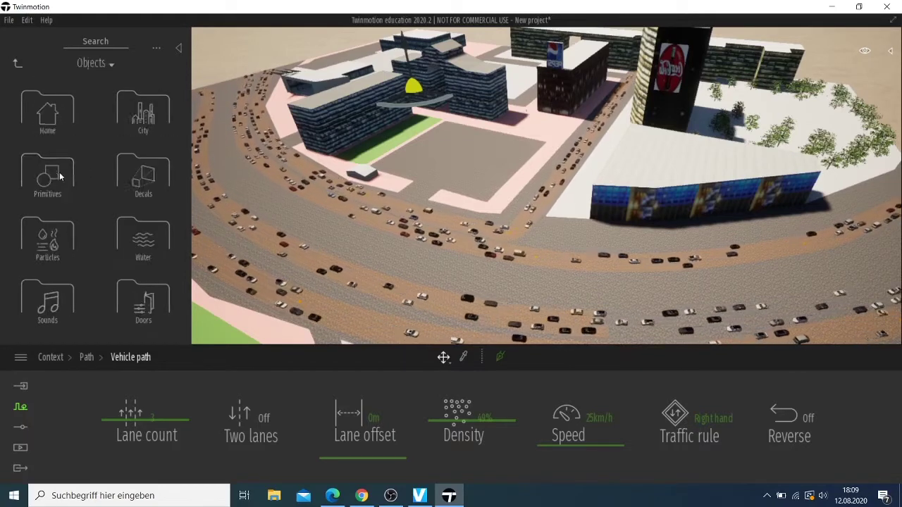
{"action": "left_click", "coordinate": [136, 129]}
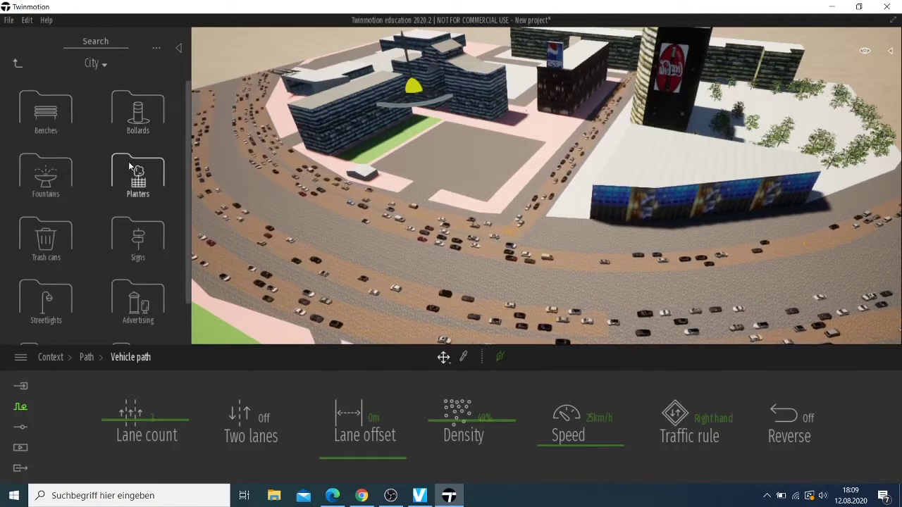
{"action": "scroll", "coordinate": [131, 169], "scroll_direction": "down", "scroll_amount": 2}
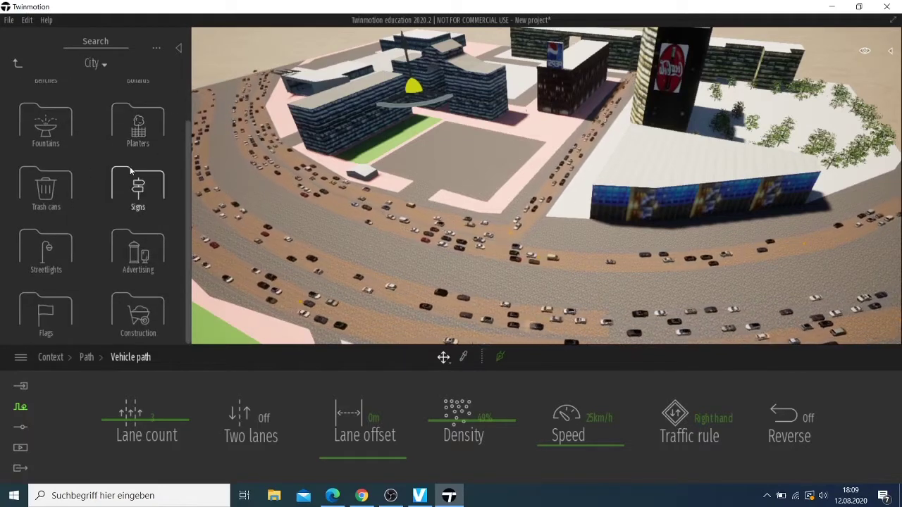
{"action": "left_click", "coordinate": [46, 259]}
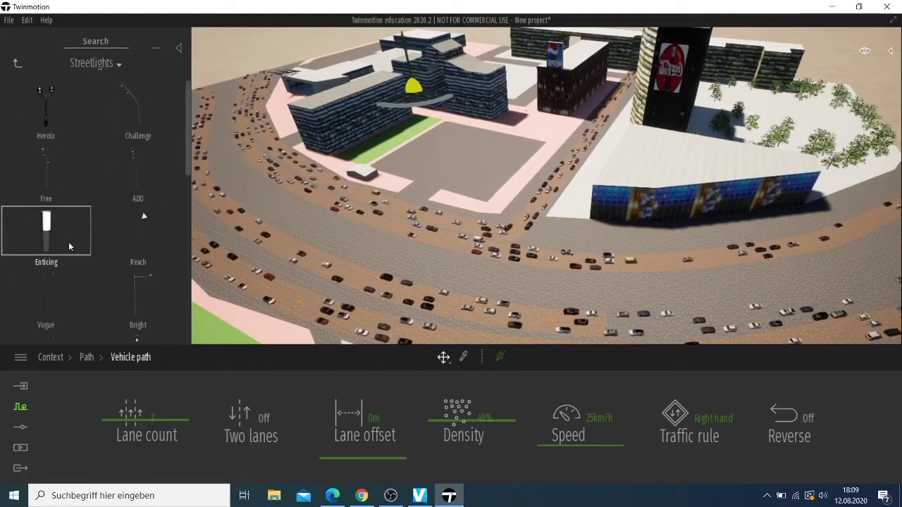
Scroll through the streetlight presets and drag one toward the scene.
{"action": "scroll", "coordinate": [79, 254], "scroll_direction": "down", "scroll_amount": 1}
{"action": "scroll", "coordinate": [78, 264], "scroll_direction": "down", "scroll_amount": 2}
{"action": "scroll", "coordinate": [82, 265], "scroll_direction": "down", "scroll_amount": 2}
{"action": "scroll", "coordinate": [84, 266], "scroll_direction": "down", "scroll_amount": 2}
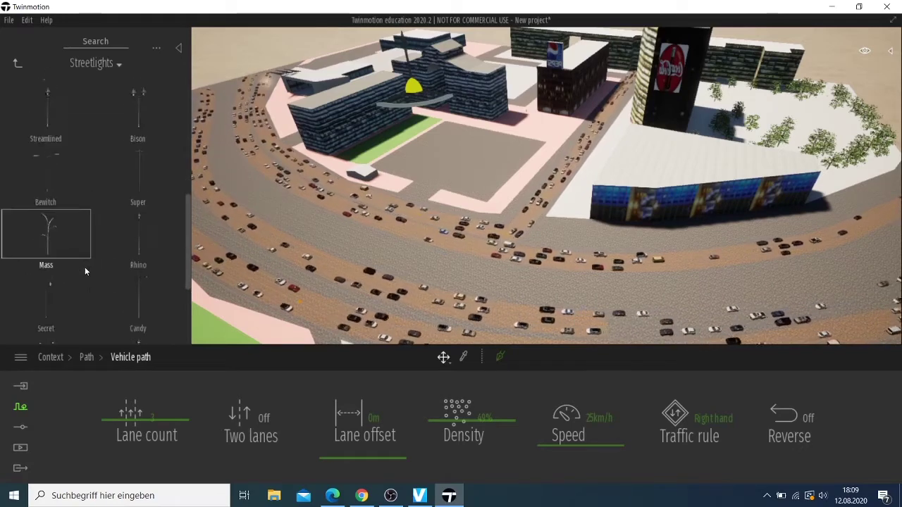
{"action": "scroll", "coordinate": [83, 265], "scroll_direction": "up", "scroll_amount": 1}
{"action": "scroll", "coordinate": [83, 262], "scroll_direction": "up", "scroll_amount": 1}
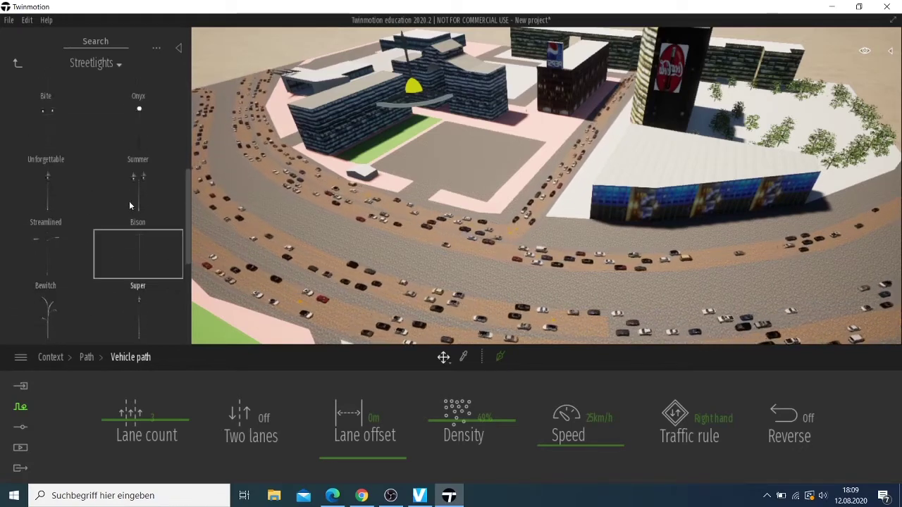
{"action": "left_click_drag", "start_coordinate": [135, 191], "coordinate": [221, 91]}
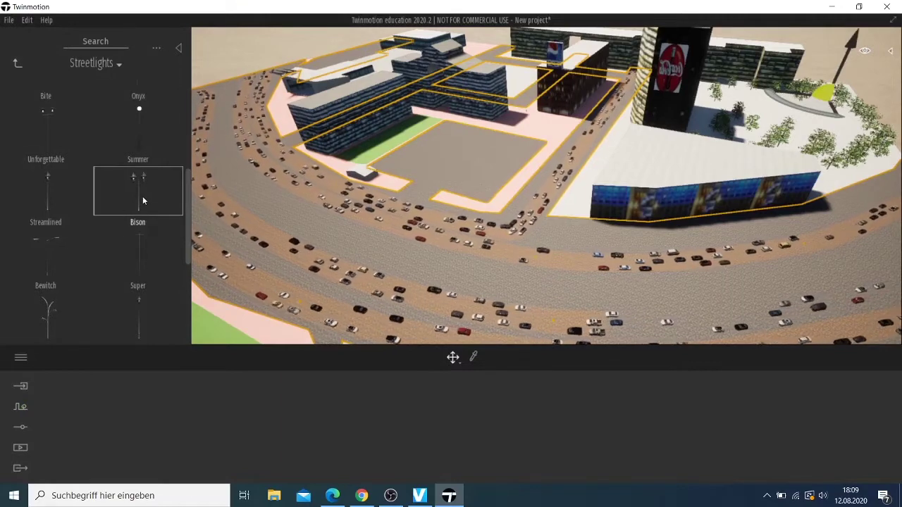
Try the Summer streetlight along the curved road, then the Bison streetlight on the right plaza.
{"action": "left_click_drag", "start_coordinate": [141, 193], "coordinate": [225, 88]}
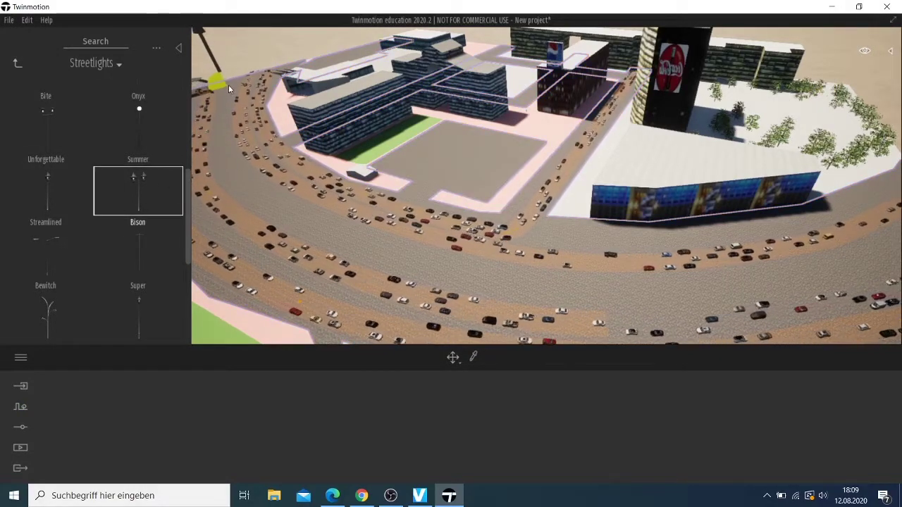
{"action": "mouse_move", "coordinate": [226, 87]}
{"action": "left_mouse_down"}
{"action": "mouse_move", "coordinate": [218, 123]}
{"action": "mouse_move", "coordinate": [230, 161]}
{"action": "left_mouse_up"}
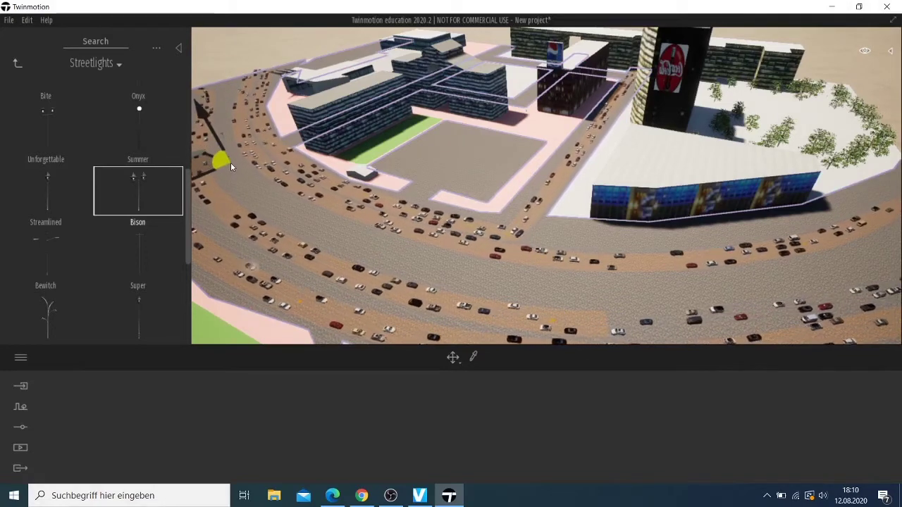
{"action": "mouse_move", "coordinate": [229, 161]}
{"action": "left_mouse_down"}
{"action": "mouse_move", "coordinate": [258, 199]}
{"action": "mouse_move", "coordinate": [308, 225]}
{"action": "mouse_move", "coordinate": [374, 230]}
{"action": "mouse_move", "coordinate": [395, 248]}
{"action": "mouse_move", "coordinate": [384, 253]}
{"action": "mouse_move", "coordinate": [420, 269]}
{"action": "mouse_move", "coordinate": [549, 281]}
{"action": "mouse_move", "coordinate": [561, 292]}
{"action": "mouse_move", "coordinate": [654, 308]}
{"action": "mouse_move", "coordinate": [668, 292]}
{"action": "mouse_move", "coordinate": [690, 294]}
{"action": "mouse_move", "coordinate": [646, 300]}
{"action": "mouse_move", "coordinate": [675, 290]}
{"action": "mouse_move", "coordinate": [805, 277]}
{"action": "mouse_move", "coordinate": [880, 254]}
{"action": "mouse_move", "coordinate": [893, 261]}
{"action": "mouse_move", "coordinate": [845, 245]}
{"action": "mouse_move", "coordinate": [889, 229]}
{"action": "mouse_move", "coordinate": [865, 179]}
{"action": "mouse_move", "coordinate": [585, 152]}
{"action": "mouse_move", "coordinate": [445, 204]}
{"action": "left_mouse_up"}
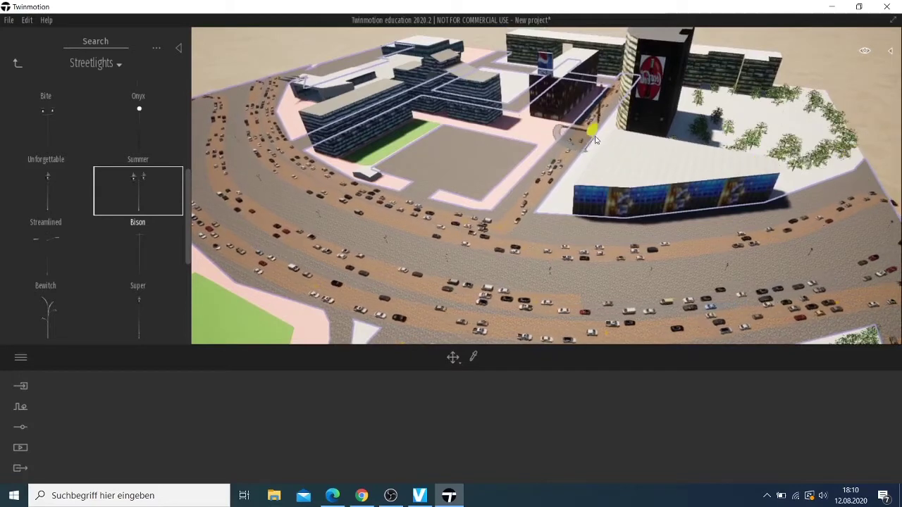
{"action": "left_click_drag", "start_coordinate": [446, 214], "coordinate": [867, 169]}
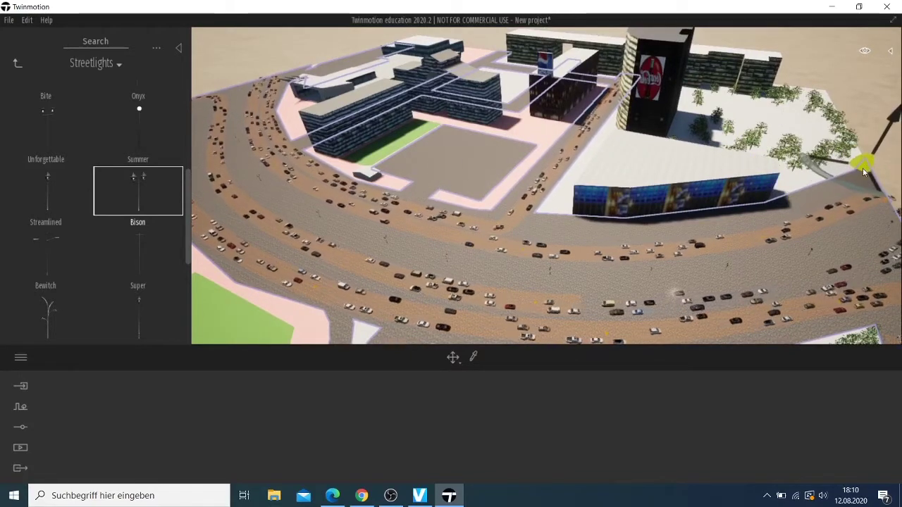
{"action": "mouse_move", "coordinate": [867, 169]}
{"action": "left_mouse_down"}
{"action": "mouse_move", "coordinate": [786, 202]}
{"action": "mouse_move", "coordinate": [703, 219]}
{"action": "left_mouse_up"}
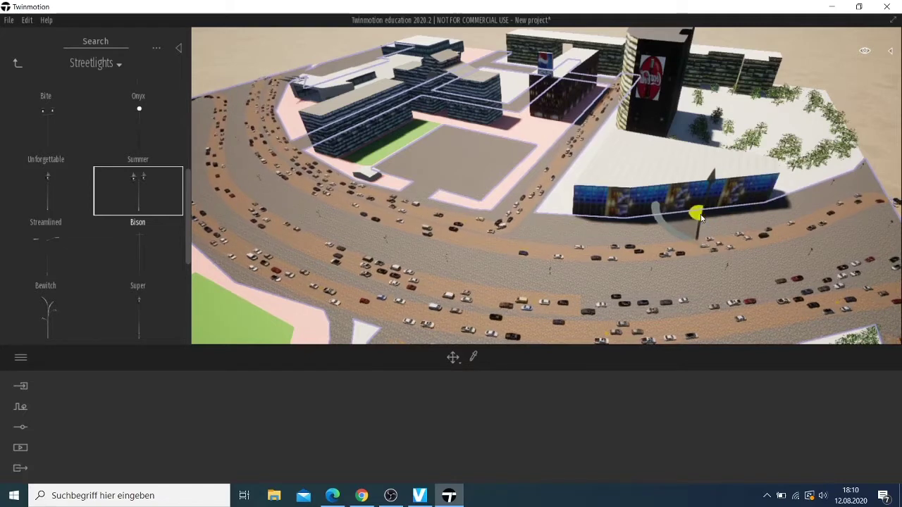
{"action": "mouse_move", "coordinate": [704, 218]}
{"action": "left_mouse_down"}
{"action": "mouse_move", "coordinate": [544, 233]}
{"action": "mouse_move", "coordinate": [550, 223]}
{"action": "mouse_move", "coordinate": [329, 176]}
{"action": "mouse_move", "coordinate": [263, 84]}
{"action": "mouse_move", "coordinate": [275, 79]}
{"action": "mouse_move", "coordinate": [221, 159]}
{"action": "mouse_move", "coordinate": [196, 112]}
{"action": "mouse_move", "coordinate": [205, 106]}
{"action": "mouse_move", "coordinate": [200, 175]}
{"action": "mouse_move", "coordinate": [222, 215]}
{"action": "mouse_move", "coordinate": [284, 253]}
{"action": "mouse_move", "coordinate": [413, 295]}
{"action": "mouse_move", "coordinate": [404, 291]}
{"action": "mouse_move", "coordinate": [499, 255]}
{"action": "mouse_move", "coordinate": [350, 301]}
{"action": "mouse_move", "coordinate": [350, 293]}
{"action": "mouse_move", "coordinate": [404, 310]}
{"action": "mouse_move", "coordinate": [369, 207]}
{"action": "mouse_move", "coordinate": [569, 141]}
{"action": "mouse_move", "coordinate": [544, 158]}
{"action": "left_mouse_up"}
Remove the first streetlight from the scene and scroll the Streetlights library to Bewitch.
{"action": "left_click_drag", "start_coordinate": [433, 164], "coordinate": [143, 124]}
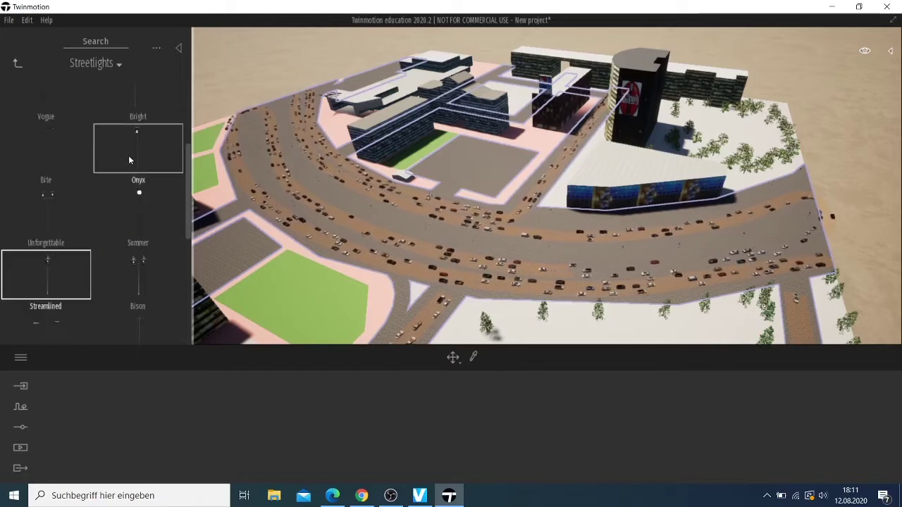
{"action": "scroll", "coordinate": [138, 157], "scroll_direction": "up", "scroll_amount": 3}
{"action": "scroll", "coordinate": [143, 166], "scroll_direction": "up", "scroll_amount": 1}
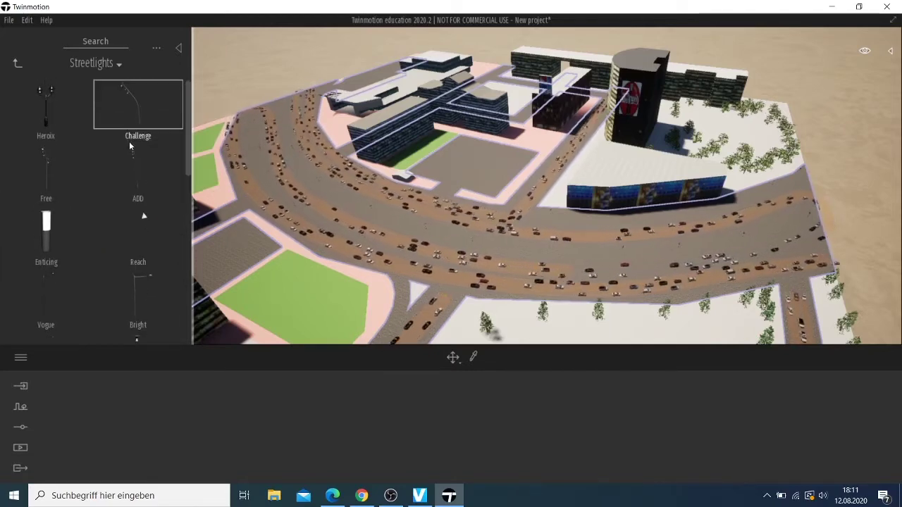
{"action": "scroll", "coordinate": [130, 143], "scroll_direction": "down", "scroll_amount": 2}
{"action": "scroll", "coordinate": [137, 144], "scroll_direction": "down", "scroll_amount": 1}
{"action": "scroll", "coordinate": [142, 147], "scroll_direction": "down", "scroll_amount": 1}
{"action": "scroll", "coordinate": [141, 150], "scroll_direction": "down", "scroll_amount": 2}
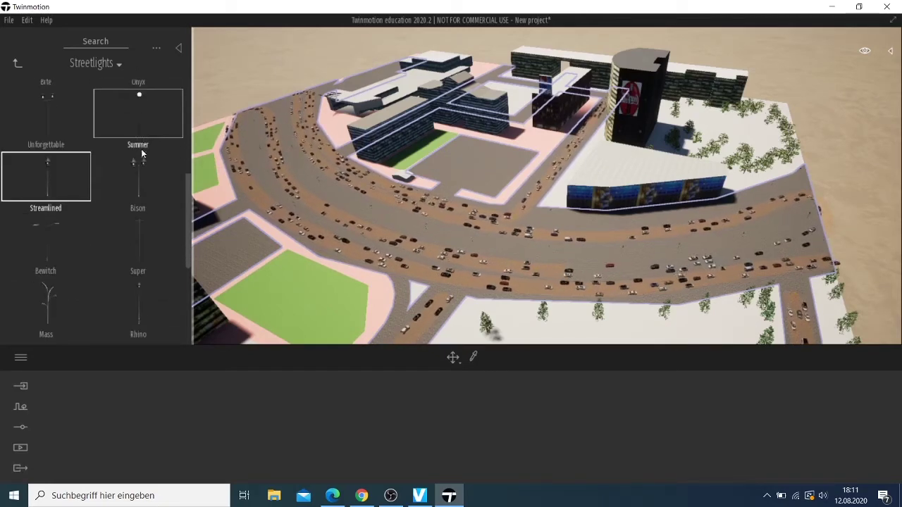
{"action": "scroll", "coordinate": [141, 157], "scroll_direction": "down", "scroll_amount": 2}
{"action": "scroll", "coordinate": [142, 165], "scroll_direction": "down", "scroll_amount": 1}
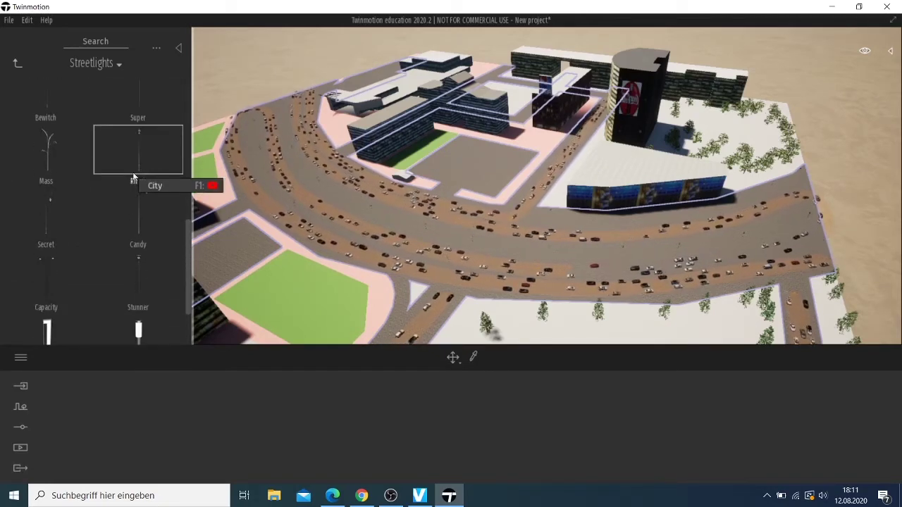
{"action": "scroll", "coordinate": [137, 169], "scroll_direction": "up", "scroll_amount": 1}
Place a Bewitch streetlight and slide it along the road edges and side road.
{"action": "mouse_move", "coordinate": [58, 133]}
{"action": "left_mouse_down"}
{"action": "mouse_move", "coordinate": [562, 132]}
{"action": "mouse_move", "coordinate": [599, 104]}
{"action": "left_mouse_up"}
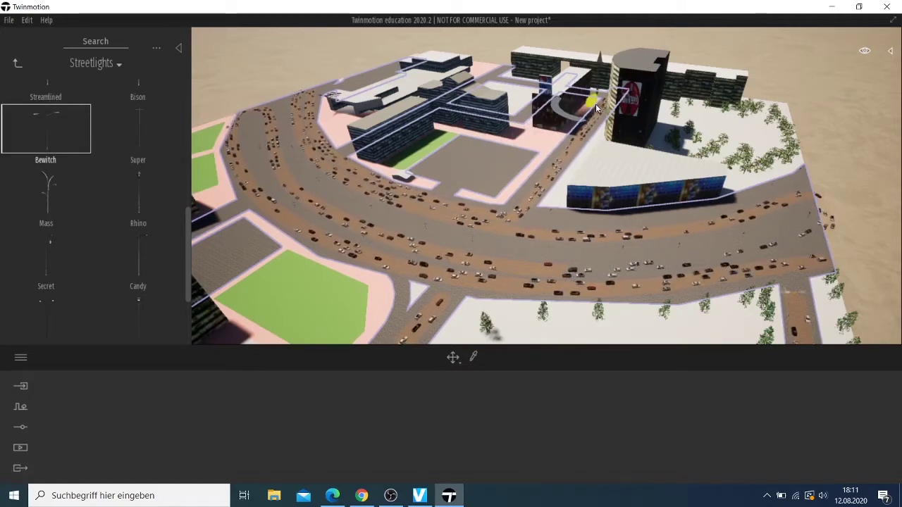
{"action": "left_click_drag", "start_coordinate": [595, 103], "coordinate": [583, 118]}
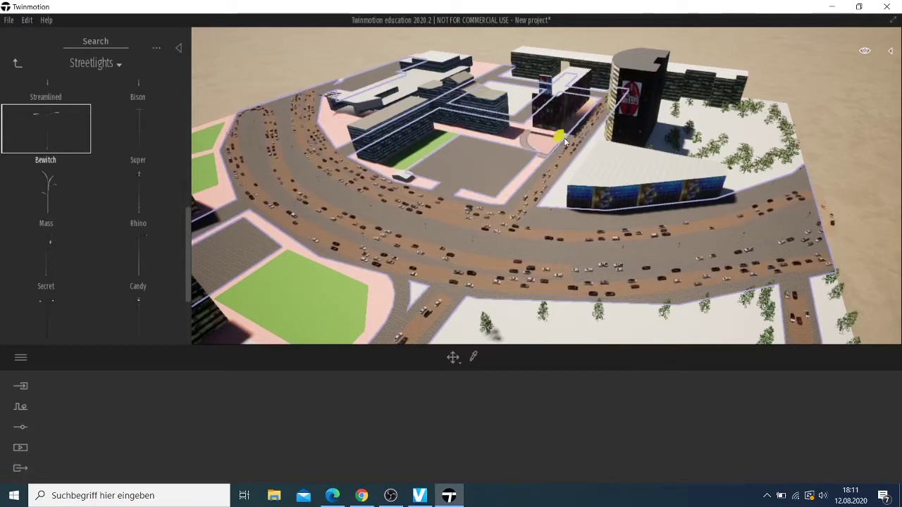
{"action": "mouse_move", "coordinate": [565, 141]}
{"action": "left_mouse_down"}
{"action": "mouse_move", "coordinate": [508, 205]}
{"action": "mouse_move", "coordinate": [490, 202]}
{"action": "mouse_move", "coordinate": [498, 210]}
{"action": "mouse_move", "coordinate": [426, 185]}
{"action": "mouse_move", "coordinate": [432, 190]}
{"action": "mouse_move", "coordinate": [394, 186]}
{"action": "mouse_move", "coordinate": [334, 144]}
{"action": "mouse_move", "coordinate": [337, 129]}
{"action": "mouse_move", "coordinate": [322, 129]}
{"action": "mouse_move", "coordinate": [327, 112]}
{"action": "mouse_move", "coordinate": [328, 119]}
{"action": "mouse_move", "coordinate": [784, 181]}
{"action": "mouse_move", "coordinate": [795, 162]}
{"action": "mouse_move", "coordinate": [801, 169]}
{"action": "mouse_move", "coordinate": [734, 194]}
{"action": "left_mouse_up"}
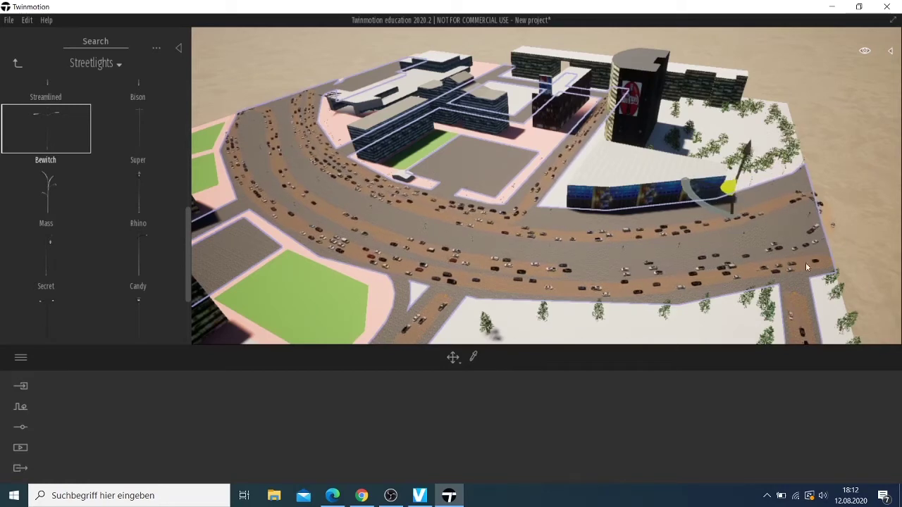
{"action": "mouse_move", "coordinate": [807, 267]}
{"action": "left_mouse_down"}
{"action": "mouse_move", "coordinate": [816, 295]}
{"action": "mouse_move", "coordinate": [825, 291]}
{"action": "mouse_move", "coordinate": [770, 298]}
{"action": "mouse_move", "coordinate": [797, 254]}
{"action": "left_mouse_up"}
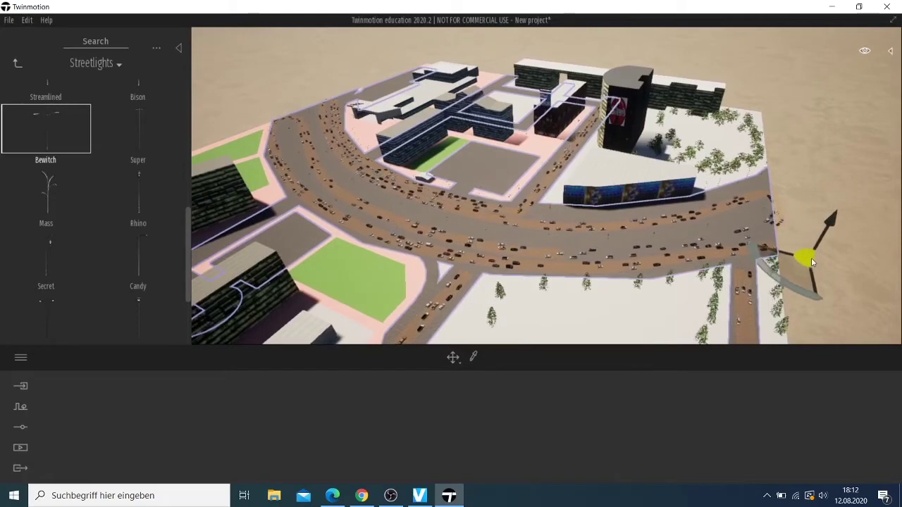
{"action": "left_click_drag", "start_coordinate": [809, 262], "coordinate": [471, 288]}
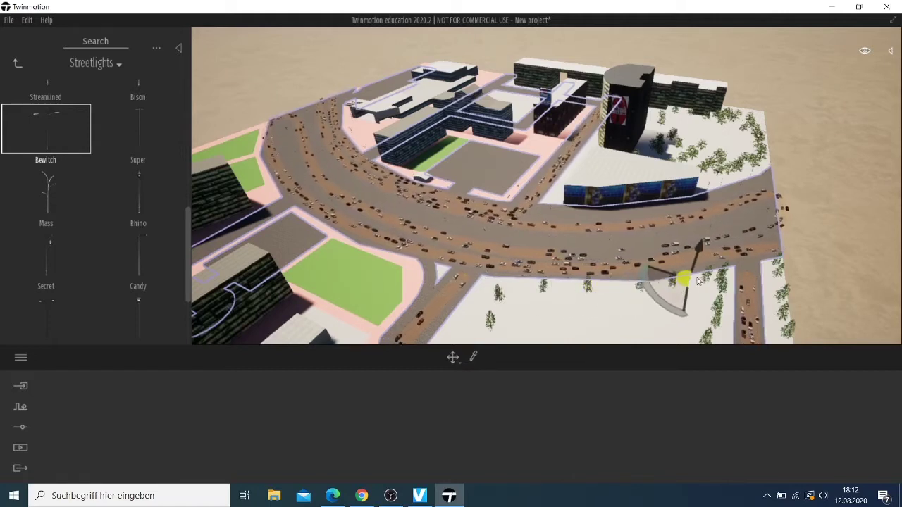
{"action": "left_click_drag", "start_coordinate": [710, 280], "coordinate": [720, 276]}
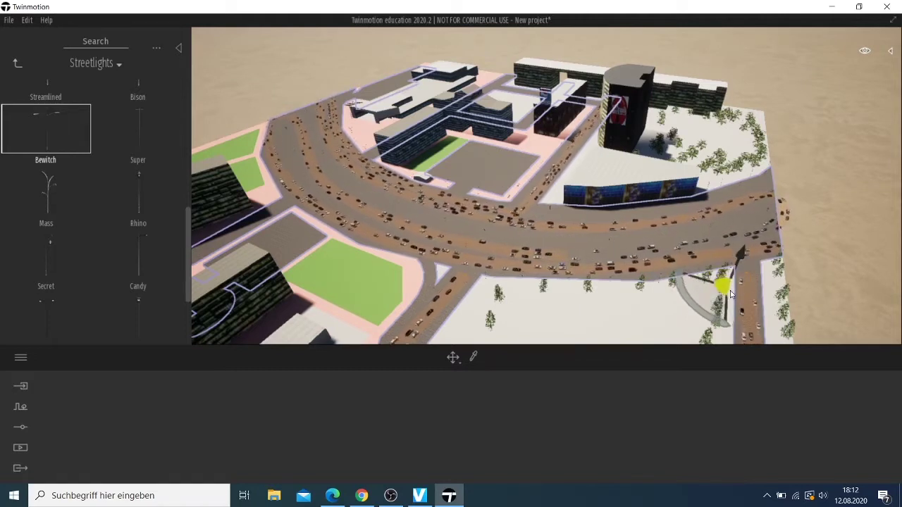
{"action": "left_click_drag", "start_coordinate": [727, 300], "coordinate": [732, 326]}
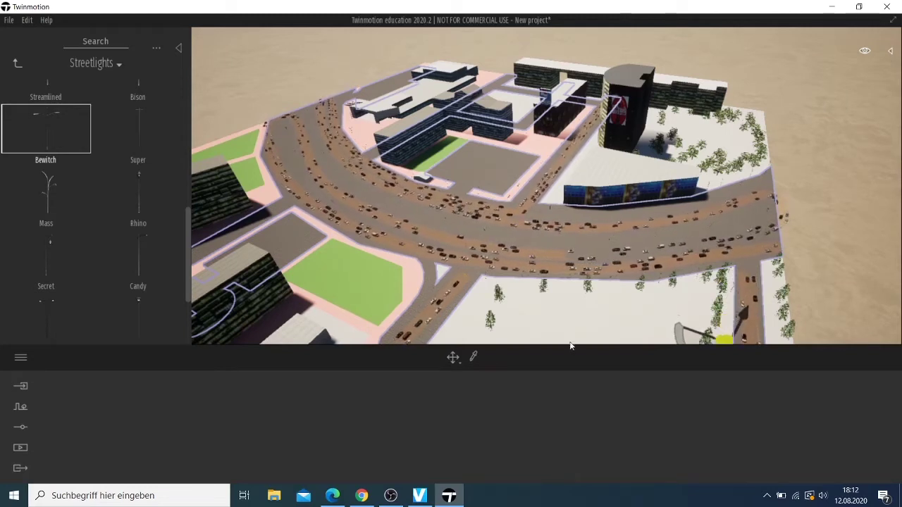
{"action": "left_click_drag", "start_coordinate": [571, 345], "coordinate": [478, 308]}
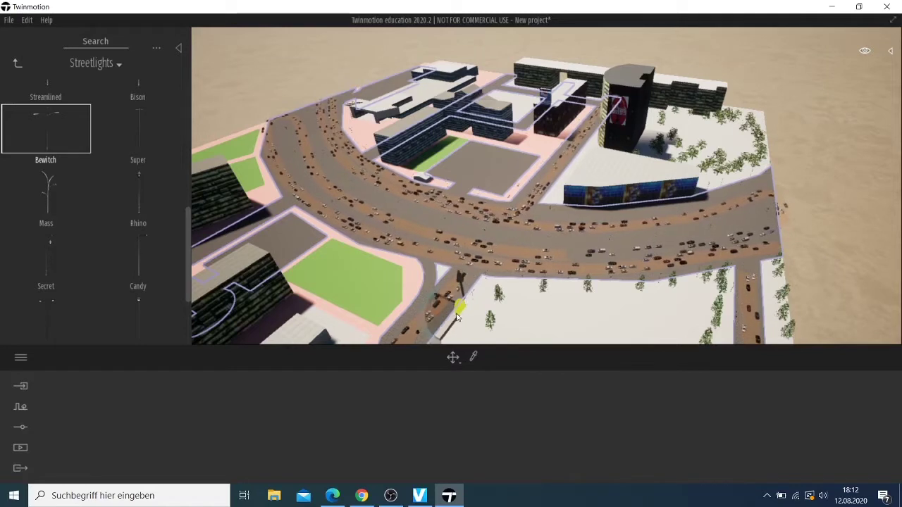
{"action": "mouse_move", "coordinate": [457, 318]}
{"action": "left_mouse_down"}
{"action": "mouse_move", "coordinate": [439, 342]}
{"action": "mouse_move", "coordinate": [58, 208]}
{"action": "left_mouse_up"}
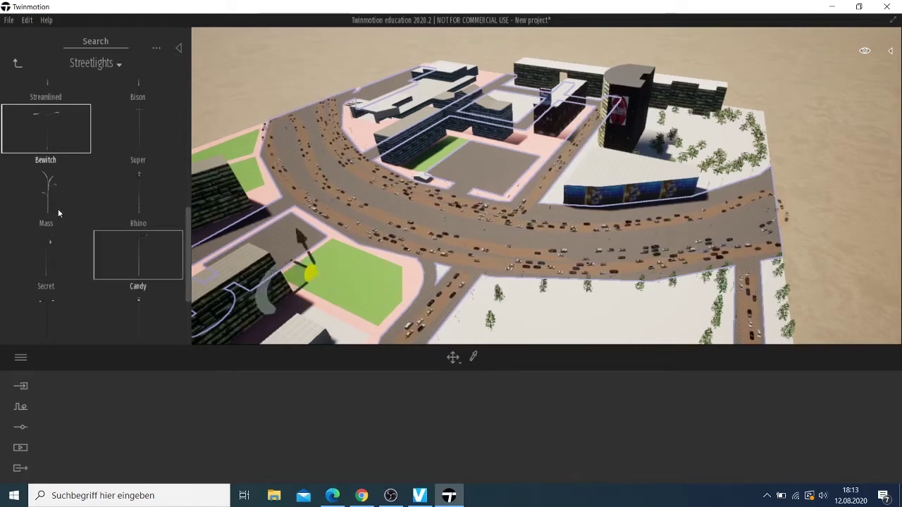
Drop a Vogue streetlight onto the green lot and move it up to the top road edge.
{"action": "scroll", "coordinate": [66, 174], "scroll_direction": "up", "scroll_amount": 1}
{"action": "scroll", "coordinate": [66, 169], "scroll_direction": "up", "scroll_amount": 3}
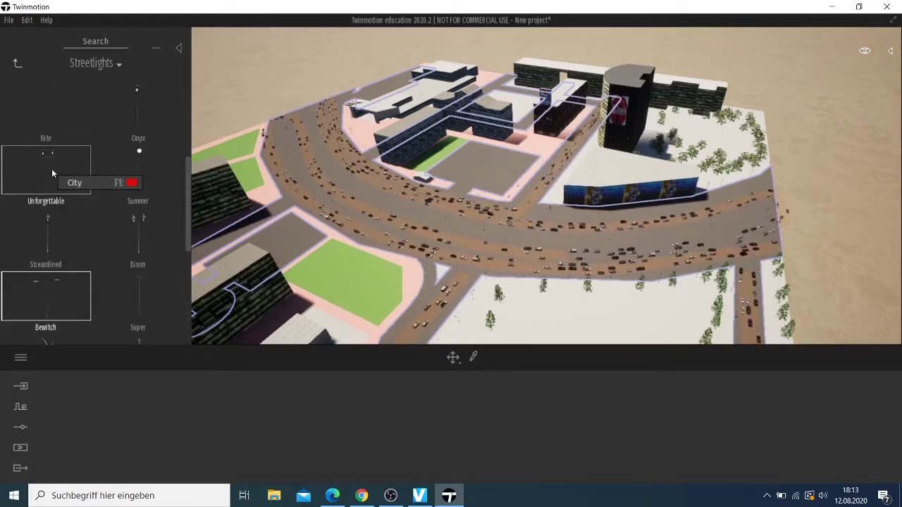
{"action": "scroll", "coordinate": [51, 169], "scroll_direction": "up", "scroll_amount": 1}
{"action": "scroll", "coordinate": [58, 163], "scroll_direction": "up", "scroll_amount": 2}
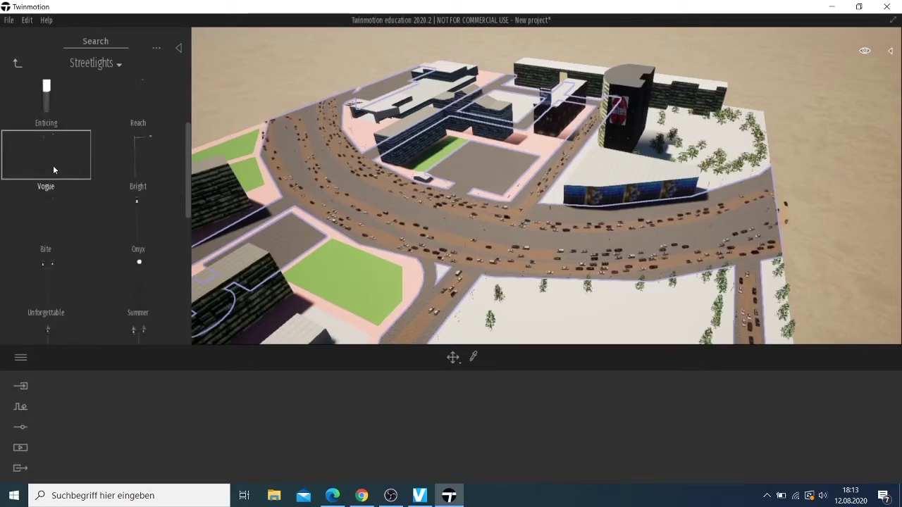
{"action": "mouse_move", "coordinate": [362, 199]}
{"action": "left_mouse_down"}
{"action": "mouse_move", "coordinate": [307, 221]}
{"action": "mouse_move", "coordinate": [368, 237]}
{"action": "mouse_move", "coordinate": [373, 252]}
{"action": "mouse_move", "coordinate": [414, 271]}
{"action": "left_mouse_up"}
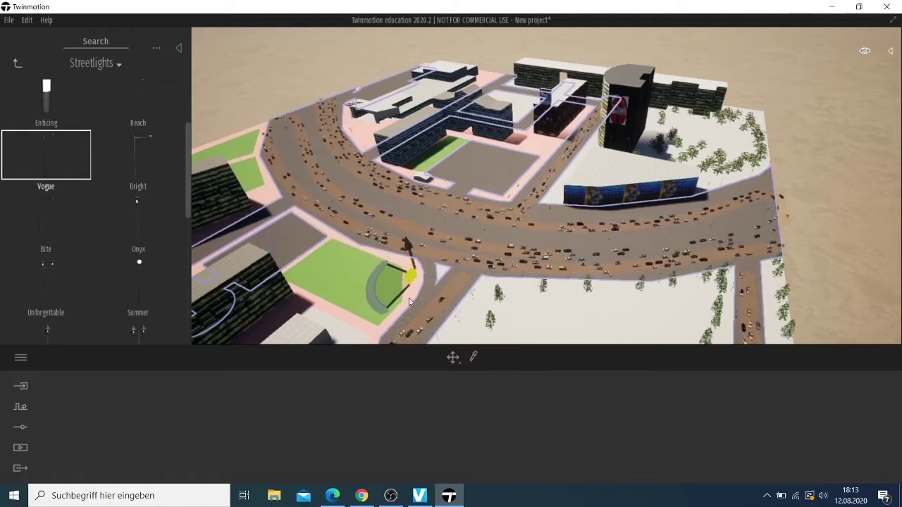
{"action": "left_click_drag", "start_coordinate": [400, 315], "coordinate": [398, 318]}
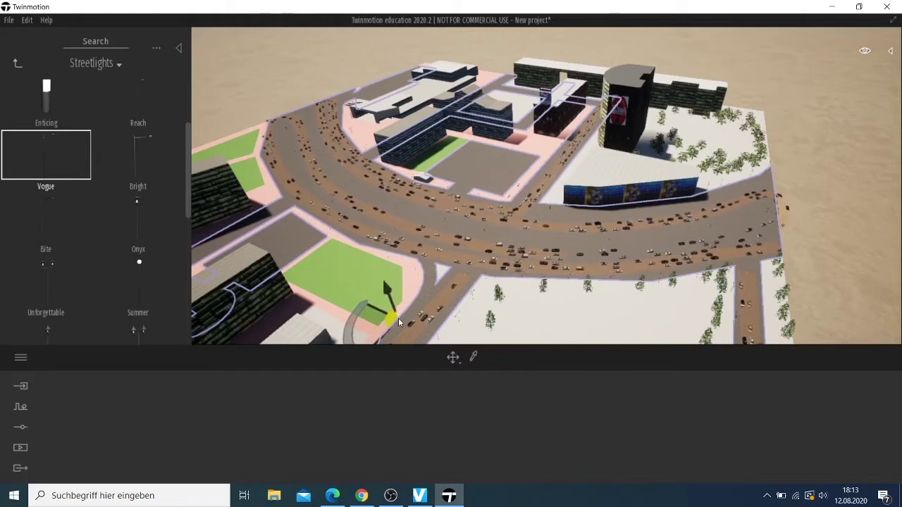
{"action": "mouse_move", "coordinate": [399, 320]}
{"action": "left_mouse_down"}
{"action": "mouse_move", "coordinate": [377, 340]}
{"action": "mouse_move", "coordinate": [355, 310]}
{"action": "mouse_move", "coordinate": [378, 255]}
{"action": "mouse_move", "coordinate": [158, 358]}
{"action": "mouse_move", "coordinate": [378, 238]}
{"action": "mouse_move", "coordinate": [362, 321]}
{"action": "mouse_move", "coordinate": [371, 335]}
{"action": "mouse_move", "coordinate": [311, 303]}
{"action": "left_mouse_up"}
{"action": "mouse_move", "coordinate": [287, 270]}
{"action": "left_mouse_down"}
{"action": "mouse_move", "coordinate": [251, 173]}
{"action": "mouse_move", "coordinate": [250, 152]}
{"action": "mouse_move", "coordinate": [273, 133]}
{"action": "mouse_move", "coordinate": [262, 179]}
{"action": "mouse_move", "coordinate": [282, 209]}
{"action": "mouse_move", "coordinate": [266, 214]}
{"action": "left_mouse_up"}
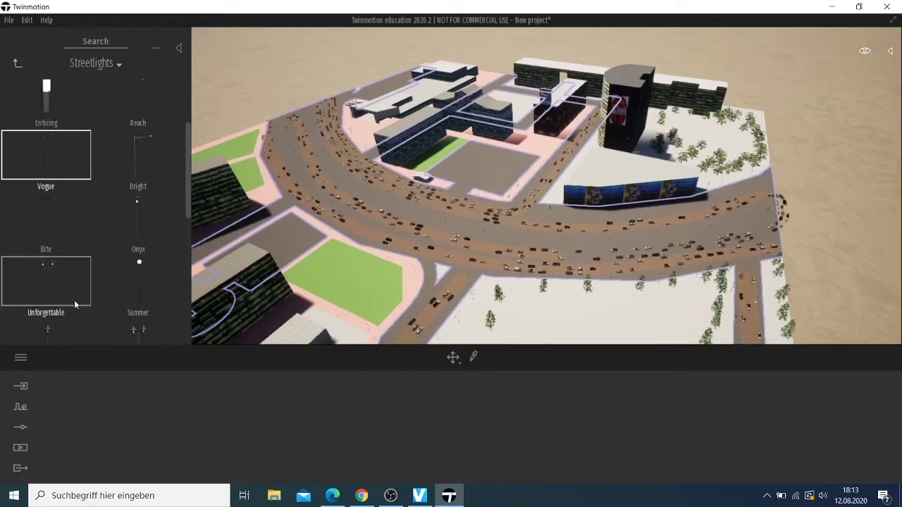
Try the Secret streetlight, then bring a Mass streetlight into the scene.
{"action": "scroll", "coordinate": [68, 315], "scroll_direction": "down", "scroll_amount": 2}
{"action": "scroll", "coordinate": [56, 308], "scroll_direction": "down", "scroll_amount": 1}
{"action": "scroll", "coordinate": [62, 312], "scroll_direction": "down", "scroll_amount": 1}
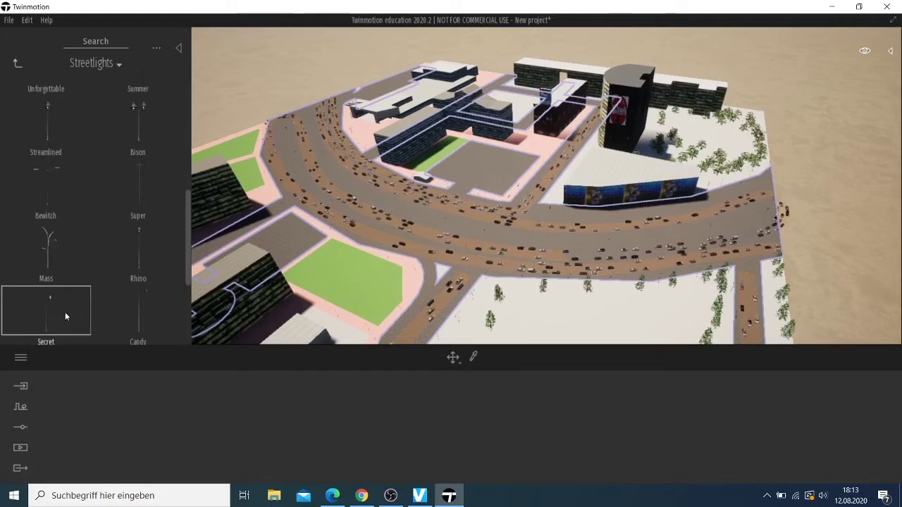
{"action": "left_click_drag", "start_coordinate": [65, 313], "coordinate": [539, 142]}
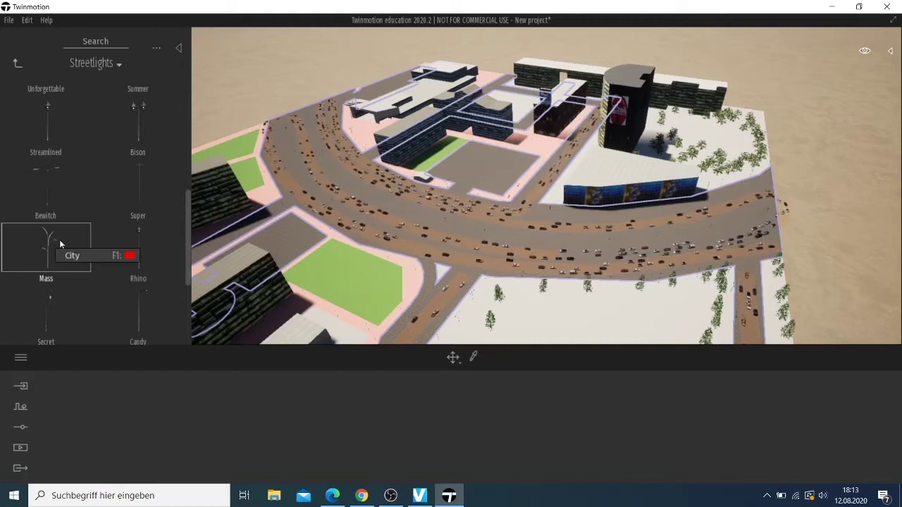
{"action": "mouse_move", "coordinate": [60, 240]}
{"action": "left_mouse_down"}
{"action": "mouse_move", "coordinate": [477, 146]}
{"action": "mouse_move", "coordinate": [634, 158]}
{"action": "mouse_move", "coordinate": [705, 136]}
{"action": "mouse_move", "coordinate": [737, 139]}
{"action": "mouse_move", "coordinate": [713, 120]}
{"action": "mouse_move", "coordinate": [681, 121]}
{"action": "left_mouse_up"}
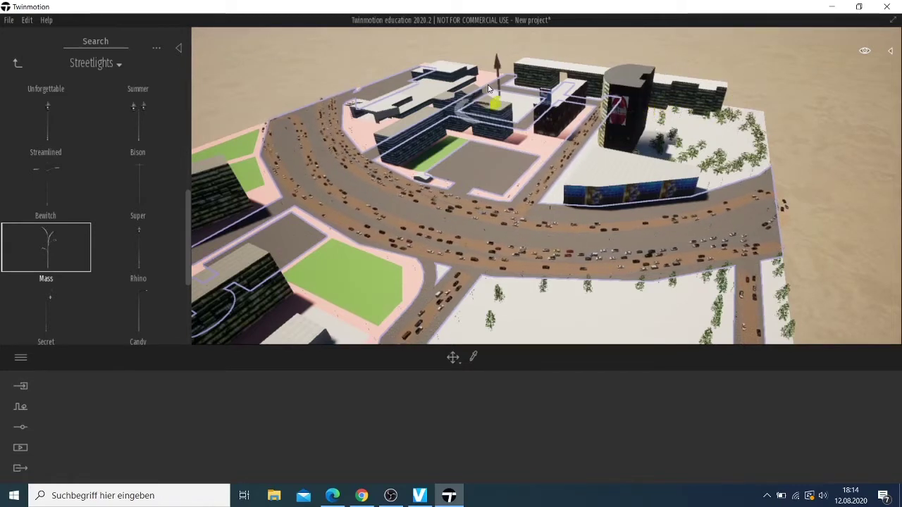
Position Mass streetlights by the left roadside, on the green lawn and beside the trees.
{"action": "left_click_drag", "start_coordinate": [488, 88], "coordinate": [485, 83]}
{"action": "mouse_move", "coordinate": [412, 100]}
{"action": "left_mouse_down"}
{"action": "mouse_move", "coordinate": [360, 126]}
{"action": "mouse_move", "coordinate": [366, 135]}
{"action": "left_mouse_up"}
{"action": "left_click_drag", "start_coordinate": [189, 207], "coordinate": [215, 207]}
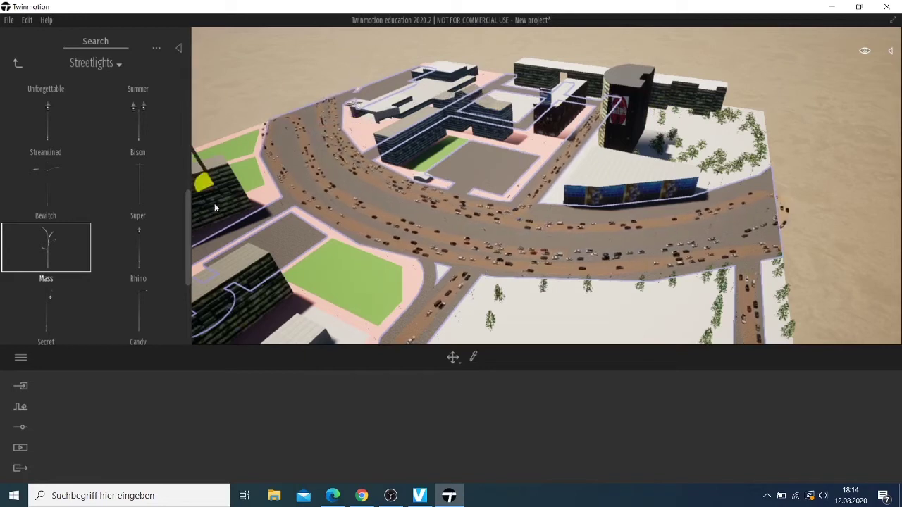
{"action": "mouse_move", "coordinate": [355, 310]}
{"action": "left_mouse_down"}
{"action": "mouse_move", "coordinate": [354, 293]}
{"action": "mouse_move", "coordinate": [327, 273]}
{"action": "mouse_move", "coordinate": [381, 299]}
{"action": "mouse_move", "coordinate": [784, 121]}
{"action": "left_mouse_up"}
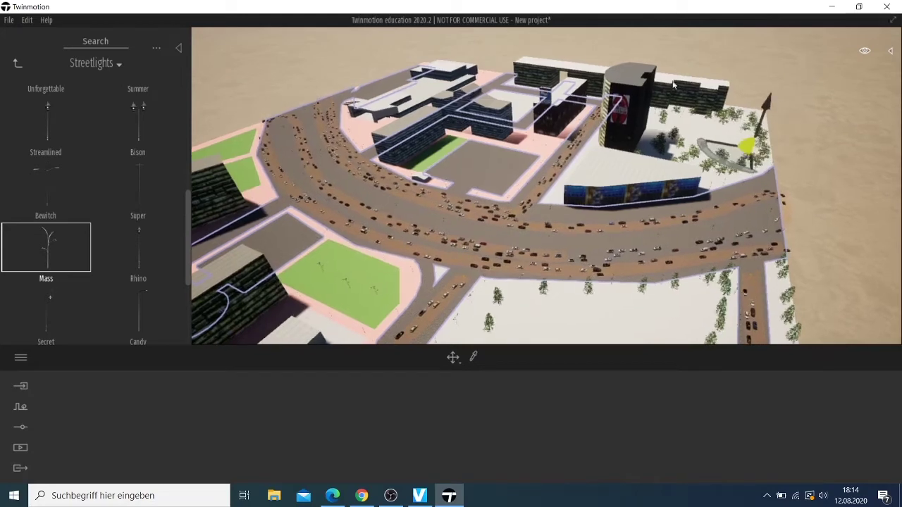
{"action": "left_click_drag", "start_coordinate": [753, 154], "coordinate": [576, 437]}
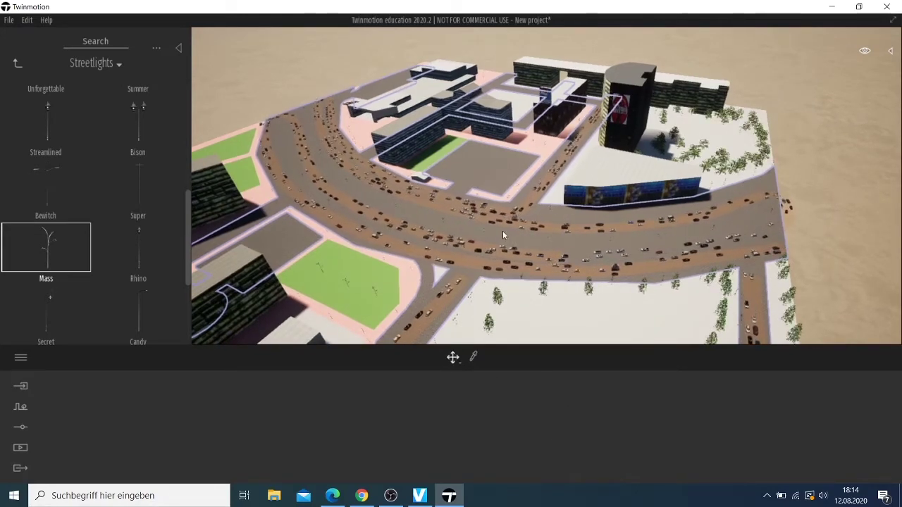
Zoom in on the plaza and curved road in front of the blue-facade building.
{"action": "scroll", "coordinate": [534, 215], "scroll_direction": "up", "scroll_amount": 3}
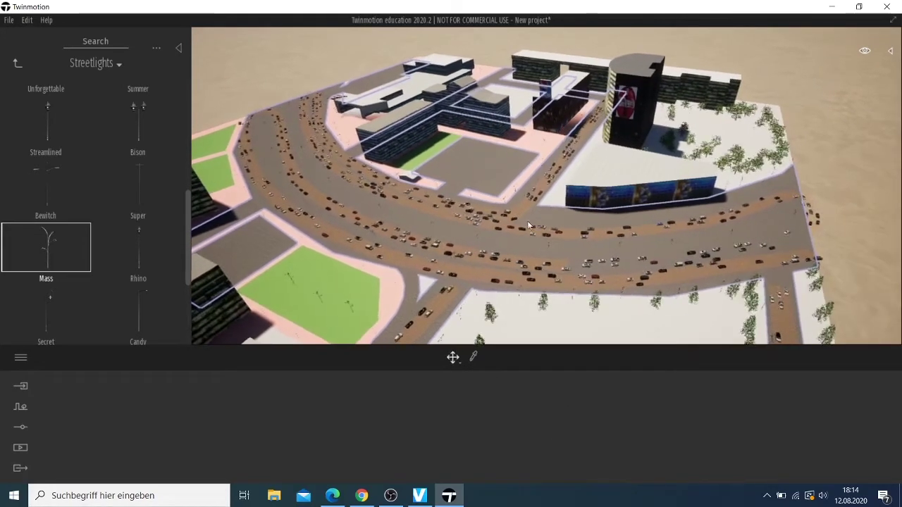
{"action": "scroll", "coordinate": [485, 217], "scroll_direction": "up", "scroll_amount": 5}
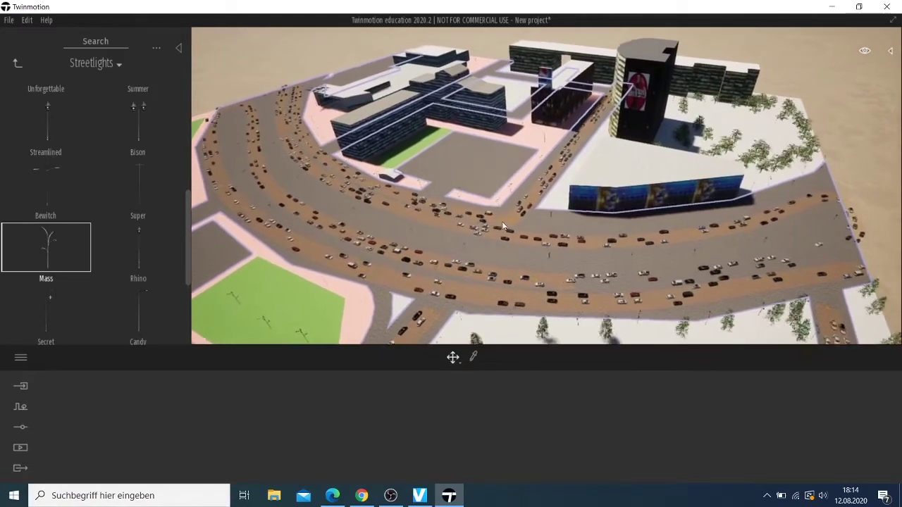
{"action": "scroll", "coordinate": [501, 225], "scroll_direction": "up", "scroll_amount": 5}
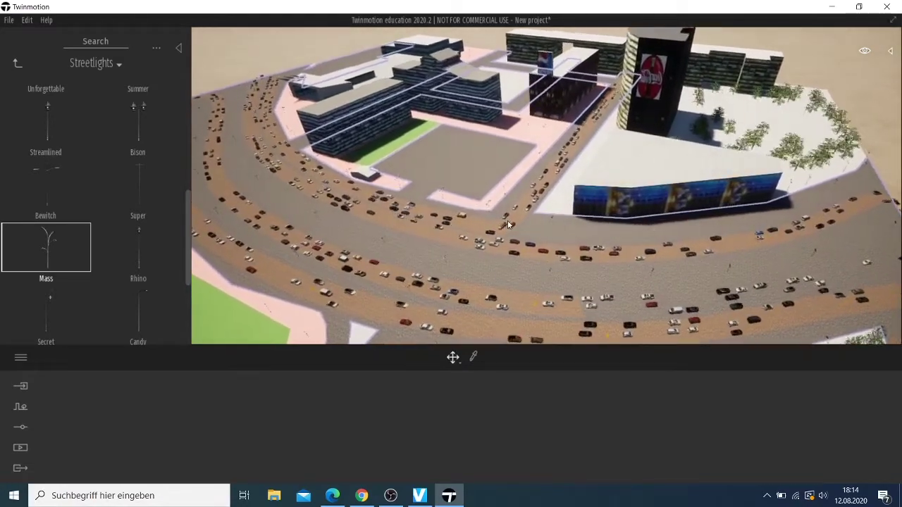
{"action": "scroll", "coordinate": [506, 239], "scroll_direction": "up", "scroll_amount": 3}
{"action": "scroll", "coordinate": [504, 243], "scroll_direction": "up", "scroll_amount": 3}
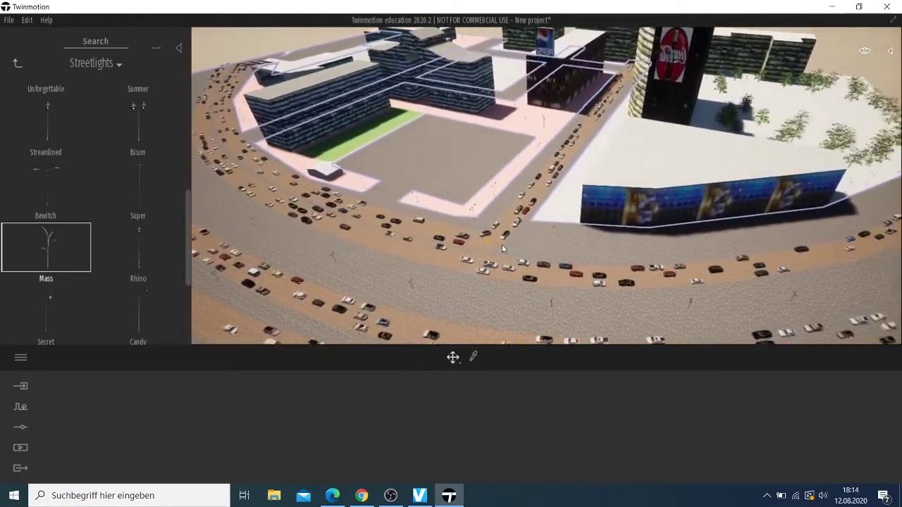
{"action": "scroll", "coordinate": [524, 245], "scroll_direction": "up", "scroll_amount": 3}
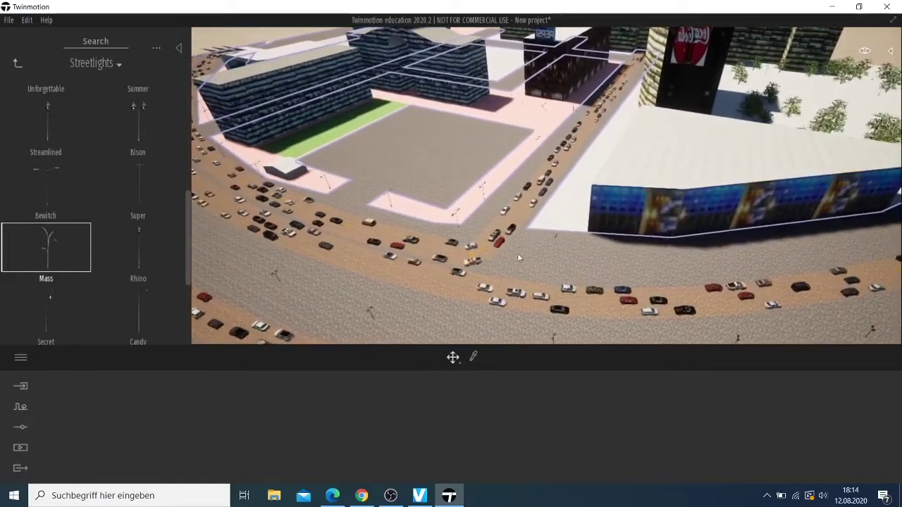
{"action": "scroll", "coordinate": [518, 253], "scroll_direction": "up", "scroll_amount": 2}
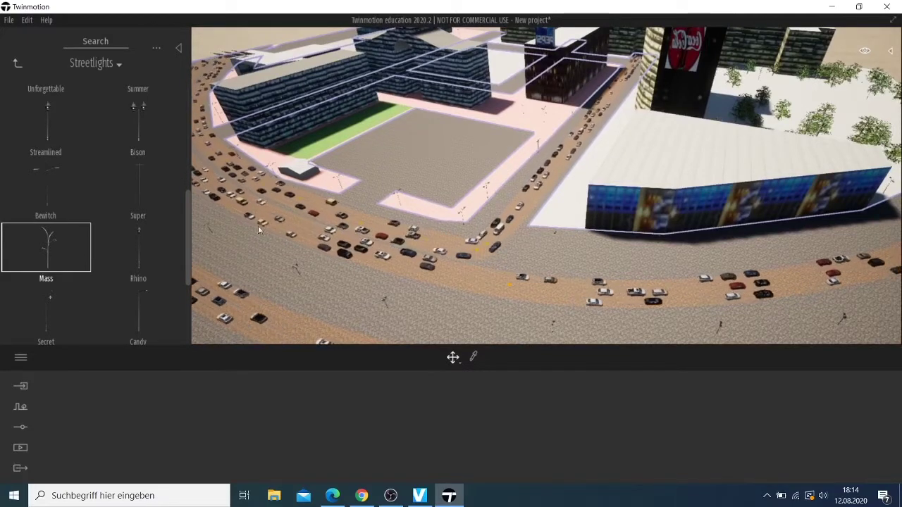
Select the Bicycle path tool under Context > Path and clear the selection with Esc.
{"action": "left_click", "coordinate": [26, 411]}
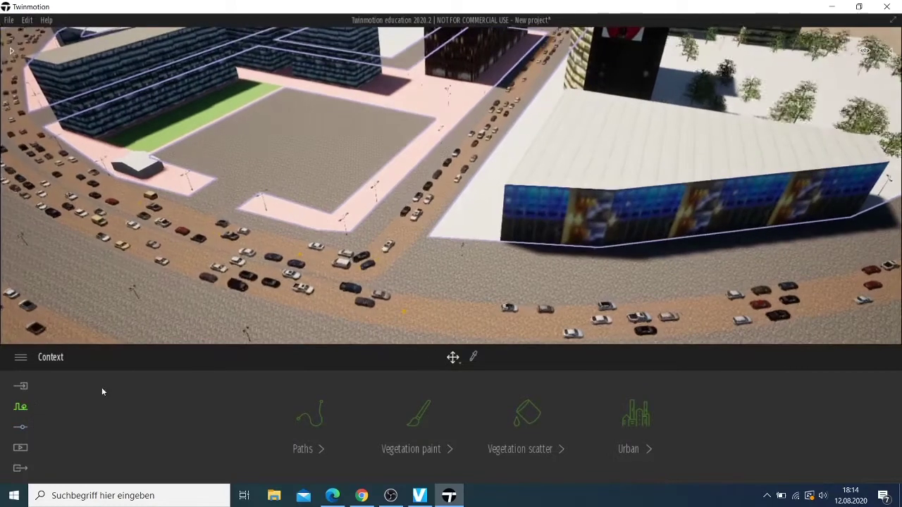
{"action": "left_click", "coordinate": [313, 450]}
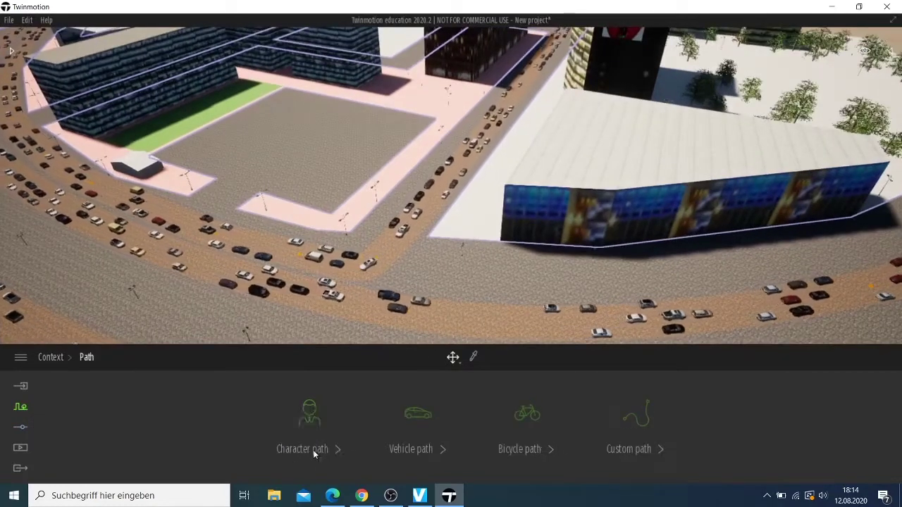
{"action": "left_click", "coordinate": [552, 450]}
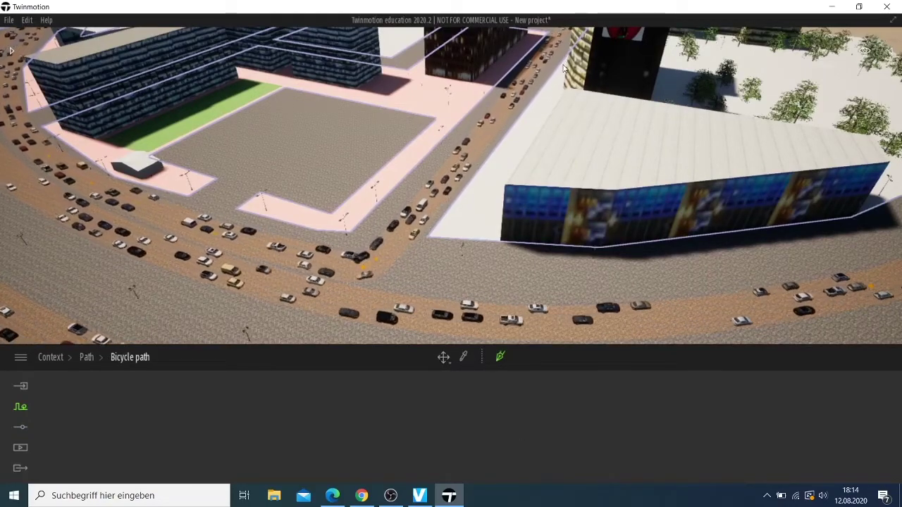
{"action": "scroll", "coordinate": [557, 92], "scroll_direction": "down", "scroll_amount": 3}
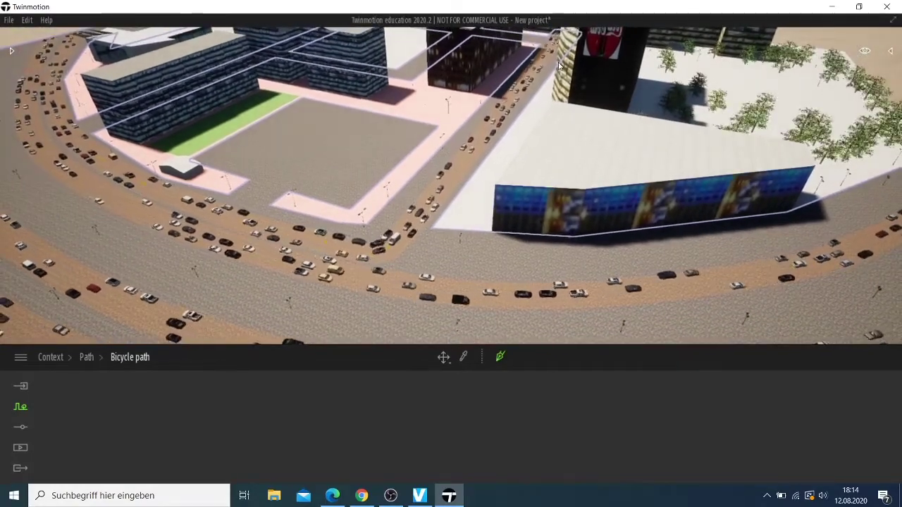
{"action": "scroll", "coordinate": [575, 41], "scroll_direction": "down", "scroll_amount": 2}
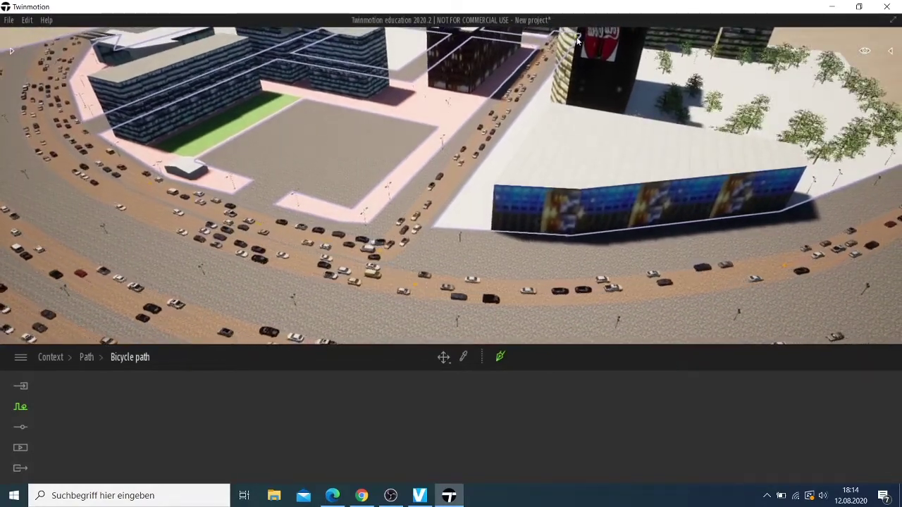
{"action": "key", "text": "Escape"}
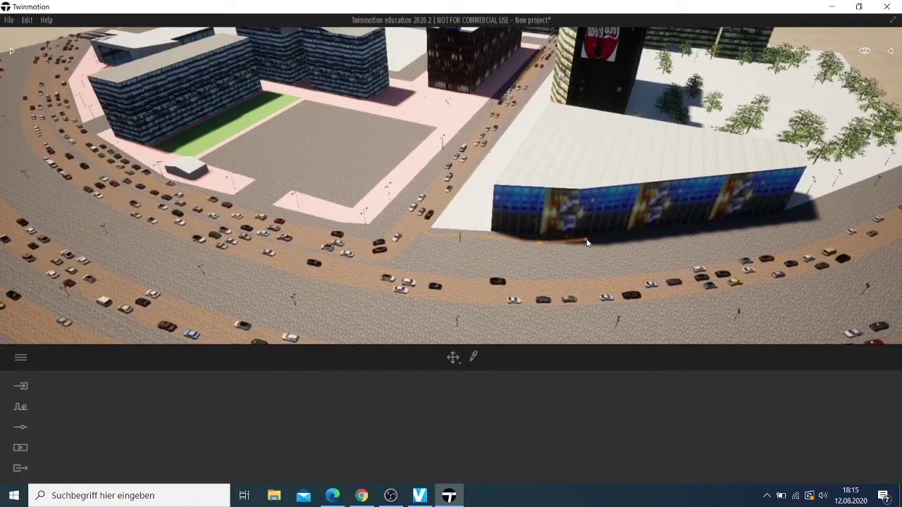
Draw the bicycle path through five points along the building front, then select it.
{"action": "left_click", "coordinate": [640, 241]}
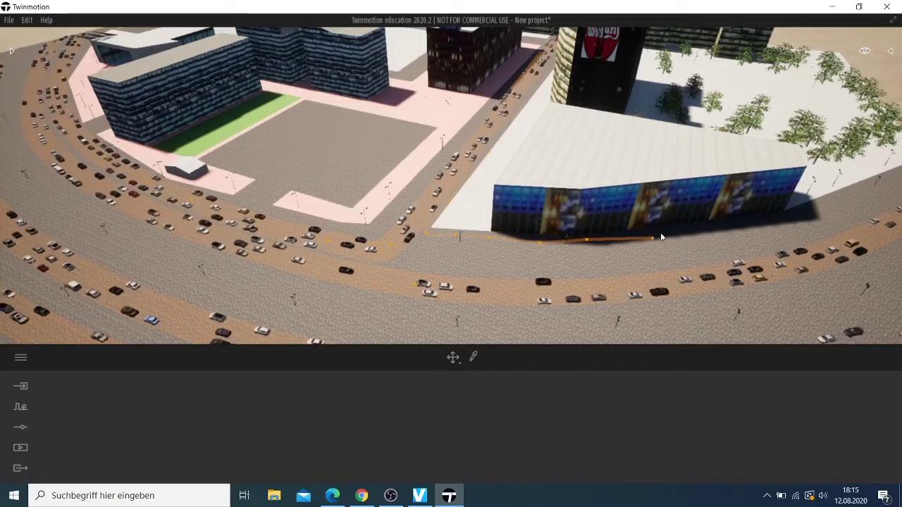
{"action": "left_click", "coordinate": [692, 230]}
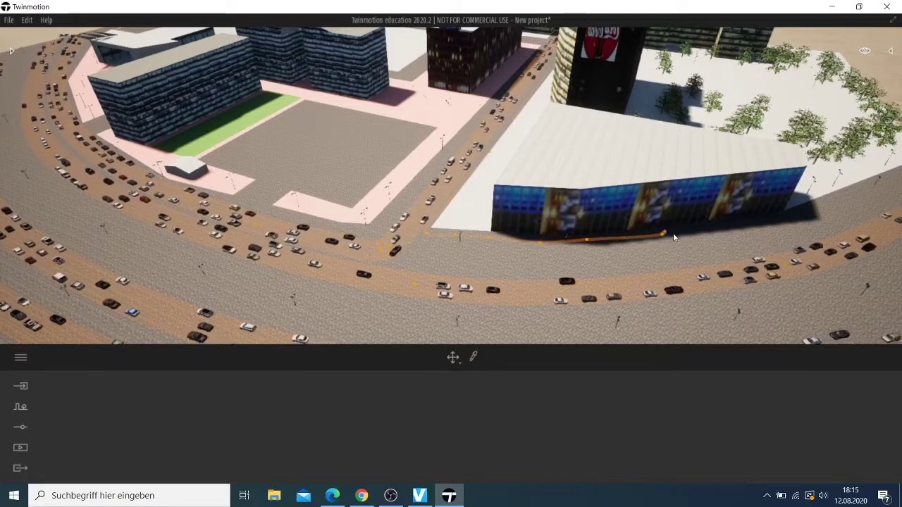
{"action": "left_click", "coordinate": [716, 233]}
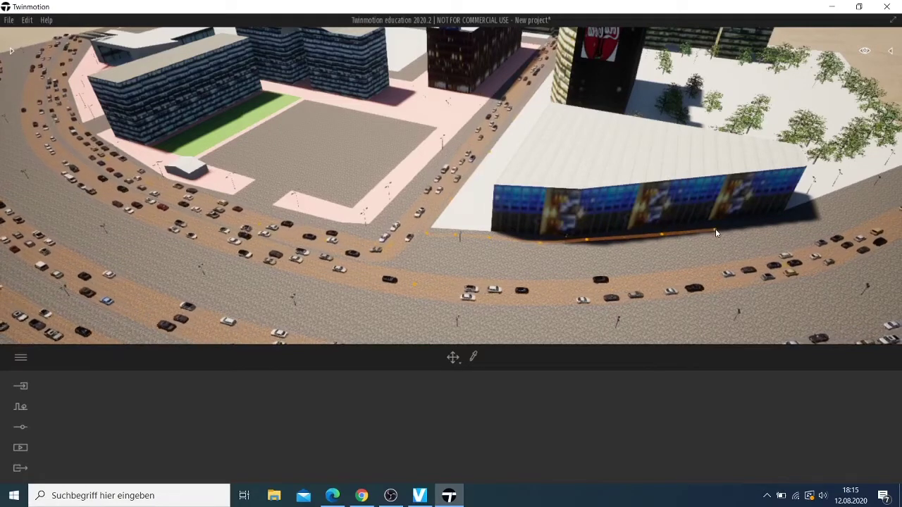
{"action": "left_click", "coordinate": [771, 217]}
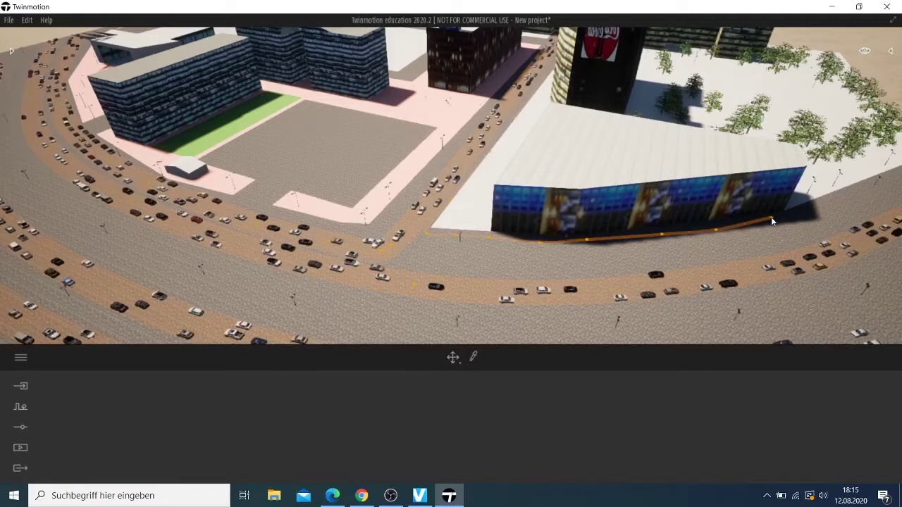
{"action": "left_click", "coordinate": [824, 203]}
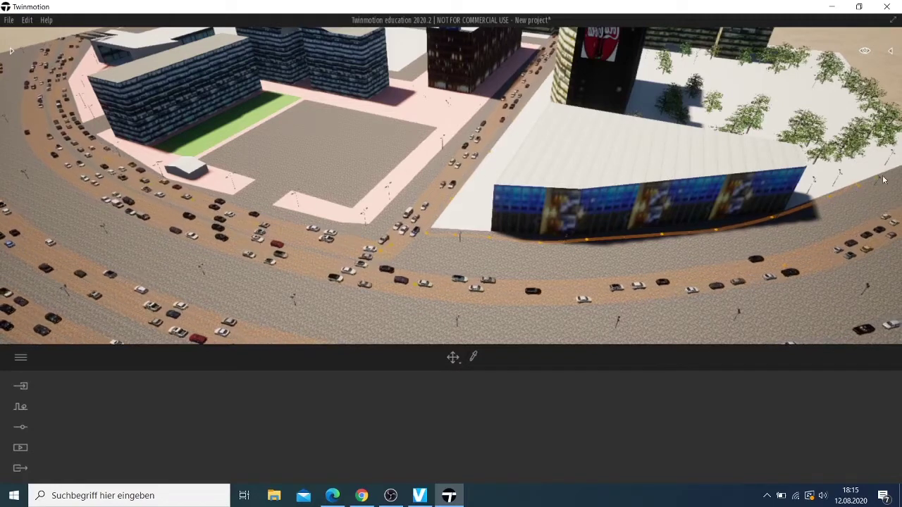
{"action": "scroll", "coordinate": [884, 179], "scroll_direction": "down", "scroll_amount": 2}
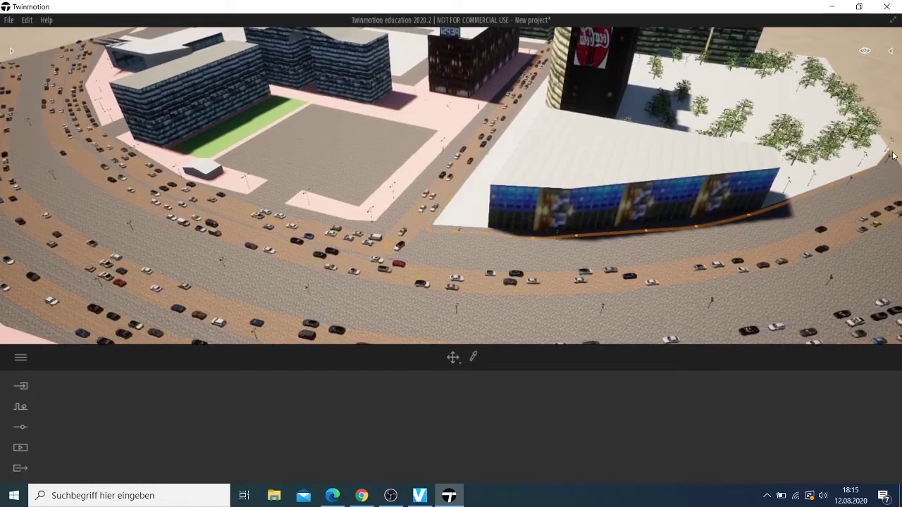
{"action": "left_click", "coordinate": [351, 226]}
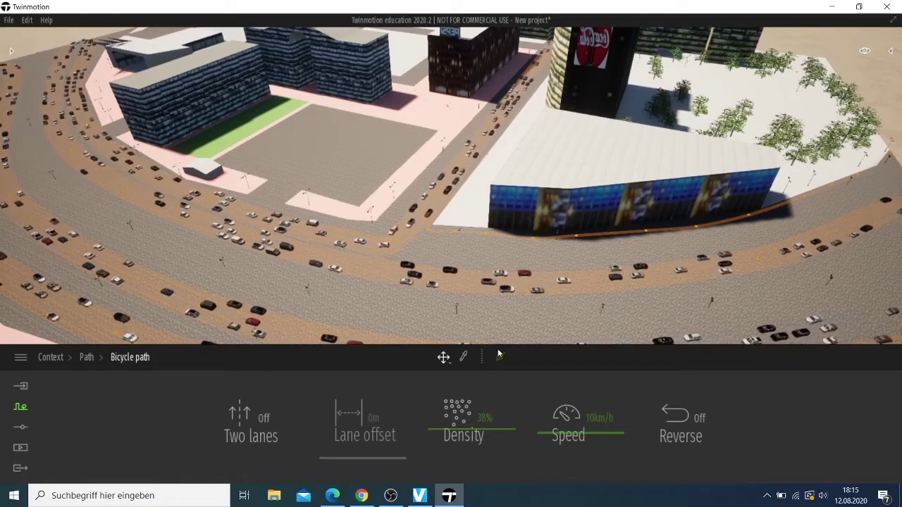
Deselect the path, reopen the Bicycle path tool, then cancel drawing with Esc.
{"action": "left_click", "coordinate": [473, 122]}
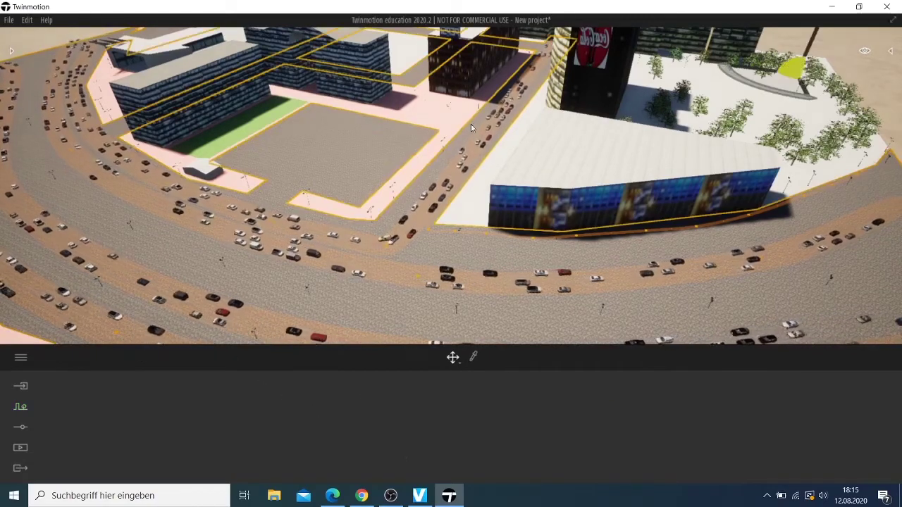
{"action": "left_click", "coordinate": [20, 407]}
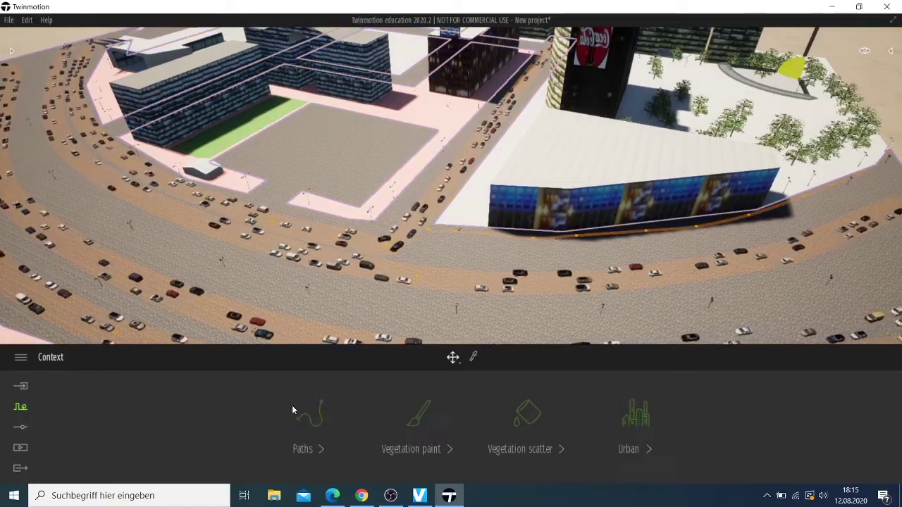
{"action": "left_click", "coordinate": [317, 450]}
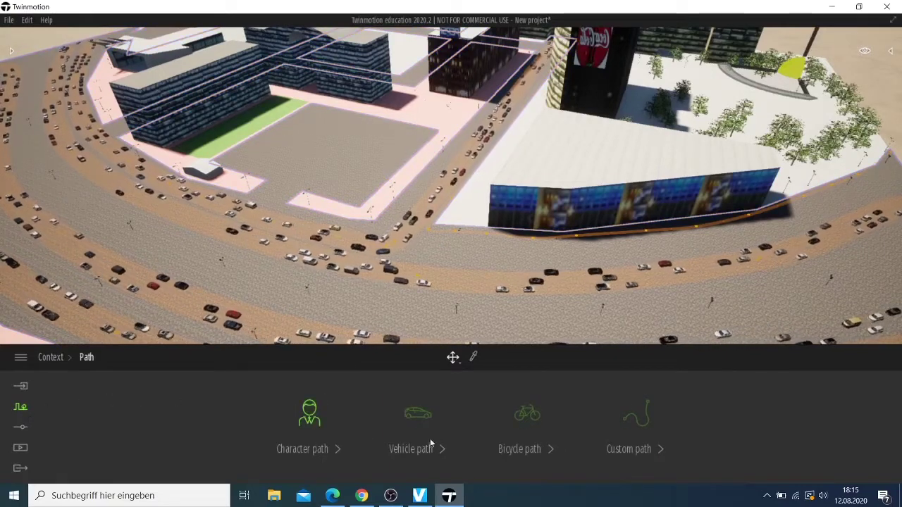
{"action": "left_click", "coordinate": [551, 450]}
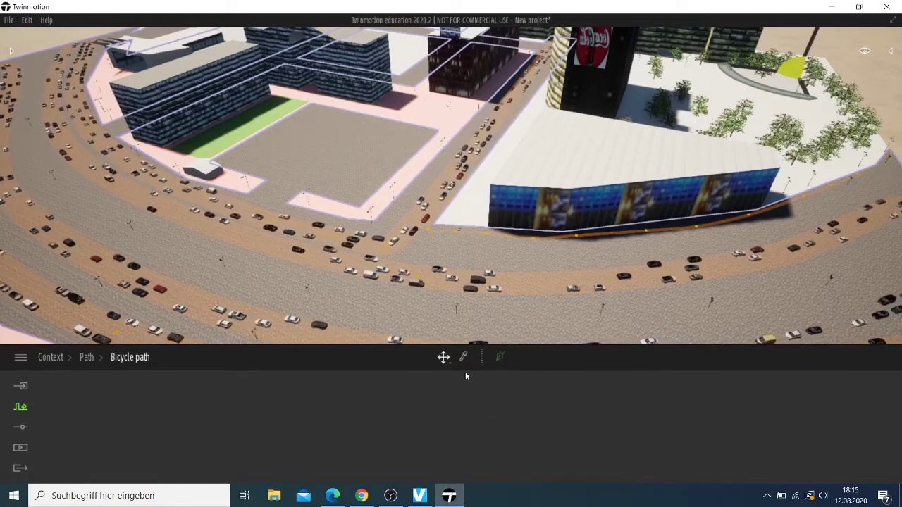
{"action": "left_click", "coordinate": [500, 356]}
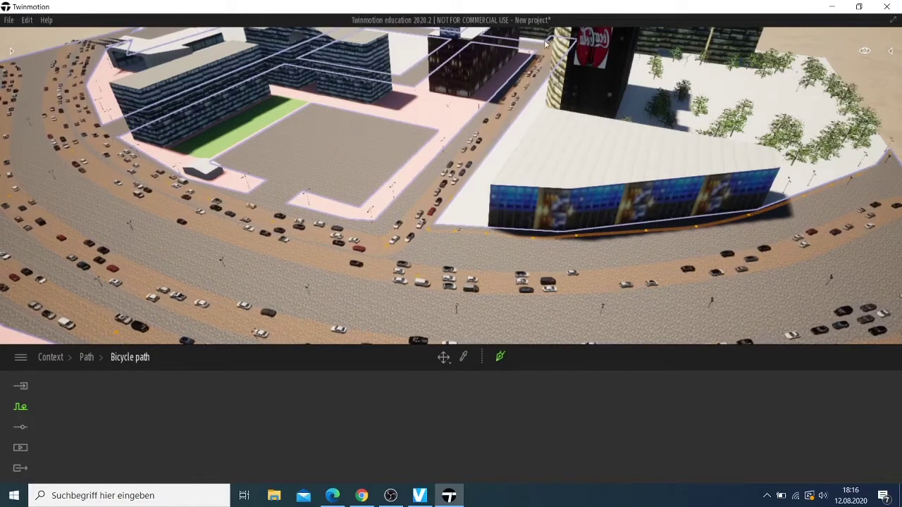
{"action": "key", "text": "Escape"}
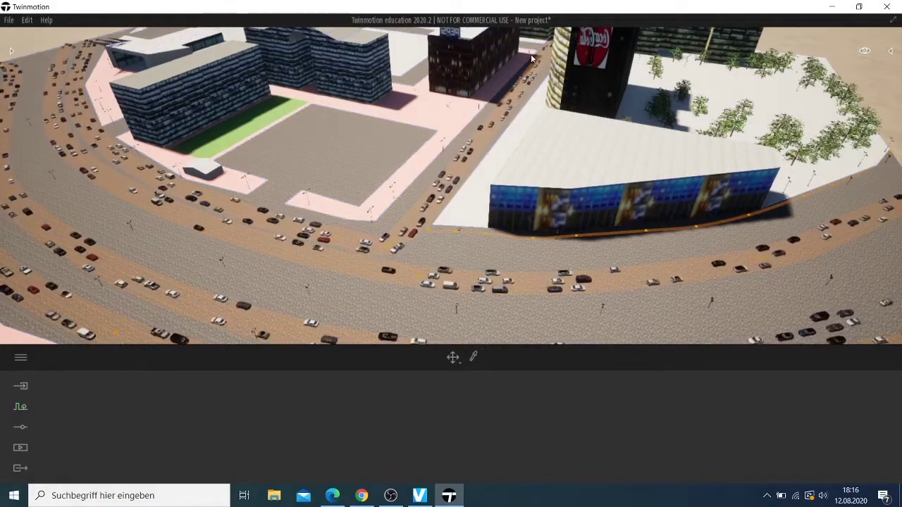
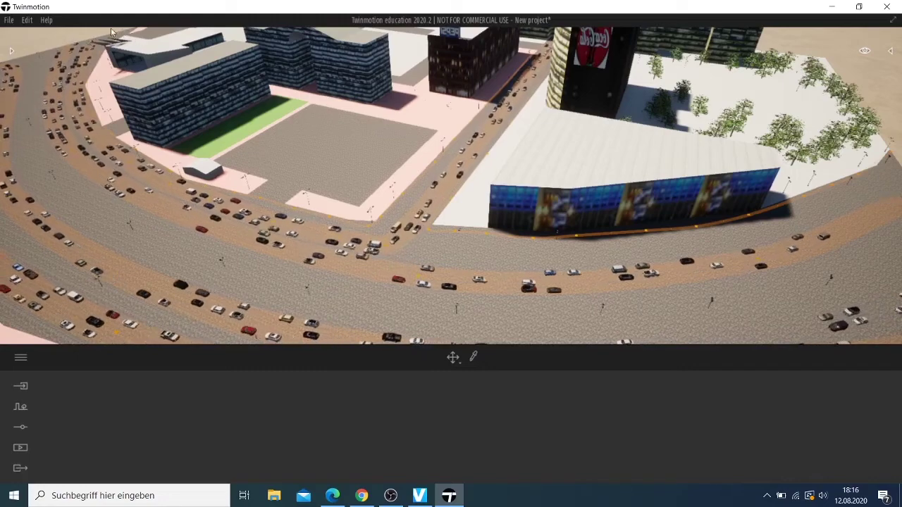
Select the bicycle path, then fly in close over the street to the white building block.
{"action": "left_click", "coordinate": [136, 42]}
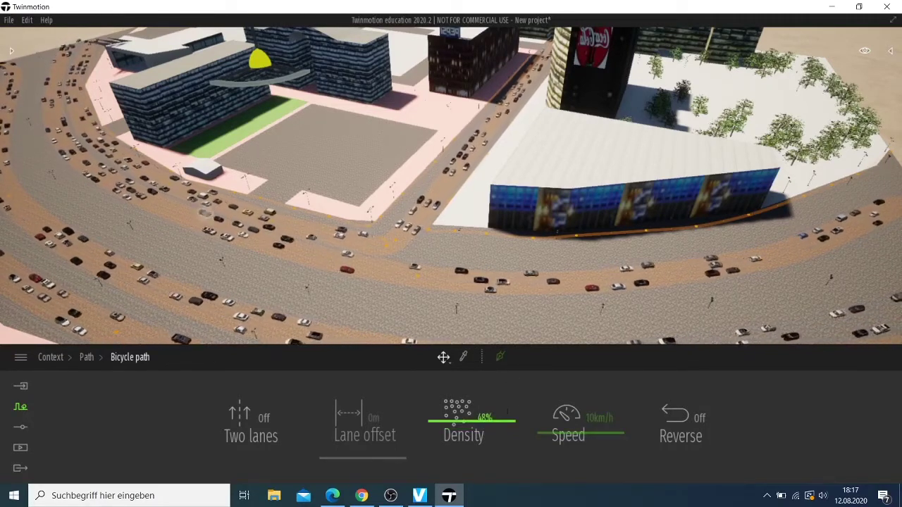
{"action": "scroll", "coordinate": [496, 328], "scroll_direction": "up", "scroll_amount": 5}
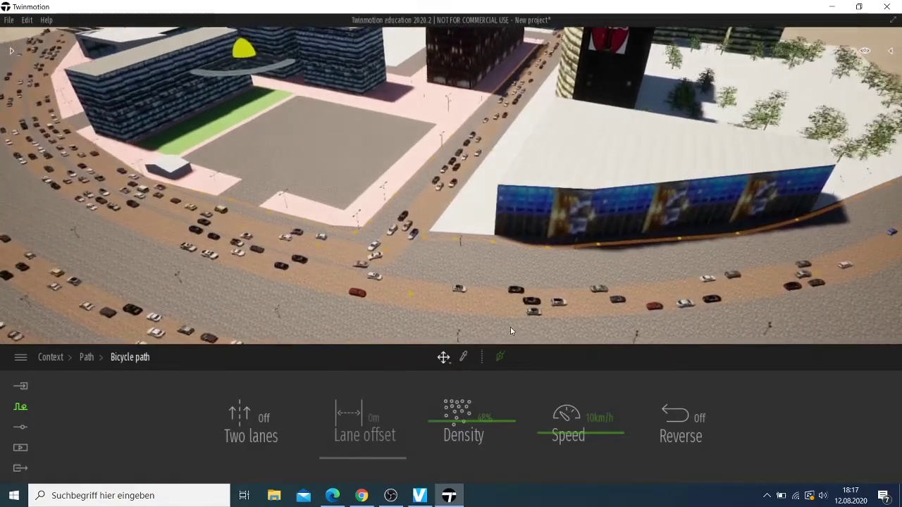
{"action": "scroll", "coordinate": [514, 339], "scroll_direction": "up", "scroll_amount": 5}
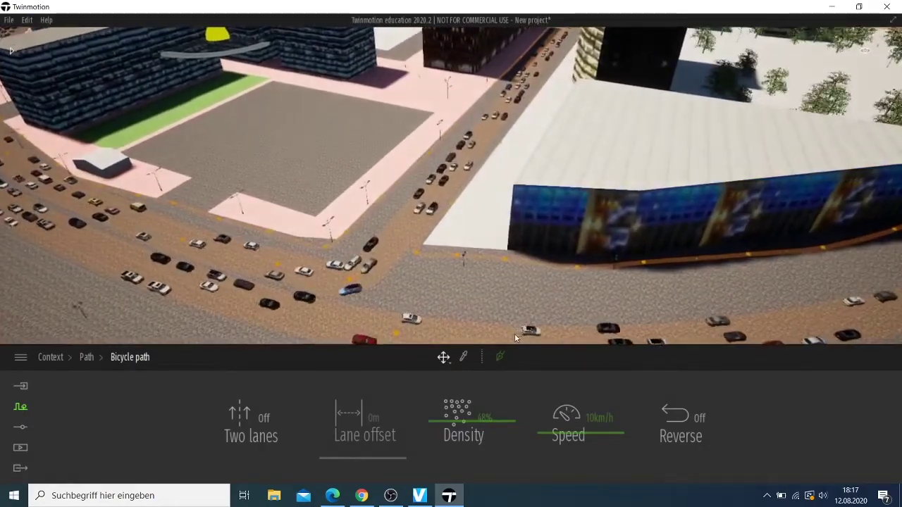
{"action": "scroll", "coordinate": [514, 335], "scroll_direction": "up", "scroll_amount": 2}
{"action": "scroll", "coordinate": [514, 335], "scroll_direction": "up", "scroll_amount": 2}
{"action": "scroll", "coordinate": [516, 335], "scroll_direction": "up", "scroll_amount": 2}
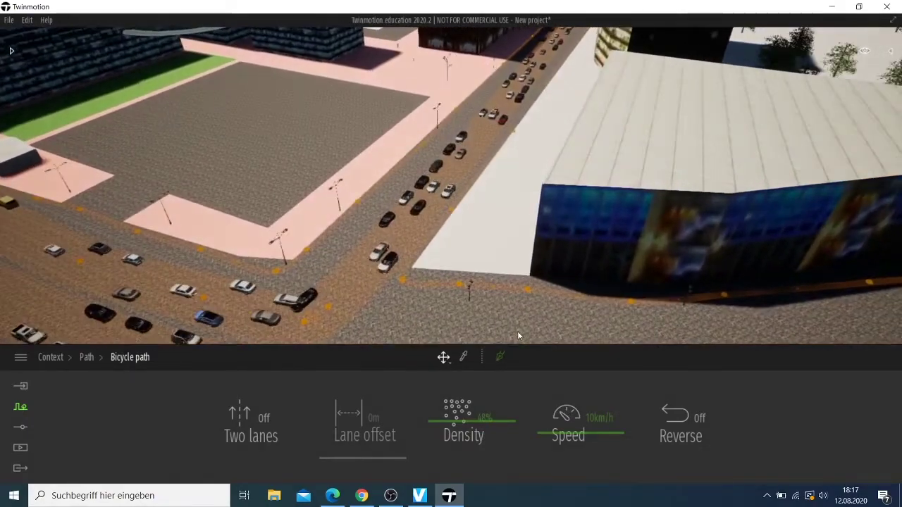
{"action": "scroll", "coordinate": [518, 335], "scroll_direction": "up", "scroll_amount": 2}
{"action": "scroll", "coordinate": [519, 336], "scroll_direction": "up", "scroll_amount": 2}
{"action": "scroll", "coordinate": [519, 336], "scroll_direction": "up", "scroll_amount": 2}
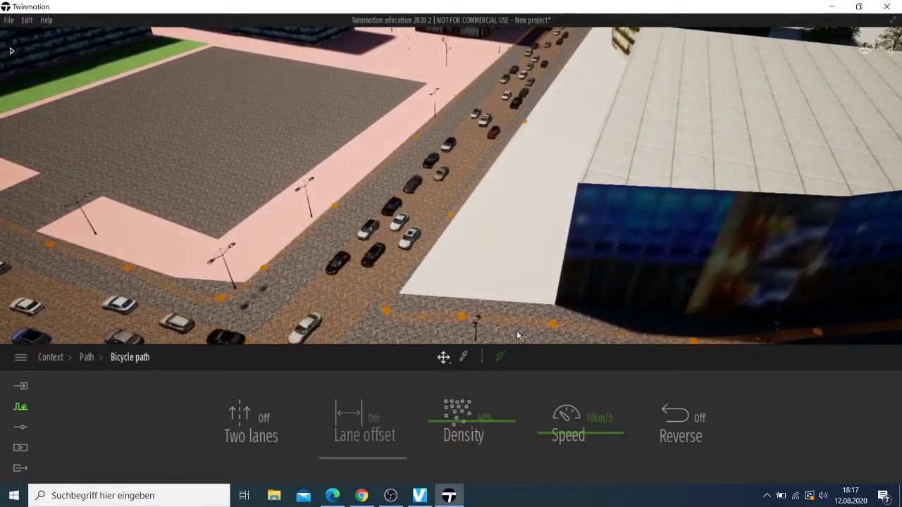
{"action": "left_click", "coordinate": [500, 266]}
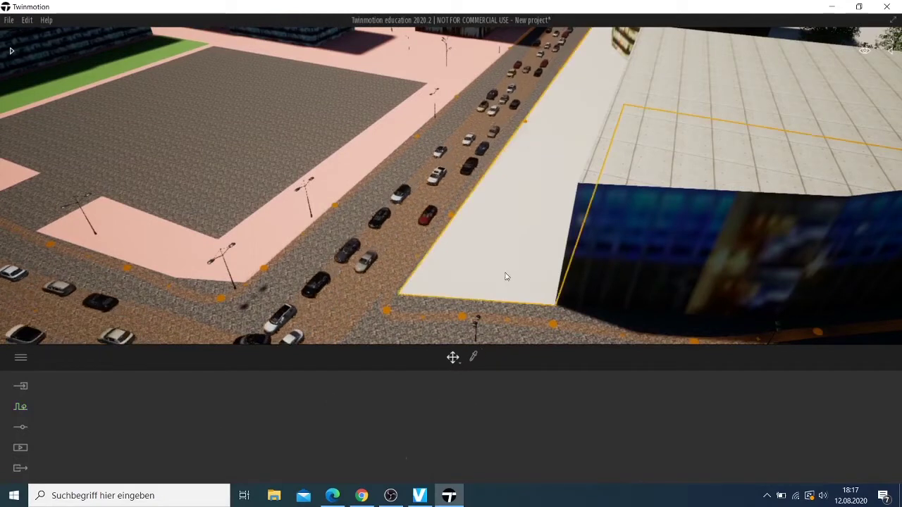
Select the bicycle path on the street to show its lane, density and speed settings.
{"action": "left_click", "coordinate": [451, 318]}
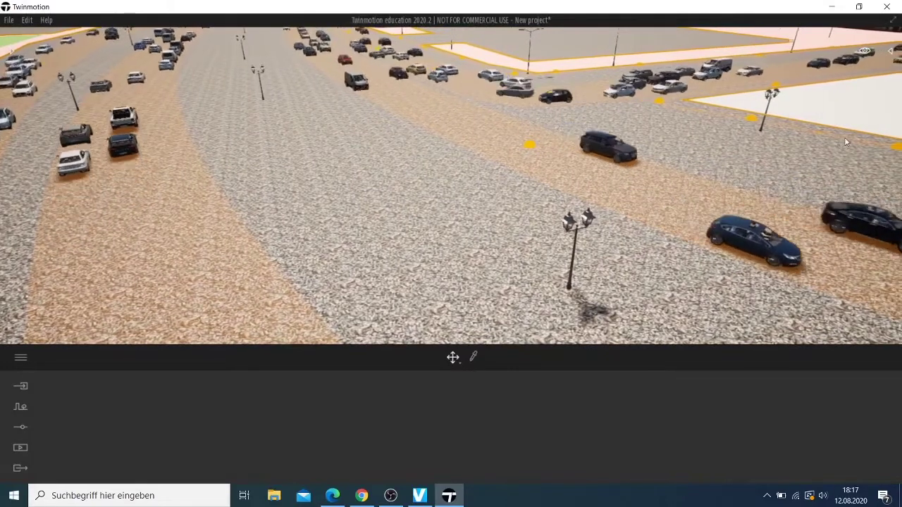
{"action": "left_click", "coordinate": [846, 142]}
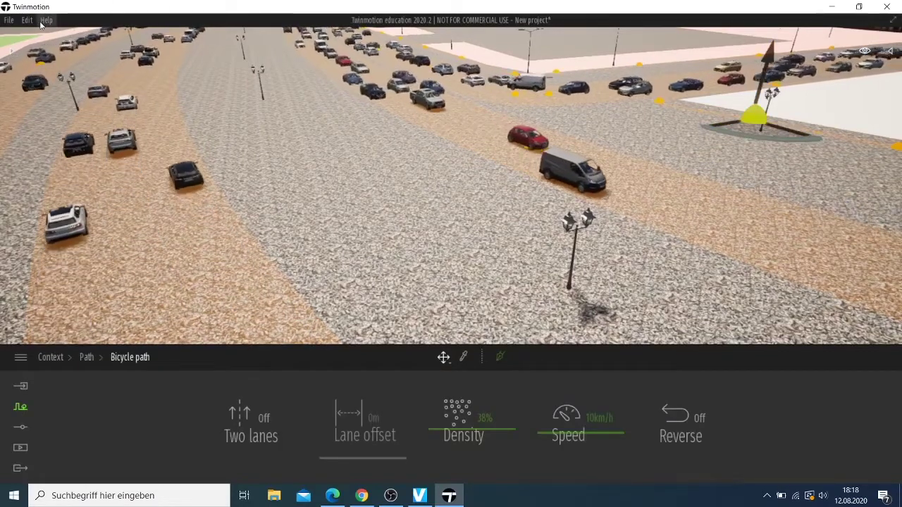
Deselect the bicycle path using the Edit and File menus.
{"action": "left_click", "coordinate": [27, 20]}
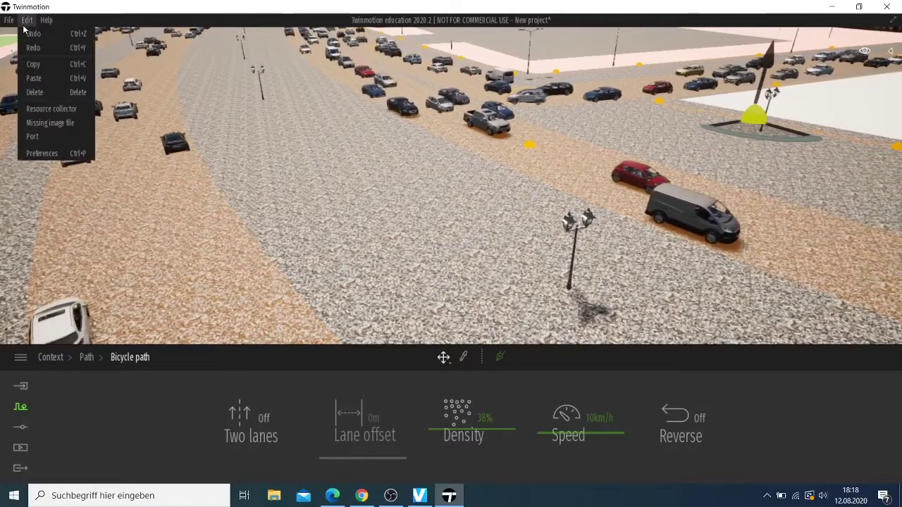
{"action": "left_click", "coordinate": [32, 34]}
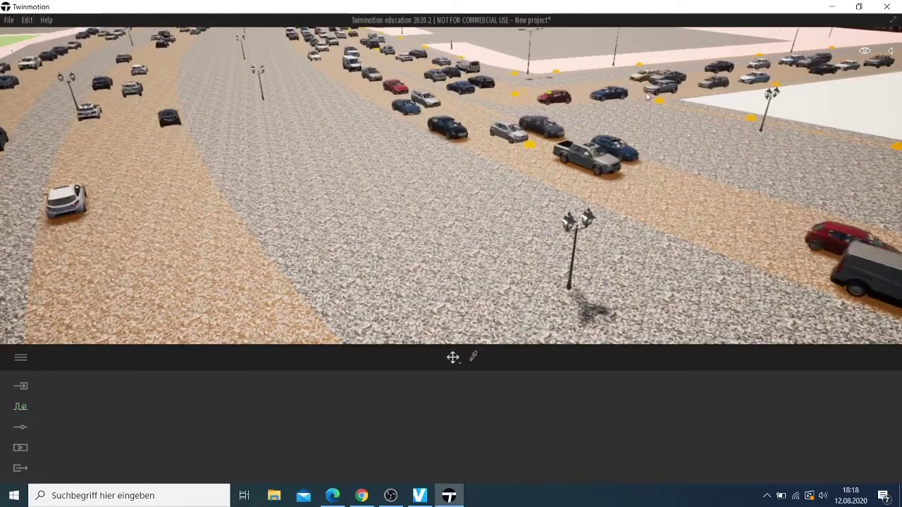
{"action": "left_click", "coordinate": [752, 117]}
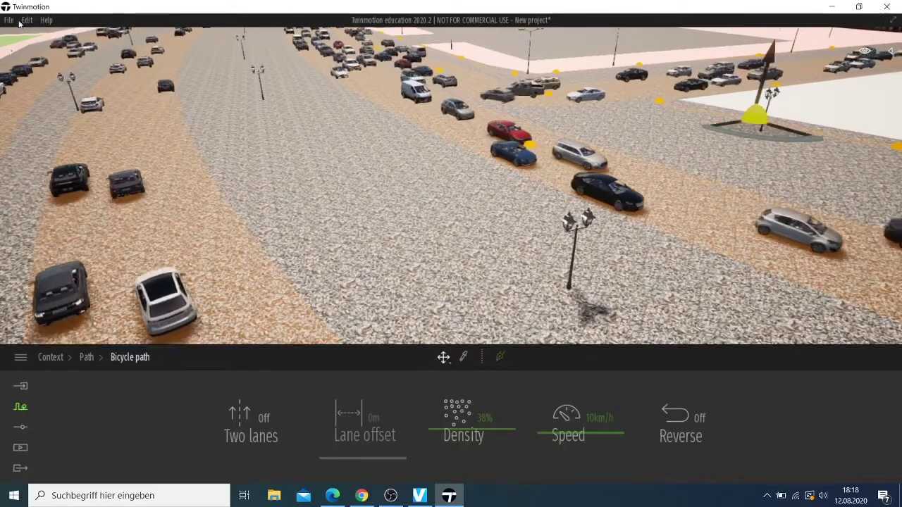
{"action": "left_click", "coordinate": [10, 20]}
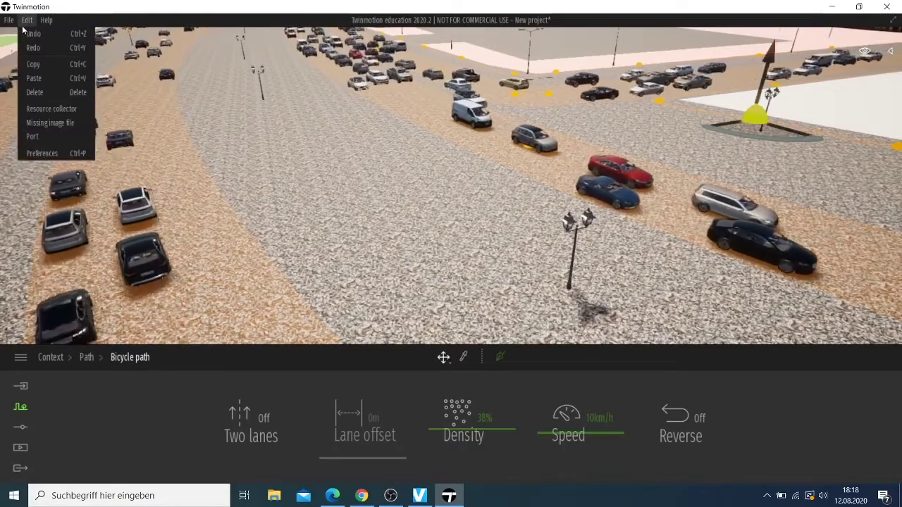
{"action": "left_click", "coordinate": [44, 90]}
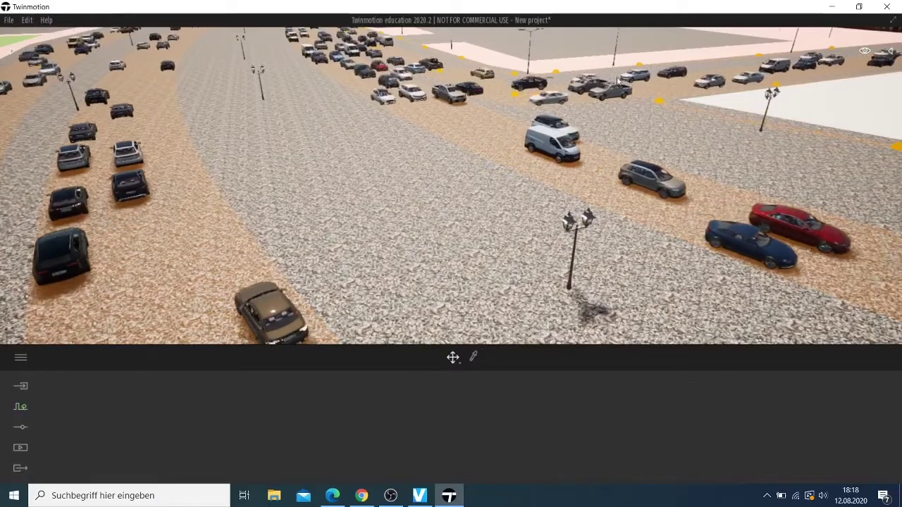
Zoom out and pan across the busy lanes and parked cars.
{"action": "scroll", "coordinate": [720, 114], "scroll_direction": "down", "scroll_amount": 2}
{"action": "scroll", "coordinate": [719, 114], "scroll_direction": "down", "scroll_amount": 2}
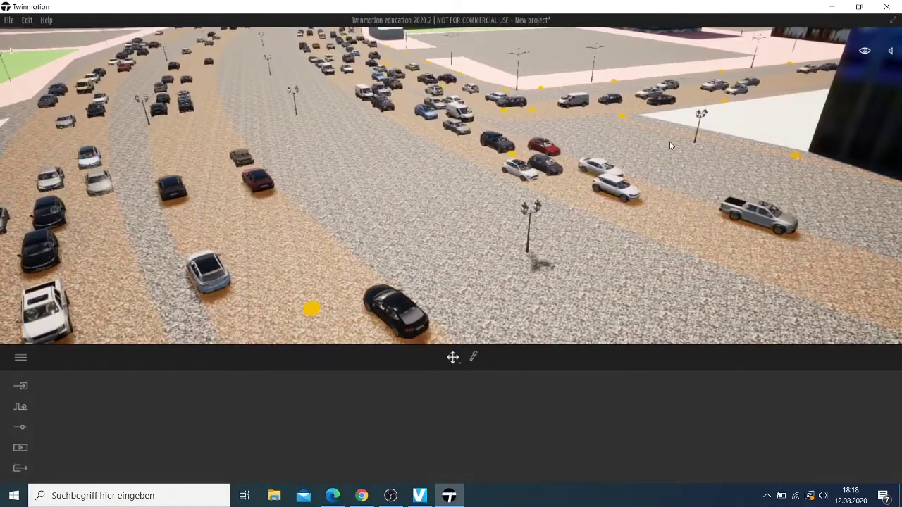
{"action": "left_click_drag", "start_coordinate": [670, 146], "coordinate": [786, 198]}
{"action": "key", "text": "Left"}
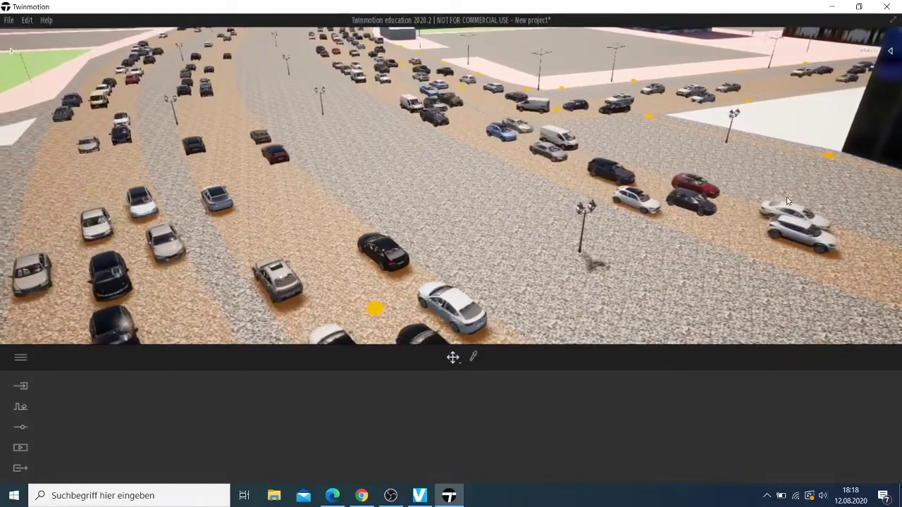
{"action": "key", "text": "Left"}
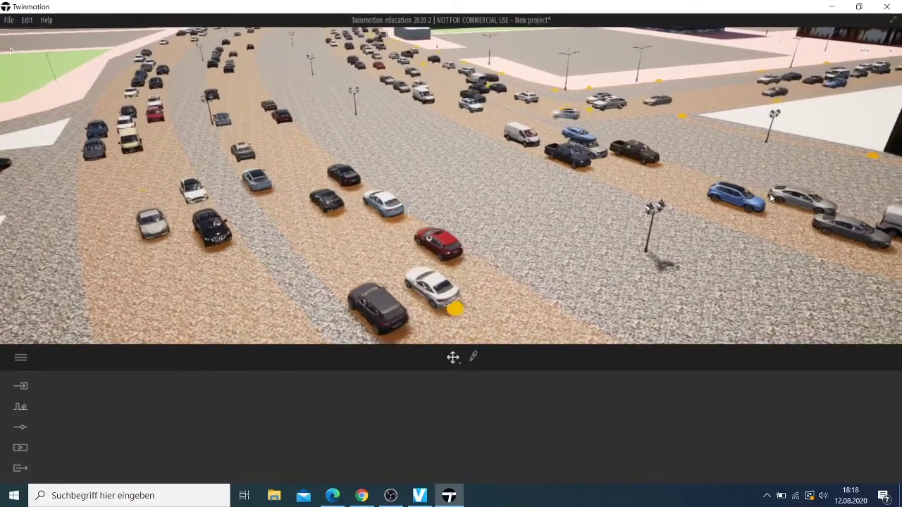
Turn Two lanes on for the bicycle path and lower its density to 32%.
{"action": "left_click", "coordinate": [771, 200]}
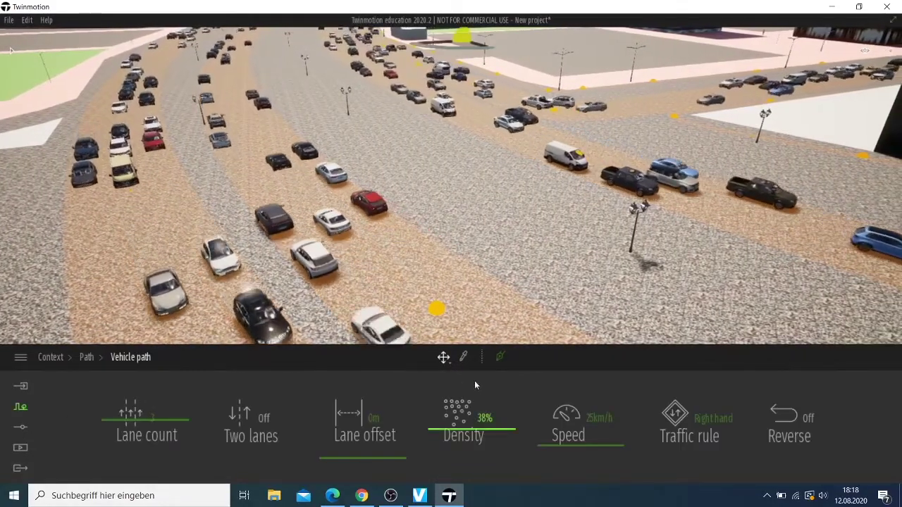
{"action": "left_click", "coordinate": [772, 138]}
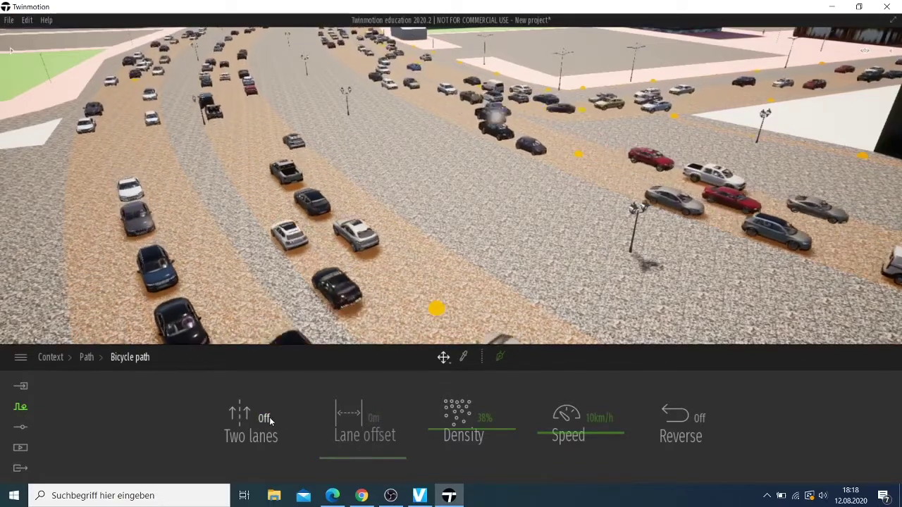
{"action": "left_click", "coordinate": [265, 419]}
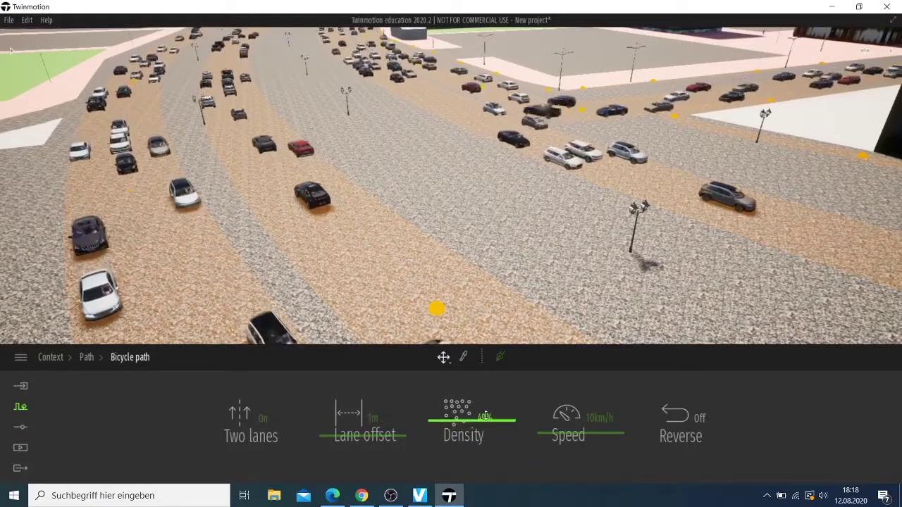
{"action": "left_click_drag", "start_coordinate": [487, 412], "coordinate": [488, 432]}
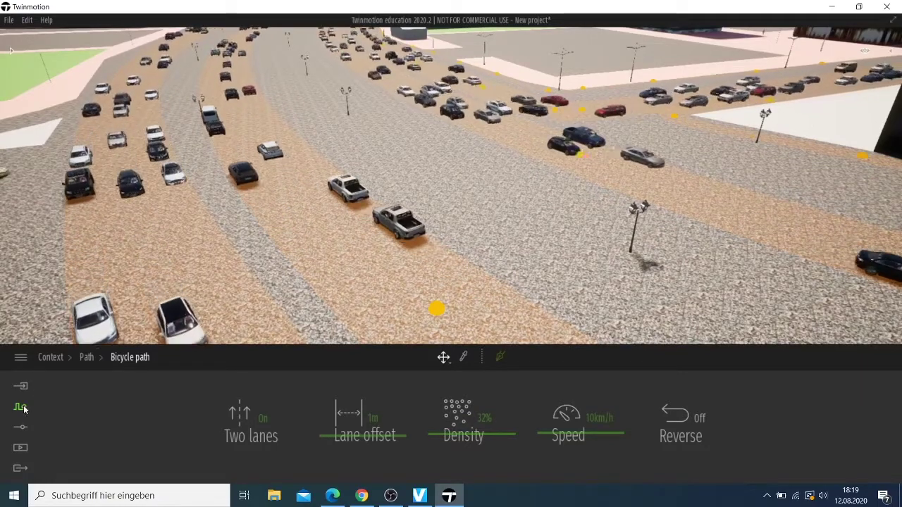
{"action": "left_click", "coordinate": [86, 358]}
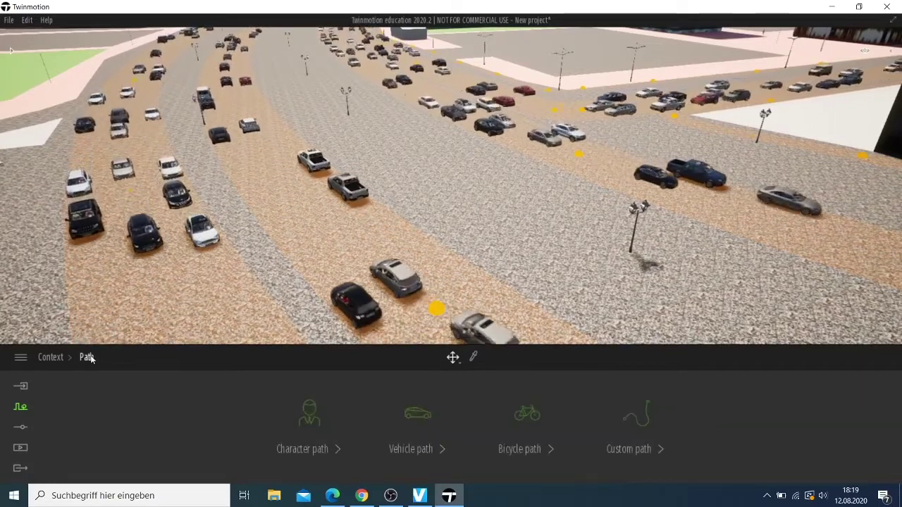
Reopen the bicycle path settings and strafe the camera right across the traffic lanes.
{"action": "left_click", "coordinate": [545, 451]}
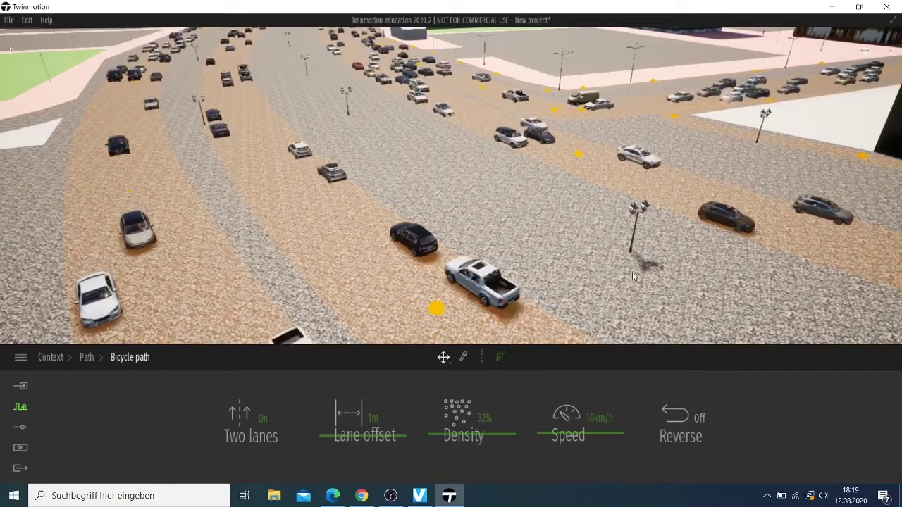
{"action": "key", "text": "Right"}
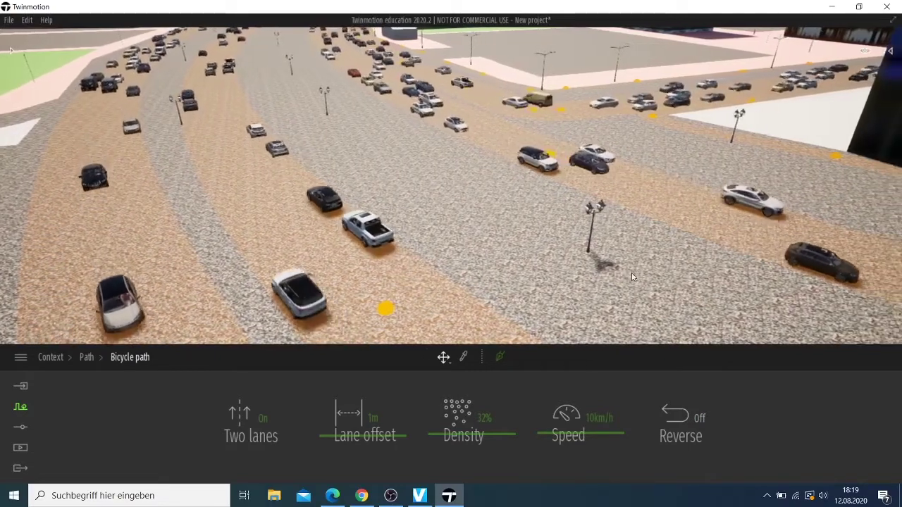
{"action": "key", "text": "Right"}
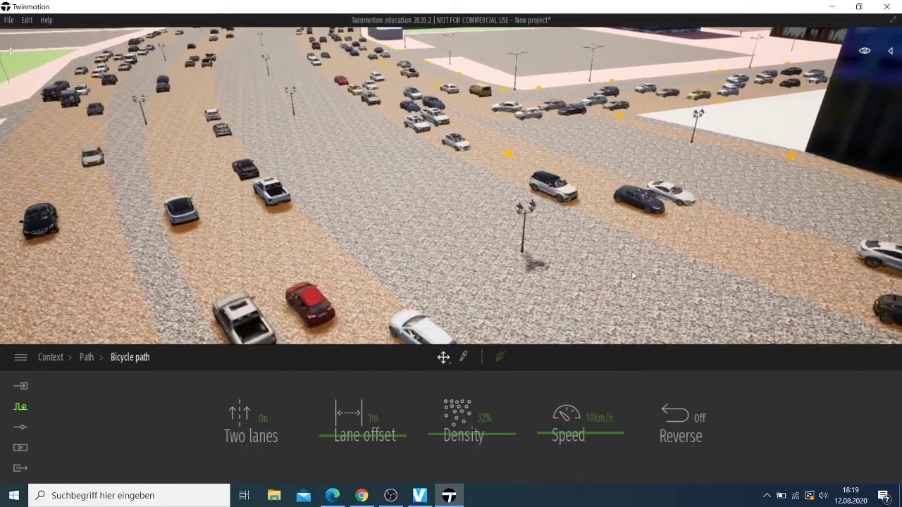
{"action": "key", "text": "Right"}
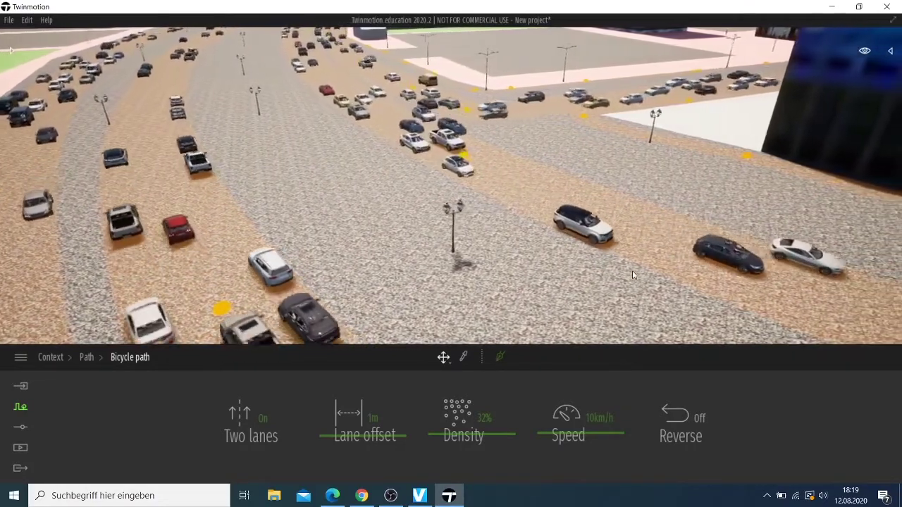
{"action": "key", "text": "Right"}
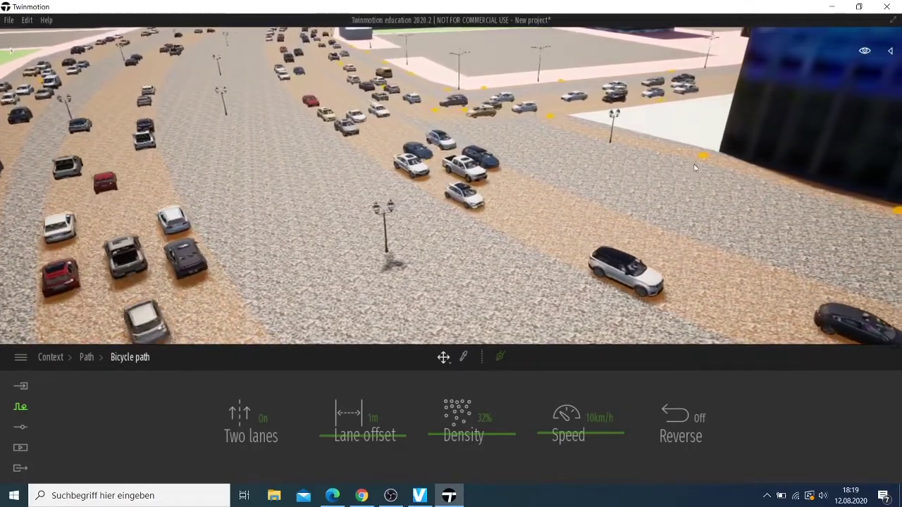
{"action": "key", "text": "Right"}
Fly the camera down the car-lined gravel road toward the building with street lamps.
{"action": "left_click", "coordinate": [693, 177]}
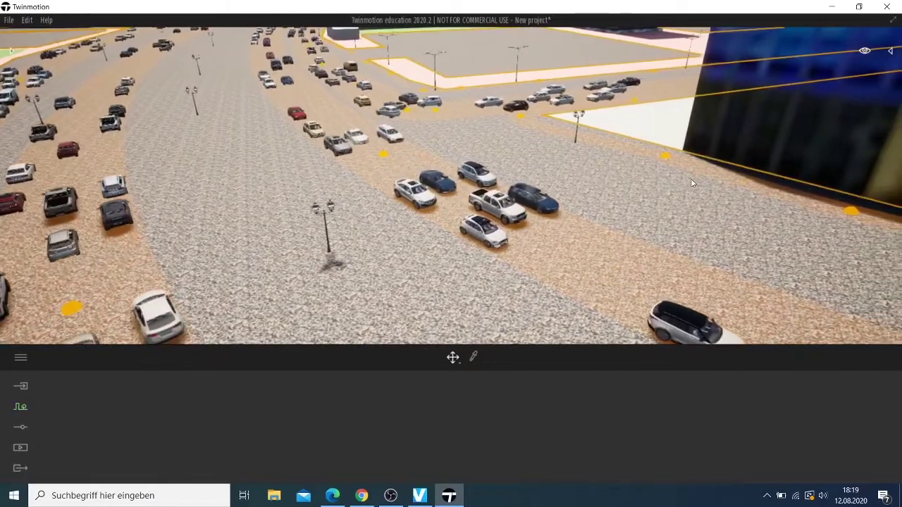
{"action": "left_click_drag", "start_coordinate": [693, 183], "coordinate": [775, 183]}
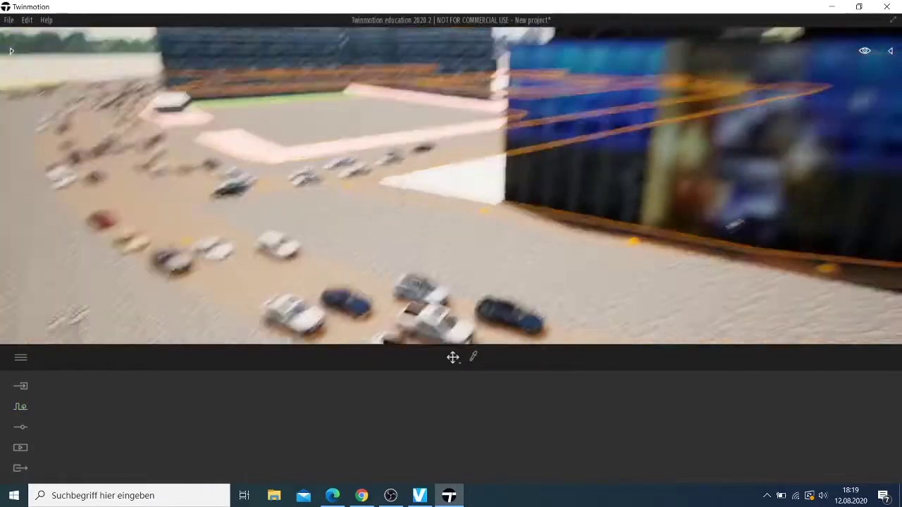
{"action": "key", "text": "Down"}
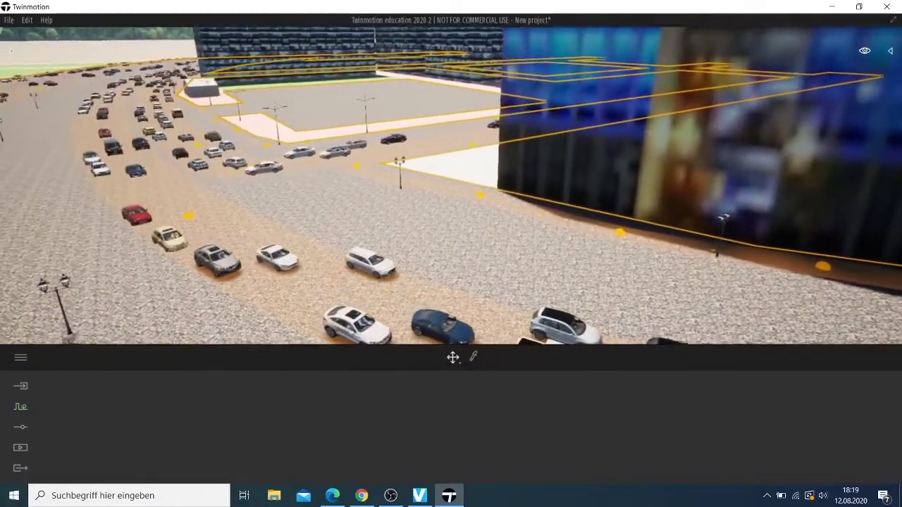
{"action": "key", "text": "Left"}
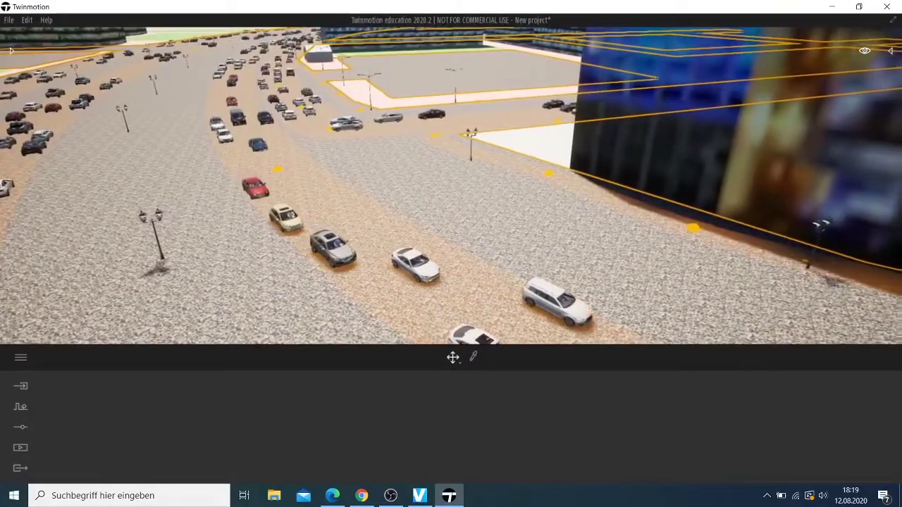
{"action": "key", "text": "Down"}
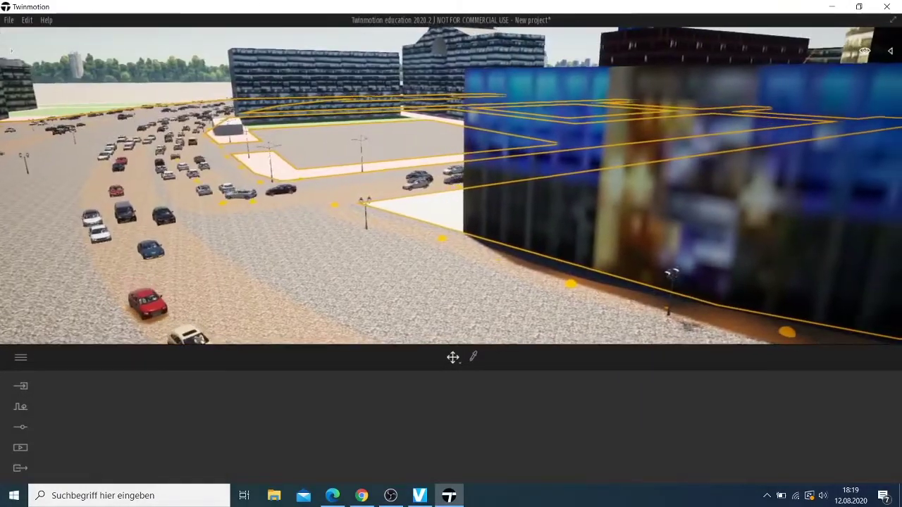
{"action": "key", "text": "Right"}
{"action": "key", "text": "Up"}
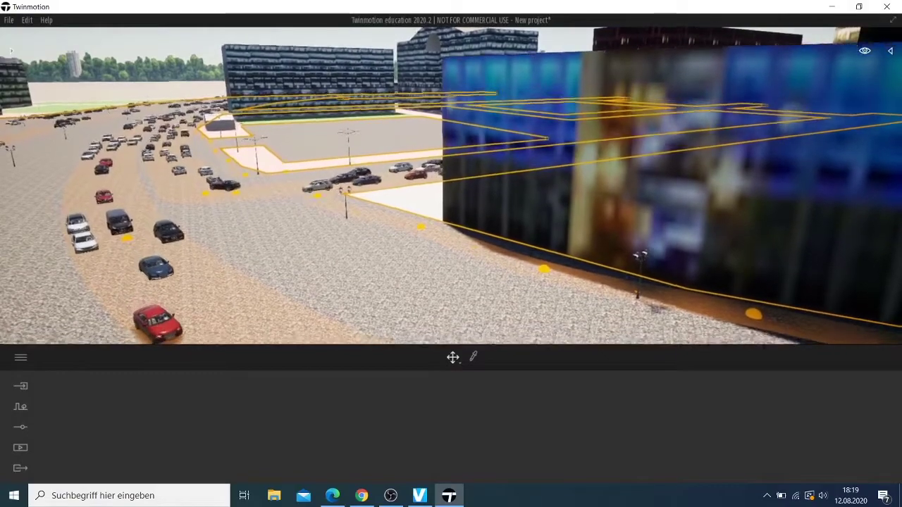
{"action": "key", "text": "Left"}
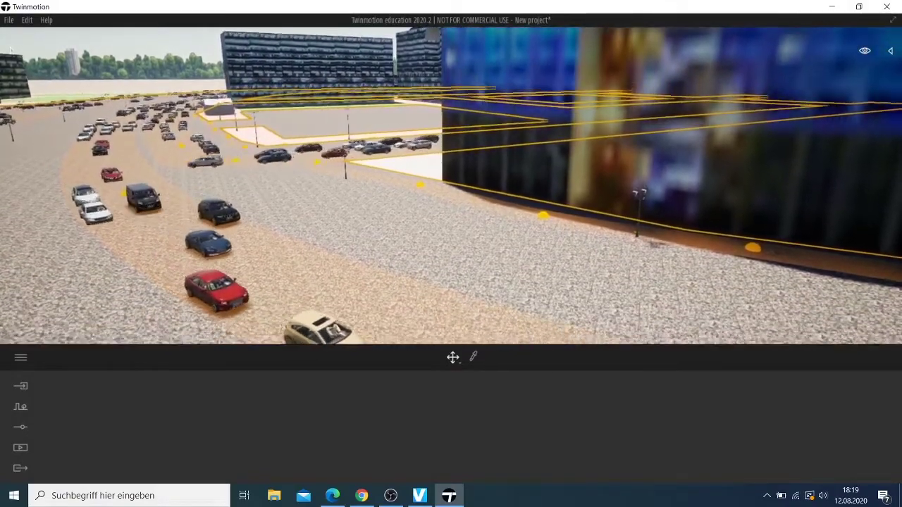
{"action": "key", "text": "Left"}
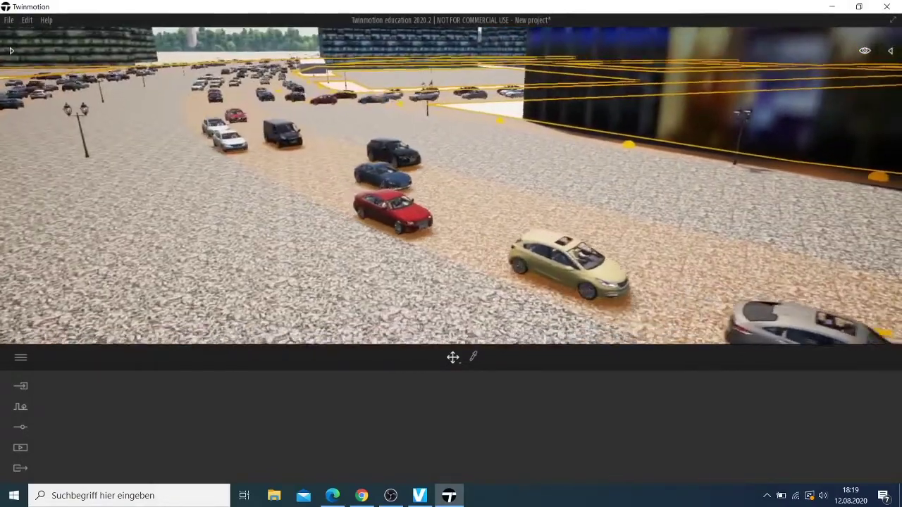
{"action": "key", "text": "Left"}
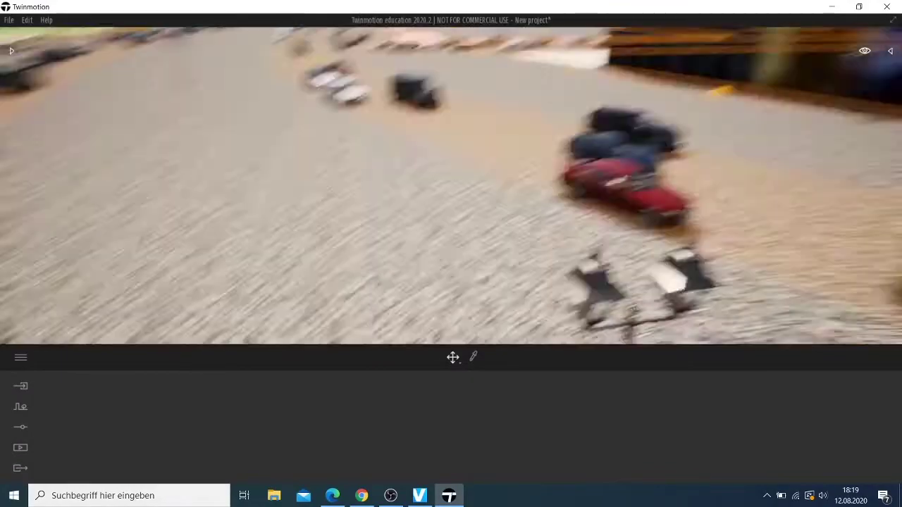
{"action": "key", "text": "Left"}
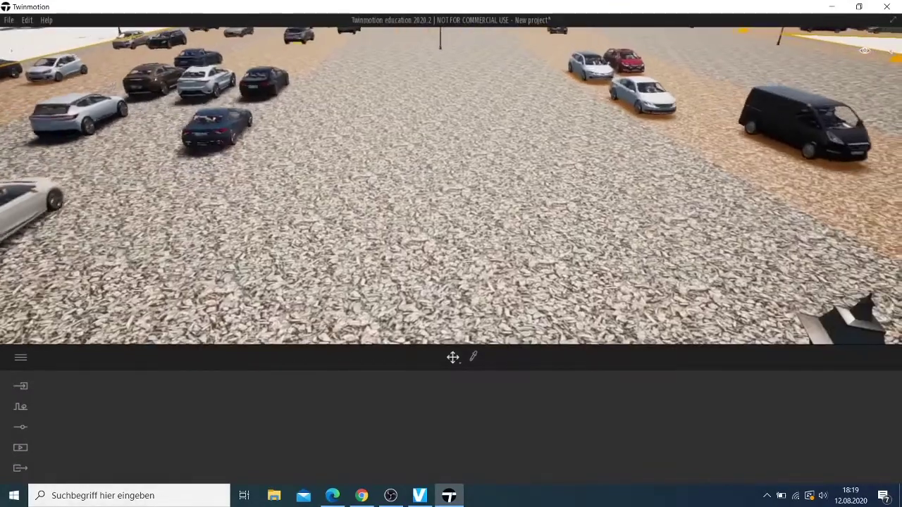
{"action": "key", "text": "Right"}
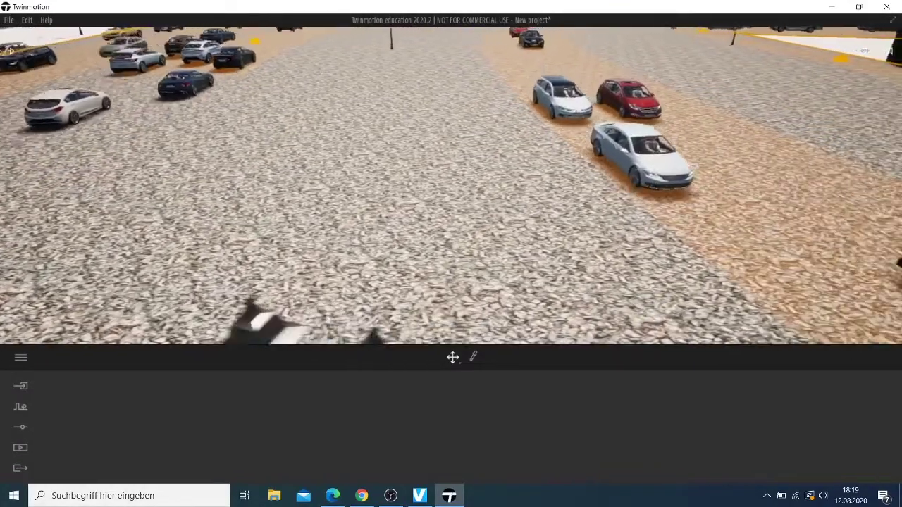
{"action": "key", "text": "Right"}
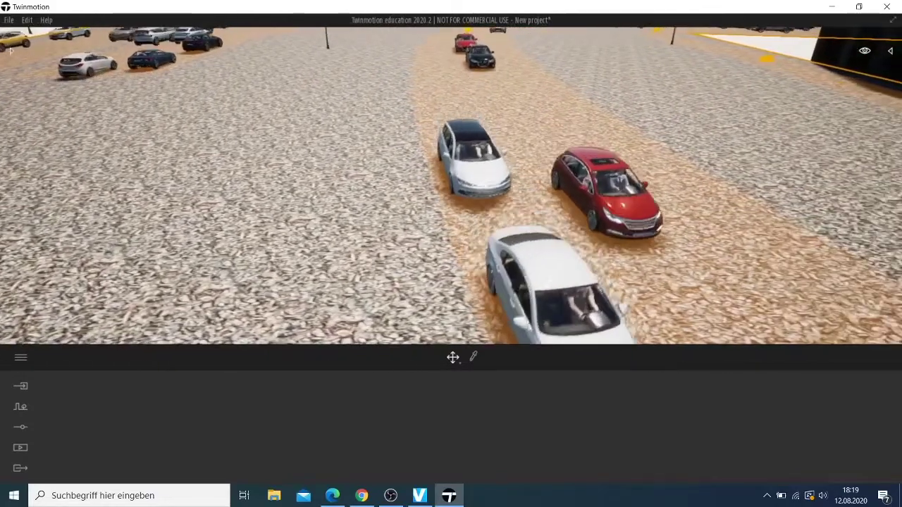
{"action": "key", "text": "Up"}
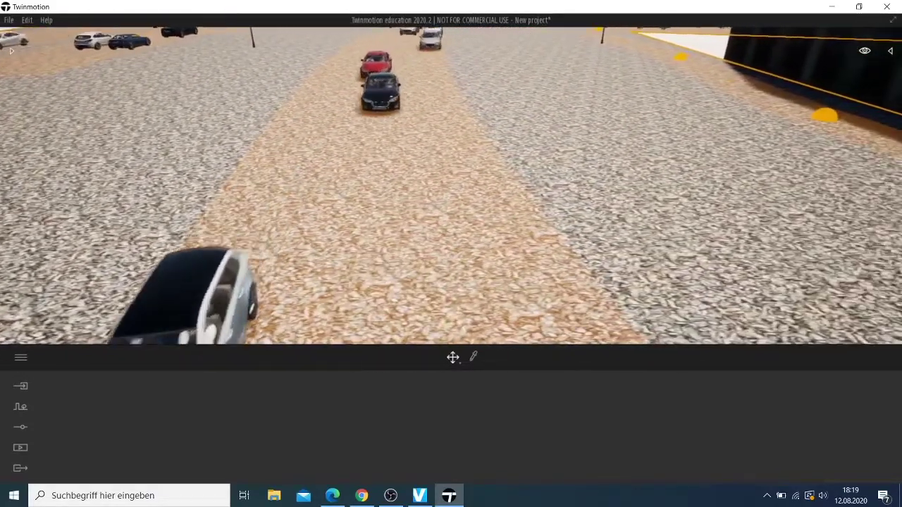
{"action": "key", "text": "Right"}
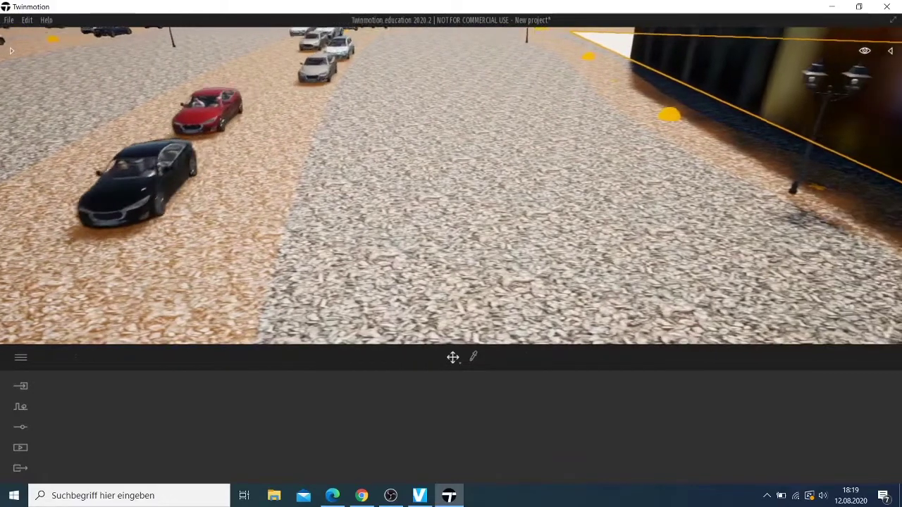
{"action": "key", "text": "Right"}
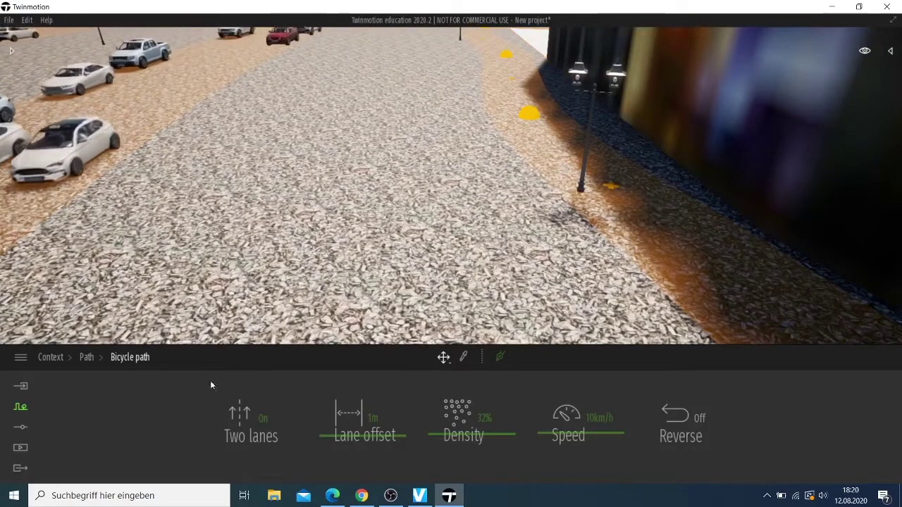
Switch Two lanes off so the bicycle path is a single lane.
{"action": "left_click", "coordinate": [265, 420]}
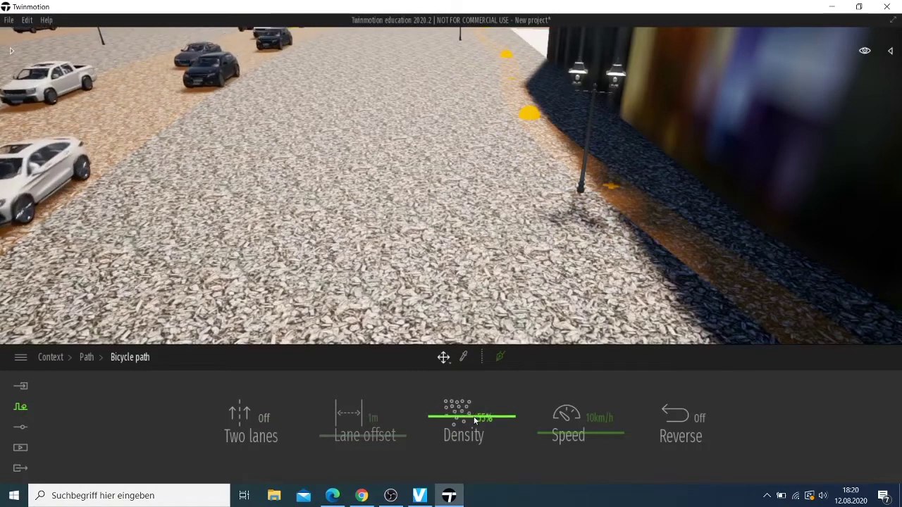
{"action": "scroll", "coordinate": [531, 302], "scroll_direction": "up", "scroll_amount": 5}
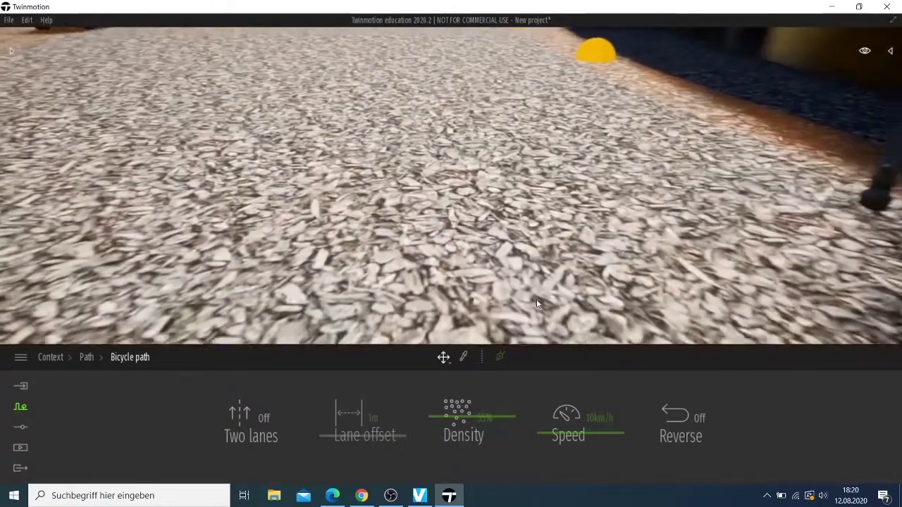
{"action": "scroll", "coordinate": [539, 308], "scroll_direction": "down", "scroll_amount": 5}
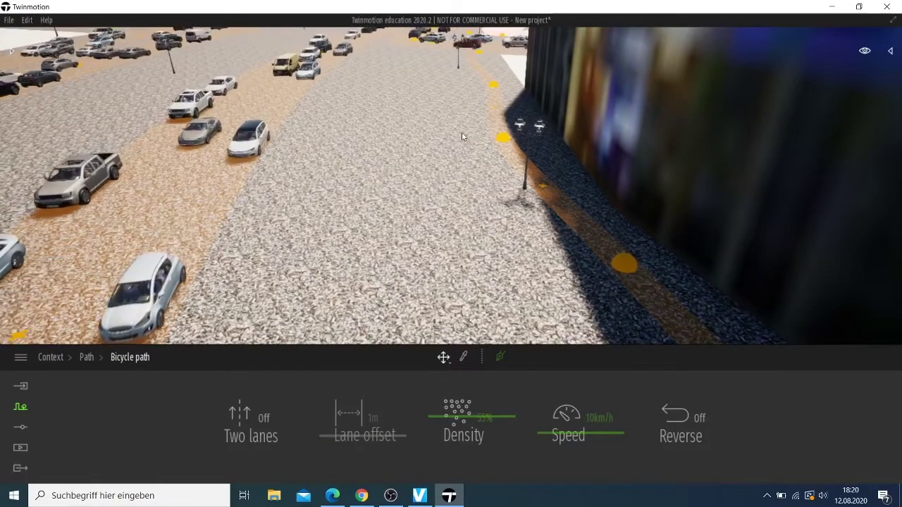
Draw a new bicycle path along the base of the blue-fronted building and select it.
{"action": "left_click", "coordinate": [505, 56]}
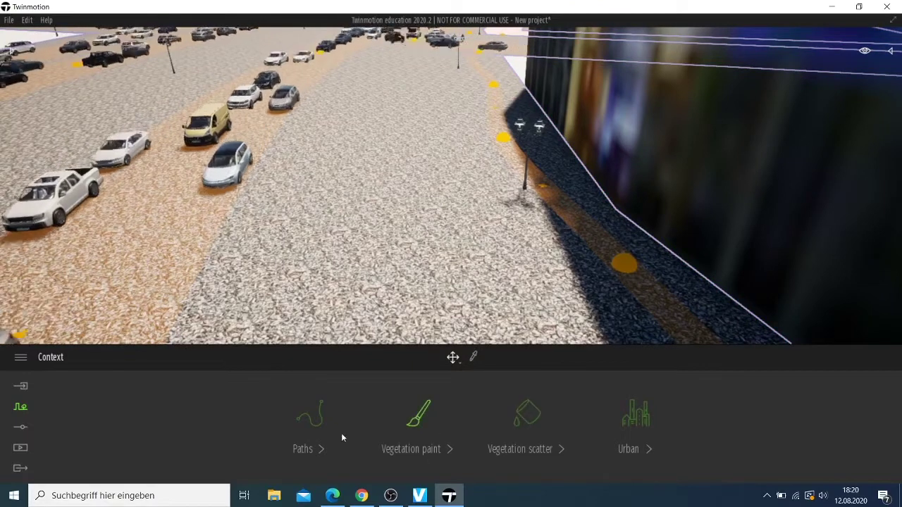
{"action": "left_click", "coordinate": [313, 450]}
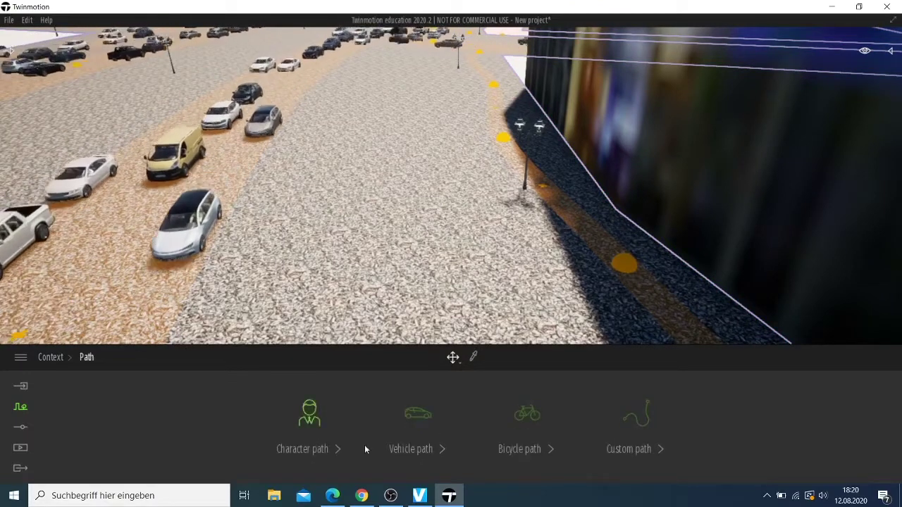
{"action": "left_click", "coordinate": [543, 451]}
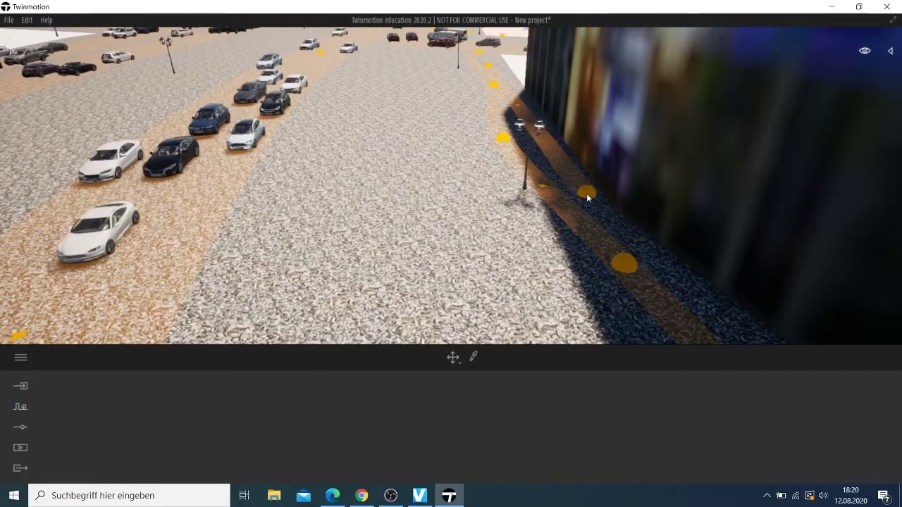
{"action": "left_click", "coordinate": [586, 193]}
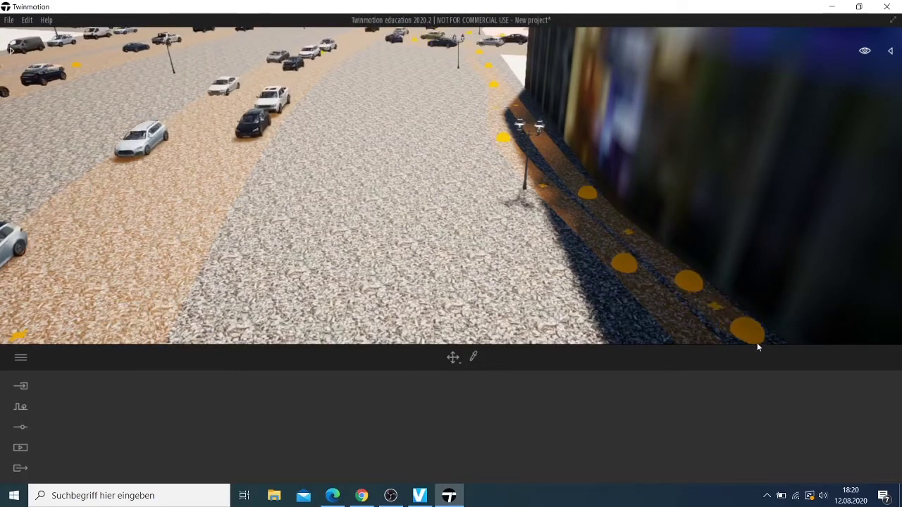
{"action": "left_click_drag", "start_coordinate": [766, 344], "coordinate": [697, 344]}
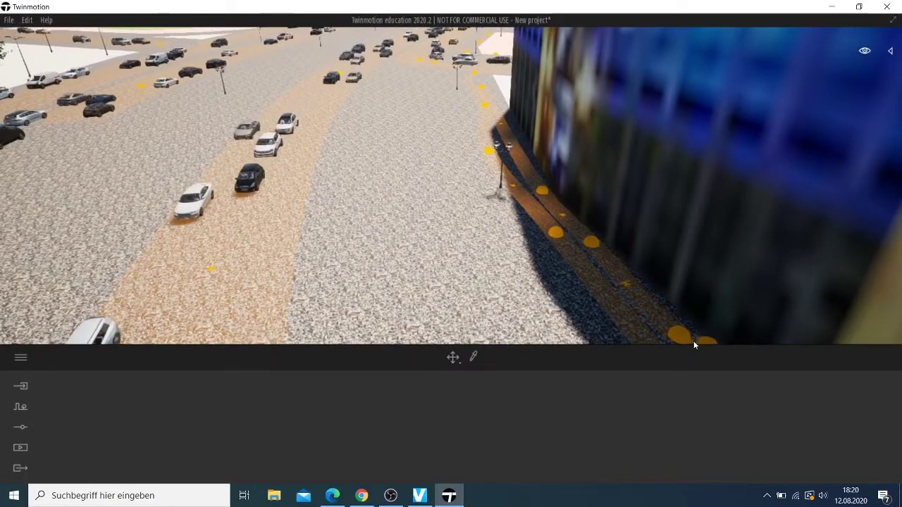
{"action": "left_click", "coordinate": [694, 340]}
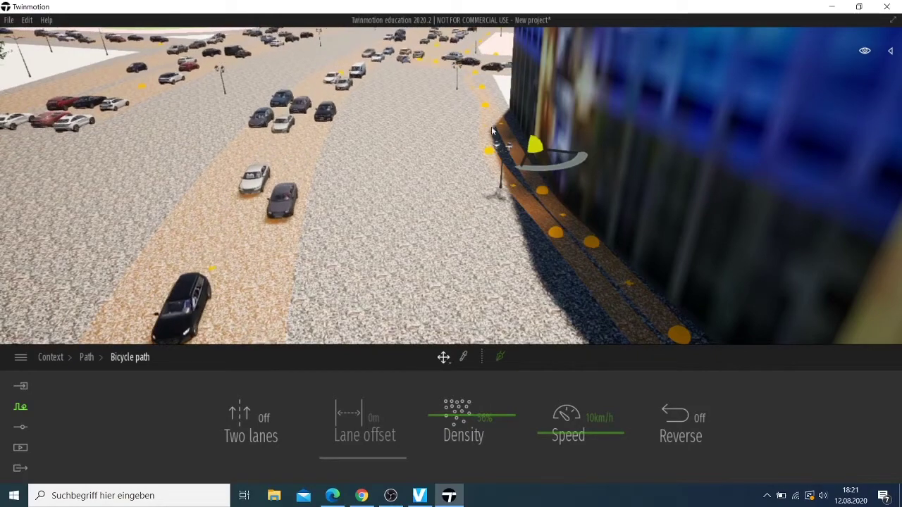
Orbit to show the street between the plazas and deselect the bicycle path.
{"action": "mouse_move", "coordinate": [521, 130]}
{"action": "left_mouse_down"}
{"action": "mouse_move", "coordinate": [533, 169]}
{"action": "mouse_move", "coordinate": [495, 243]}
{"action": "left_mouse_up"}
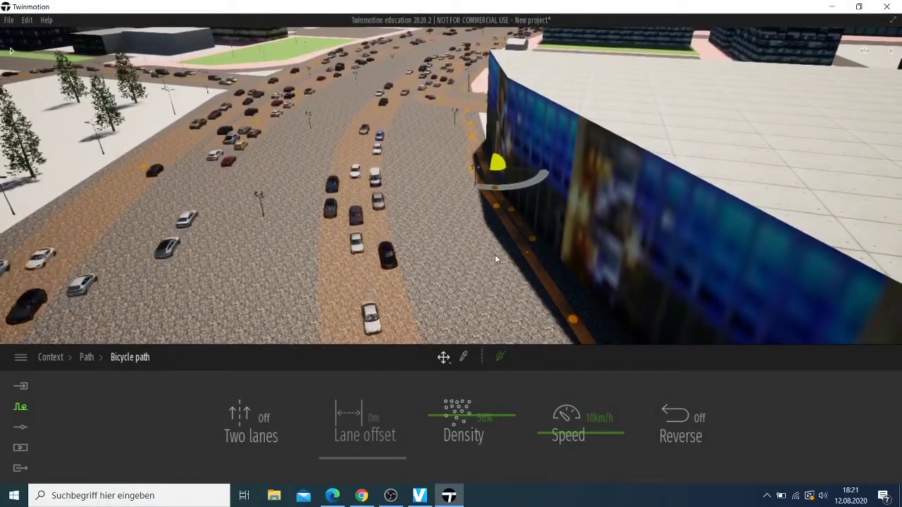
{"action": "left_click", "coordinate": [495, 254]}
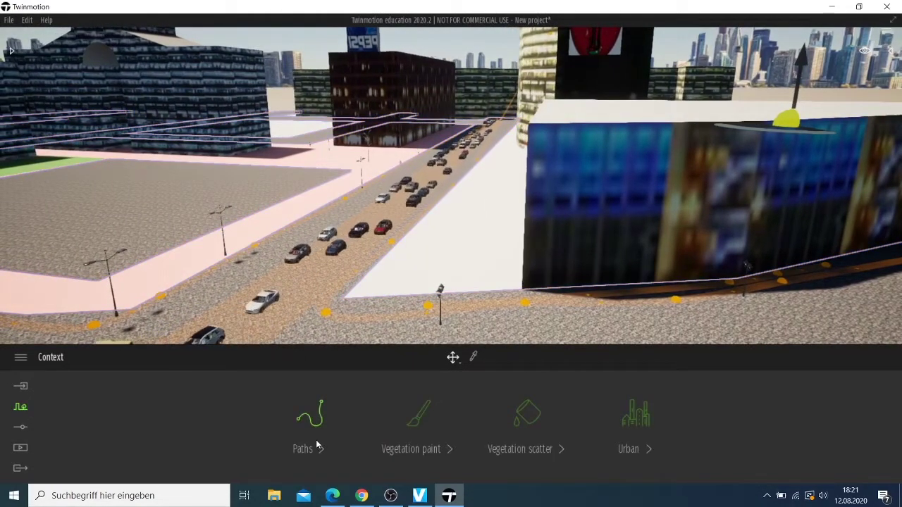
Draw a character path for pedestrians along the pink plaza's edge.
{"action": "left_click", "coordinate": [315, 445]}
{"action": "left_click", "coordinate": [314, 437]}
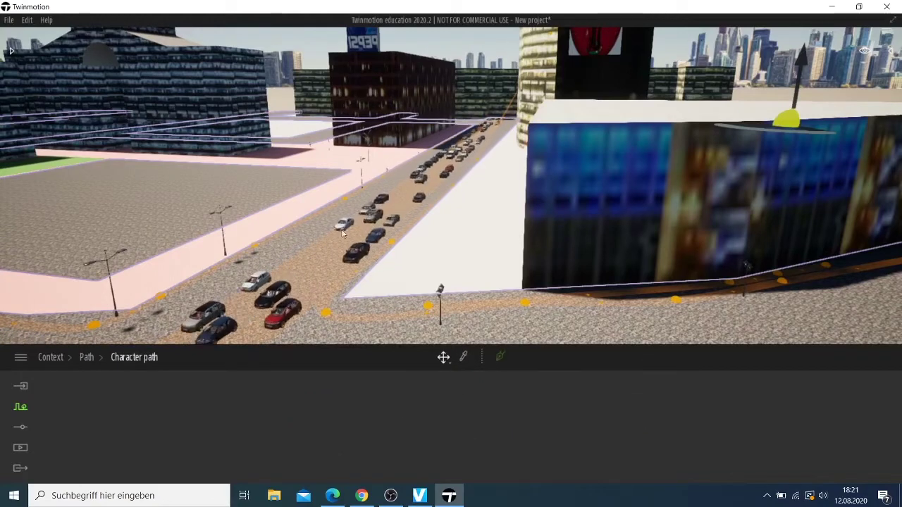
{"action": "key", "text": "Escape"}
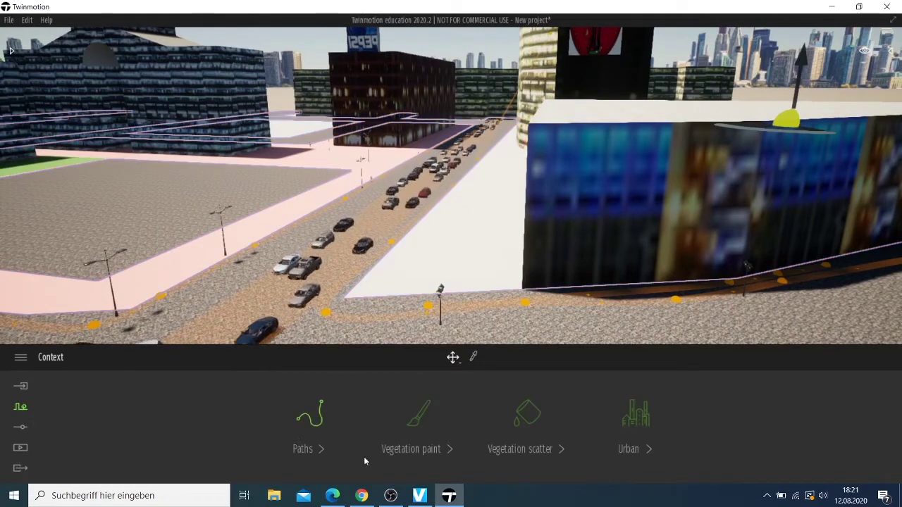
{"action": "left_click", "coordinate": [316, 428]}
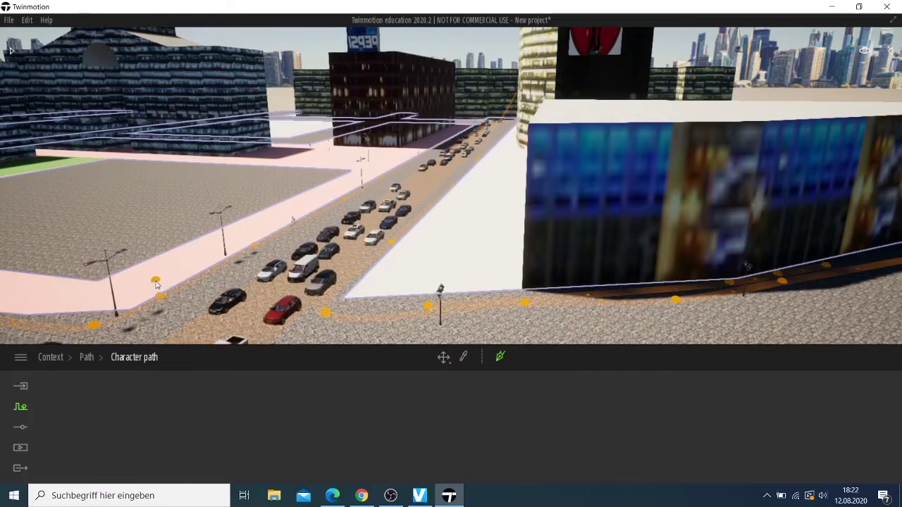
{"action": "key", "text": "Escape"}
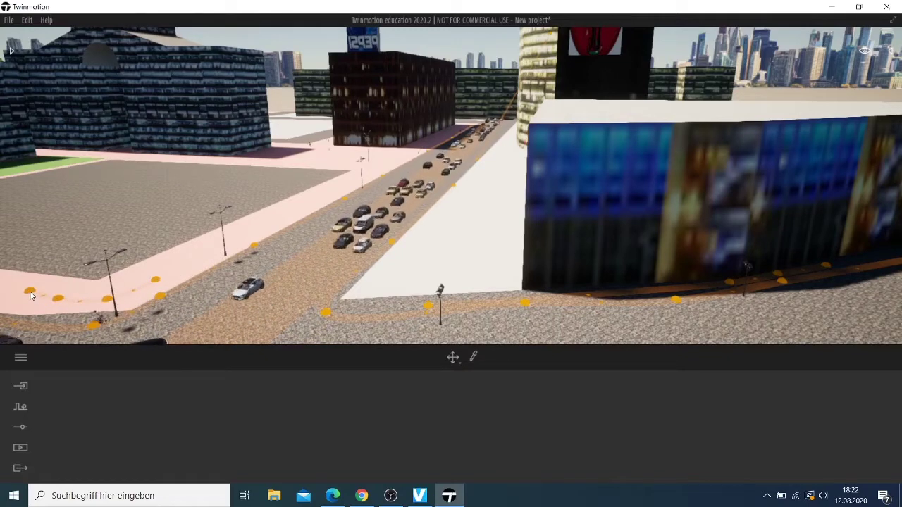
Fly the camera sideways along the busy road past the plaza toward the grey hall.
{"action": "key", "text": "Up"}
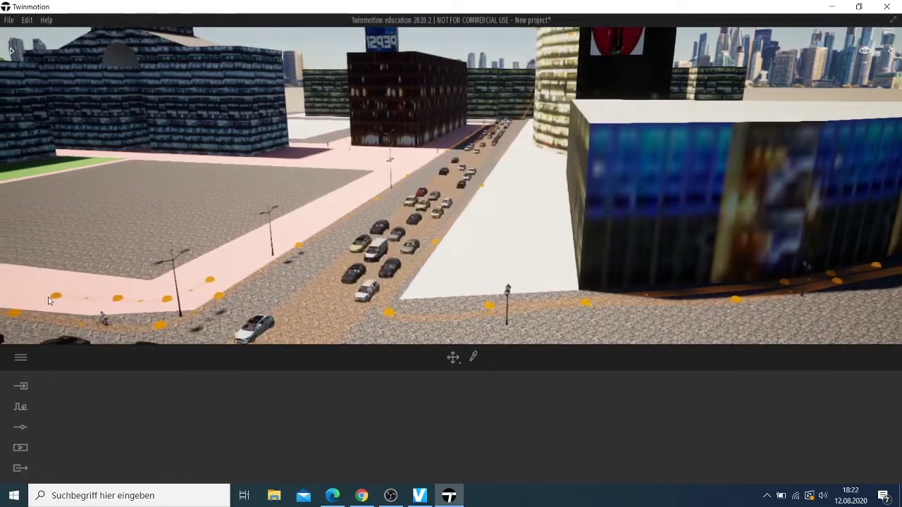
{"action": "key", "text": "Left"}
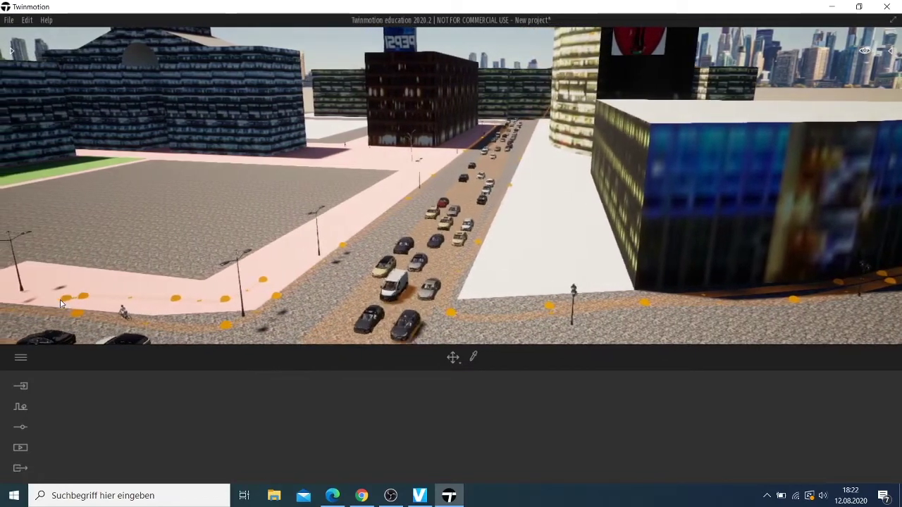
{"action": "key", "text": "Left"}
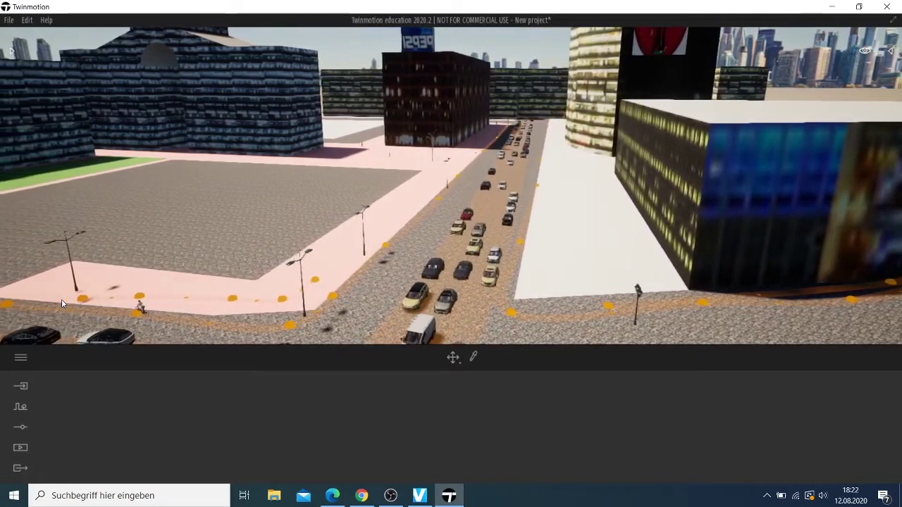
{"action": "key", "text": "Left"}
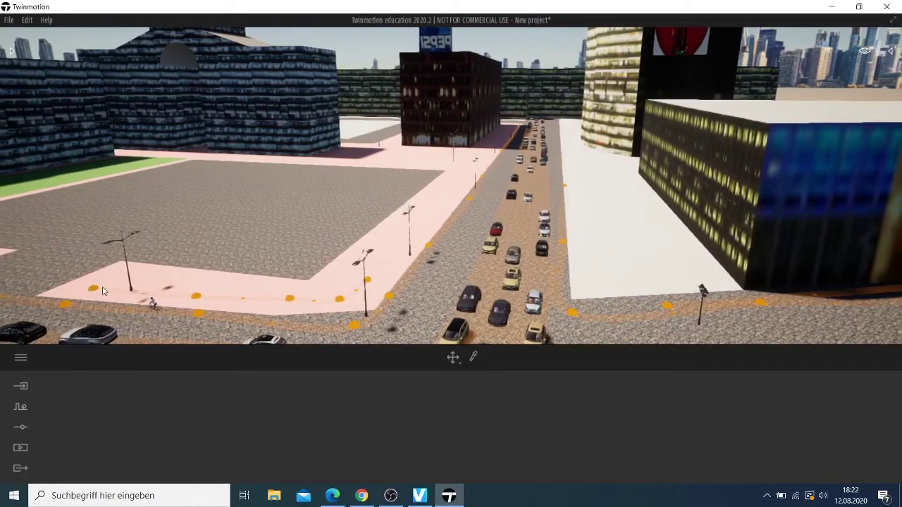
{"action": "key", "text": "Left"}
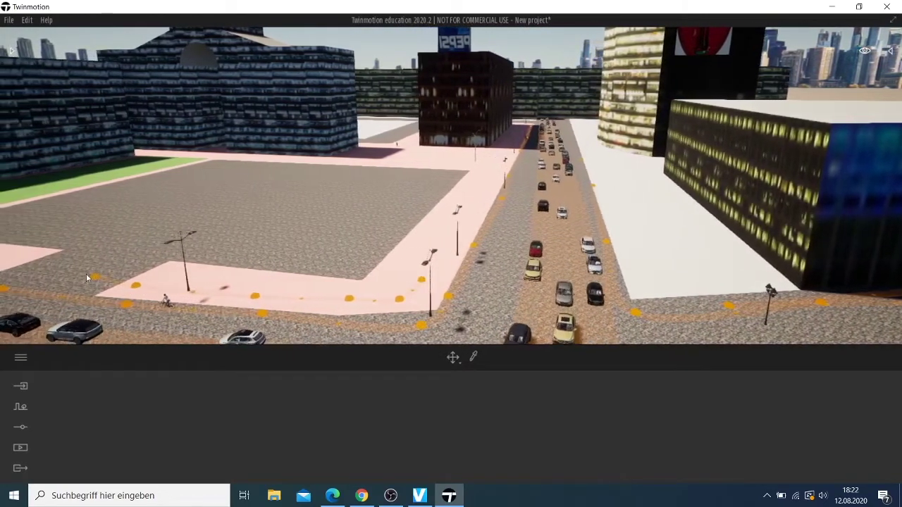
{"action": "key", "text": "Left"}
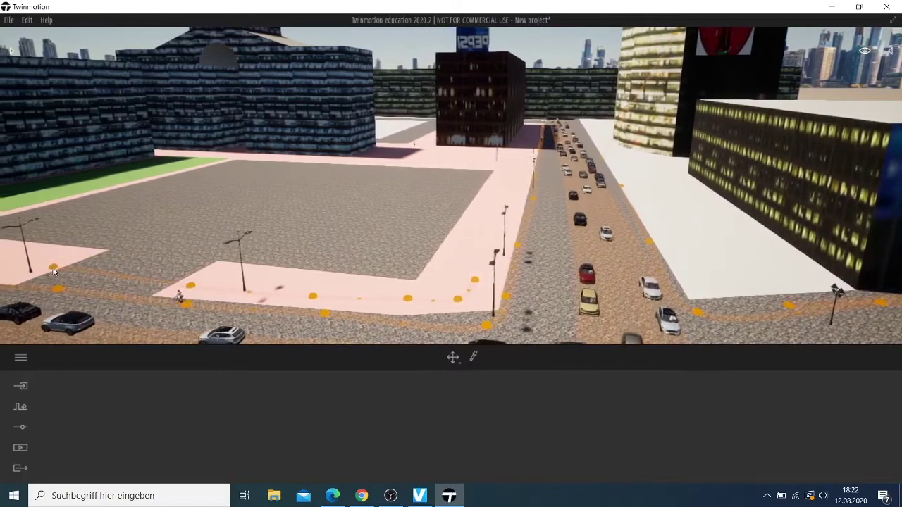
{"action": "key", "text": "Left"}
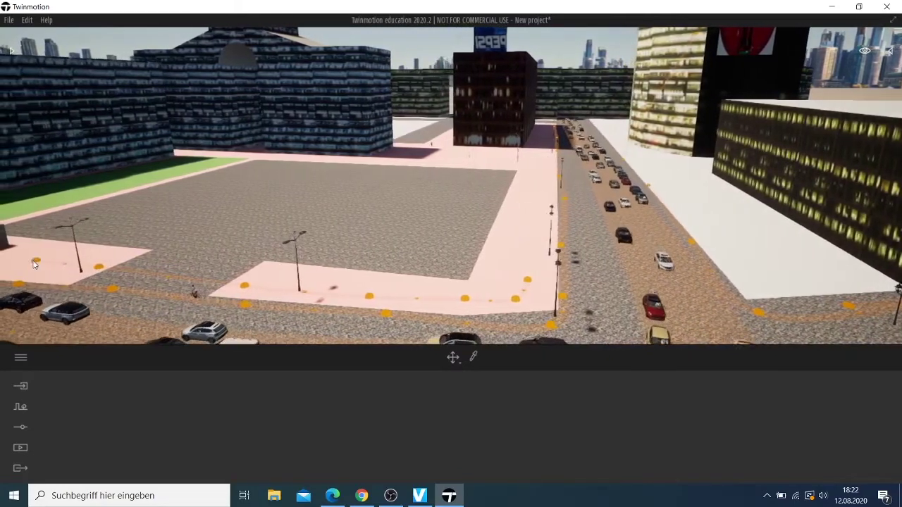
{"action": "key", "text": "Left"}
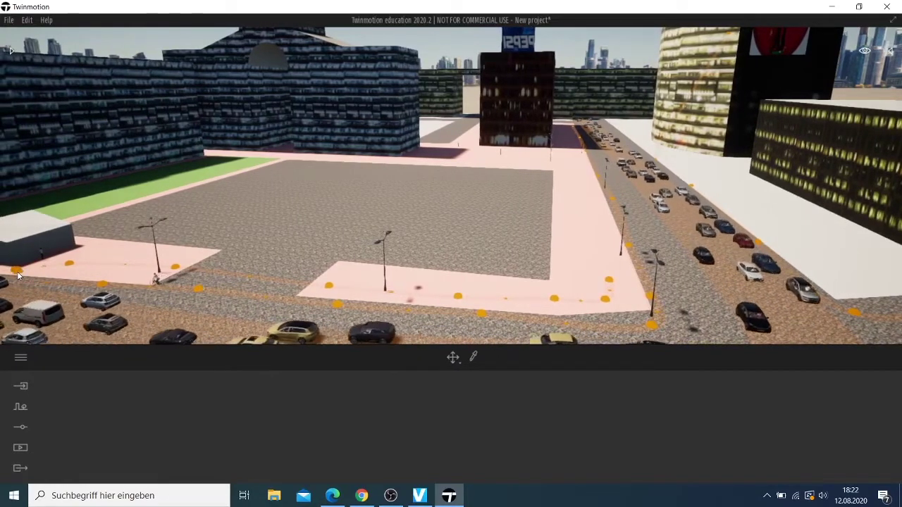
{"action": "key", "text": "Left"}
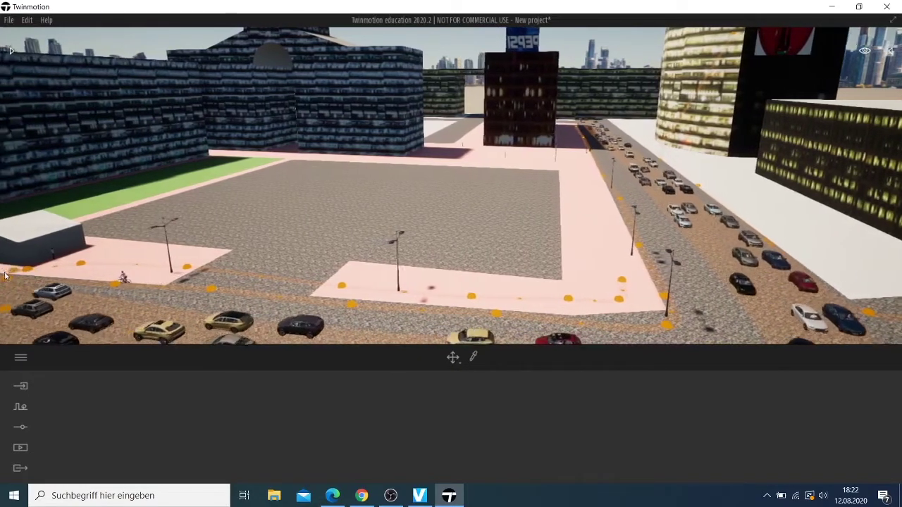
{"action": "key", "text": "Left"}
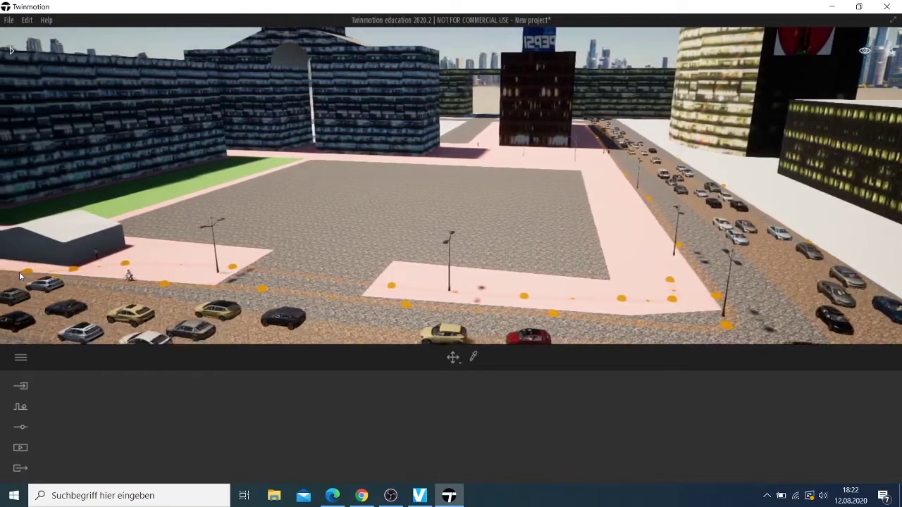
{"action": "key", "text": "Left"}
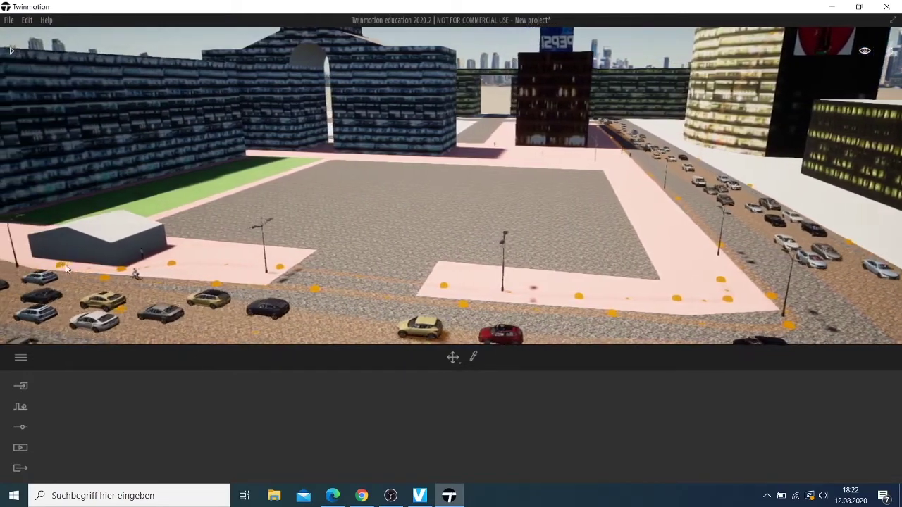
{"action": "key", "text": "Left"}
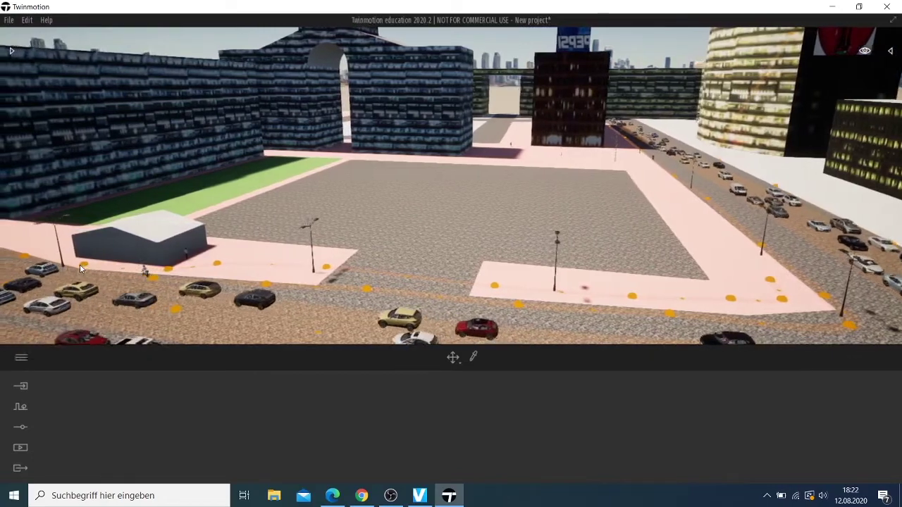
{"action": "key", "text": "Left"}
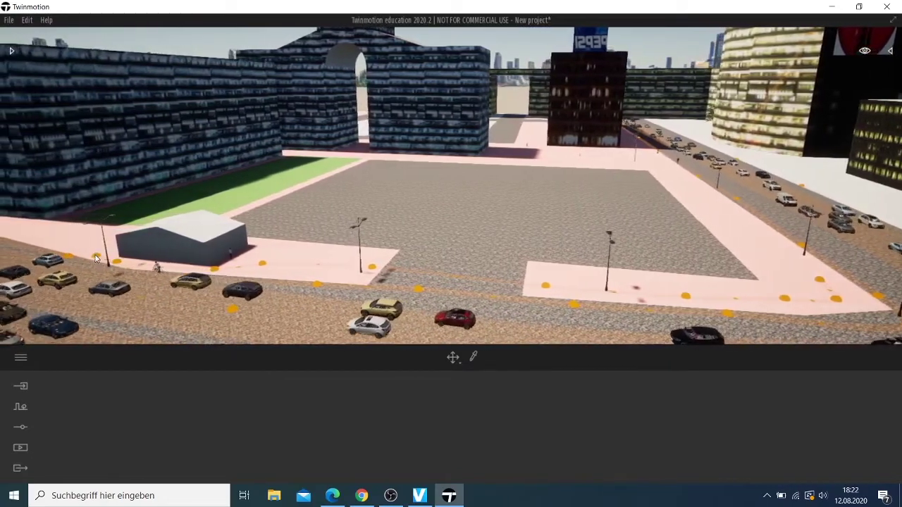
{"action": "key", "text": "Left"}
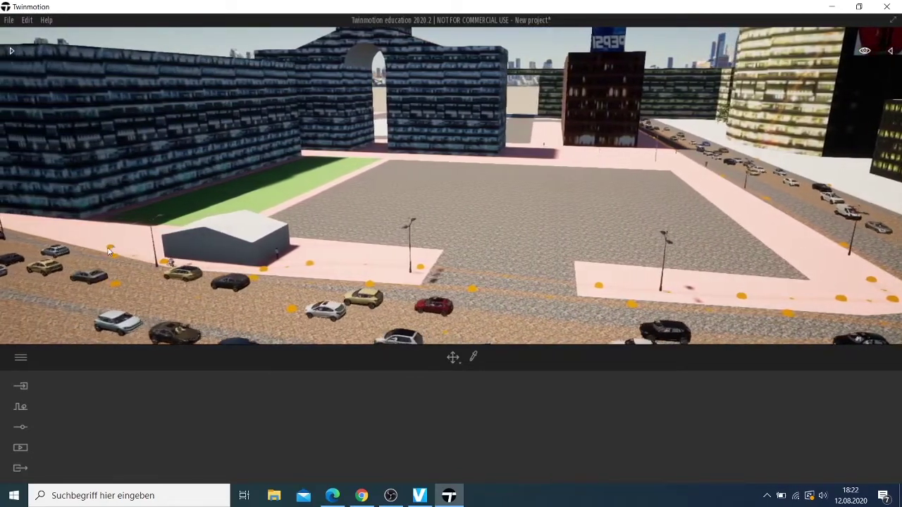
{"action": "key", "text": "Left"}
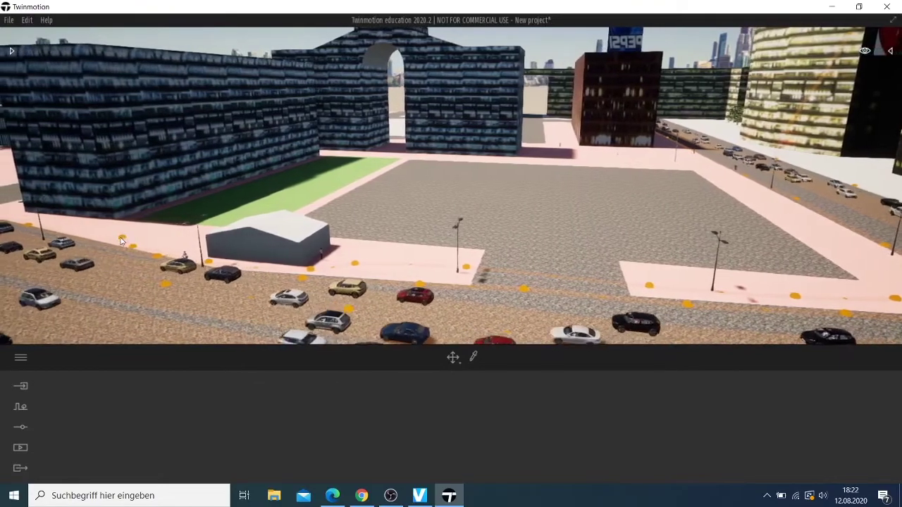
{"action": "key", "text": "Left"}
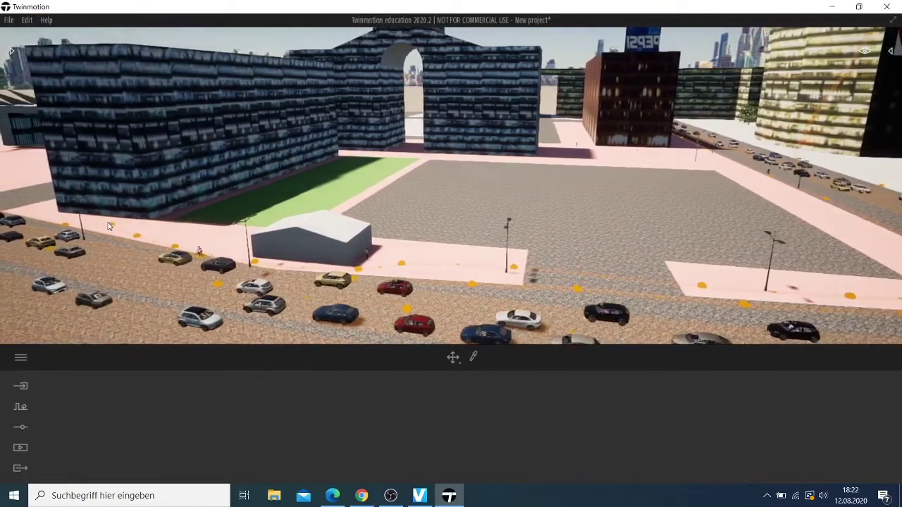
{"action": "key", "text": "Left"}
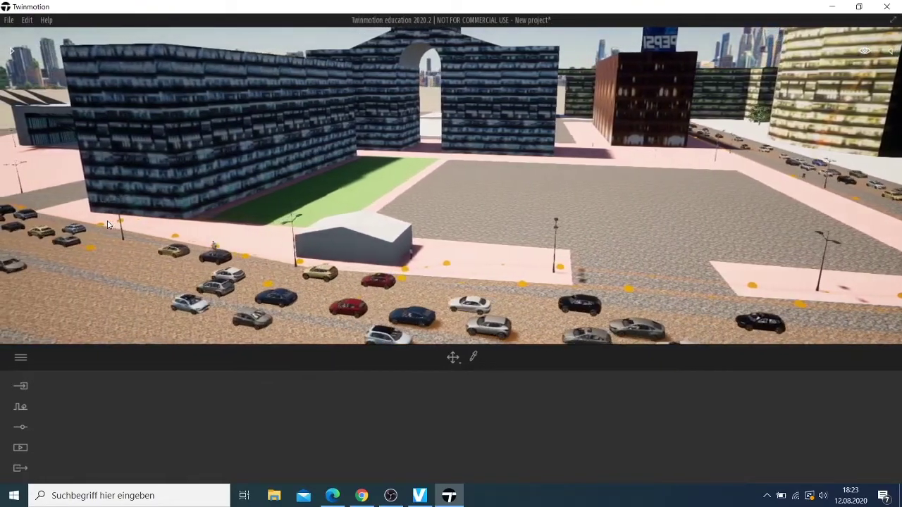
{"action": "key", "text": "Left"}
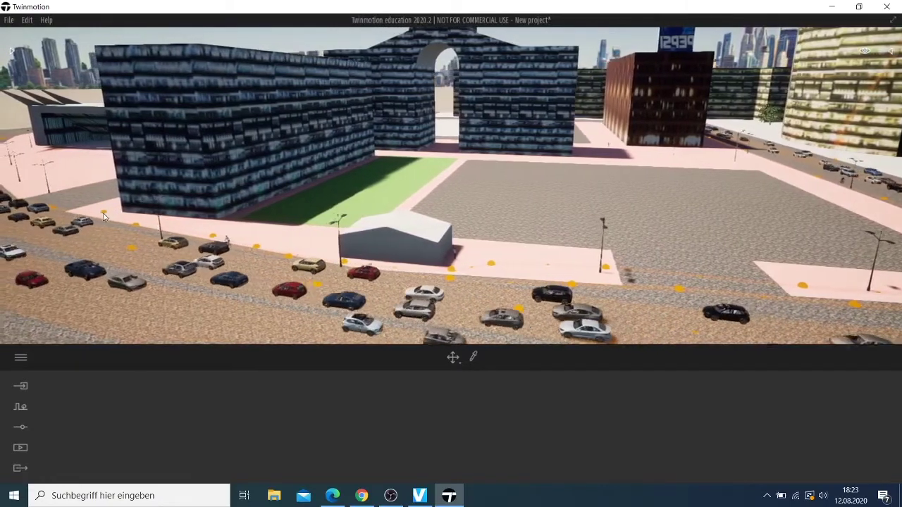
{"action": "key", "text": "Left"}
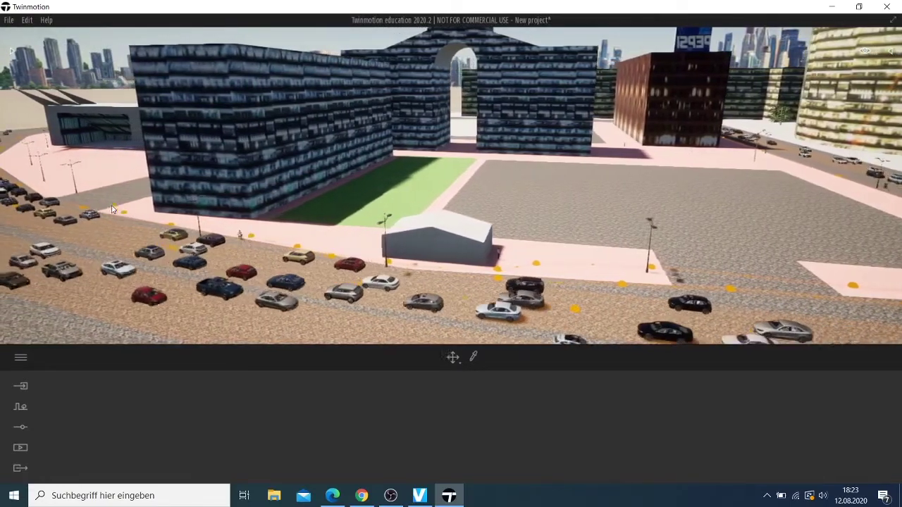
{"action": "key", "text": "Left"}
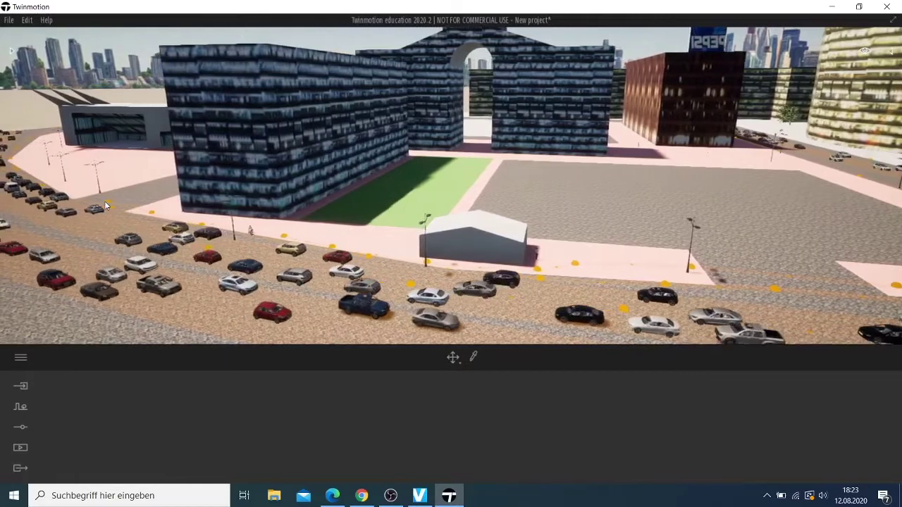
{"action": "key", "text": "Left"}
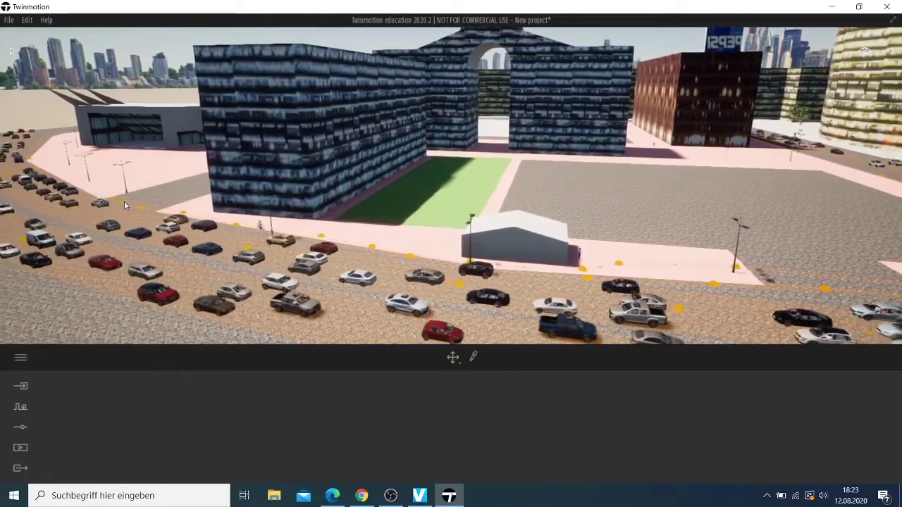
{"action": "key", "text": "Left"}
{"action": "key", "text": "Left"}
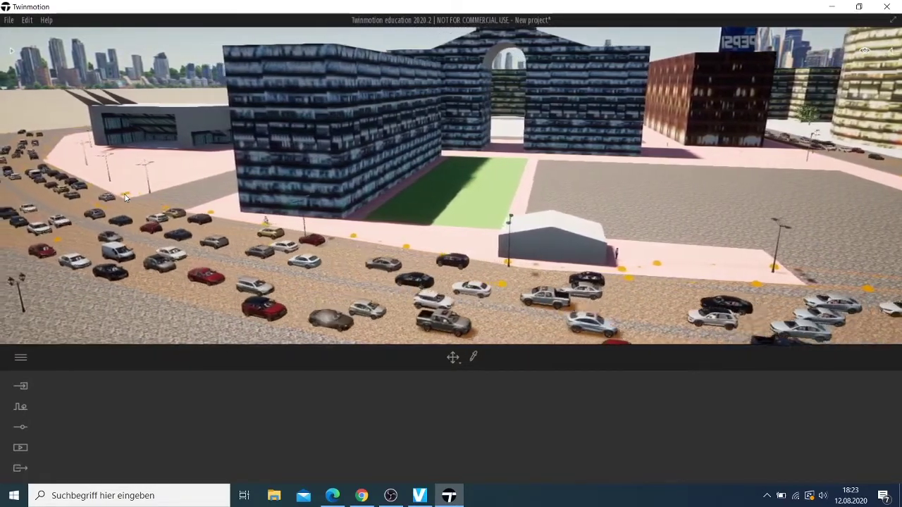
{"action": "key", "text": "Left"}
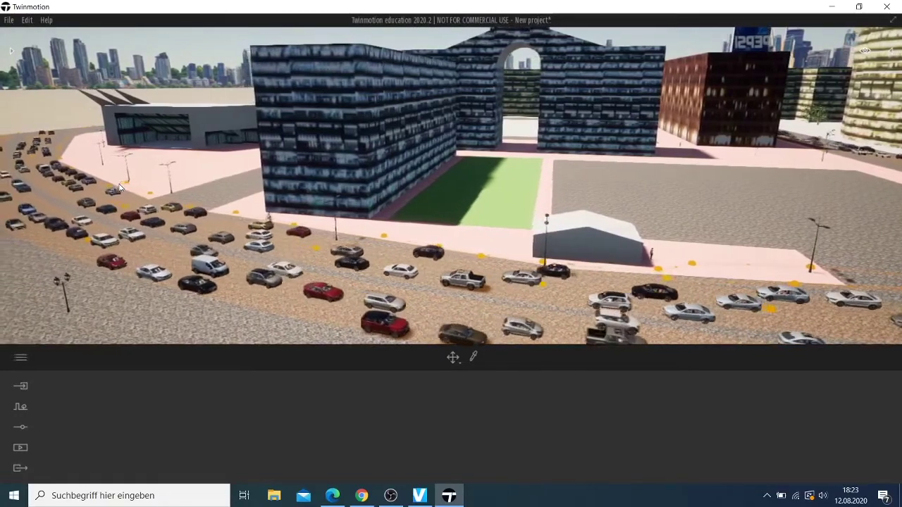
{"action": "key", "text": "Left"}
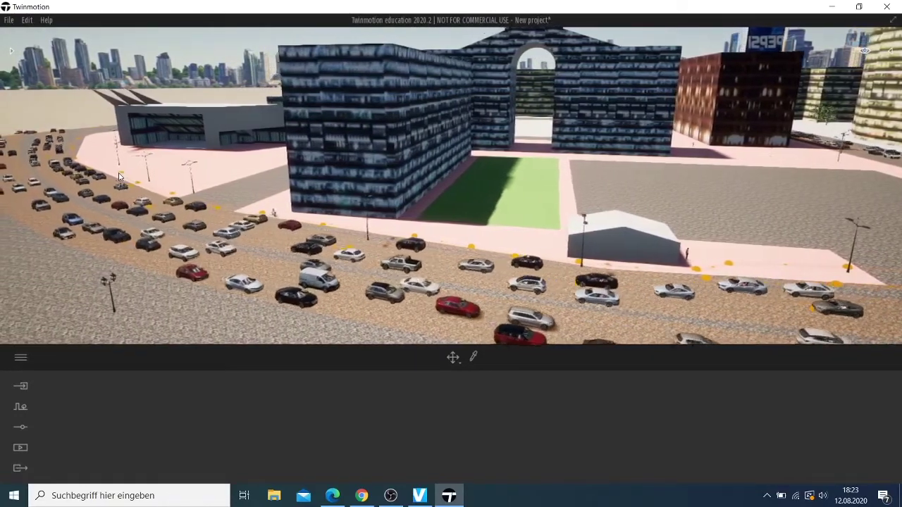
{"action": "key", "text": "Left"}
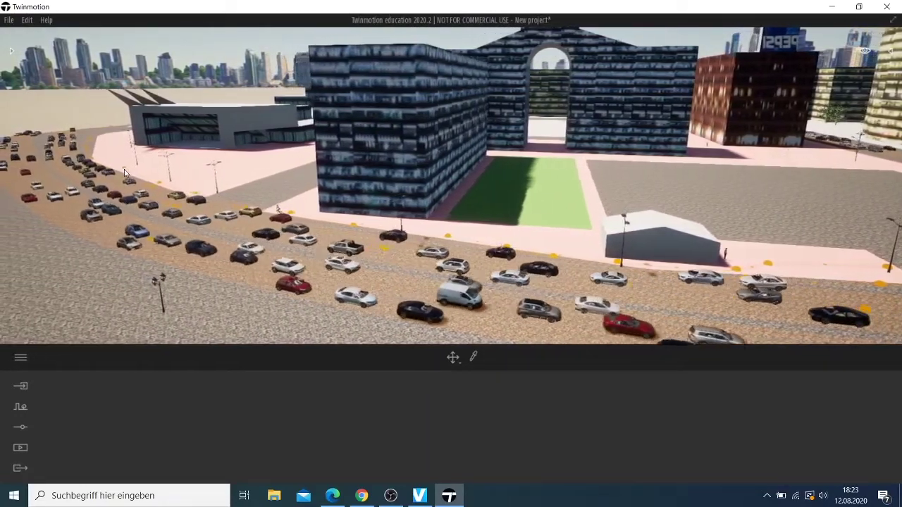
{"action": "key", "text": "Left"}
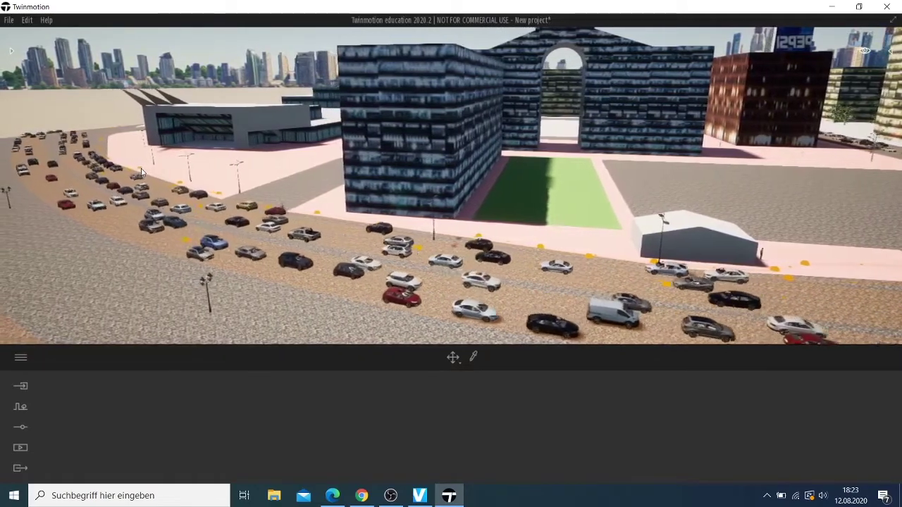
{"action": "key", "text": "Left"}
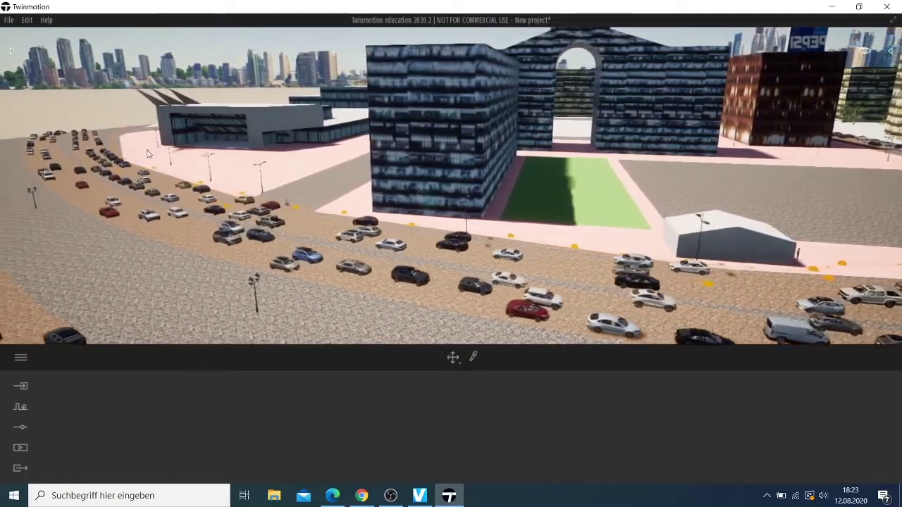
{"action": "key", "text": "Left"}
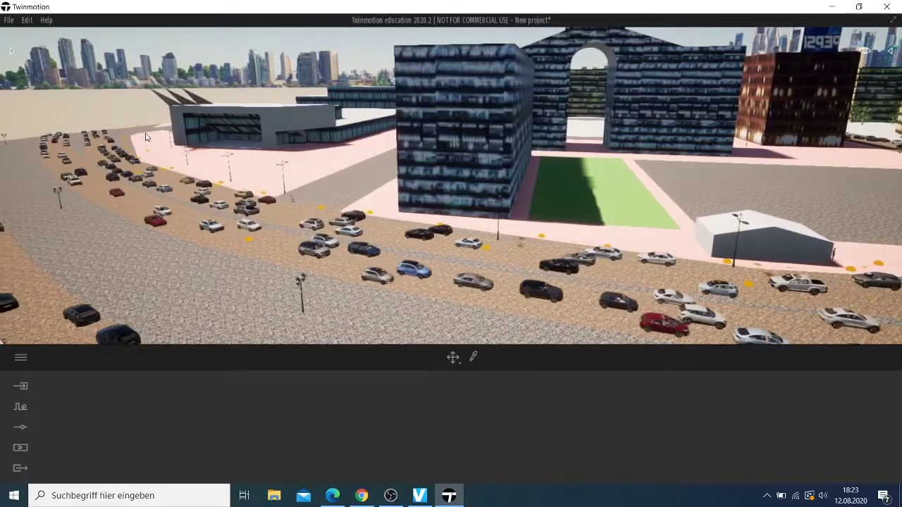
Move along the road and raise the pedestrian path density to 38%, then zoom closer.
{"action": "key", "text": "Left"}
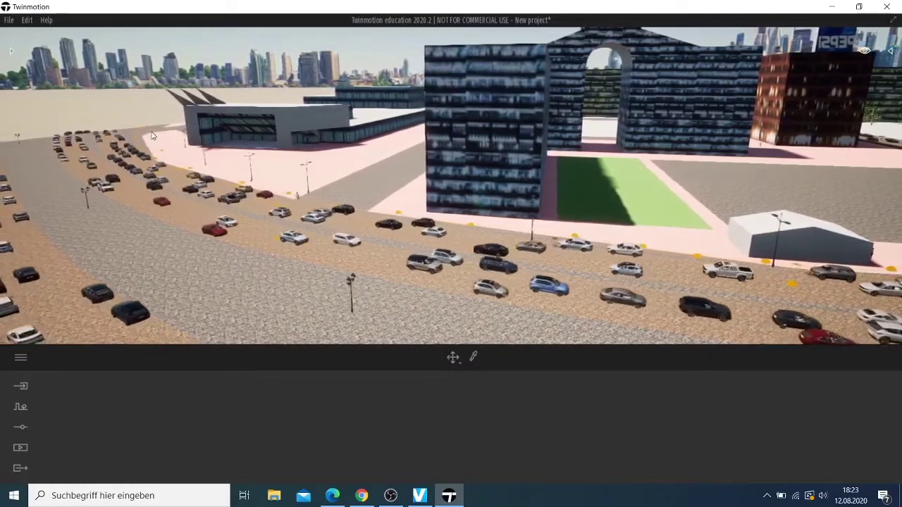
{"action": "key", "text": "Left"}
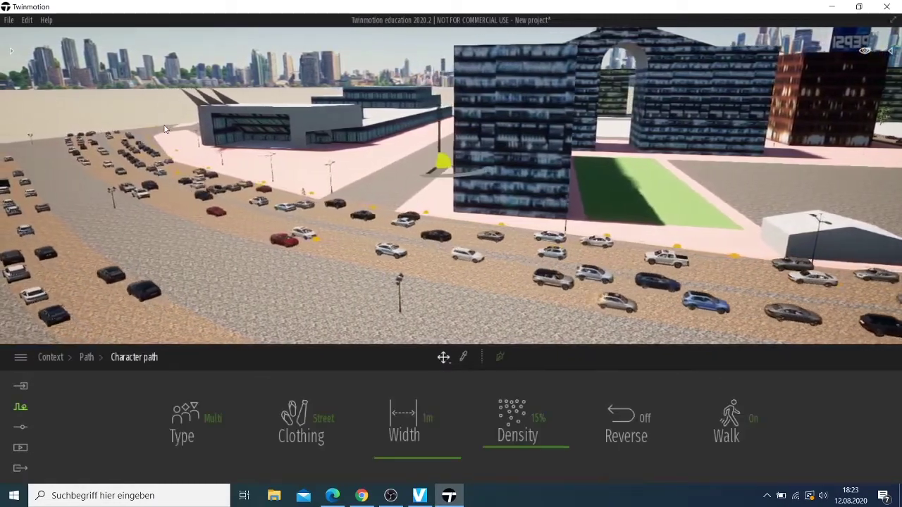
{"action": "key", "text": "Left"}
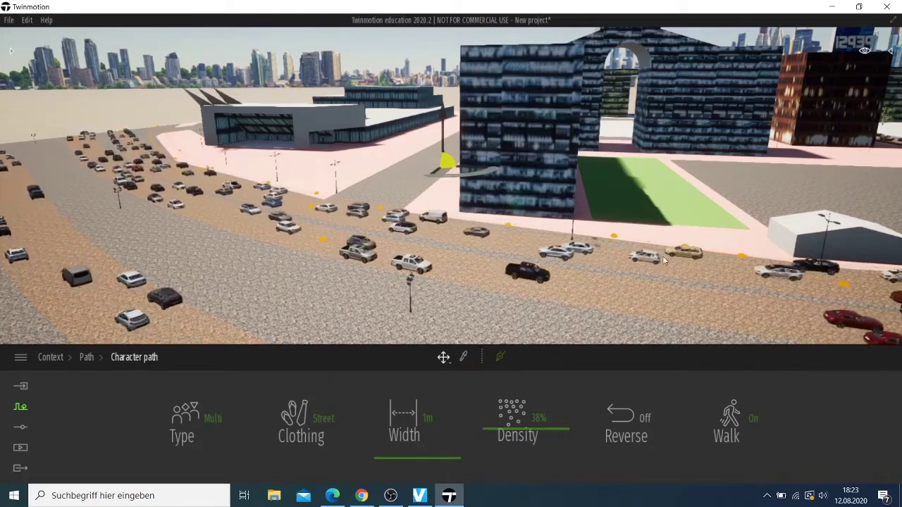
{"action": "scroll", "coordinate": [694, 251], "scroll_direction": "up", "scroll_amount": 3}
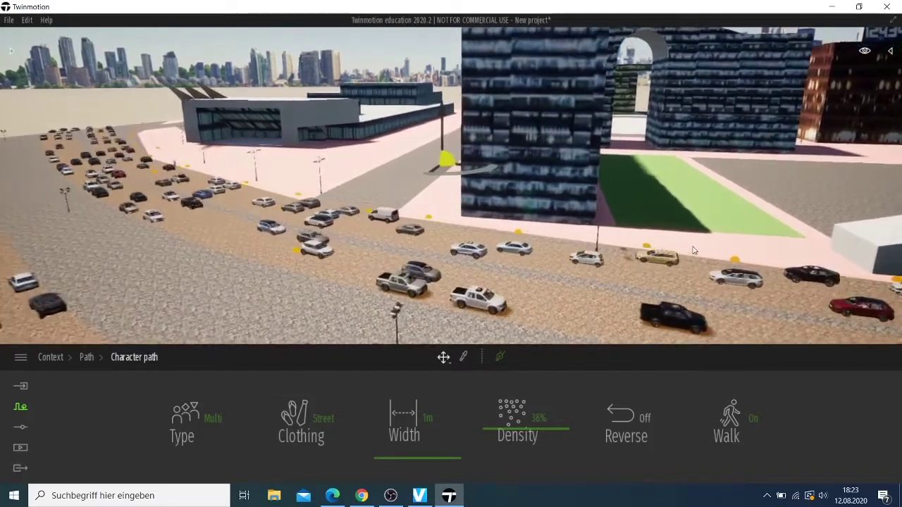
{"action": "scroll", "coordinate": [682, 251], "scroll_direction": "up", "scroll_amount": 3}
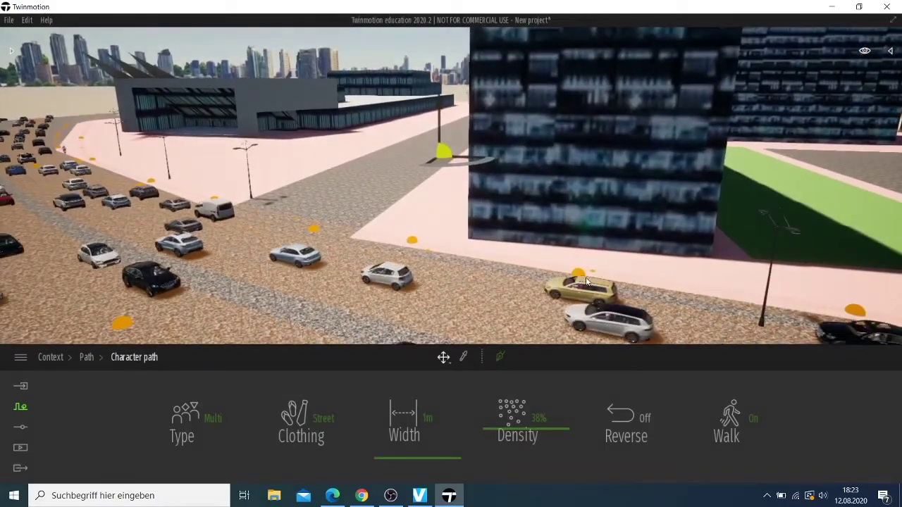
Raise the bicycle path's vehicle density to 61%.
{"action": "left_click", "coordinate": [582, 275]}
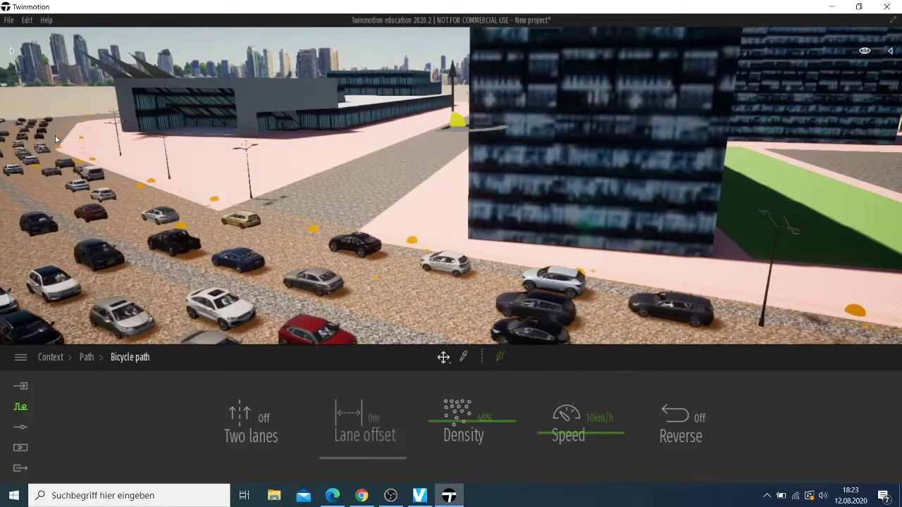
{"action": "left_click", "coordinate": [55, 136]}
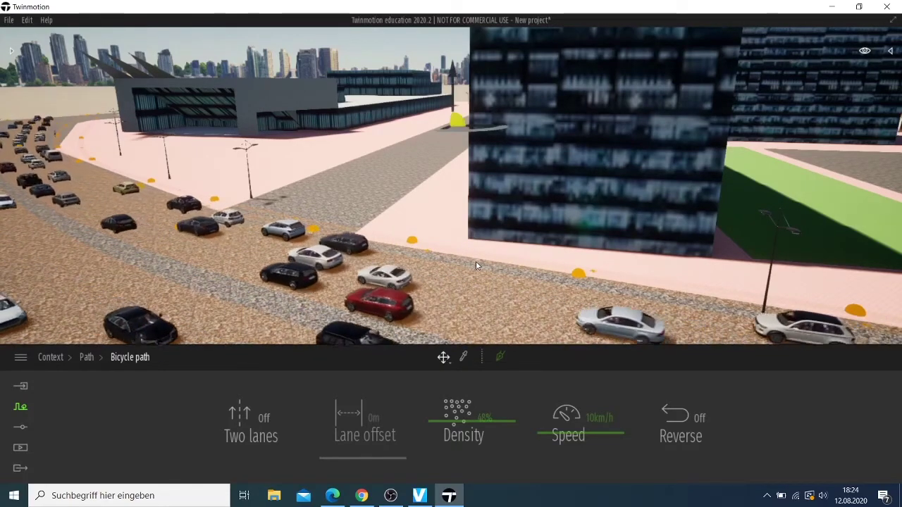
{"action": "left_click_drag", "start_coordinate": [476, 417], "coordinate": [466, 413]}
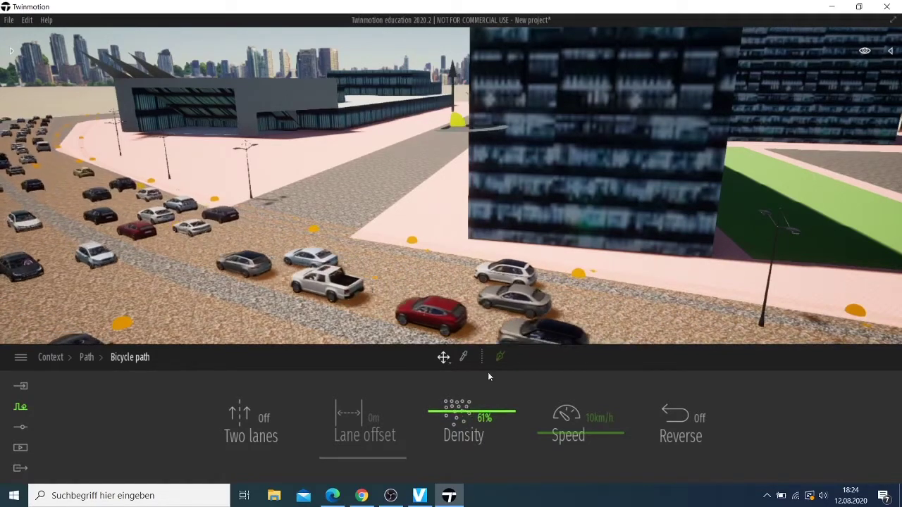
{"action": "scroll", "coordinate": [630, 266], "scroll_direction": "down", "scroll_amount": 5}
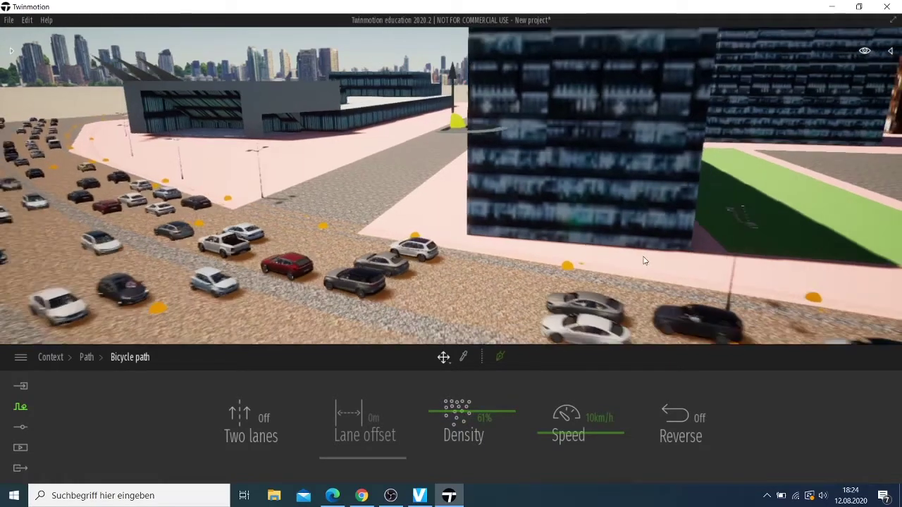
{"action": "scroll", "coordinate": [680, 281], "scroll_direction": "down", "scroll_amount": 3}
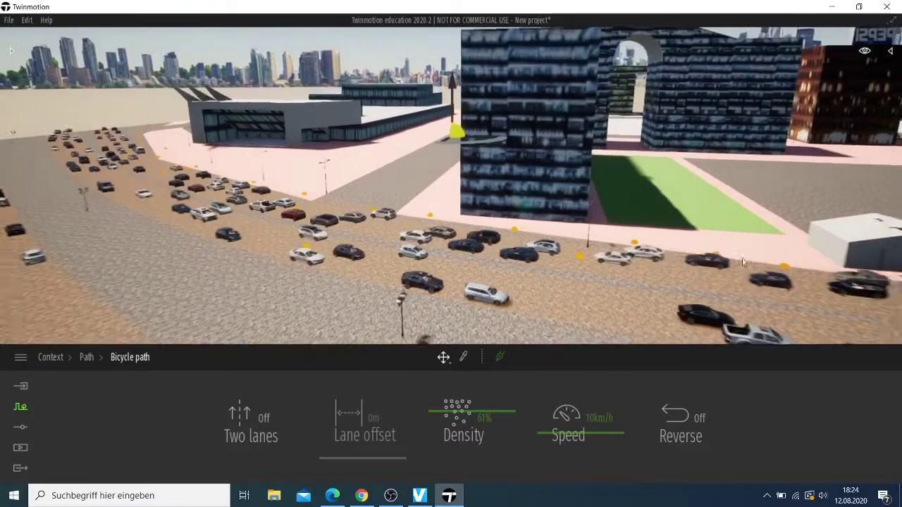
Orbit around the plaza to check the cars driving on the bicycle path.
{"action": "mouse_move", "coordinate": [892, 211]}
{"action": "right_mouse_down"}
{"action": "mouse_move", "coordinate": [883, 243]}
{"action": "mouse_move", "coordinate": [864, 247]}
{"action": "right_mouse_up"}
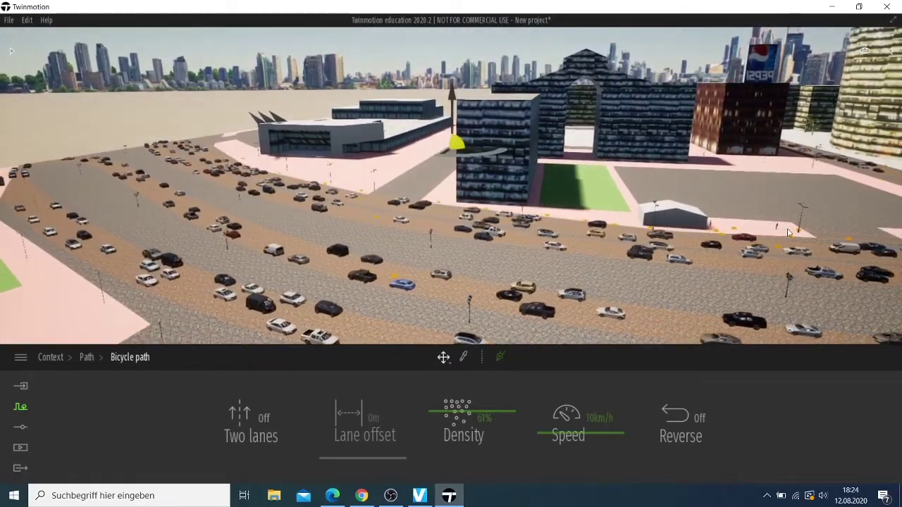
{"action": "right_click_drag", "start_coordinate": [787, 234], "coordinate": [811, 245]}
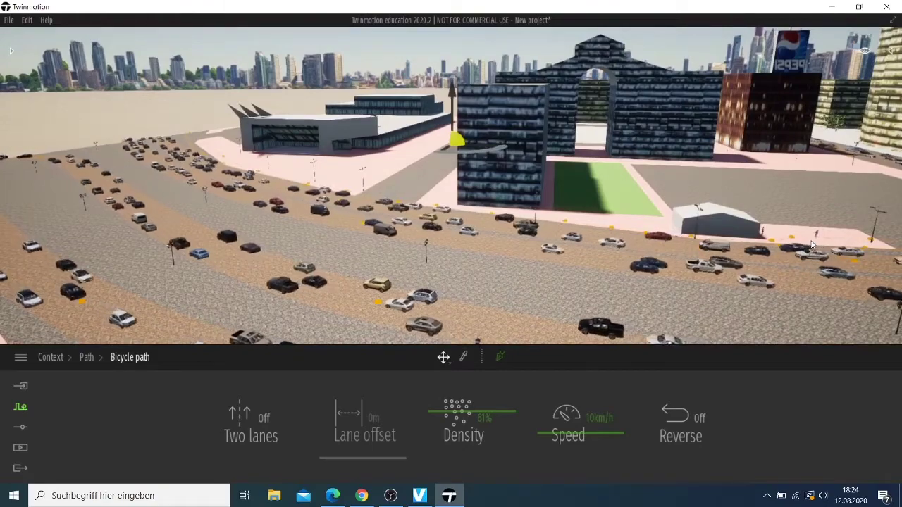
{"action": "scroll", "coordinate": [813, 245], "scroll_direction": "up", "scroll_amount": 2}
{"action": "scroll", "coordinate": [813, 244], "scroll_direction": "up", "scroll_amount": 2}
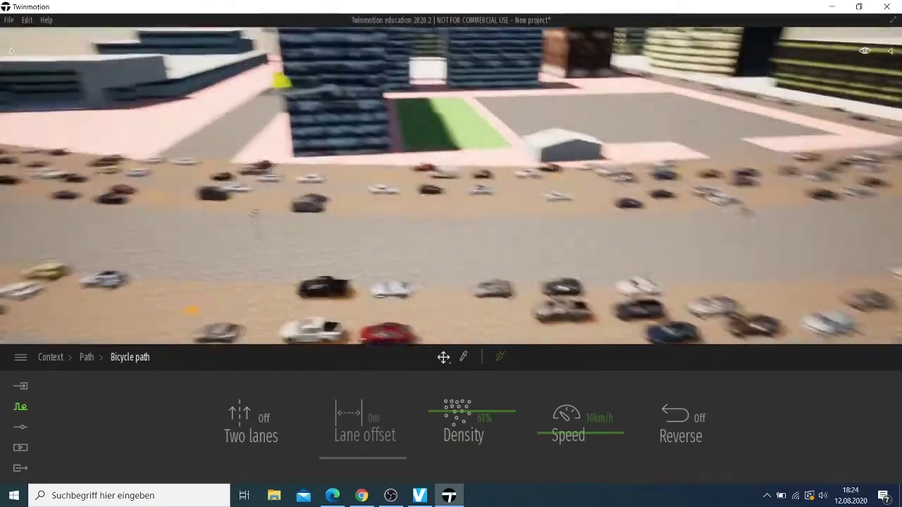
{"action": "right_click_drag", "start_coordinate": [812, 245], "coordinate": [601, 245]}
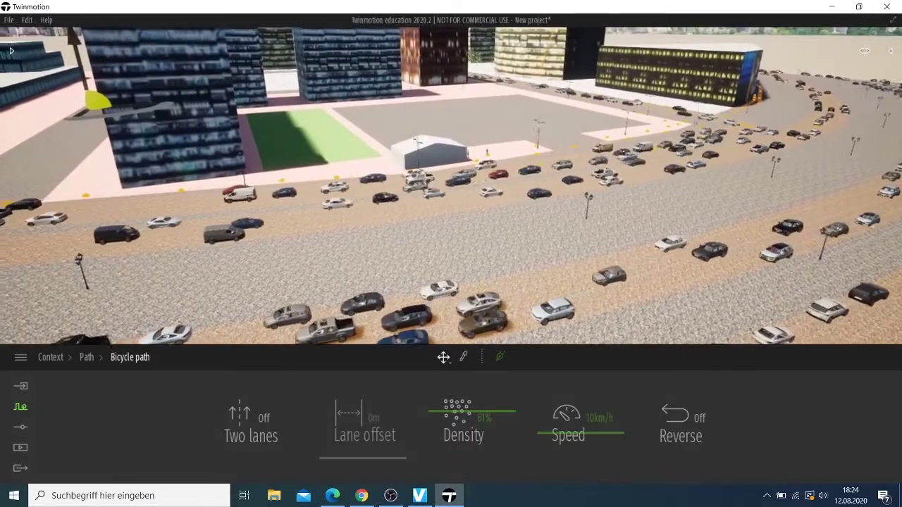
Pan and swing the camera across the plaza toward the tall building.
{"action": "key", "text": "Left"}
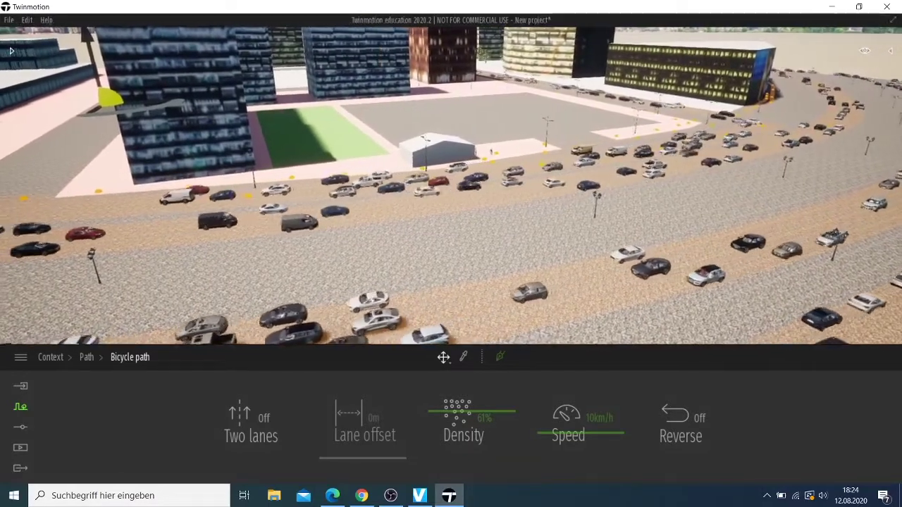
{"action": "key", "text": "Down"}
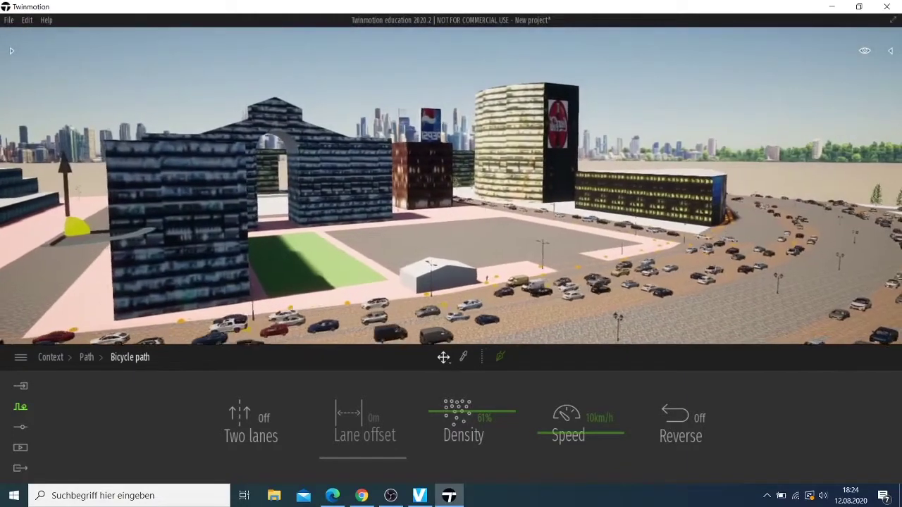
{"action": "key", "text": "Left"}
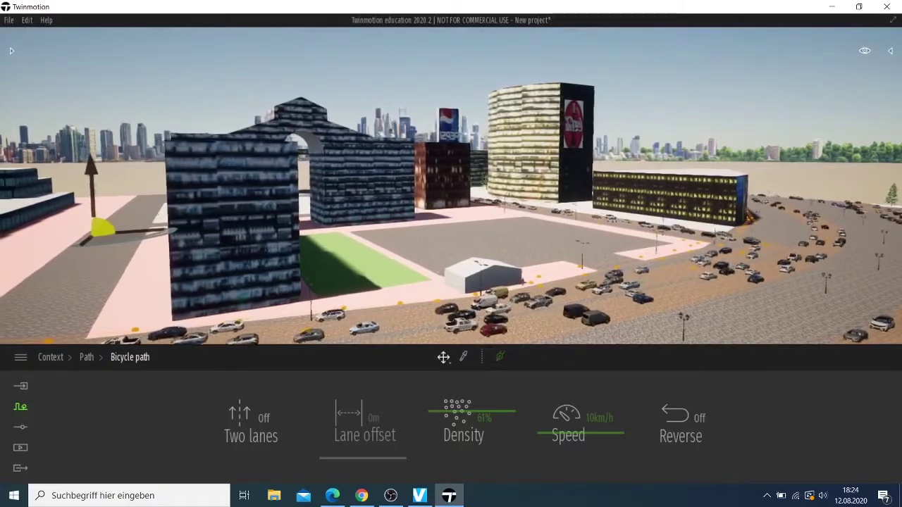
{"action": "left_click_drag", "start_coordinate": [603, 221], "coordinate": [705, 222]}
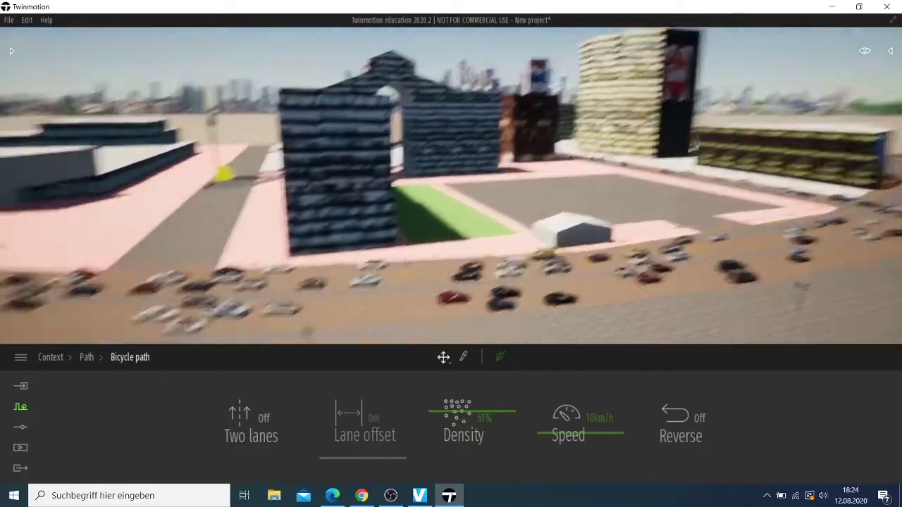
{"action": "key", "text": "Right"}
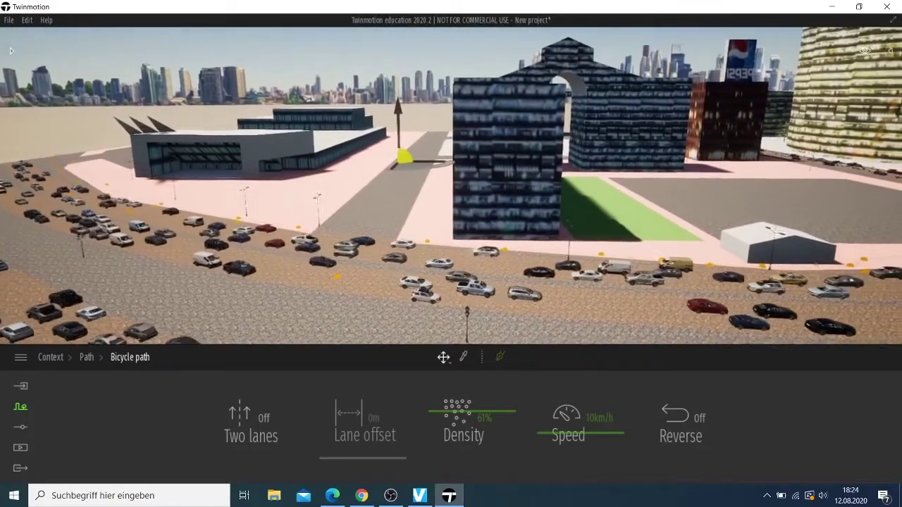
{"action": "key", "text": "Right"}
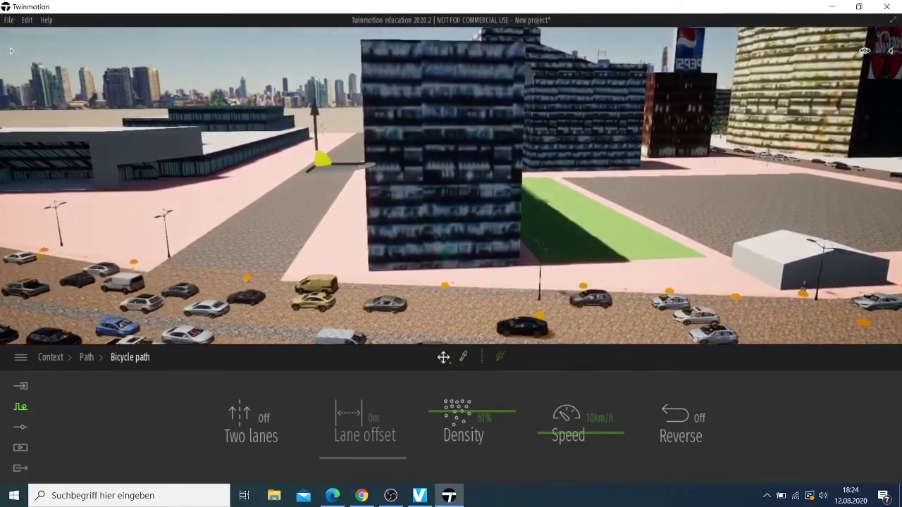
{"action": "key", "text": "Right"}
{"action": "key", "text": "Right"}
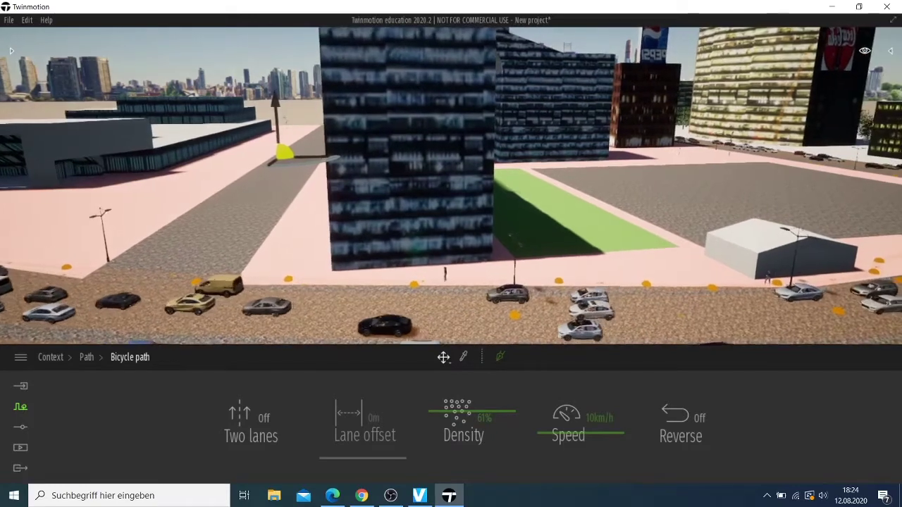
{"action": "key", "text": "Right"}
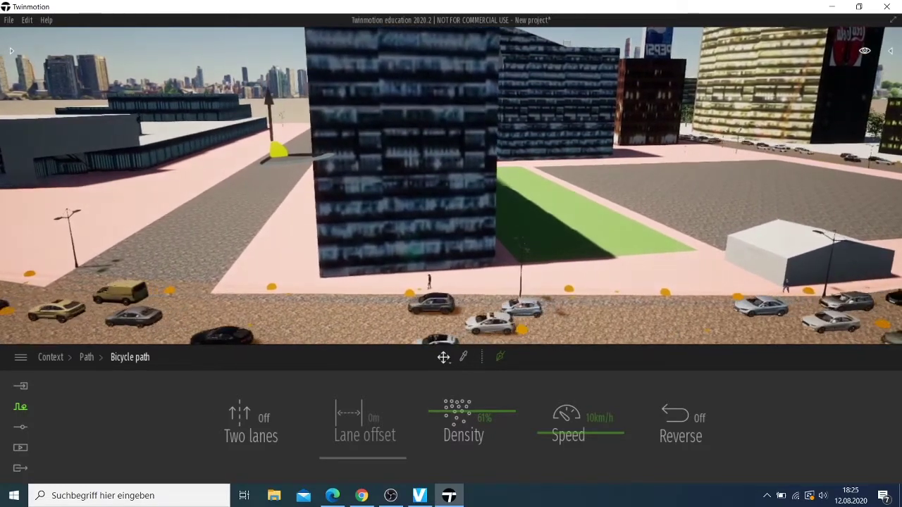
Fly down to street level by the dark tower and slide along the street.
{"action": "key", "text": "Up"}
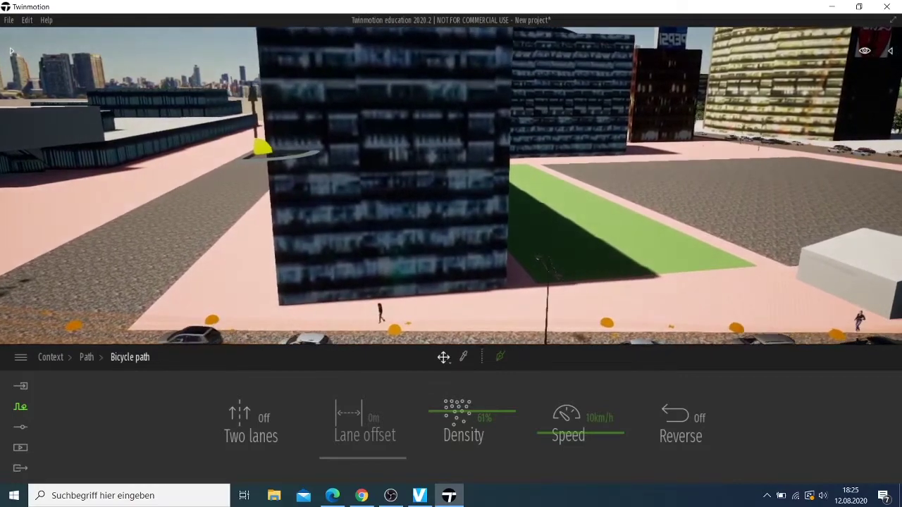
{"action": "key", "text": "Up"}
{"action": "key", "text": "Down"}
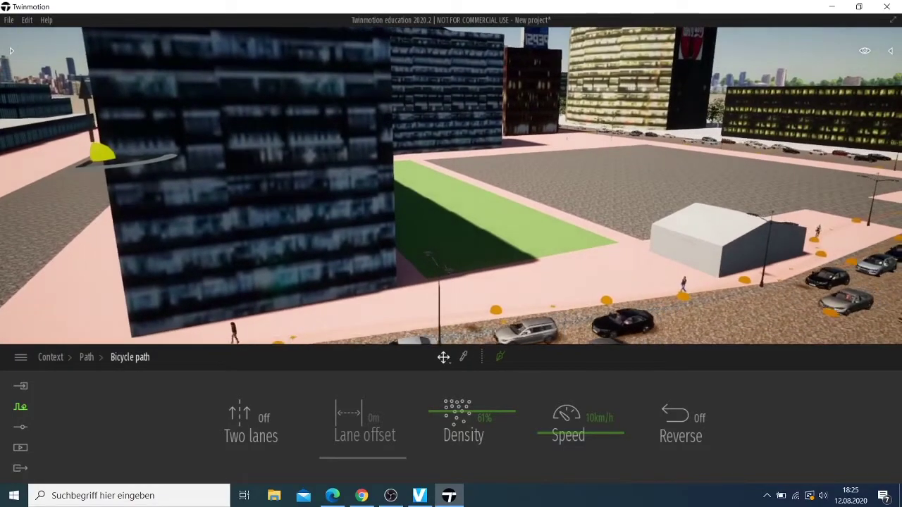
{"action": "key", "text": "Right"}
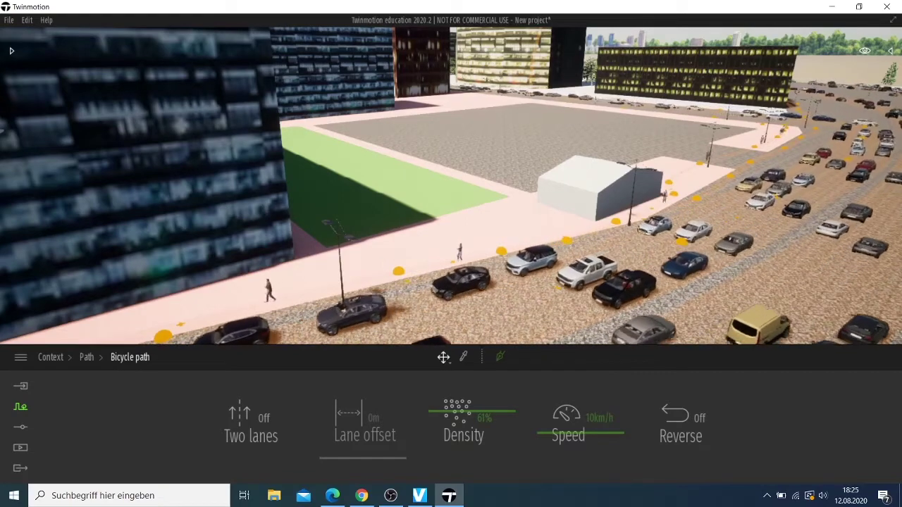
{"action": "key", "text": "Left"}
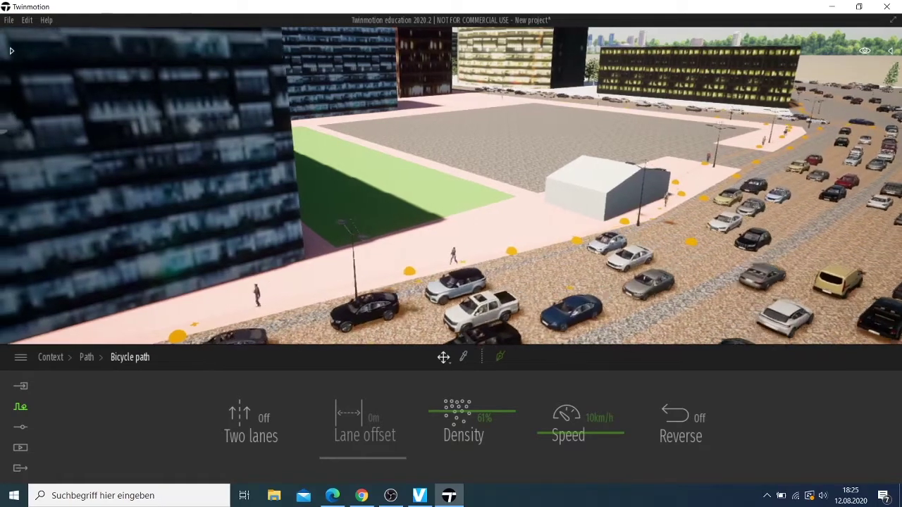
{"action": "key", "text": "Left"}
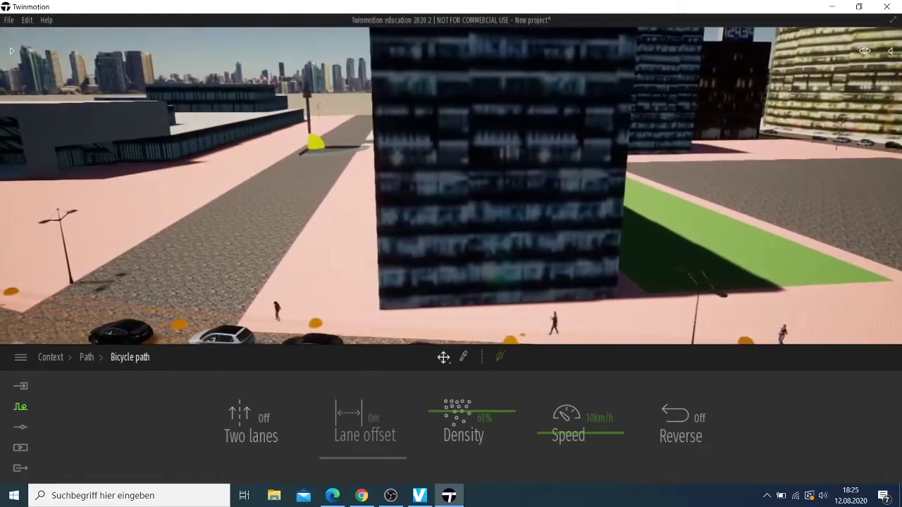
{"action": "key", "text": "Left"}
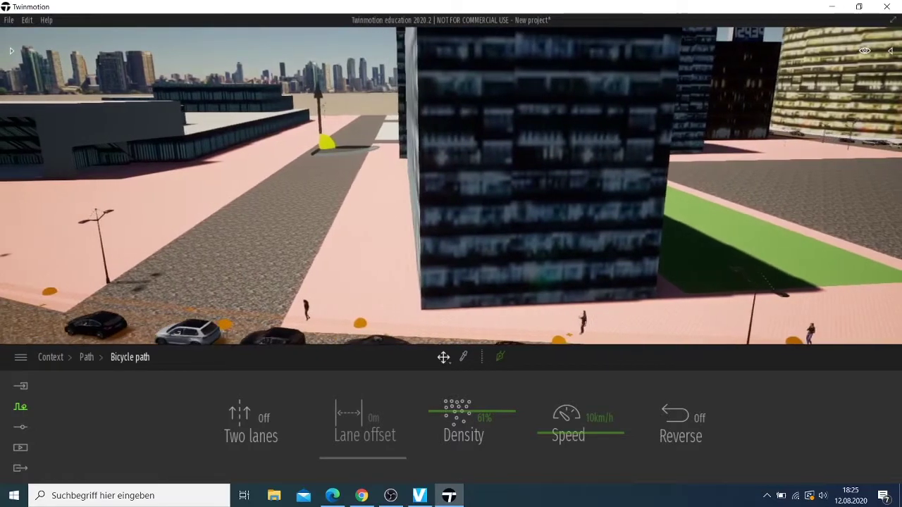
{"action": "key", "text": "Left"}
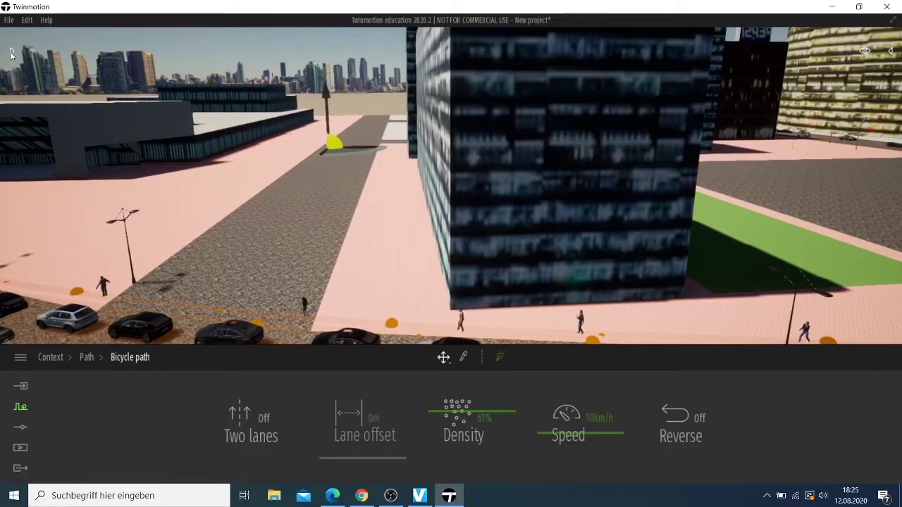
Place a Group06 crowd from Characters > Groups on the sidewalk by the tower.
{"action": "left_click", "coordinate": [10, 53]}
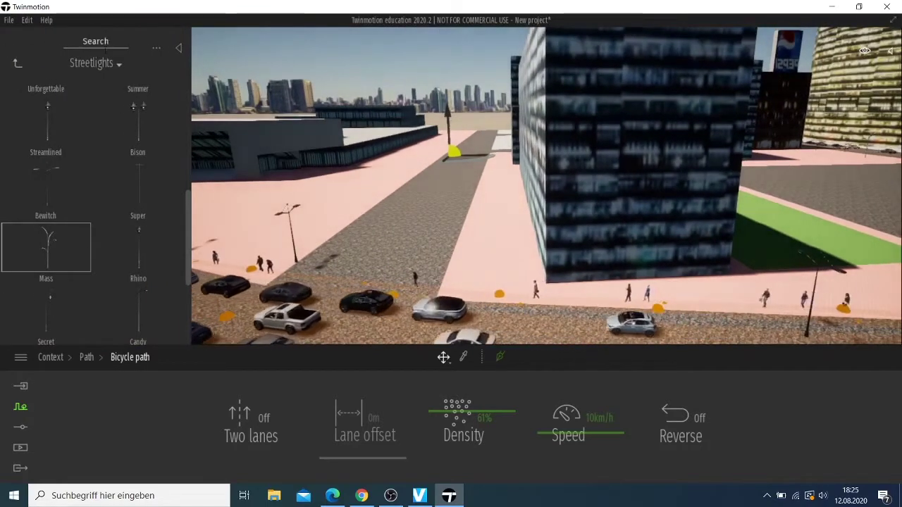
{"action": "left_click", "coordinate": [103, 64]}
{"action": "left_click", "coordinate": [94, 88]}
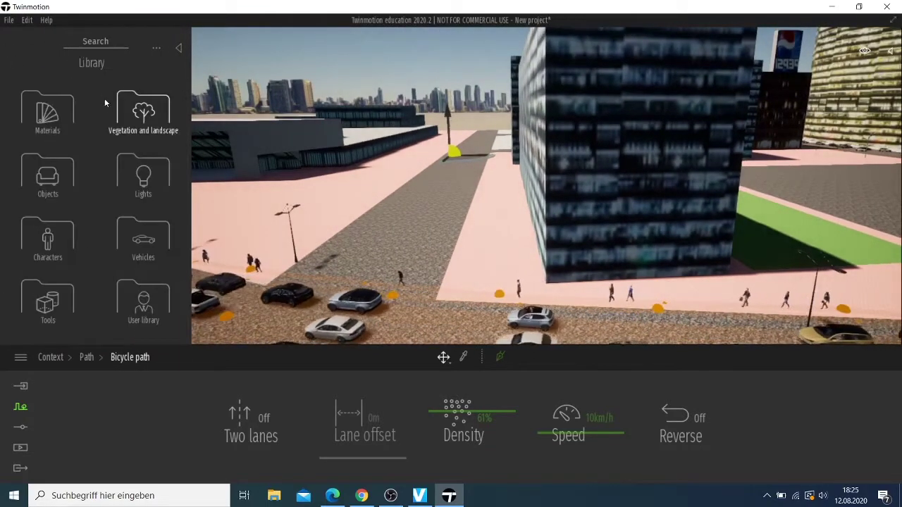
{"action": "left_click", "coordinate": [62, 246]}
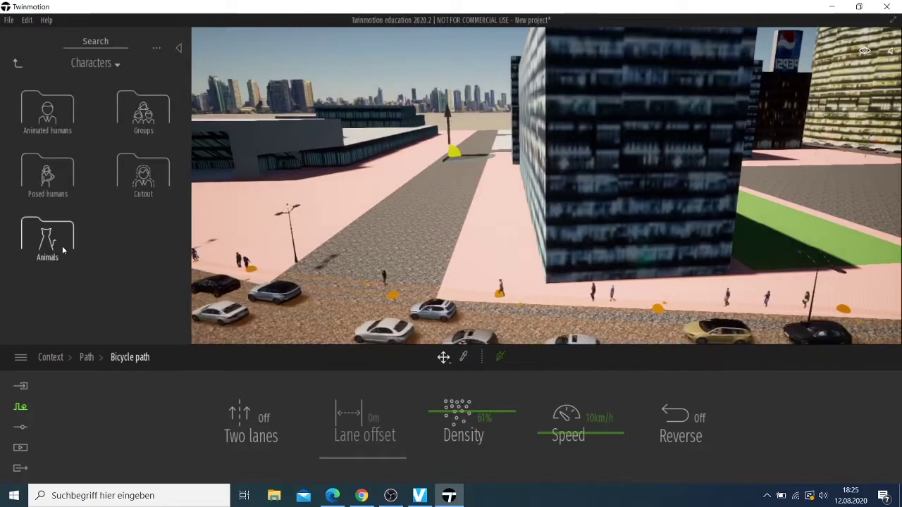
{"action": "left_click", "coordinate": [144, 116]}
{"action": "left_click", "coordinate": [126, 237]}
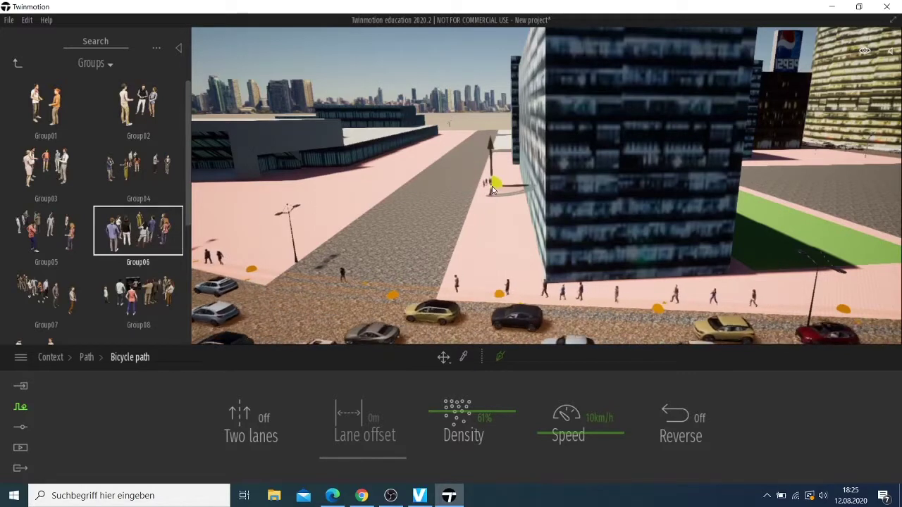
{"action": "left_click_drag", "start_coordinate": [309, 208], "coordinate": [493, 185]}
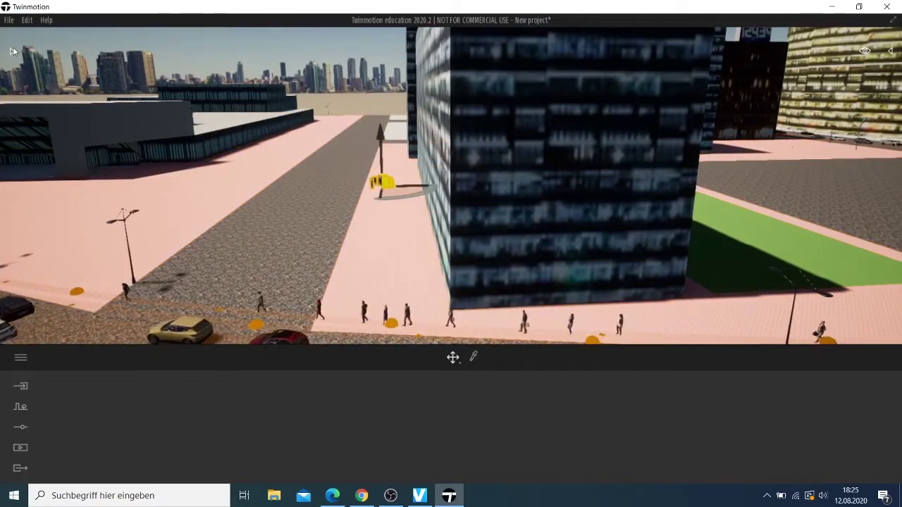
Add another Group06 crowd along the sidewalk and one on the left plaza.
{"action": "left_click", "coordinate": [13, 50]}
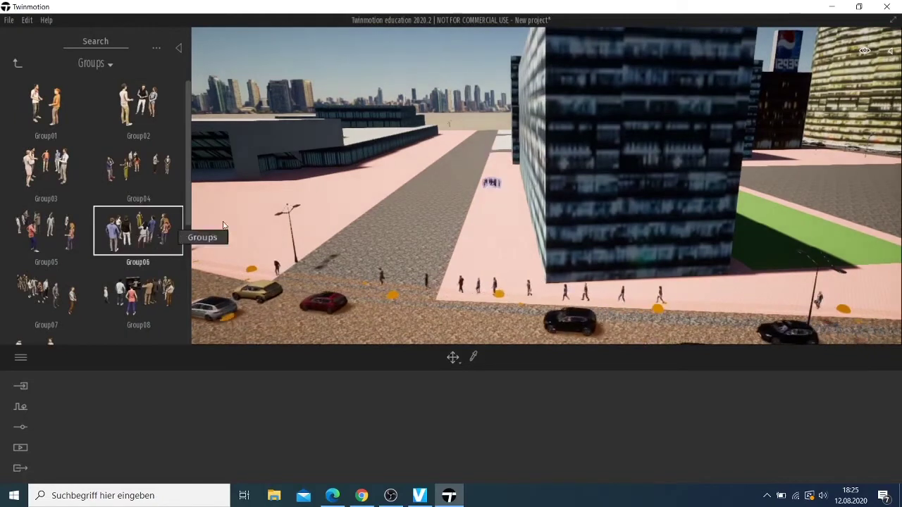
{"action": "mouse_move", "coordinate": [138, 239]}
{"action": "left_mouse_down"}
{"action": "mouse_move", "coordinate": [329, 193]}
{"action": "mouse_move", "coordinate": [229, 205]}
{"action": "mouse_move", "coordinate": [404, 201]}
{"action": "left_mouse_up"}
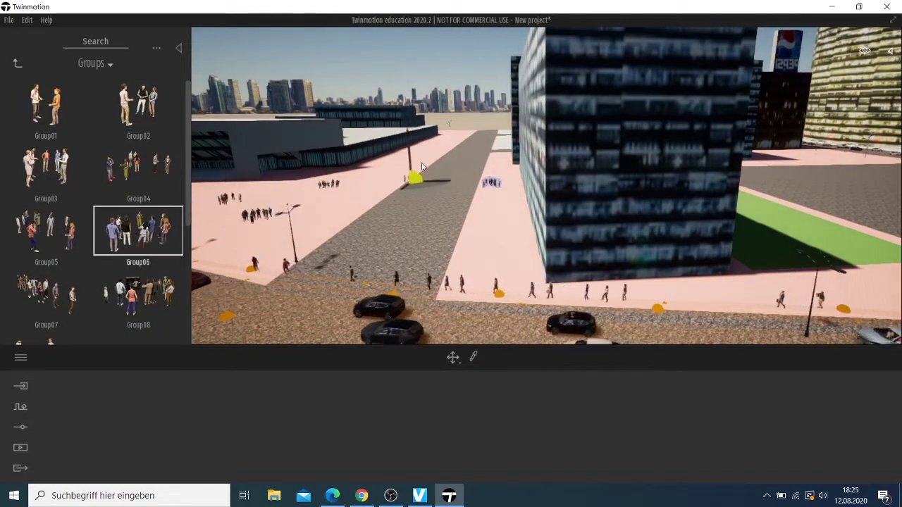
{"action": "left_click_drag", "start_coordinate": [412, 161], "coordinate": [493, 248]}
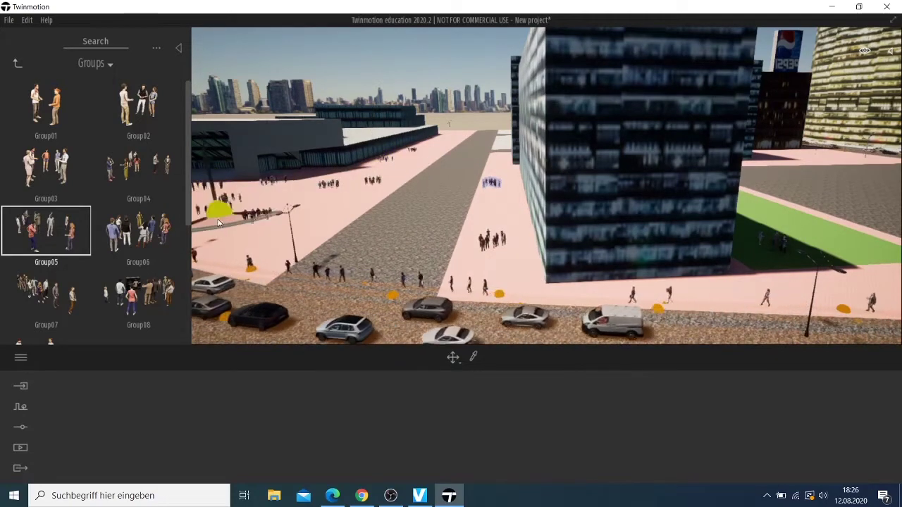
{"action": "left_click", "coordinate": [219, 224]}
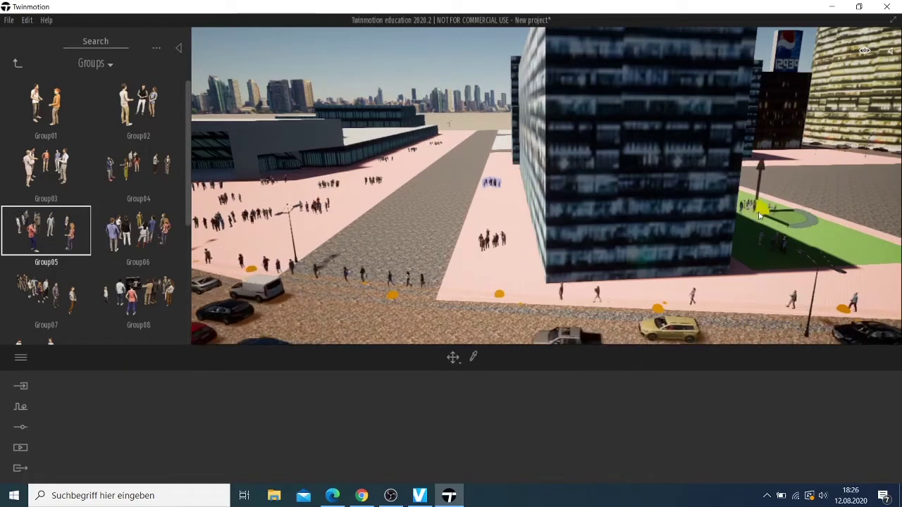
Move the people group across the plaza beside the green lawn.
{"action": "key", "text": "d"}
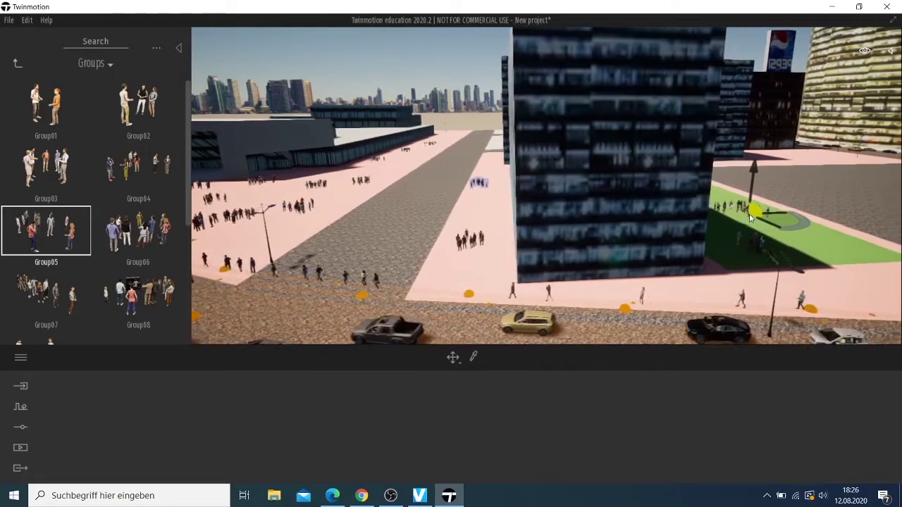
{"action": "key", "text": "d"}
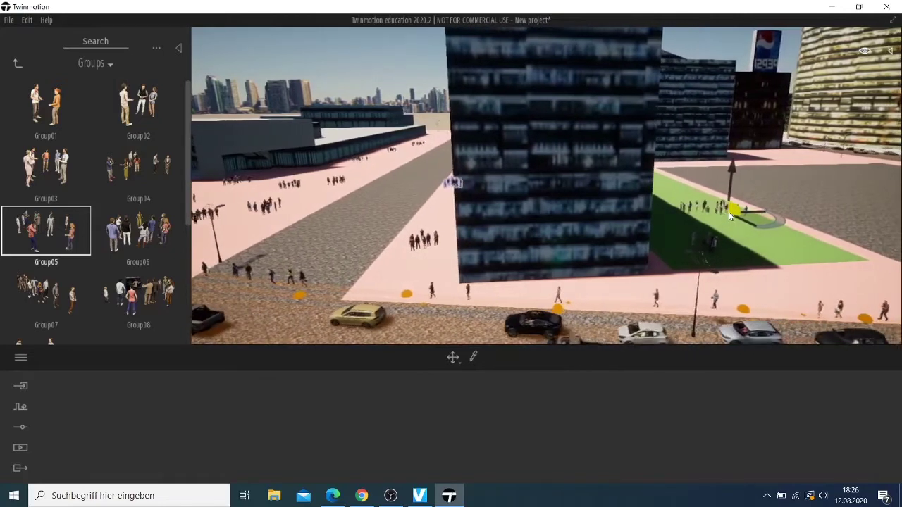
{"action": "key", "text": "d"}
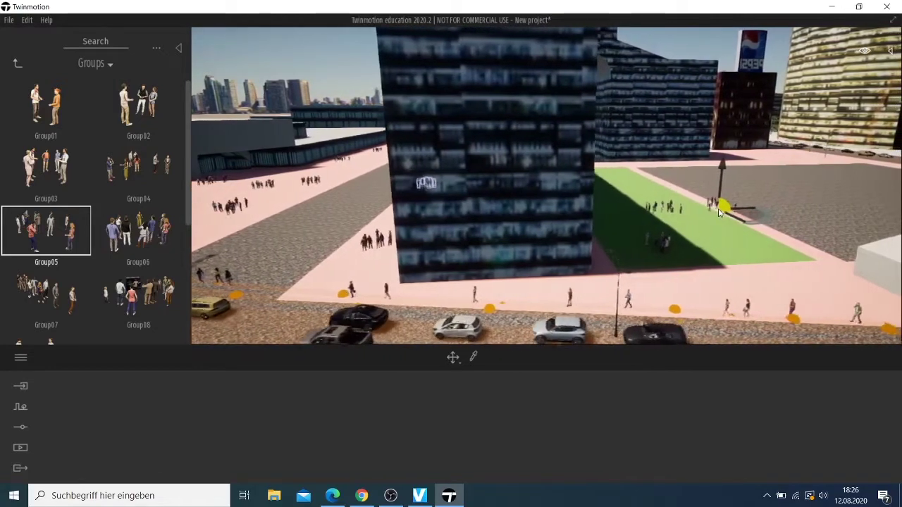
{"action": "key", "text": "d"}
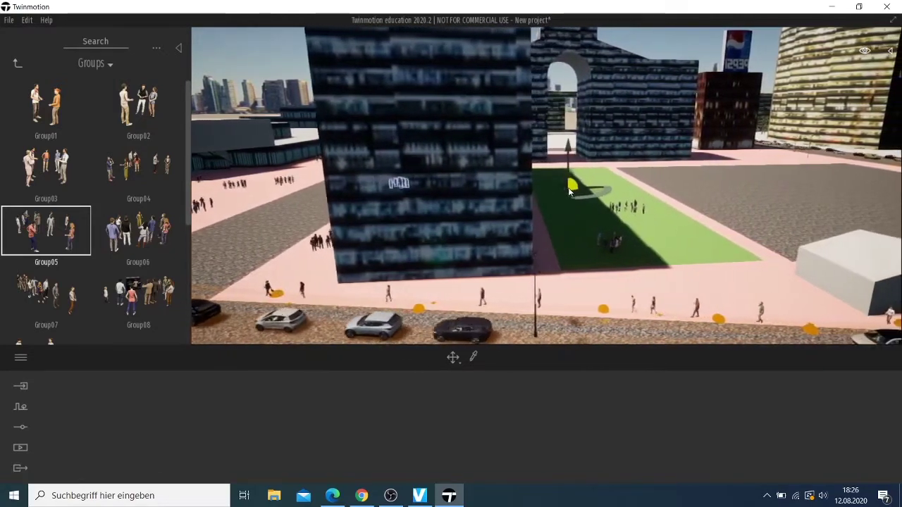
{"action": "key", "text": "d"}
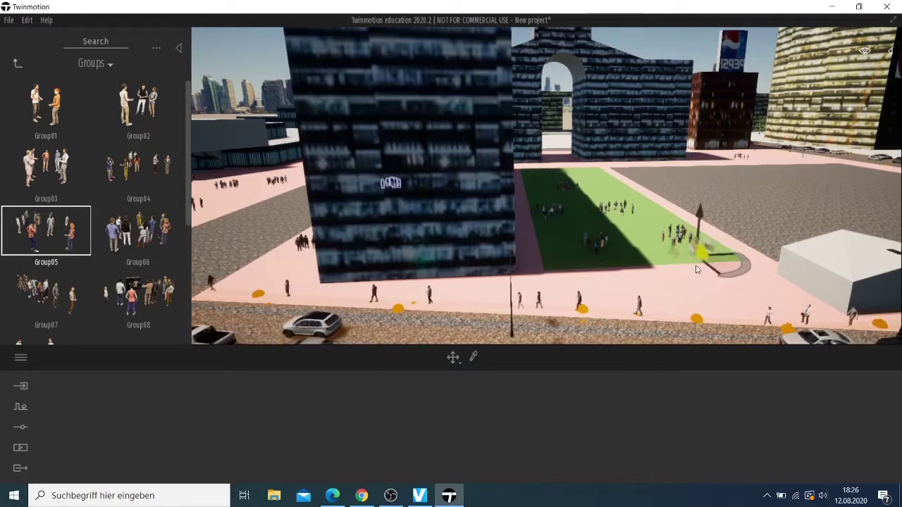
{"action": "left_click_drag", "start_coordinate": [703, 288], "coordinate": [653, 263]}
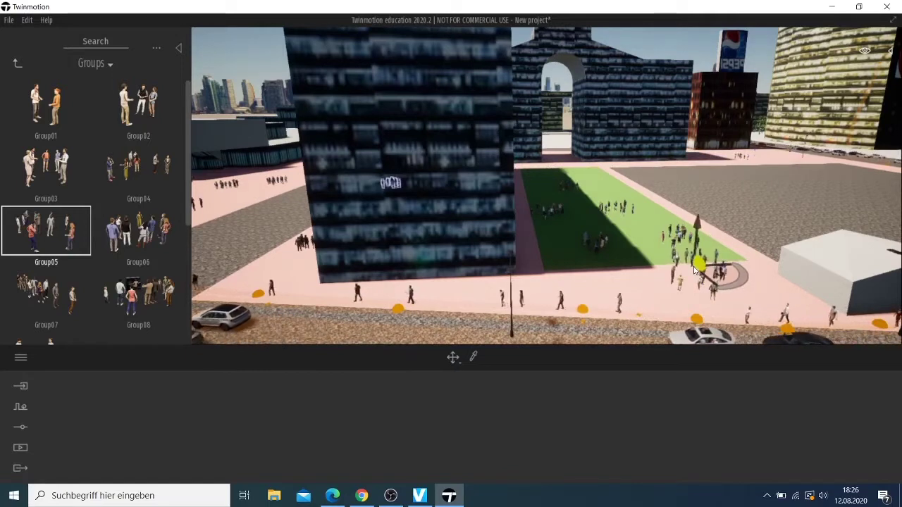
{"action": "left_click", "coordinate": [650, 263]}
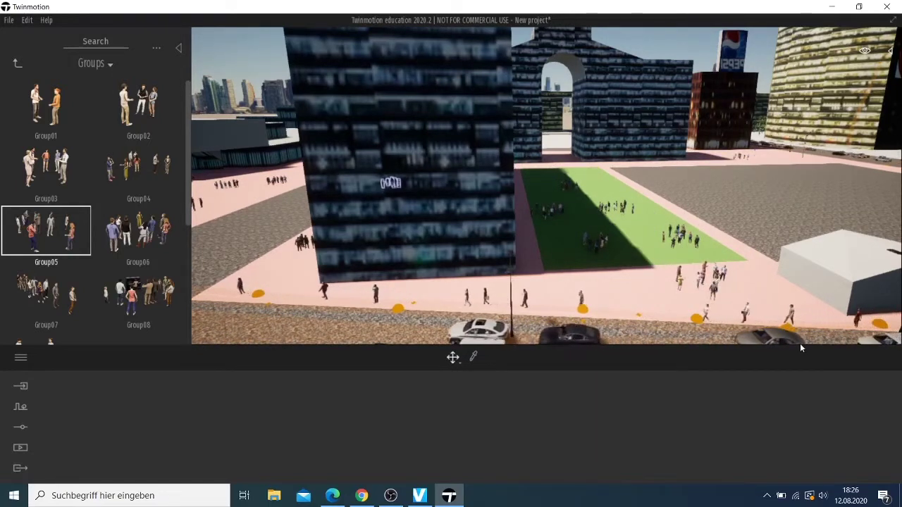
Orbit and fly the camera toward the green field and road.
{"action": "left_click_drag", "start_coordinate": [787, 331], "coordinate": [736, 282]}
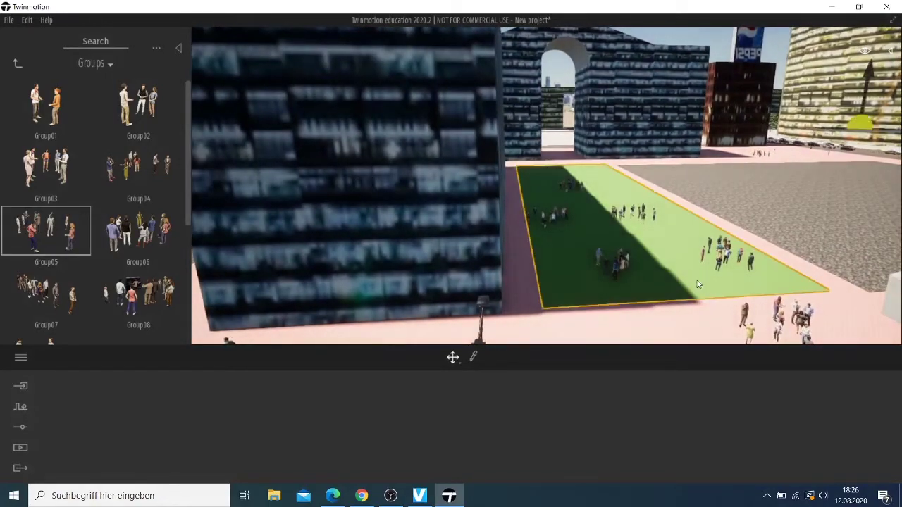
{"action": "left_click_drag", "start_coordinate": [697, 284], "coordinate": [634, 289]}
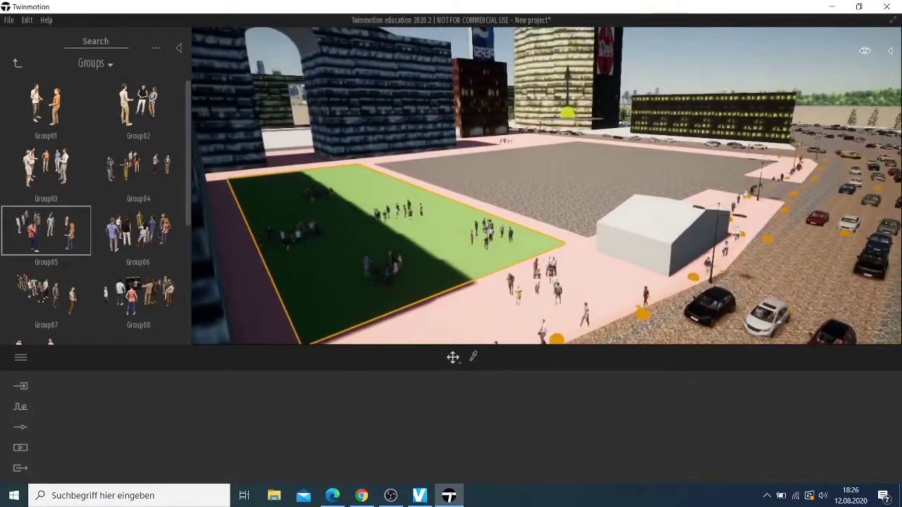
{"action": "key", "text": "Up"}
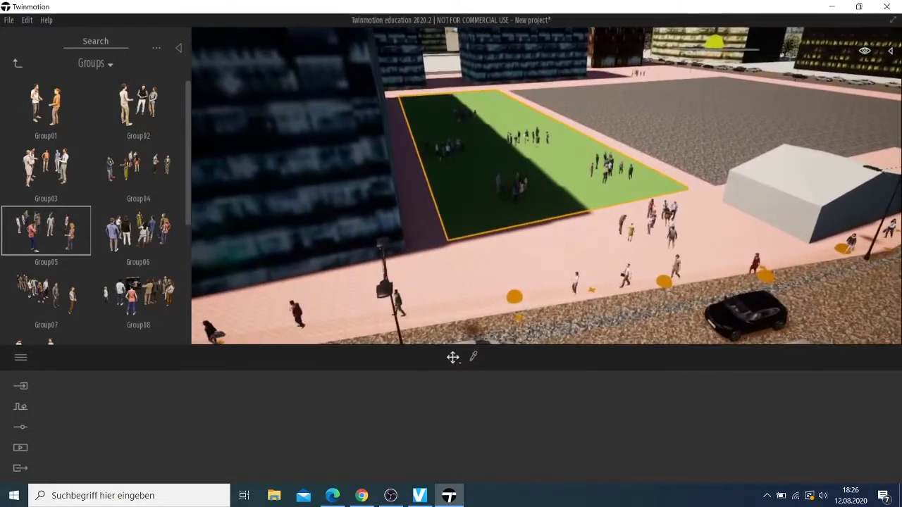
{"action": "key", "text": "Up"}
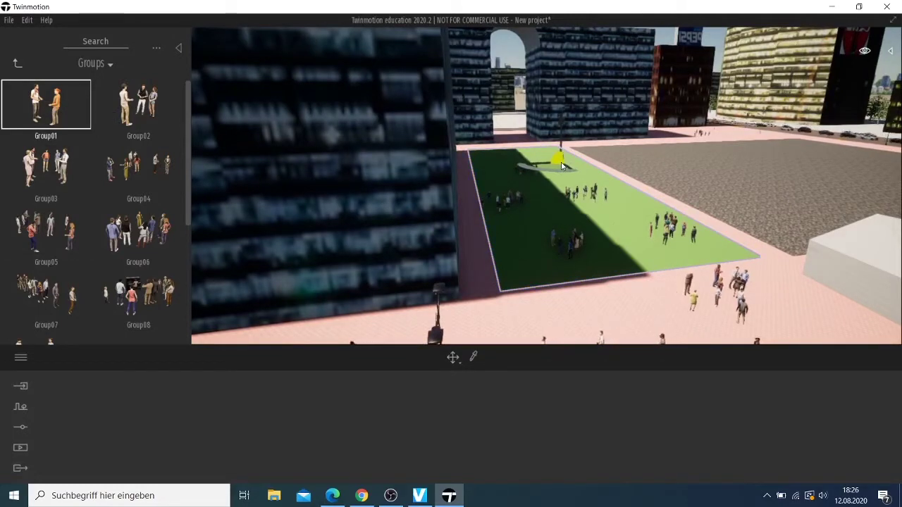
Carry a Group01 people group past the tall building onto the long street's sidewalk.
{"action": "mouse_move", "coordinate": [802, 255]}
{"action": "left_mouse_down"}
{"action": "mouse_move", "coordinate": [796, 289]}
{"action": "mouse_move", "coordinate": [637, 297]}
{"action": "left_mouse_up"}
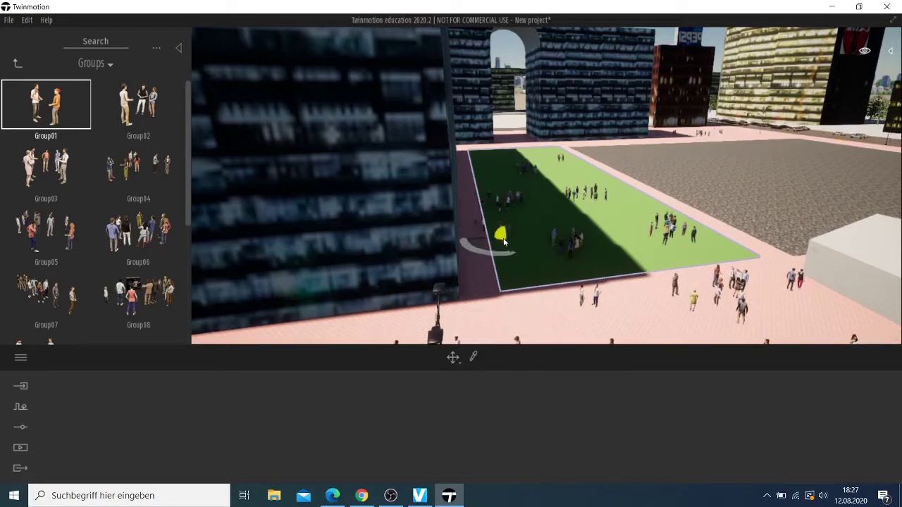
{"action": "key", "text": "Left"}
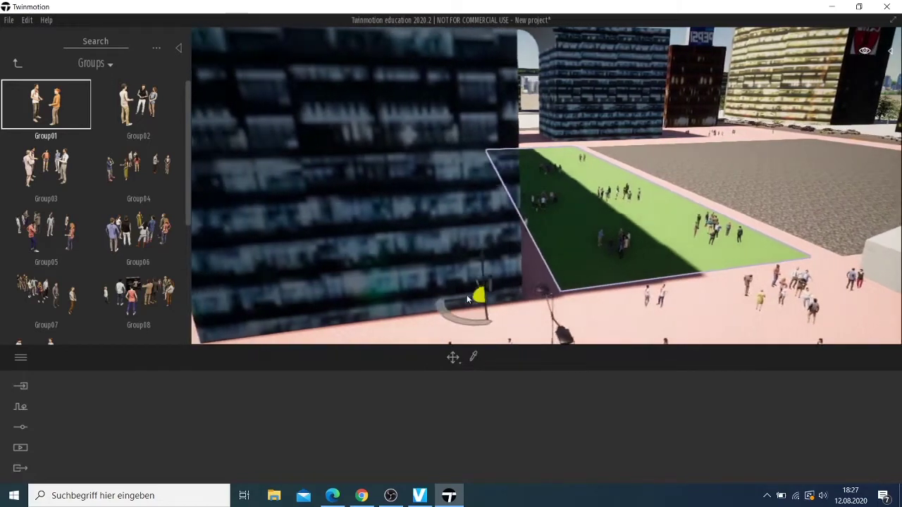
{"action": "mouse_move", "coordinate": [503, 242]}
{"action": "left_mouse_down"}
{"action": "mouse_move", "coordinate": [449, 315]}
{"action": "mouse_move", "coordinate": [395, 345]}
{"action": "mouse_move", "coordinate": [319, 338]}
{"action": "mouse_move", "coordinate": [381, 265]}
{"action": "left_mouse_up"}
{"action": "key", "text": "Left"}
{"action": "key", "text": "Left"}
{"action": "key", "text": "Left"}
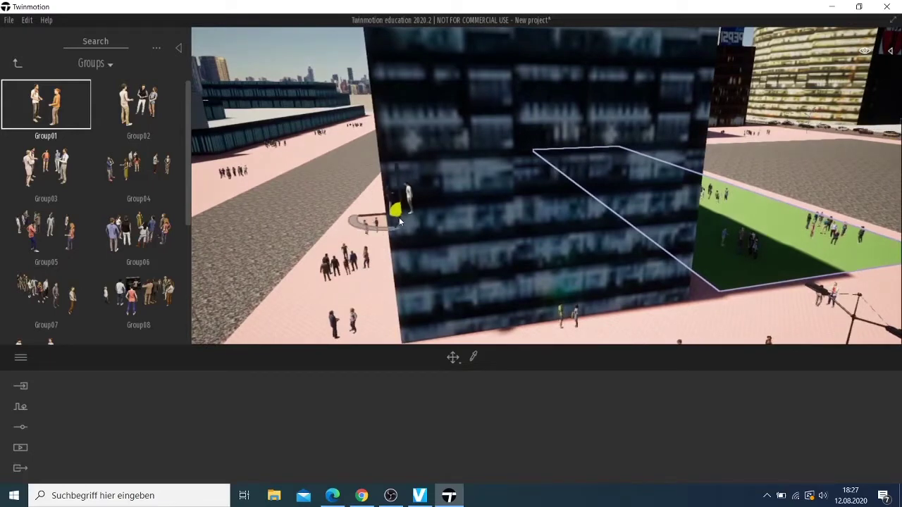
{"action": "key", "text": "Left"}
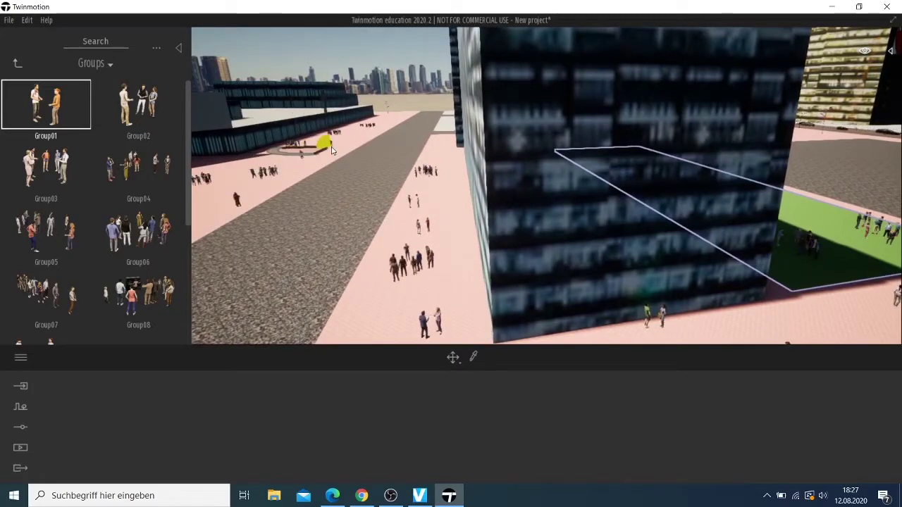
{"action": "scroll", "coordinate": [448, 213], "scroll_direction": "down", "scroll_amount": 5}
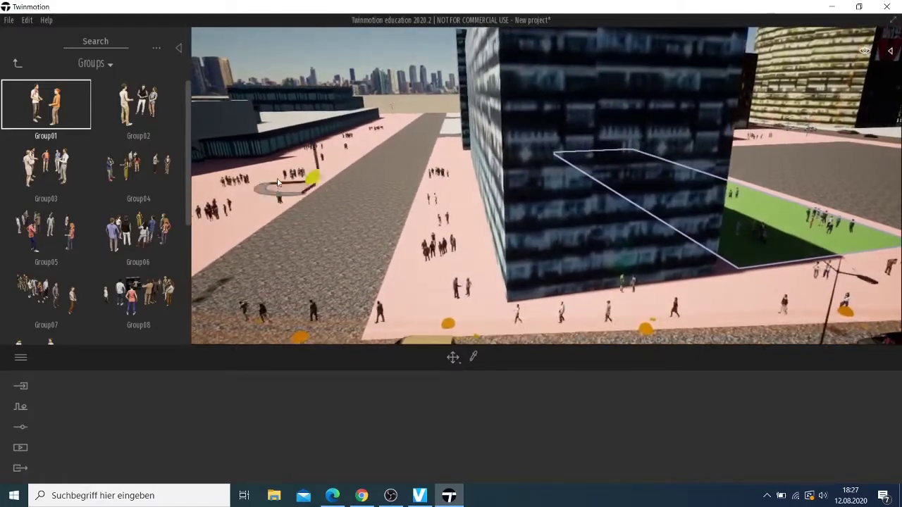
{"action": "key", "text": "Left"}
{"action": "left_click_drag", "start_coordinate": [288, 190], "coordinate": [289, 192]}
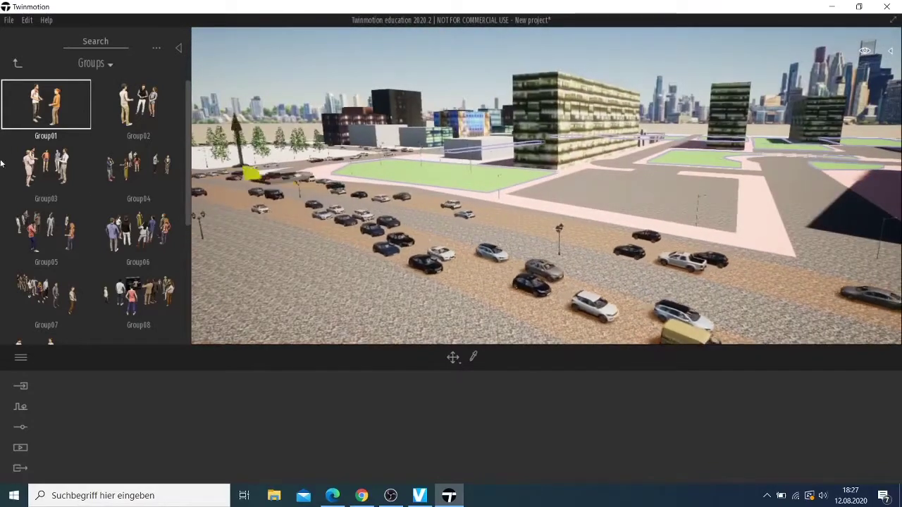
{"action": "mouse_move", "coordinate": [289, 192]}
{"action": "left_mouse_down"}
{"action": "mouse_move", "coordinate": [684, 215]}
{"action": "mouse_move", "coordinate": [729, 254]}
{"action": "left_mouse_up"}
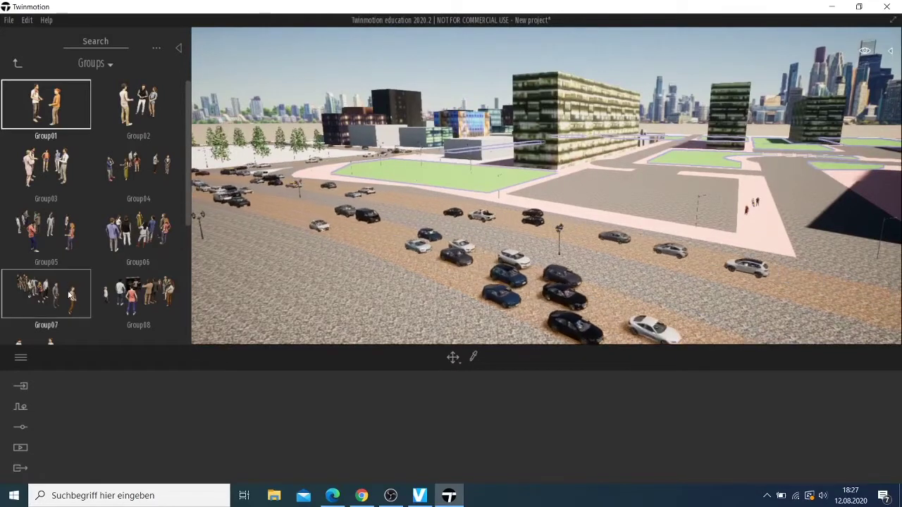
Drop a Group07 crowd in a line on the pink walkway across the road.
{"action": "mouse_move", "coordinate": [49, 302]}
{"action": "left_mouse_down"}
{"action": "mouse_move", "coordinate": [704, 225]}
{"action": "mouse_move", "coordinate": [532, 187]}
{"action": "left_mouse_up"}
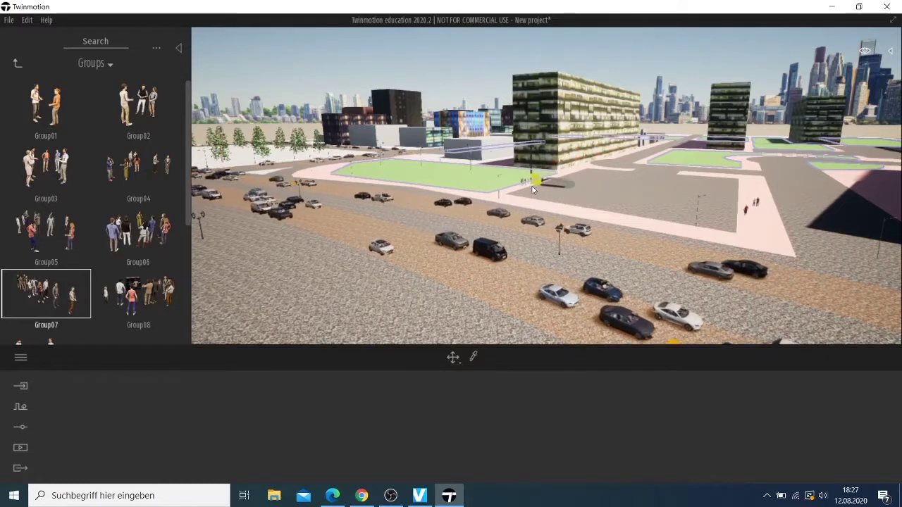
{"action": "mouse_move", "coordinate": [532, 186]}
{"action": "left_mouse_down"}
{"action": "mouse_move", "coordinate": [590, 222]}
{"action": "mouse_move", "coordinate": [758, 201]}
{"action": "mouse_move", "coordinate": [820, 180]}
{"action": "mouse_move", "coordinate": [861, 186]}
{"action": "mouse_move", "coordinate": [712, 215]}
{"action": "mouse_move", "coordinate": [805, 258]}
{"action": "left_mouse_up"}
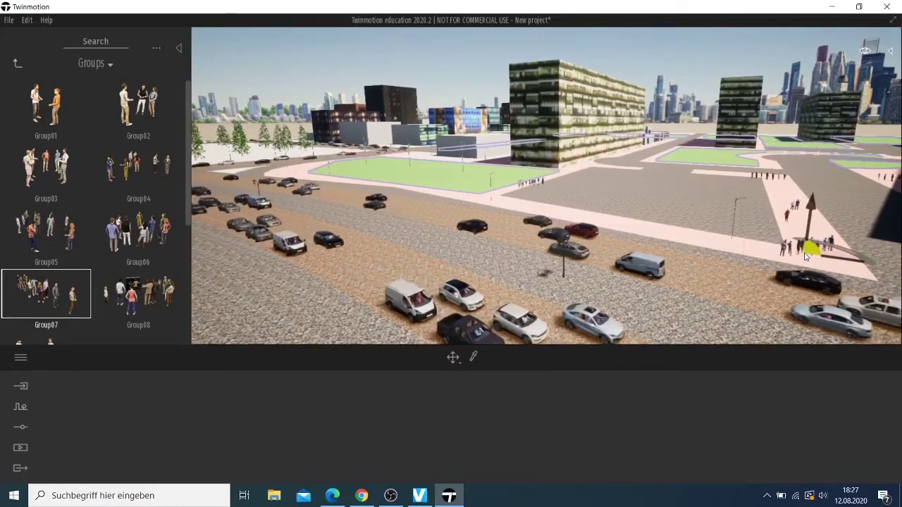
{"action": "left_click_drag", "start_coordinate": [805, 257], "coordinate": [652, 242]}
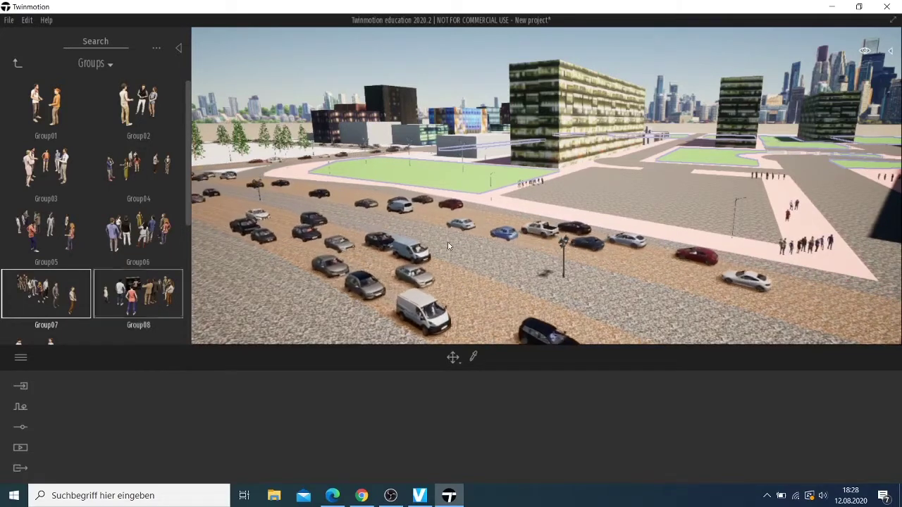
{"action": "left_click_drag", "start_coordinate": [63, 296], "coordinate": [258, 292]}
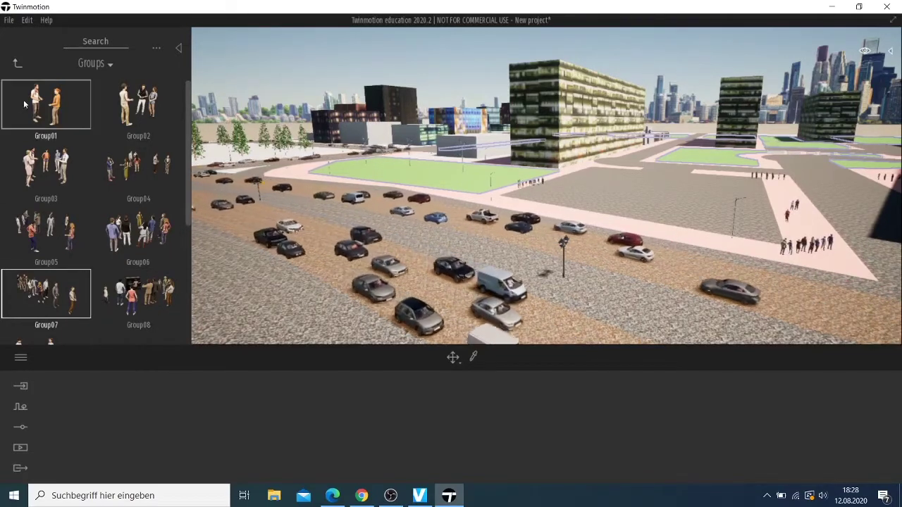
Place a Sedan 08 from Vehicles > Cars on the grey plaza.
{"action": "left_click", "coordinate": [19, 62]}
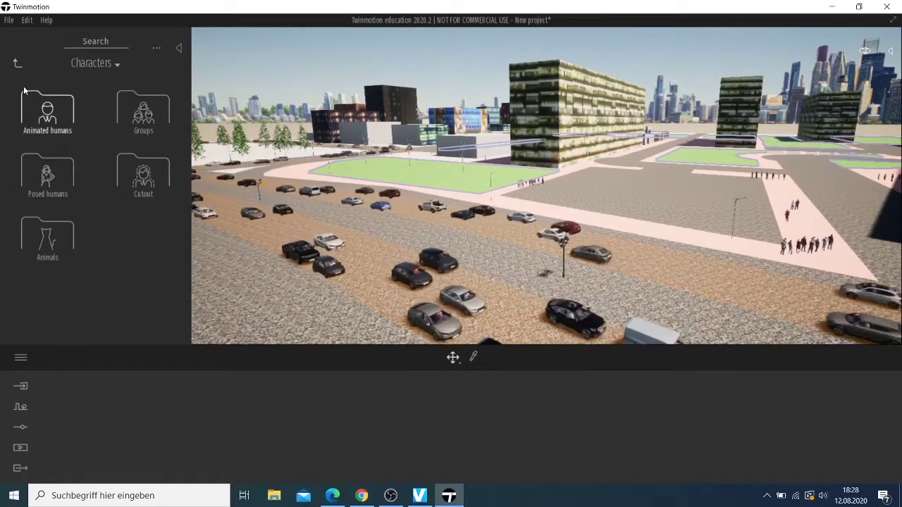
{"action": "left_click", "coordinate": [18, 62]}
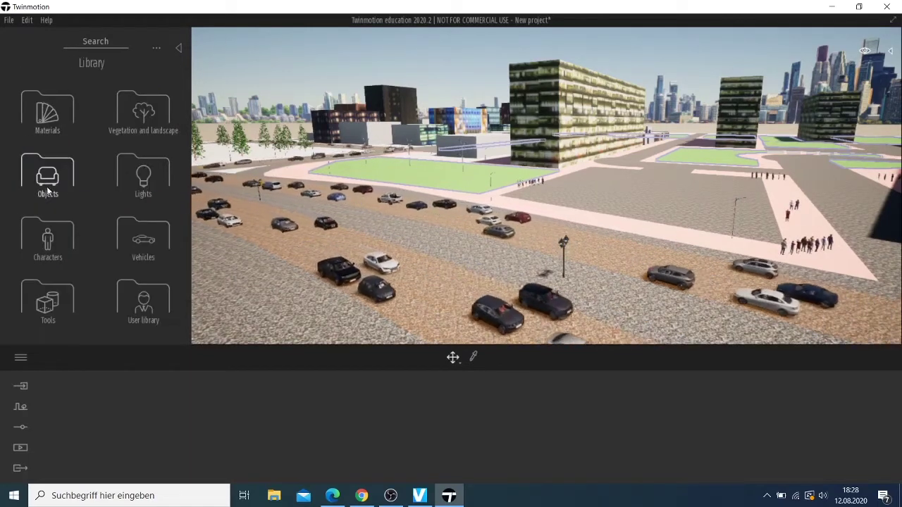
{"action": "left_click", "coordinate": [149, 236]}
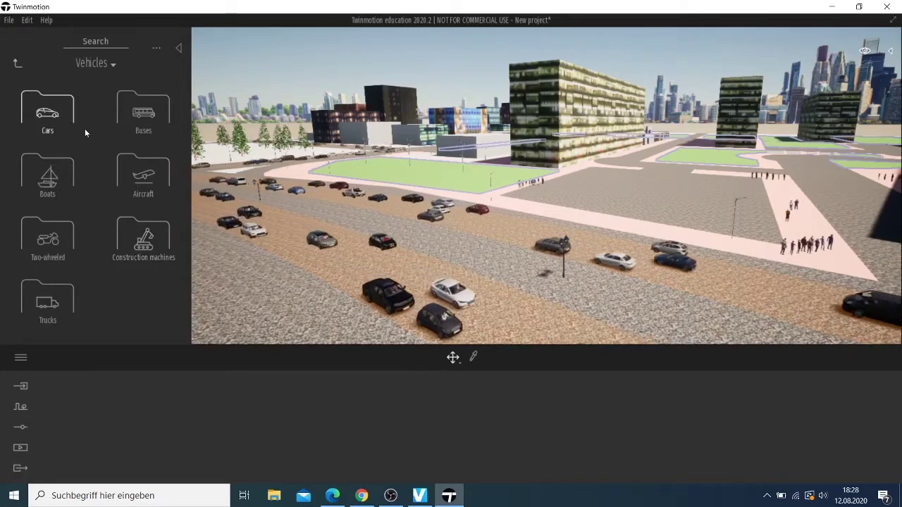
{"action": "left_click", "coordinate": [42, 118]}
{"action": "scroll", "coordinate": [92, 254], "scroll_direction": "down", "scroll_amount": 2}
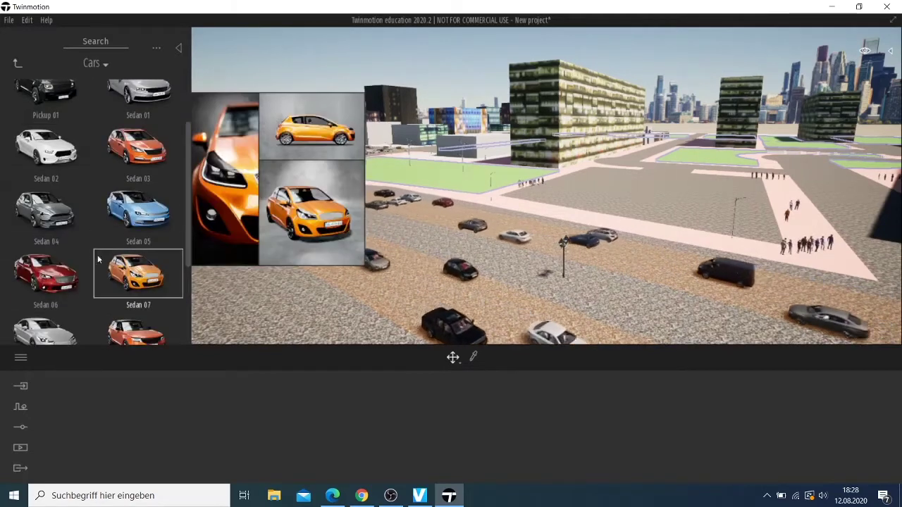
{"action": "scroll", "coordinate": [59, 250], "scroll_direction": "down", "scroll_amount": 2}
{"action": "left_click_drag", "start_coordinate": [55, 253], "coordinate": [596, 170]}
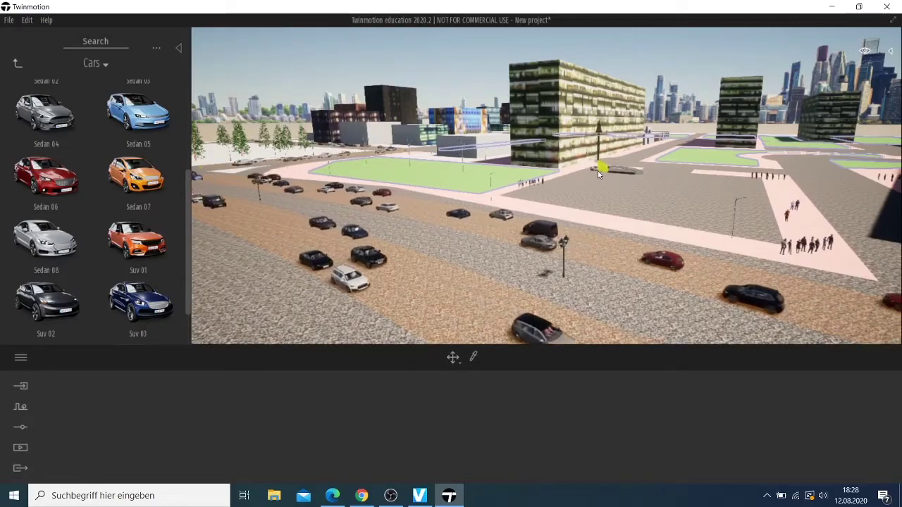
{"action": "left_click", "coordinate": [600, 172]}
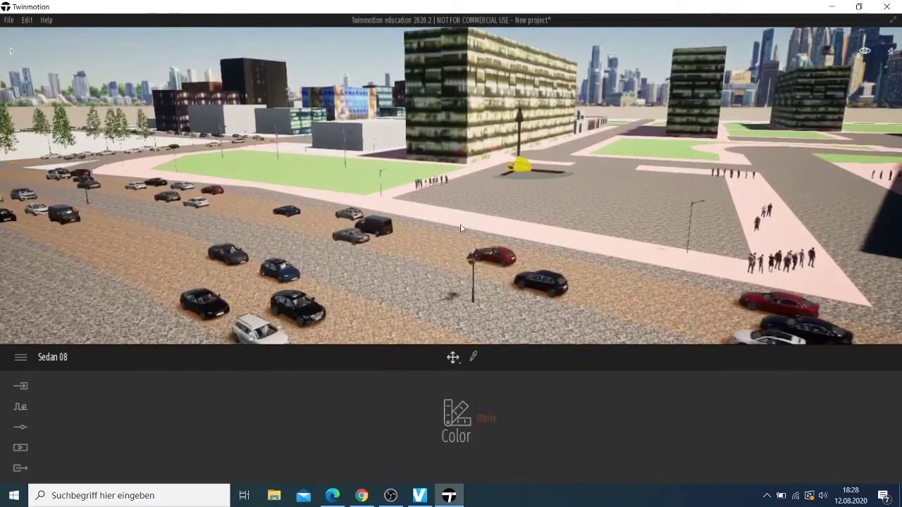
Rotate a parked sedan 90 degrees beside the Sedan 06.
{"action": "scroll", "coordinate": [526, 190], "scroll_direction": "up", "scroll_amount": 2}
{"action": "scroll", "coordinate": [526, 197], "scroll_direction": "up", "scroll_amount": 2}
{"action": "scroll", "coordinate": [549, 205], "scroll_direction": "up", "scroll_amount": 2}
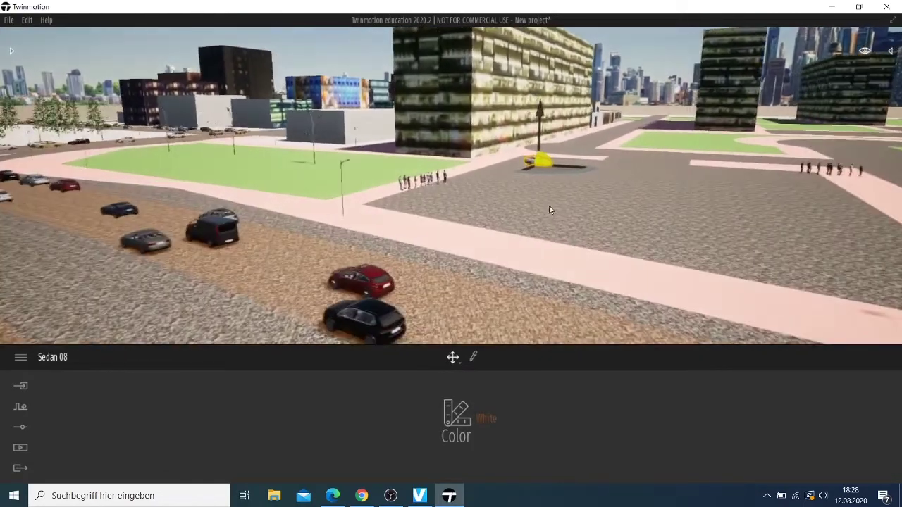
{"action": "scroll", "coordinate": [549, 204], "scroll_direction": "up", "scroll_amount": 2}
{"action": "scroll", "coordinate": [552, 203], "scroll_direction": "up", "scroll_amount": 2}
{"action": "scroll", "coordinate": [559, 205], "scroll_direction": "up", "scroll_amount": 2}
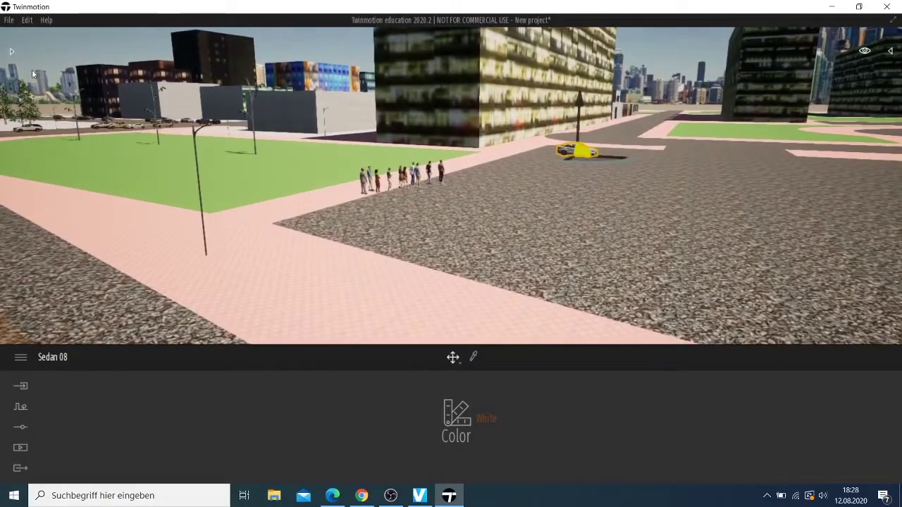
{"action": "left_click", "coordinate": [11, 52]}
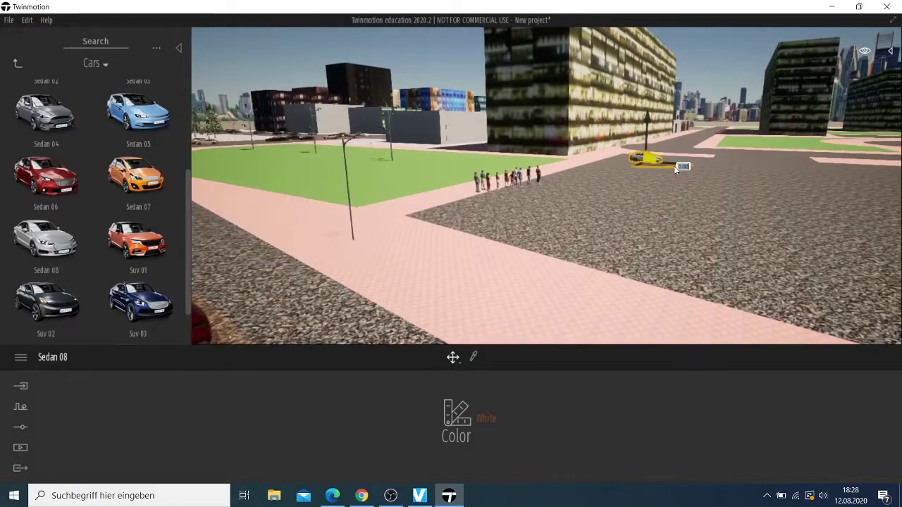
{"action": "left_click_drag", "start_coordinate": [674, 165], "coordinate": [598, 168]}
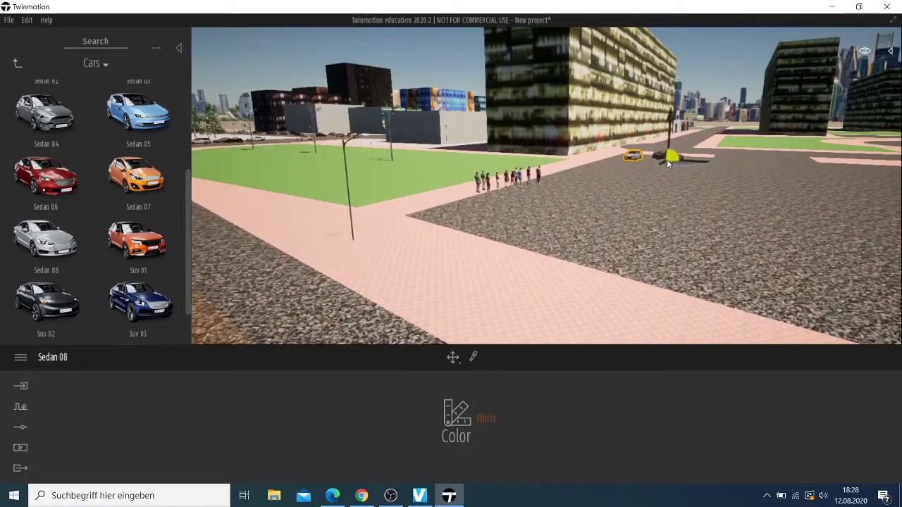
{"action": "left_click", "coordinate": [670, 163]}
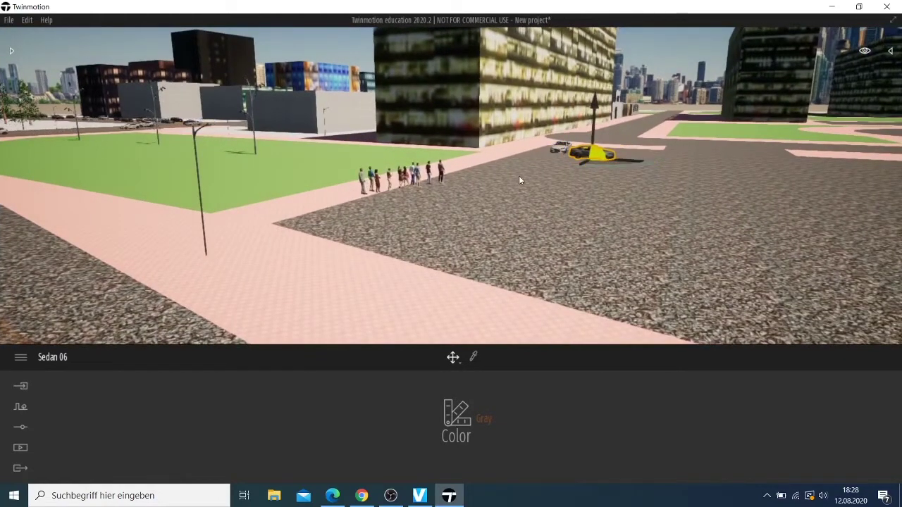
{"action": "key", "text": "Escape"}
{"action": "left_click", "coordinate": [592, 155]}
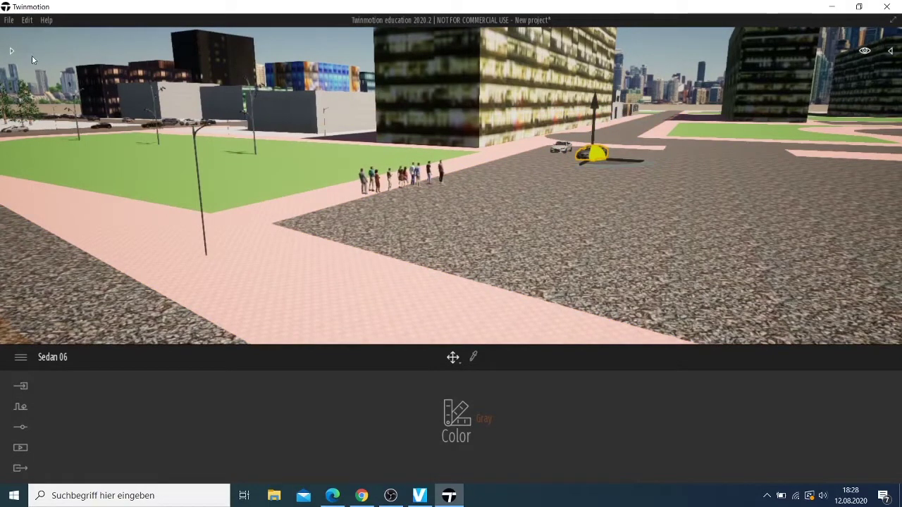
{"action": "left_click", "coordinate": [12, 50]}
{"action": "mouse_move", "coordinate": [138, 240]}
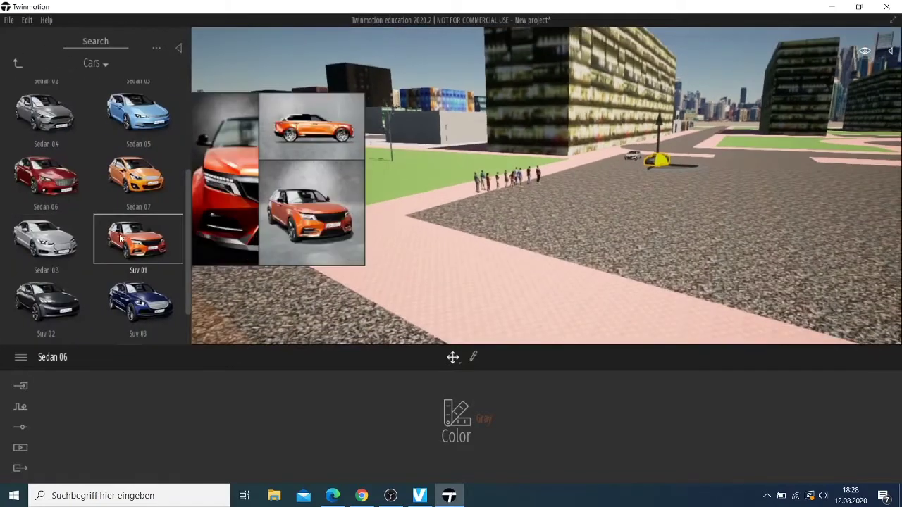
Park an Suv 01 and a Sedan 07 on the plaza pavement.
{"action": "left_click_drag", "start_coordinate": [120, 241], "coordinate": [497, 232]}
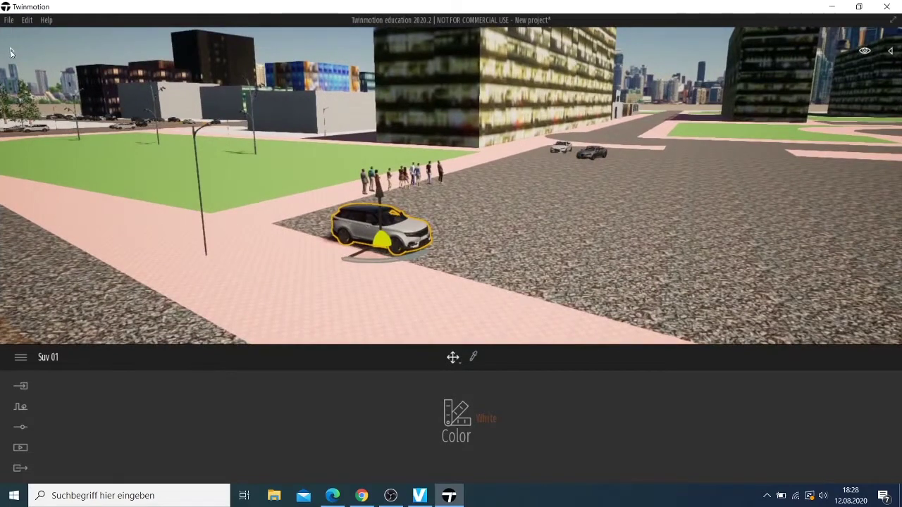
{"action": "left_click", "coordinate": [12, 53]}
{"action": "mouse_move", "coordinate": [138, 176]}
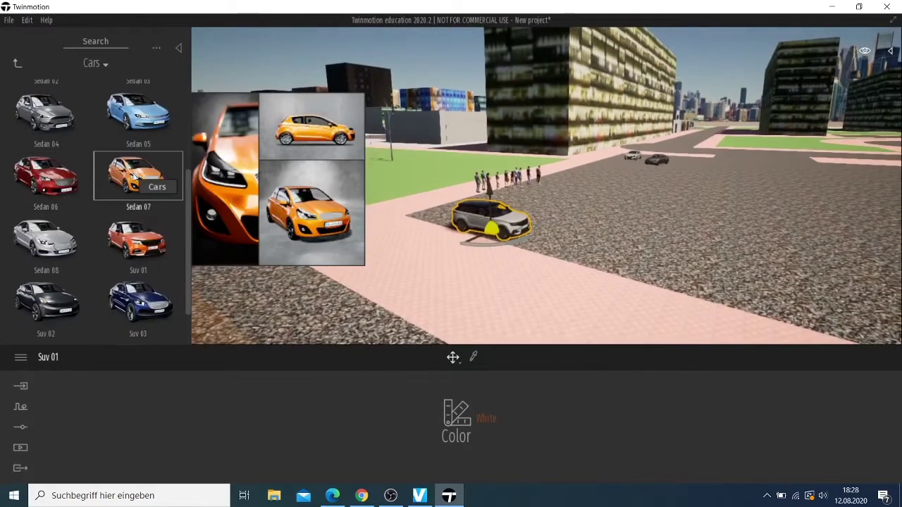
{"action": "left_click_drag", "start_coordinate": [146, 184], "coordinate": [892, 189]}
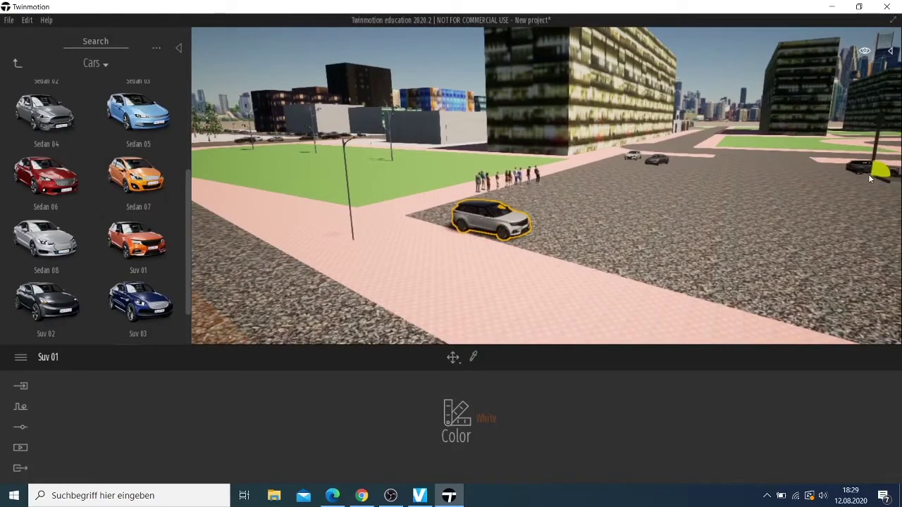
{"action": "left_click", "coordinate": [867, 175]}
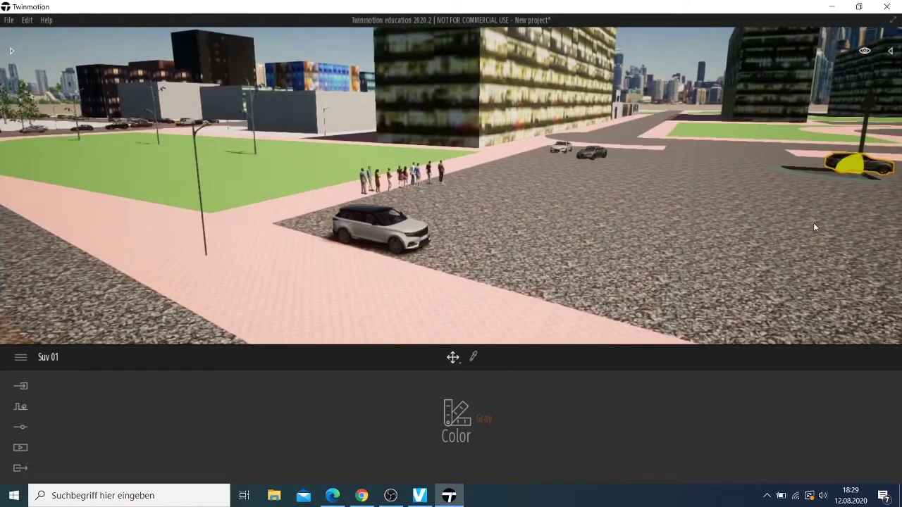
{"action": "key", "text": "d"}
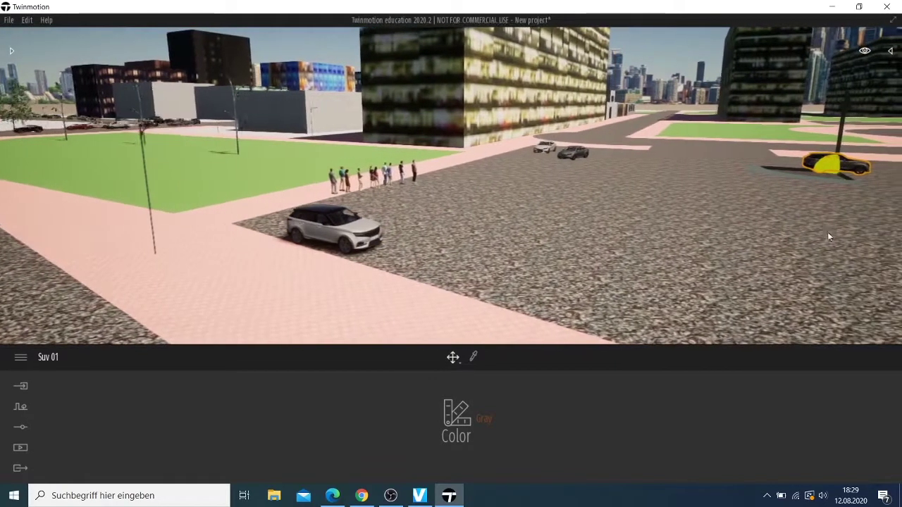
{"action": "key", "text": "d"}
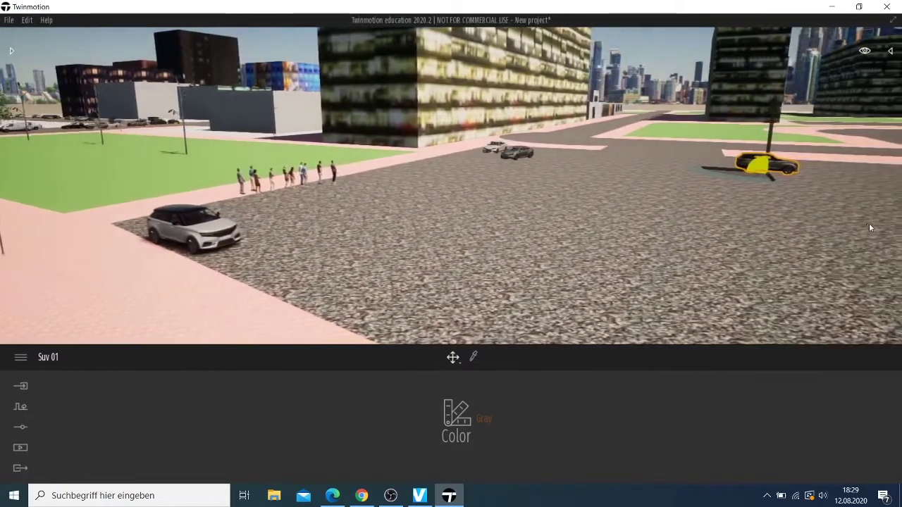
{"action": "key", "text": "d"}
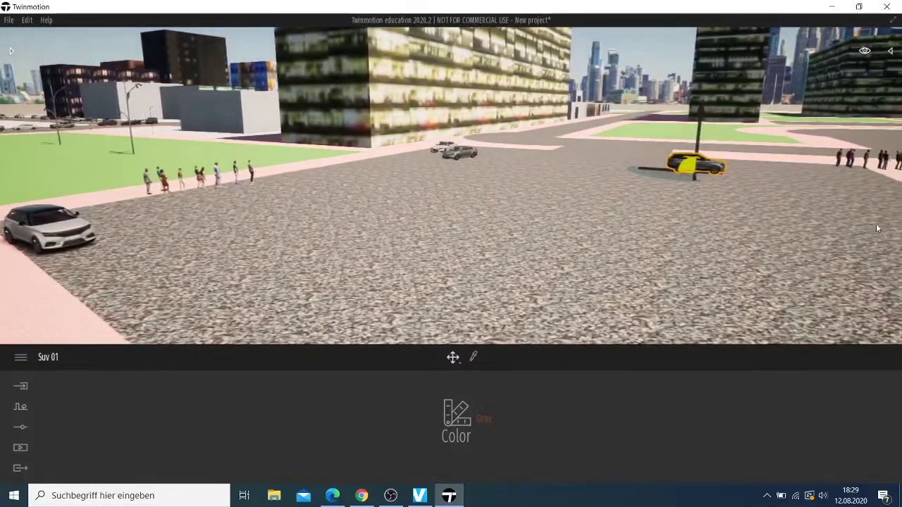
{"action": "left_click", "coordinate": [13, 54]}
{"action": "mouse_move", "coordinate": [138, 303]}
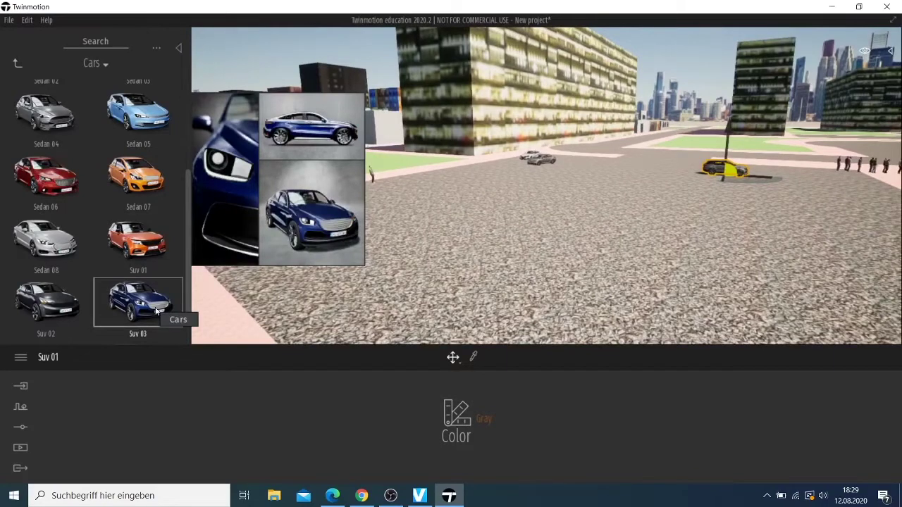
Fill the parking area with Suv 03, Sedan 07, Suv 02 and Suv 04.
{"action": "mouse_move", "coordinate": [156, 311]}
{"action": "left_mouse_down"}
{"action": "mouse_move", "coordinate": [283, 222]}
{"action": "mouse_move", "coordinate": [126, 209]}
{"action": "left_mouse_up"}
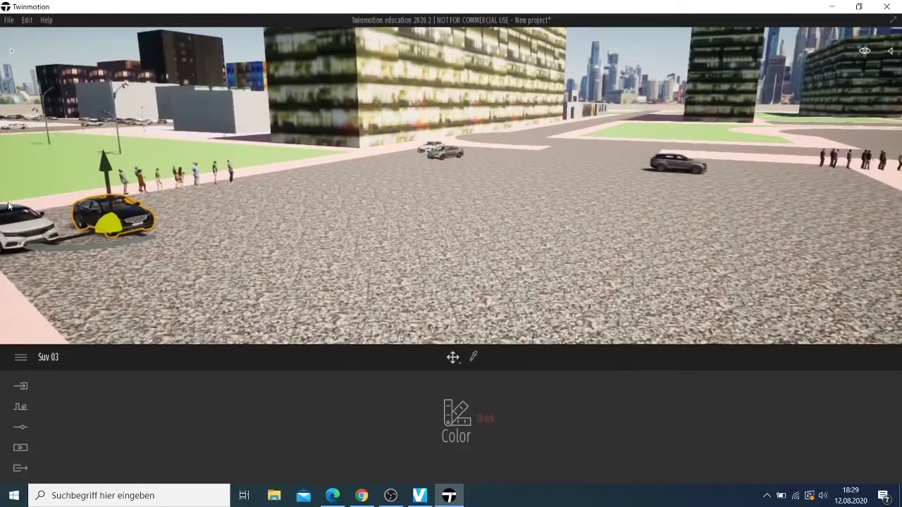
{"action": "left_click", "coordinate": [9, 52]}
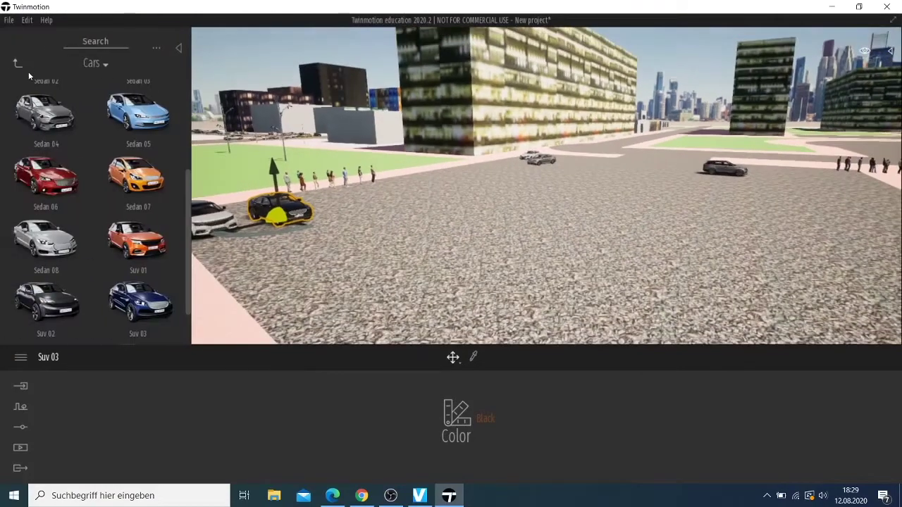
{"action": "left_click", "coordinate": [157, 48]}
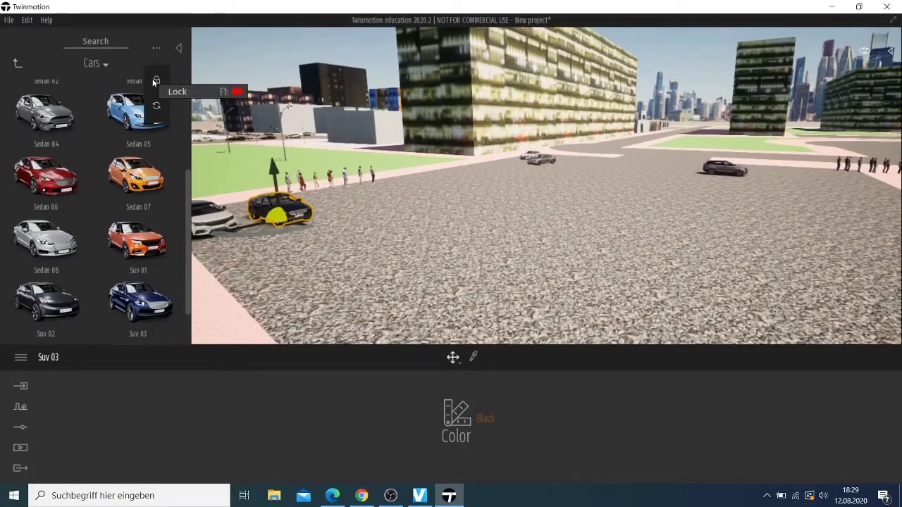
{"action": "left_click", "coordinate": [157, 46]}
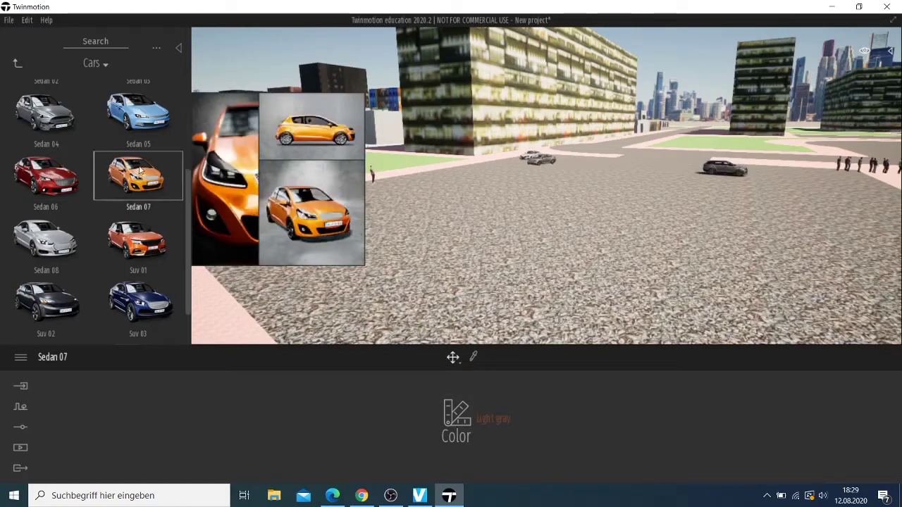
{"action": "mouse_move", "coordinate": [46, 303]}
{"action": "left_mouse_down"}
{"action": "mouse_move", "coordinate": [426, 185]}
{"action": "mouse_move", "coordinate": [391, 195]}
{"action": "left_mouse_up"}
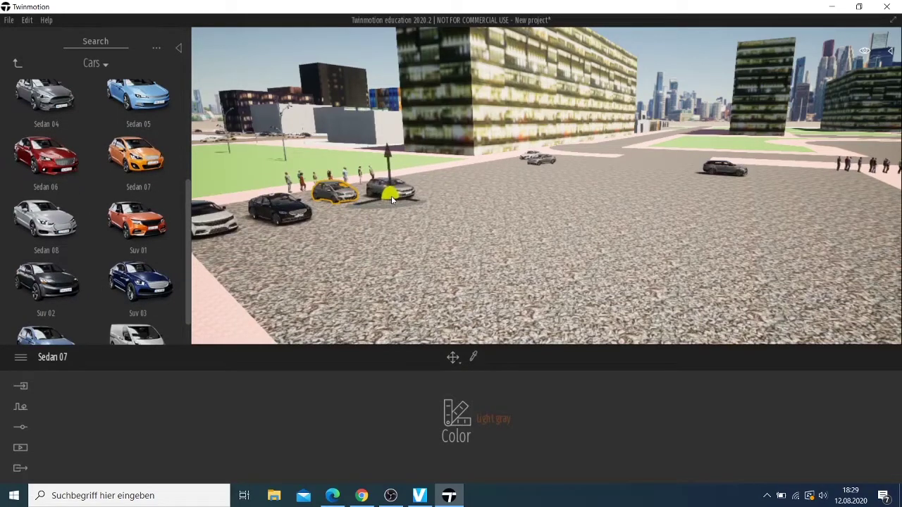
{"action": "left_click_drag", "start_coordinate": [76, 284], "coordinate": [473, 182]}
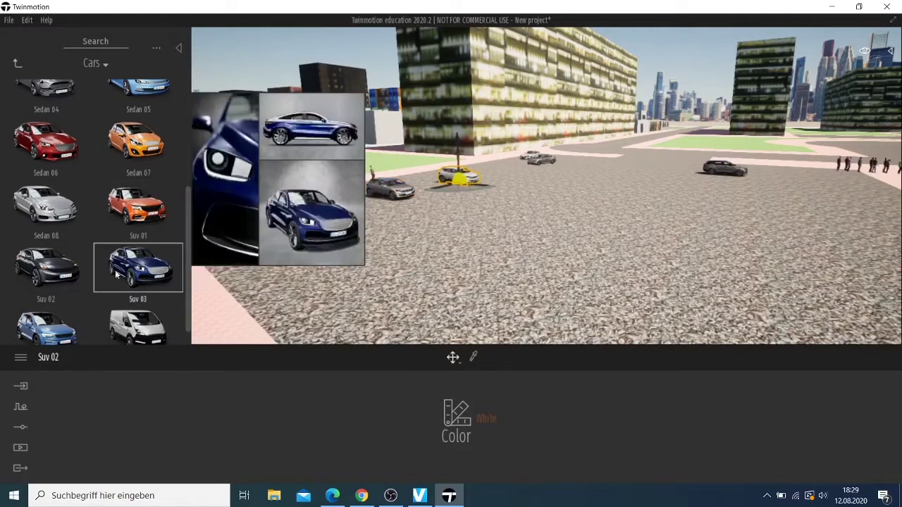
{"action": "left_click_drag", "start_coordinate": [46, 328], "coordinate": [282, 284]}
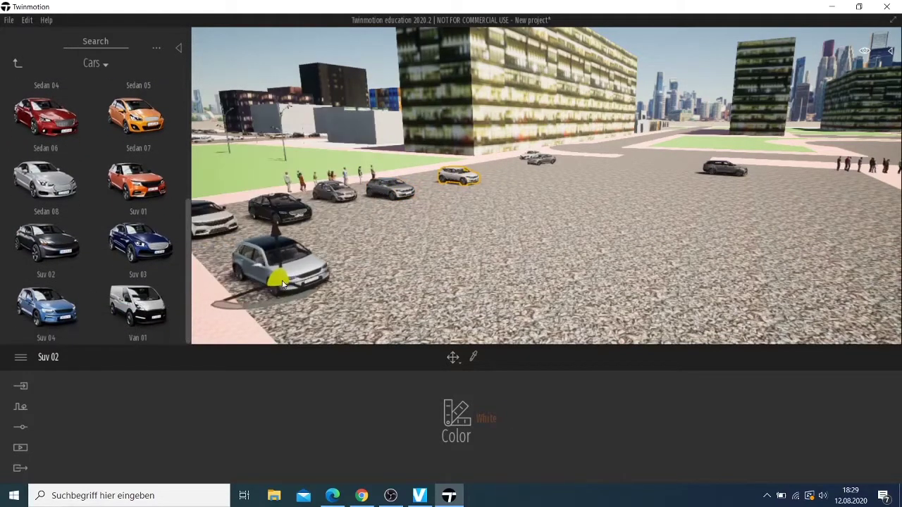
{"action": "left_click_drag", "start_coordinate": [46, 310], "coordinate": [341, 241]}
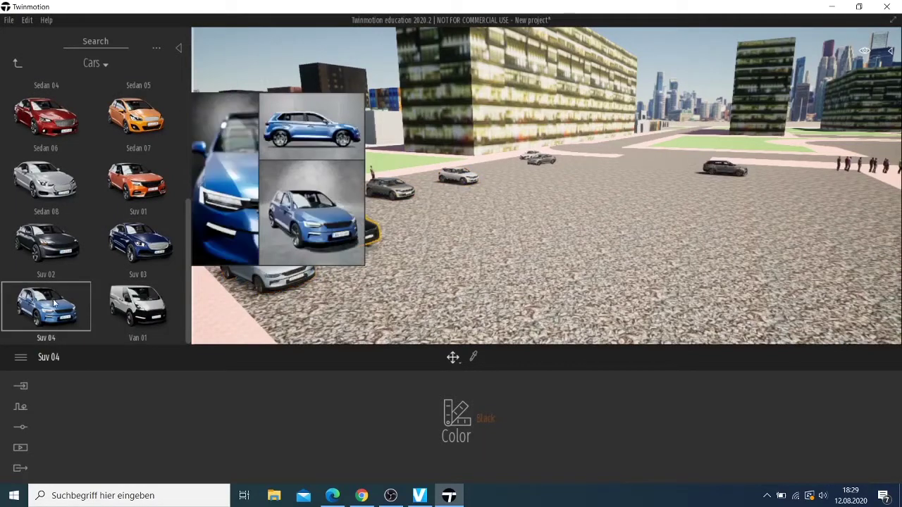
{"action": "left_click_drag", "start_coordinate": [45, 307], "coordinate": [312, 269]}
{"action": "left_click", "coordinate": [313, 270]}
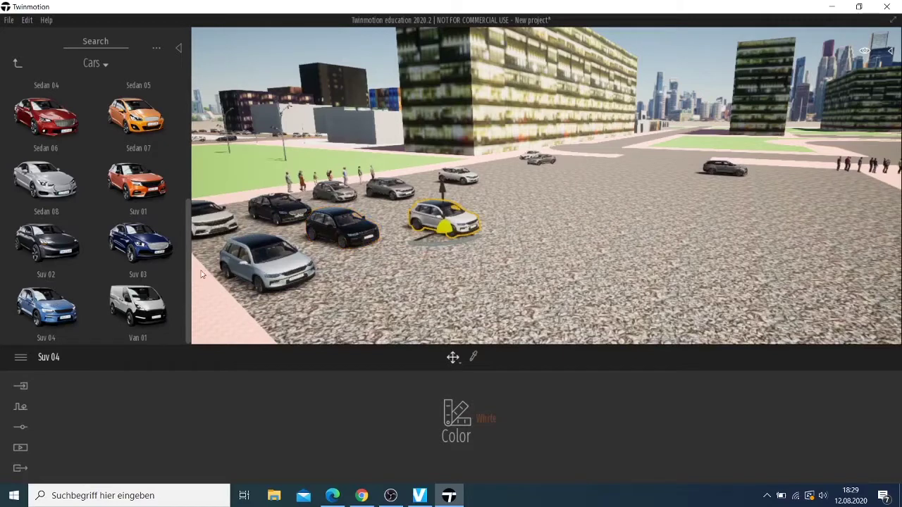
Add a white Van 01, a gray Sedan 08 and Suv 04s along the right side.
{"action": "left_click_drag", "start_coordinate": [137, 307], "coordinate": [493, 211]}
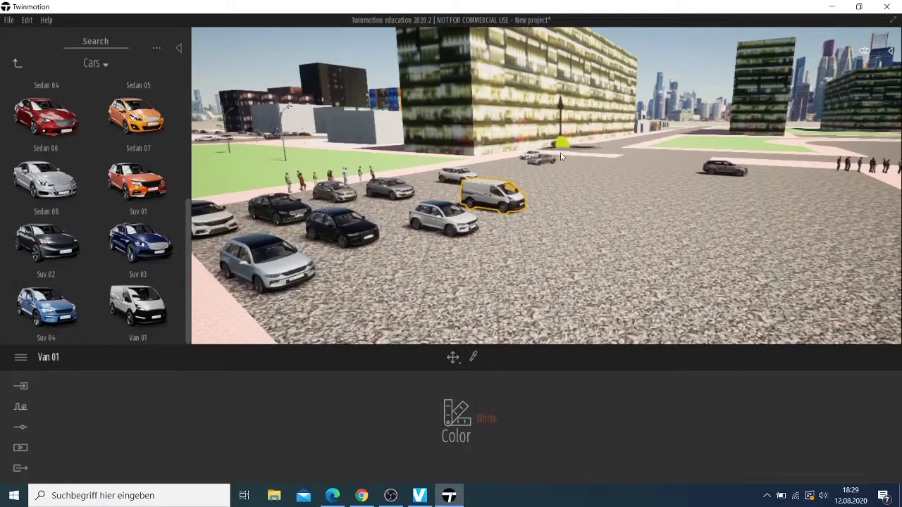
{"action": "left_click_drag", "start_coordinate": [558, 188], "coordinate": [556, 184]}
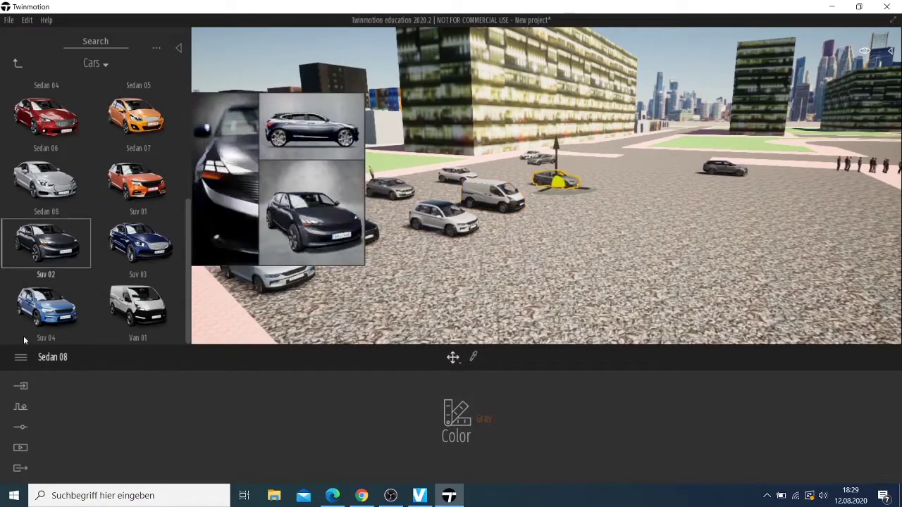
{"action": "left_click_drag", "start_coordinate": [35, 329], "coordinate": [825, 185]}
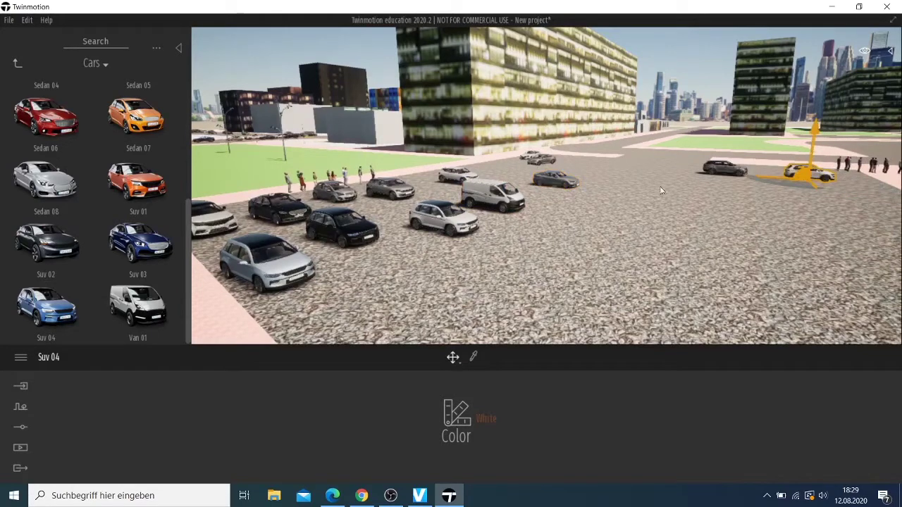
{"action": "mouse_move", "coordinate": [46, 308]}
{"action": "left_click_drag", "start_coordinate": [227, 309], "coordinate": [844, 203]}
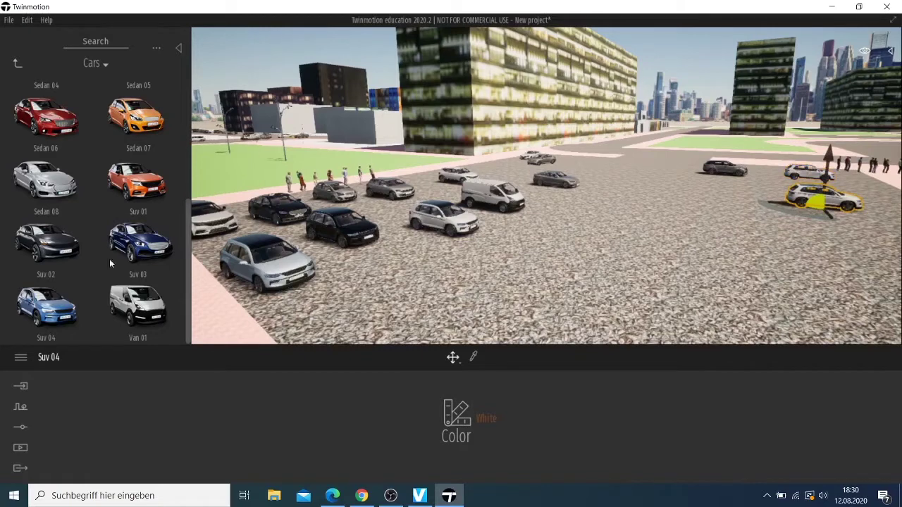
{"action": "left_click_drag", "start_coordinate": [46, 243], "coordinate": [846, 243]}
Park a dark red Van 01 near the right sidewalk and align the red Suv 02.
{"action": "left_click_drag", "start_coordinate": [150, 305], "coordinate": [851, 328]}
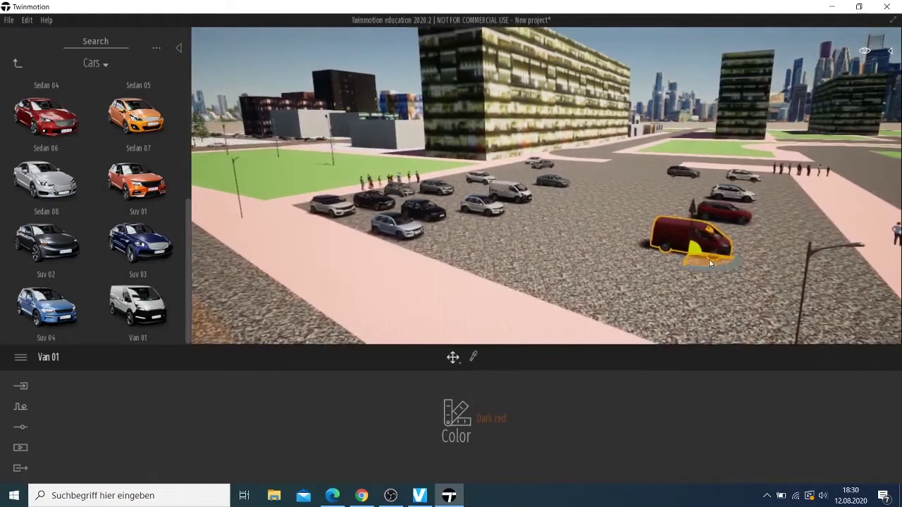
{"action": "mouse_move", "coordinate": [819, 307]}
{"action": "left_mouse_down"}
{"action": "mouse_move", "coordinate": [691, 257]}
{"action": "mouse_move", "coordinate": [791, 255]}
{"action": "left_mouse_up"}
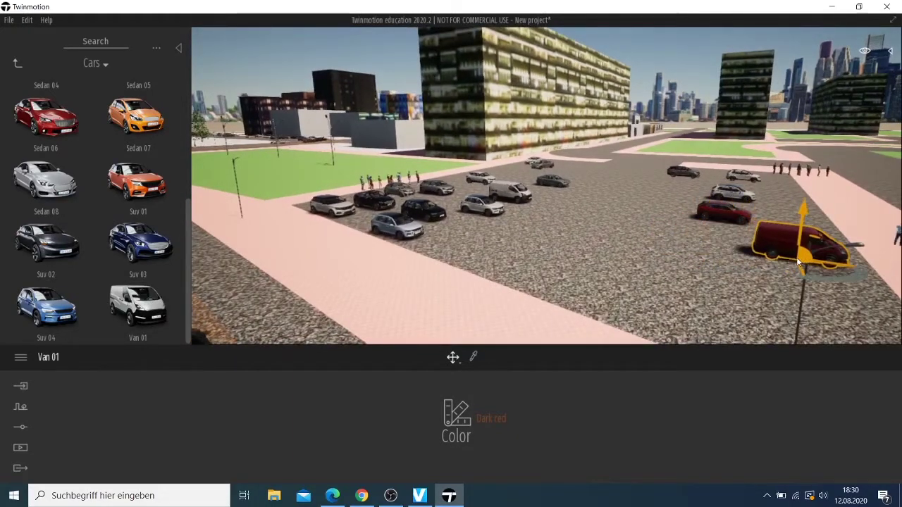
{"action": "left_click", "coordinate": [723, 219]}
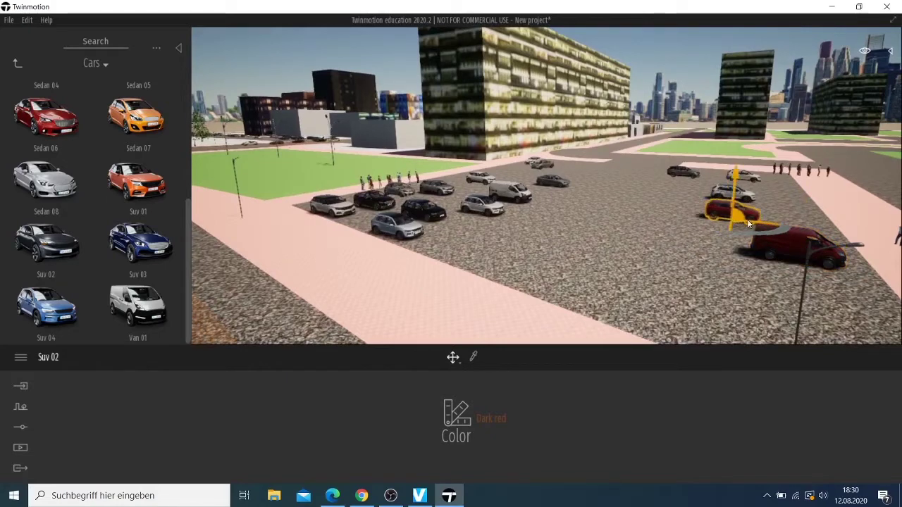
{"action": "left_click_drag", "start_coordinate": [725, 218], "coordinate": [784, 229]}
Line up the white Suv 04, the rear car and the gray Suv 01 beside the van.
{"action": "left_click", "coordinate": [734, 199]}
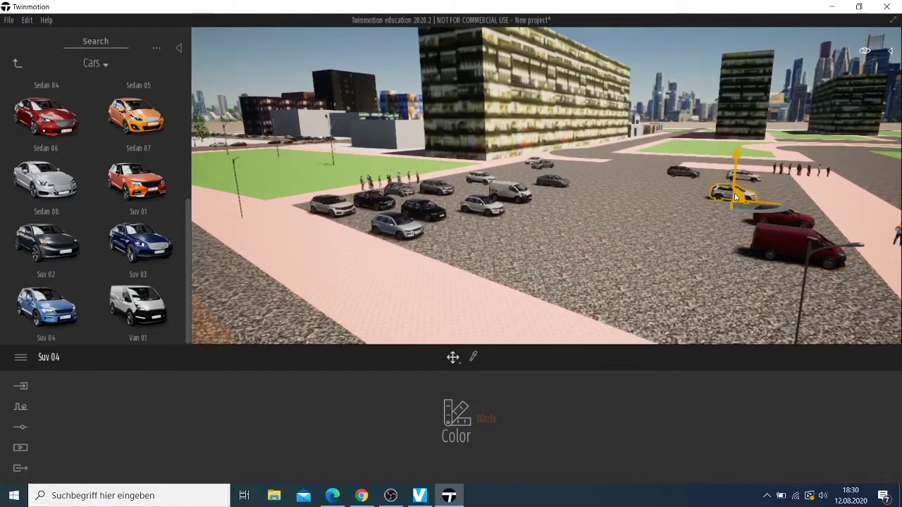
{"action": "left_click_drag", "start_coordinate": [734, 198], "coordinate": [775, 209]}
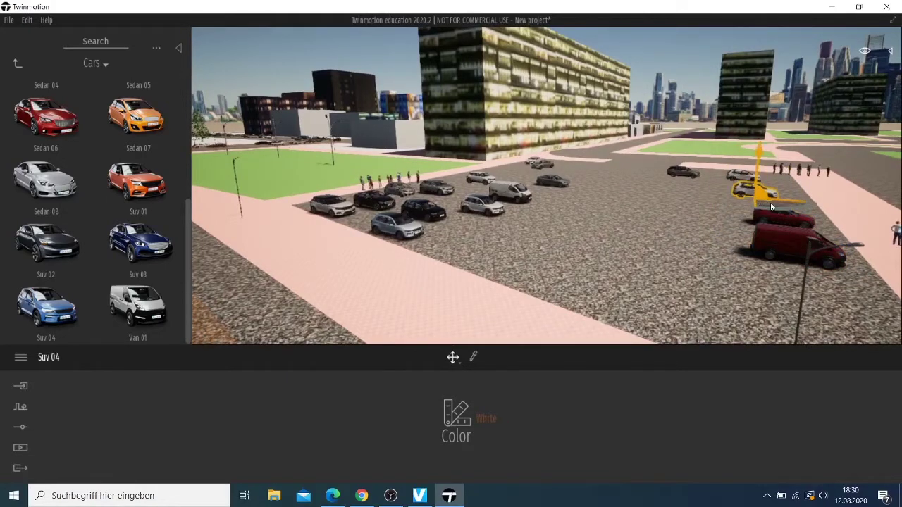
{"action": "left_click", "coordinate": [744, 174]}
{"action": "left_click_drag", "start_coordinate": [738, 178], "coordinate": [764, 181]}
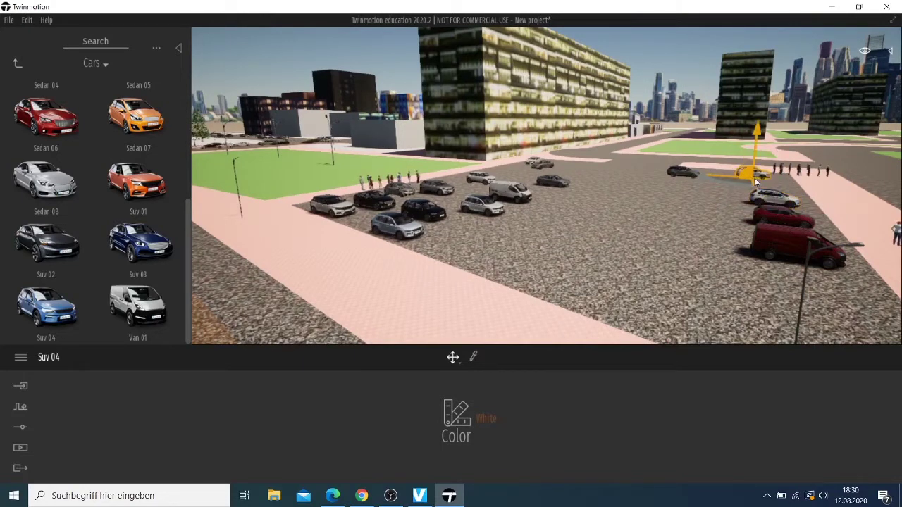
{"action": "left_click", "coordinate": [690, 172]}
{"action": "mouse_move", "coordinate": [691, 173]}
{"action": "left_mouse_down"}
{"action": "mouse_move", "coordinate": [751, 293]}
{"action": "mouse_move", "coordinate": [803, 310]}
{"action": "left_mouse_up"}
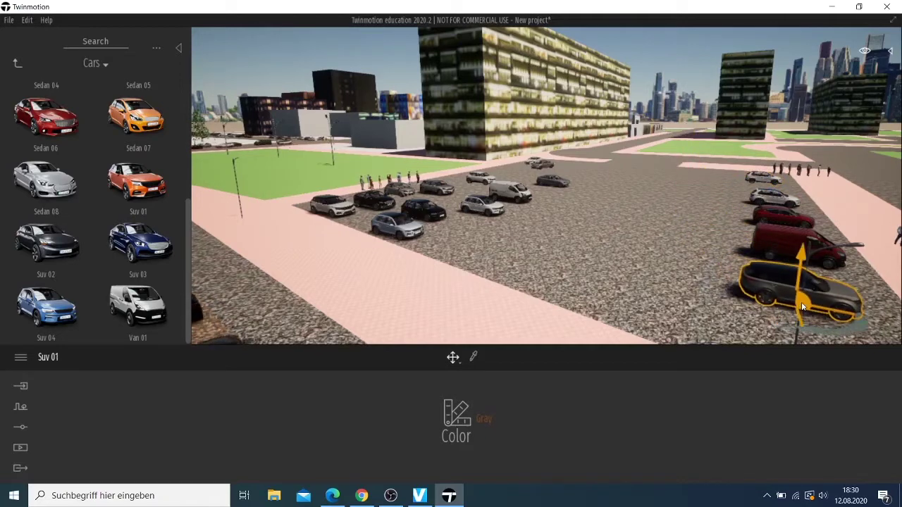
{"action": "left_click", "coordinate": [644, 267]}
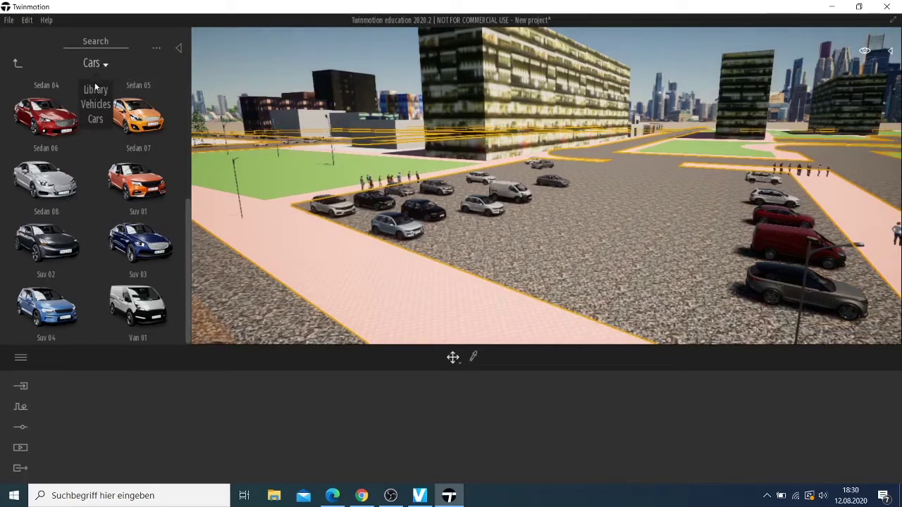
Browse to the Materials > Ground > Man-made library.
{"action": "left_click", "coordinate": [96, 91]}
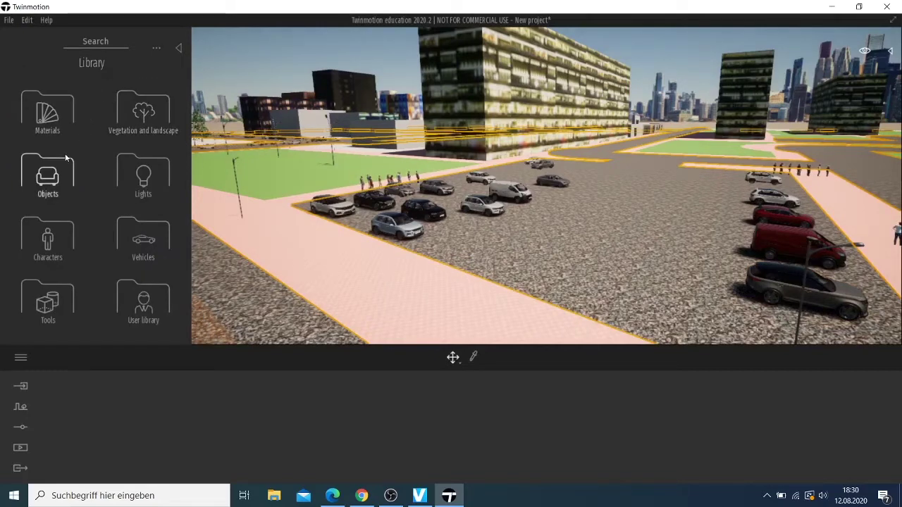
{"action": "left_click", "coordinate": [72, 124]}
{"action": "scroll", "coordinate": [65, 200], "scroll_direction": "down", "scroll_amount": 2}
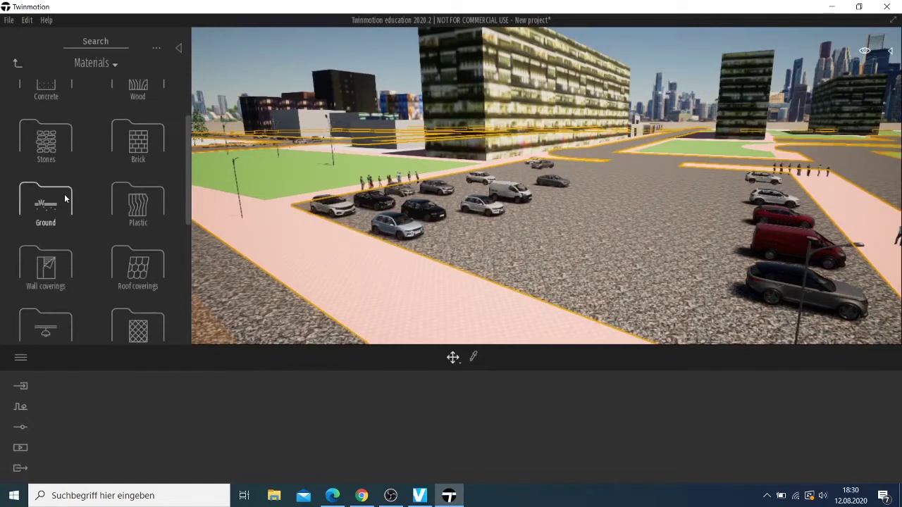
{"action": "left_click", "coordinate": [51, 205]}
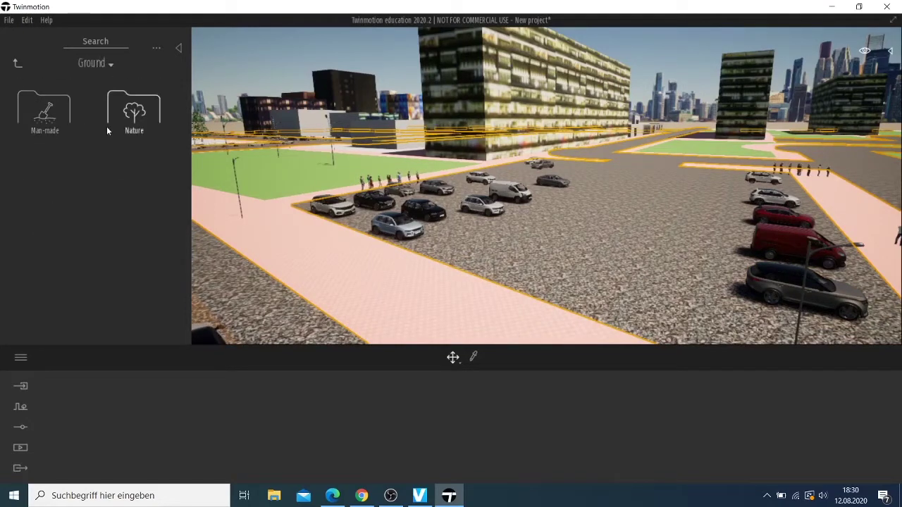
{"action": "left_click", "coordinate": [67, 122]}
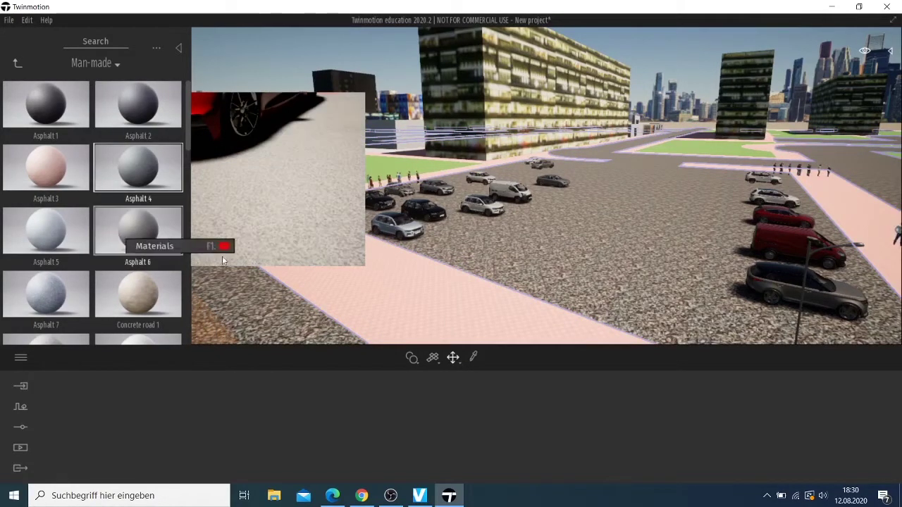
Apply Asphalt 6 to the pink sidewalk and scroll down to the cobblestone materials.
{"action": "left_click_drag", "start_coordinate": [223, 260], "coordinate": [360, 308]}
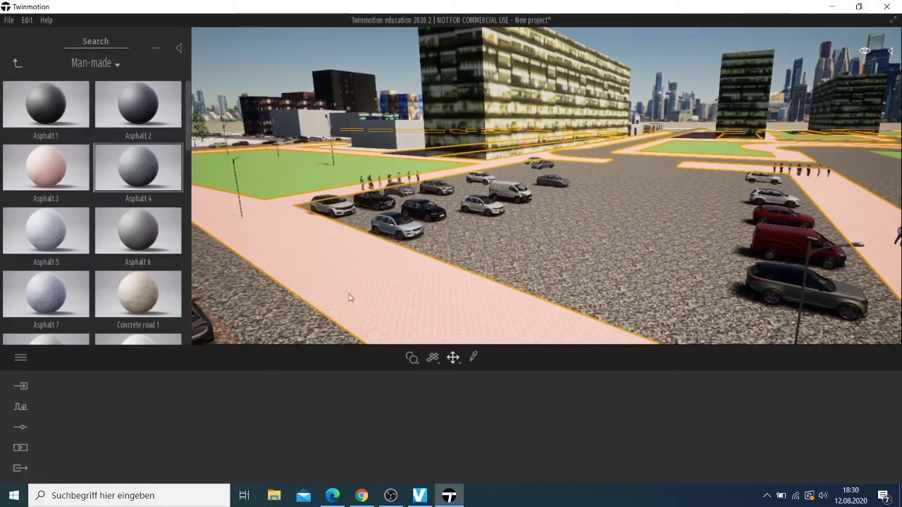
{"action": "scroll", "coordinate": [81, 235], "scroll_direction": "down", "scroll_amount": 3}
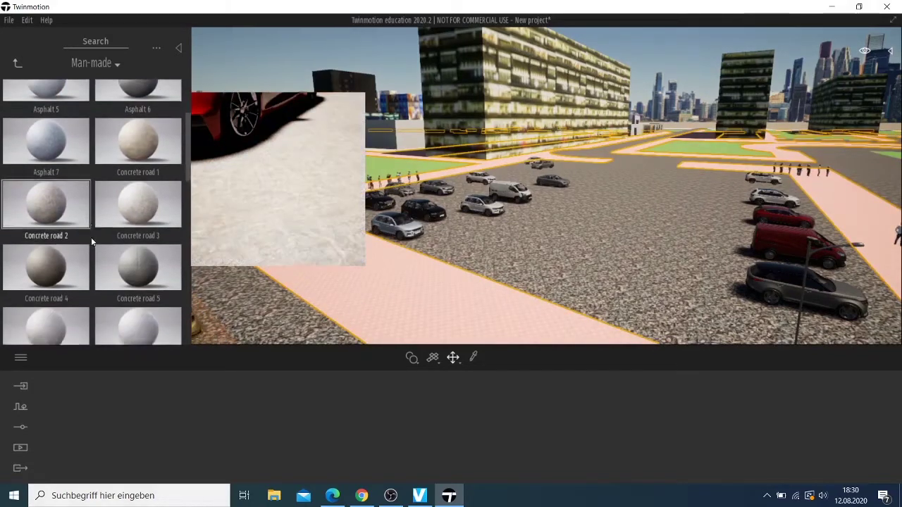
{"action": "scroll", "coordinate": [91, 240], "scroll_direction": "down", "scroll_amount": 2}
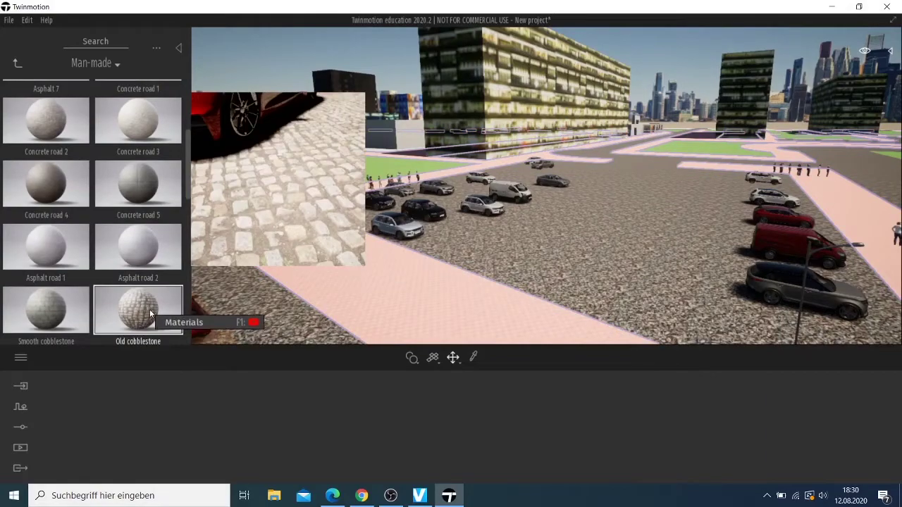
{"action": "key", "text": "Down"}
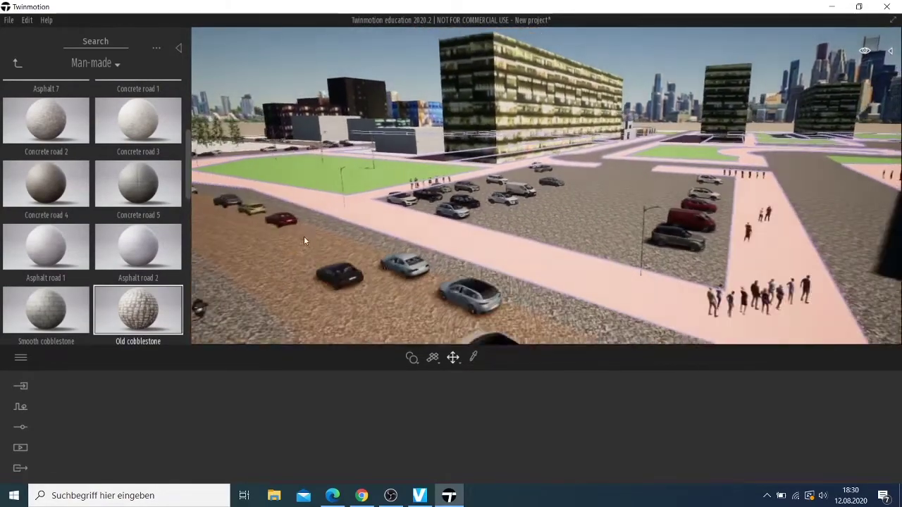
{"action": "mouse_move", "coordinate": [304, 236]}
{"action": "left_mouse_down"}
{"action": "mouse_move", "coordinate": [232, 254]}
{"action": "mouse_move", "coordinate": [296, 233]}
{"action": "left_mouse_up"}
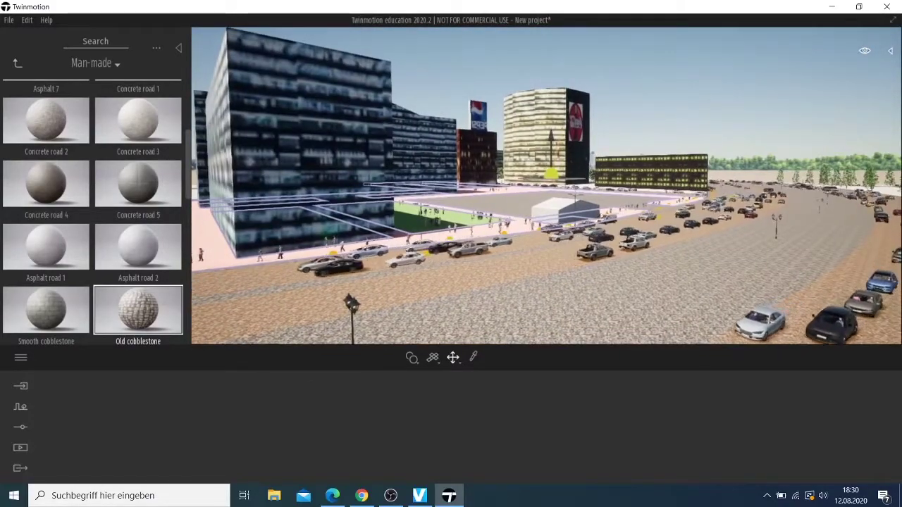
{"action": "key", "text": "Right"}
{"action": "key", "text": "Right"}
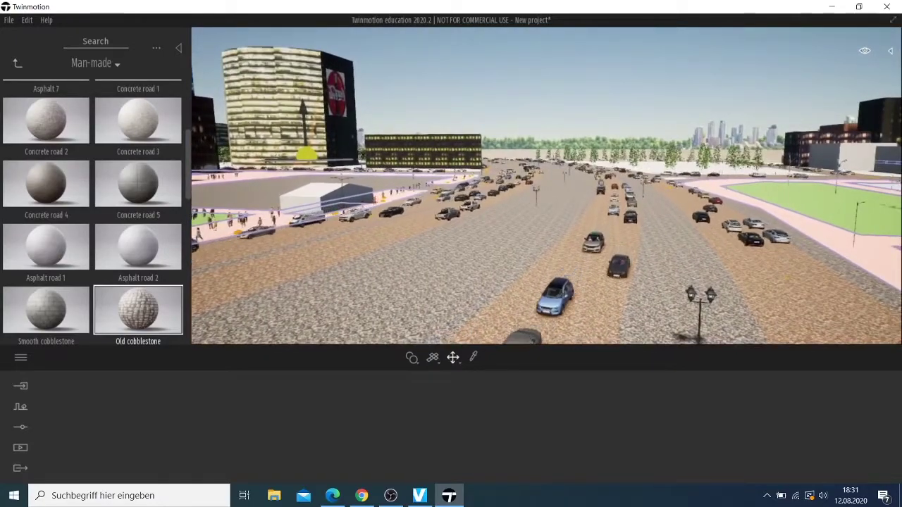
{"action": "key", "text": "Left"}
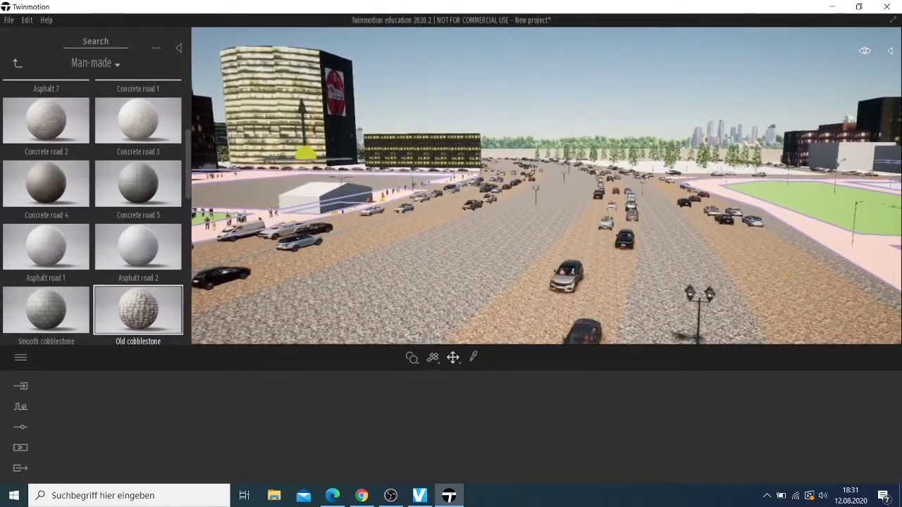
{"action": "key", "text": "Right"}
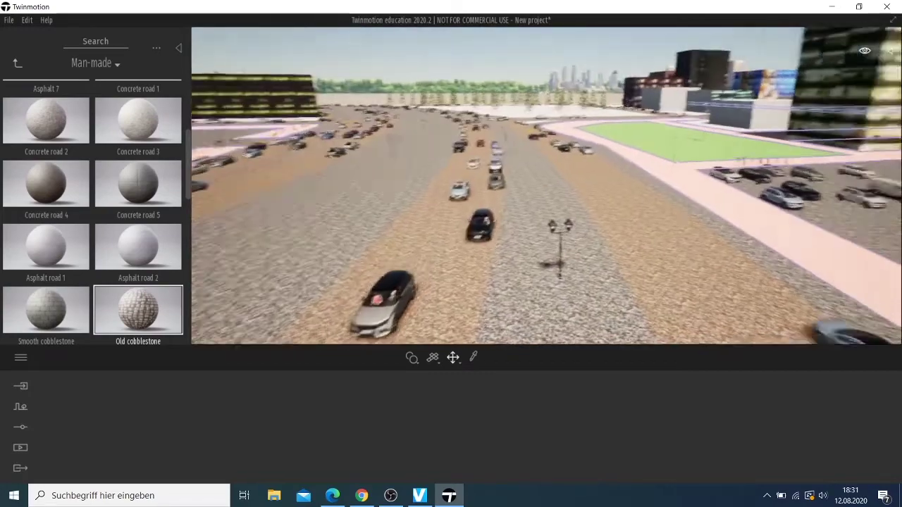
{"action": "key", "text": "Up"}
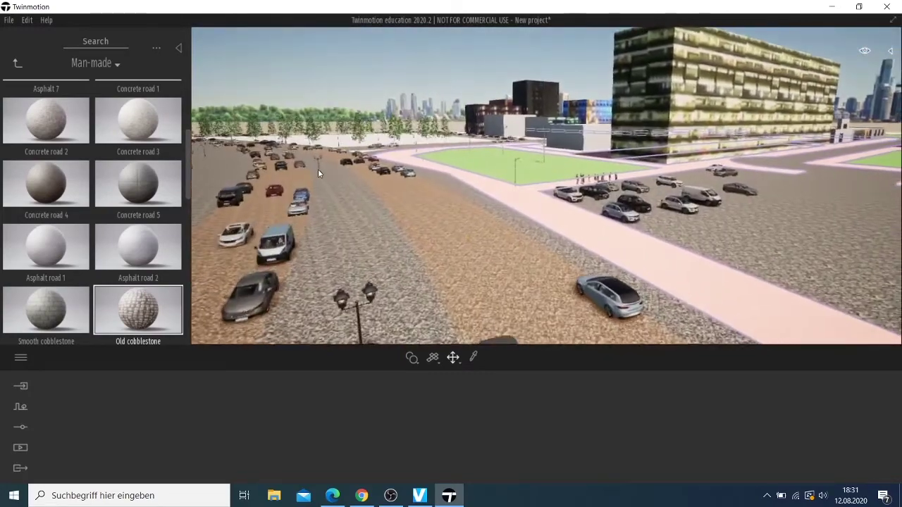
{"action": "key", "text": "Up"}
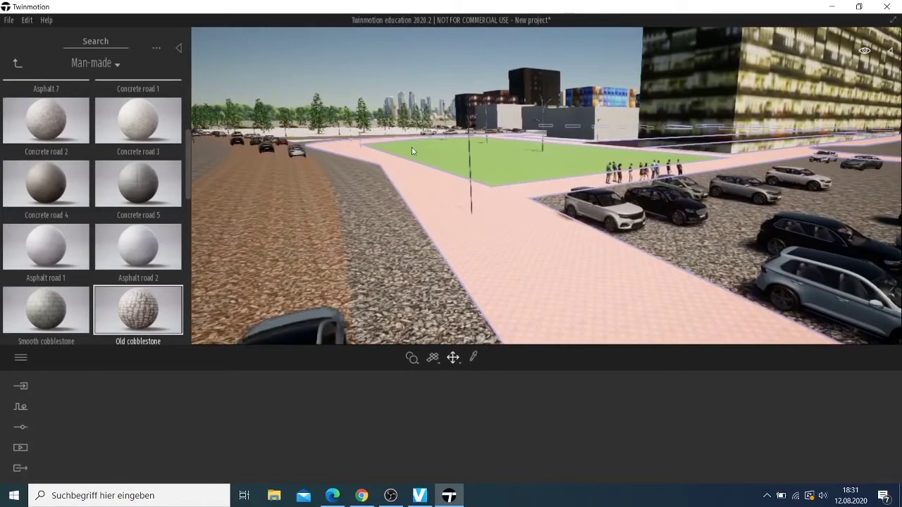
Apply the Ground > Nature material Grass 4 to the central plaza field.
{"action": "left_click", "coordinate": [19, 65]}
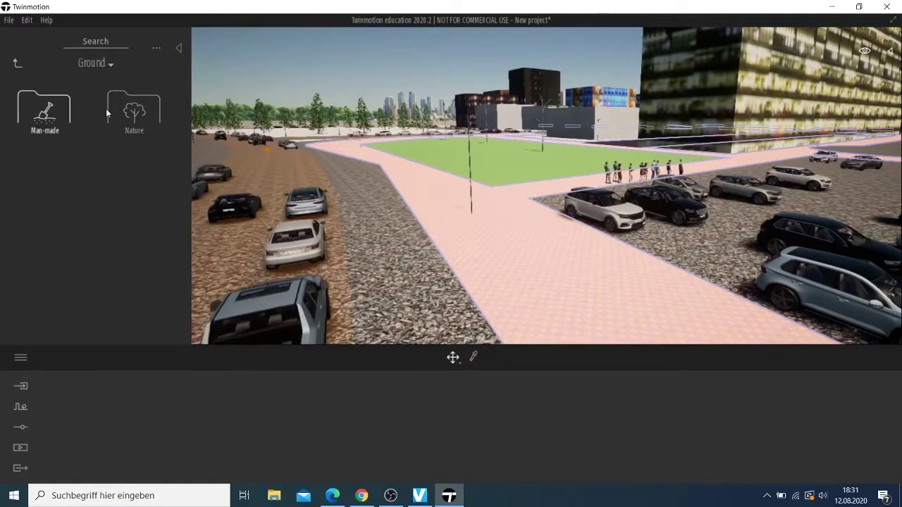
{"action": "left_click", "coordinate": [133, 111]}
{"action": "mouse_move", "coordinate": [138, 168]}
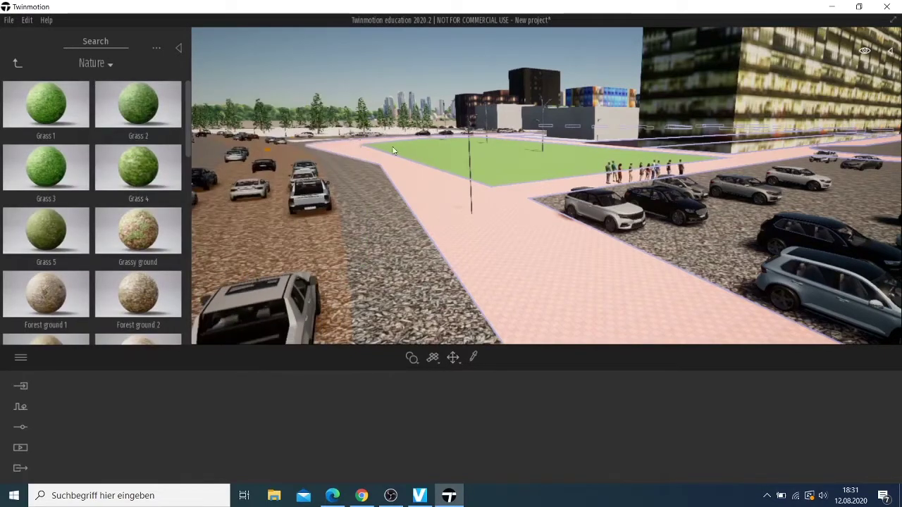
{"action": "left_click_drag", "start_coordinate": [436, 159], "coordinate": [275, 143]}
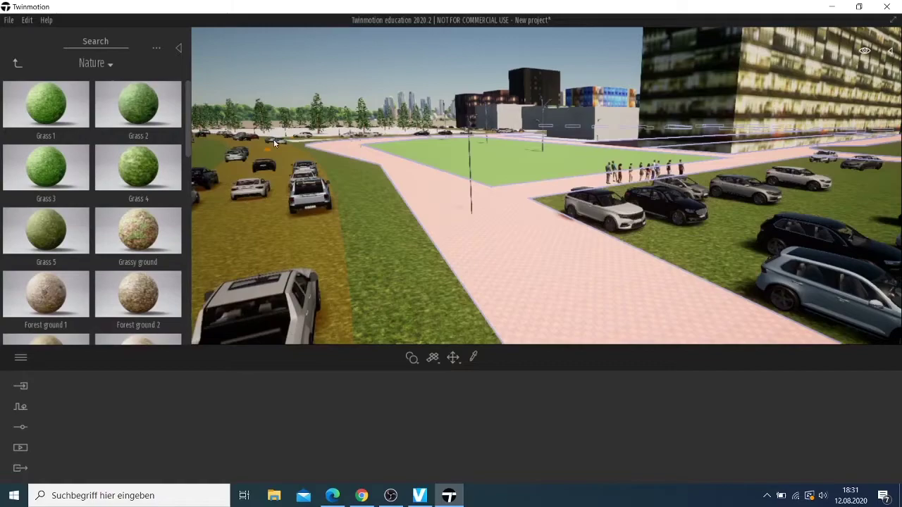
{"action": "left_click", "coordinate": [128, 178]}
{"action": "scroll", "coordinate": [347, 183], "scroll_direction": "down", "scroll_amount": 5}
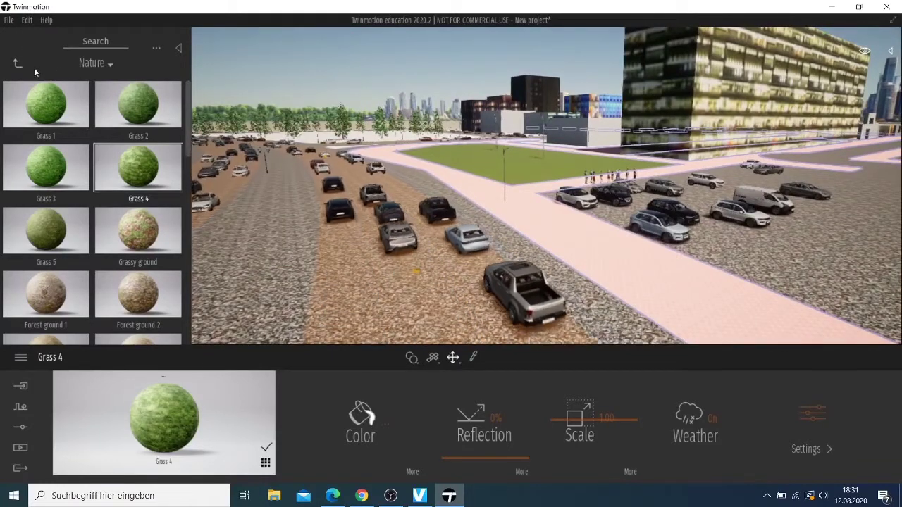
Replace the plaza's Grass 4 with the Glass material Blue tinted glass.
{"action": "left_click", "coordinate": [17, 63]}
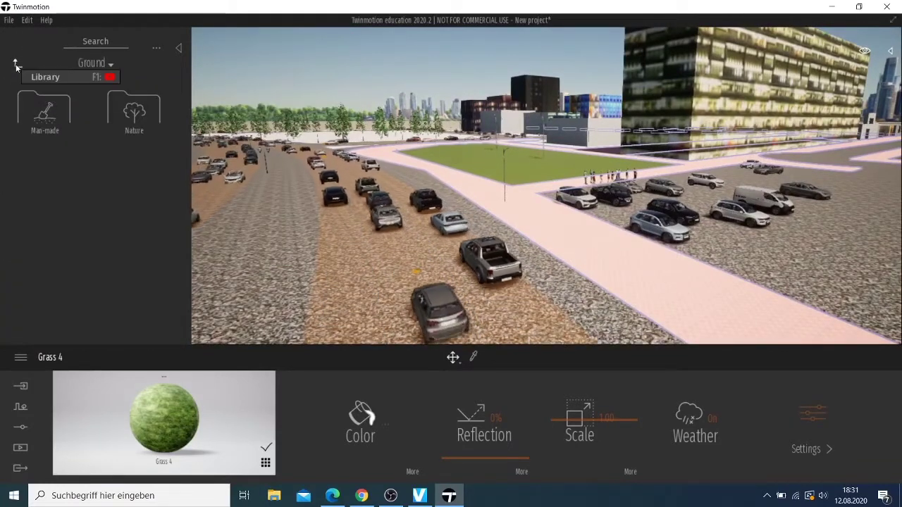
{"action": "left_click", "coordinate": [43, 110]}
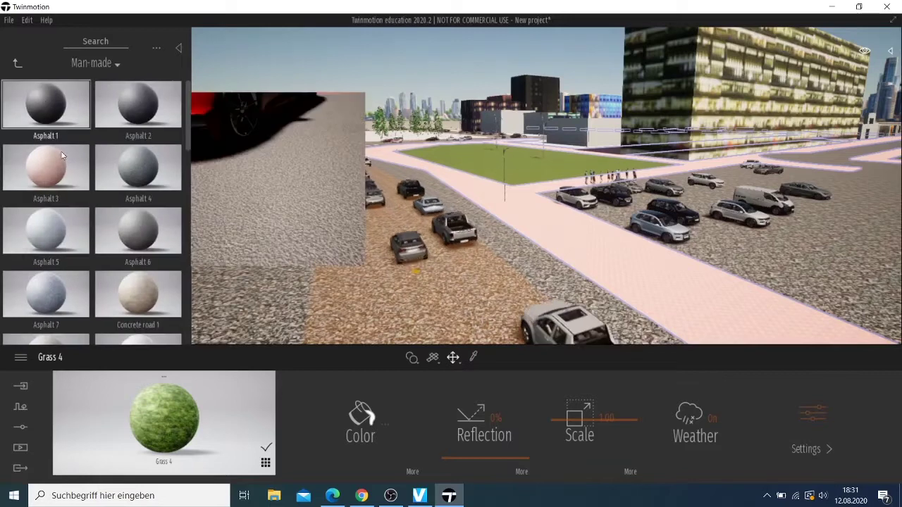
{"action": "left_click", "coordinate": [17, 64]}
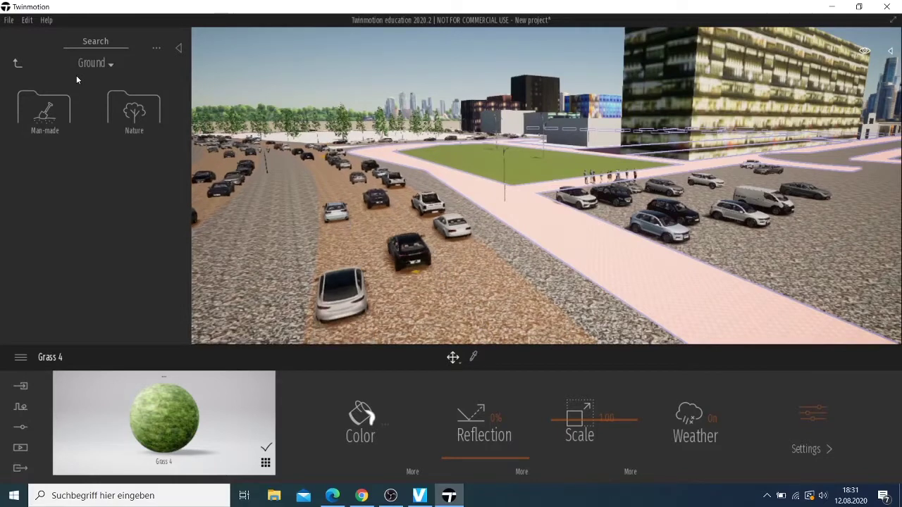
{"action": "left_click", "coordinate": [17, 64]}
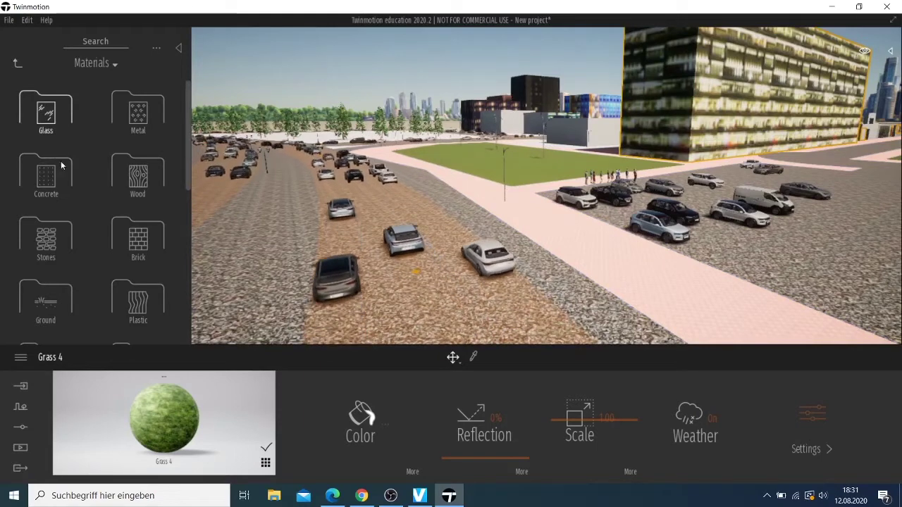
{"action": "left_click", "coordinate": [50, 129]}
{"action": "mouse_move", "coordinate": [46, 106]}
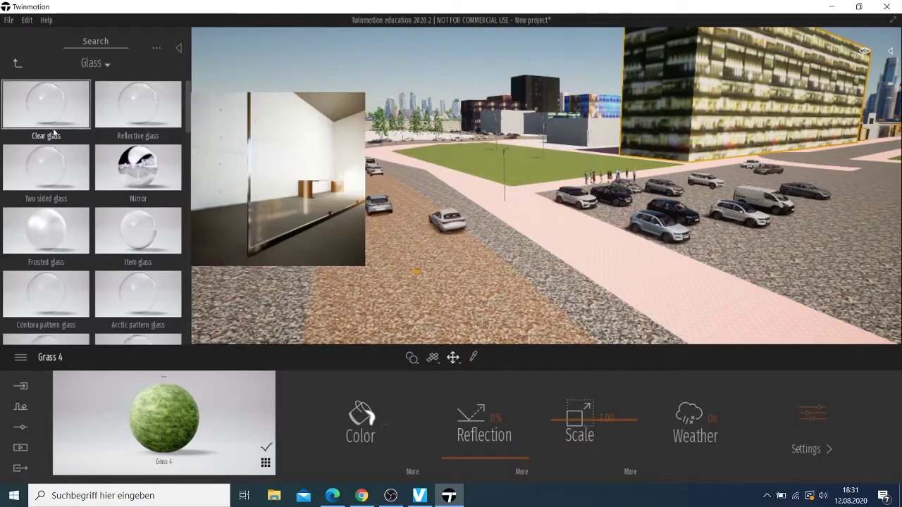
{"action": "scroll", "coordinate": [98, 257], "scroll_direction": "down", "scroll_amount": 2}
{"action": "scroll", "coordinate": [103, 252], "scroll_direction": "down", "scroll_amount": 2}
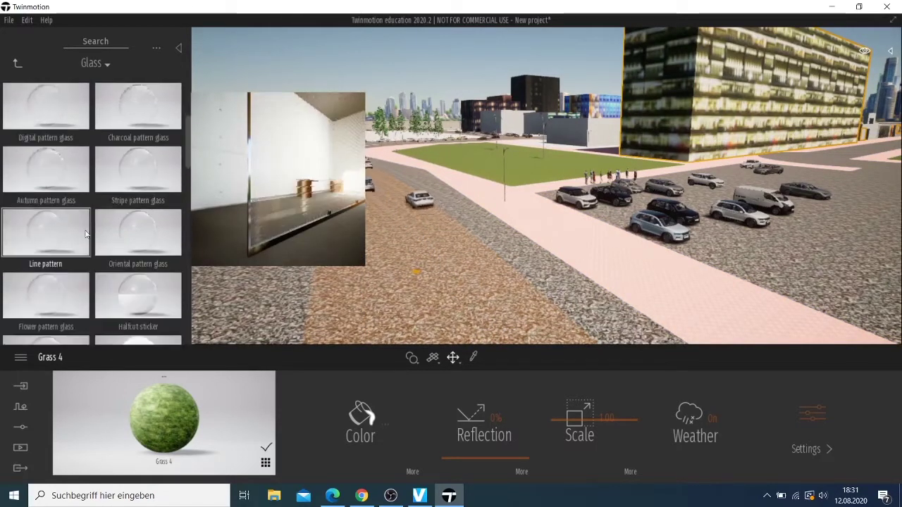
{"action": "scroll", "coordinate": [104, 248], "scroll_direction": "down", "scroll_amount": 2}
{"action": "scroll", "coordinate": [108, 242], "scroll_direction": "down", "scroll_amount": 2}
{"action": "scroll", "coordinate": [92, 225], "scroll_direction": "down", "scroll_amount": 2}
{"action": "scroll", "coordinate": [57, 197], "scroll_direction": "down", "scroll_amount": 2}
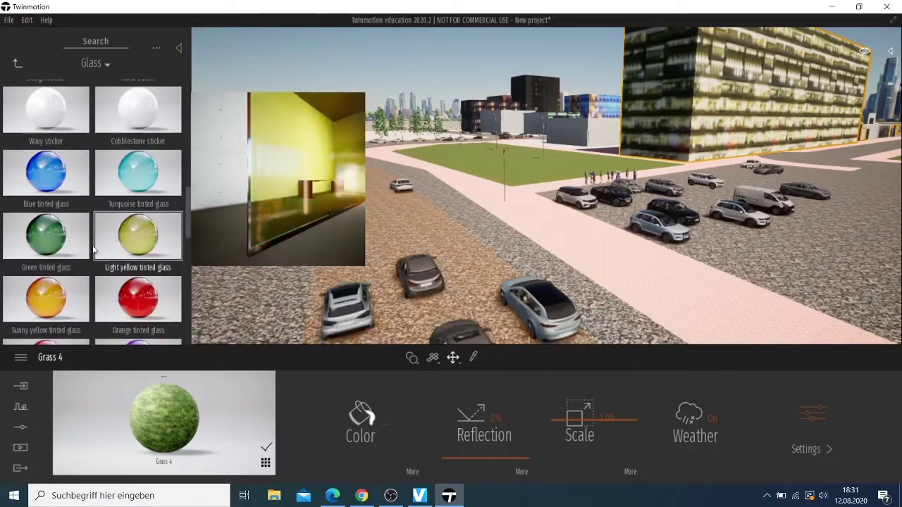
{"action": "left_click_drag", "start_coordinate": [40, 181], "coordinate": [159, 413]}
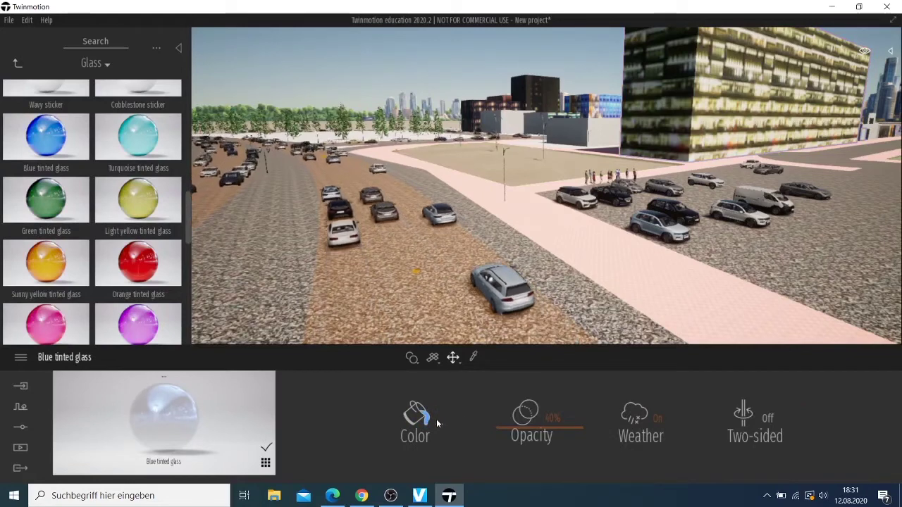
Darken the blue tinted glass colour to 274F7D.
{"action": "left_click", "coordinate": [436, 420]}
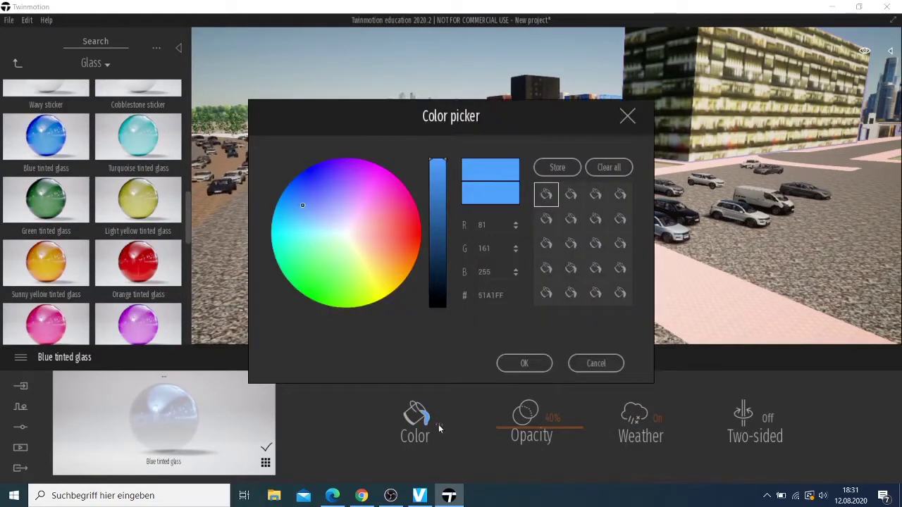
{"action": "left_click", "coordinate": [444, 209]}
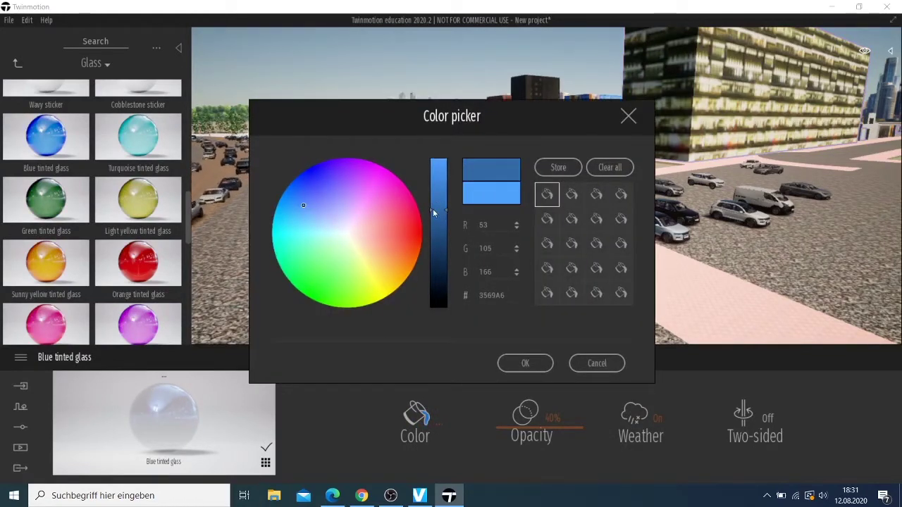
{"action": "left_click_drag", "start_coordinate": [432, 208], "coordinate": [442, 232]}
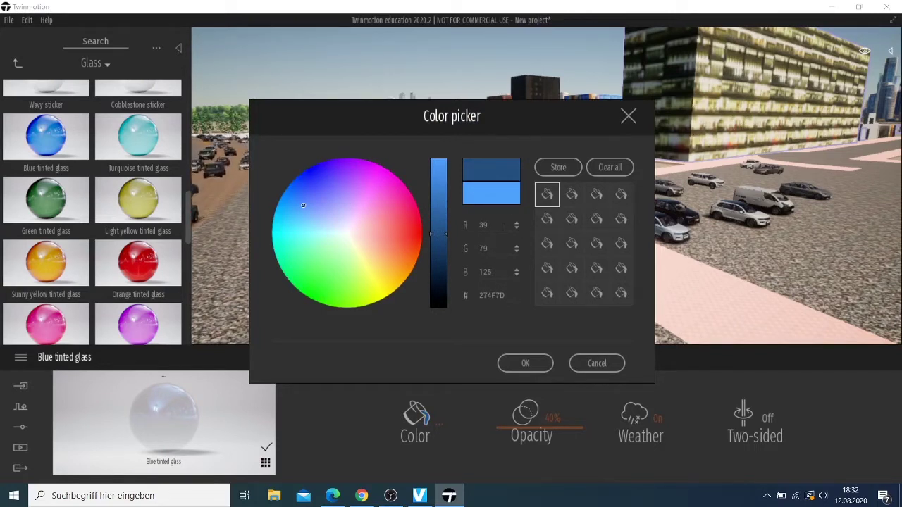
{"action": "left_click", "coordinate": [525, 364]}
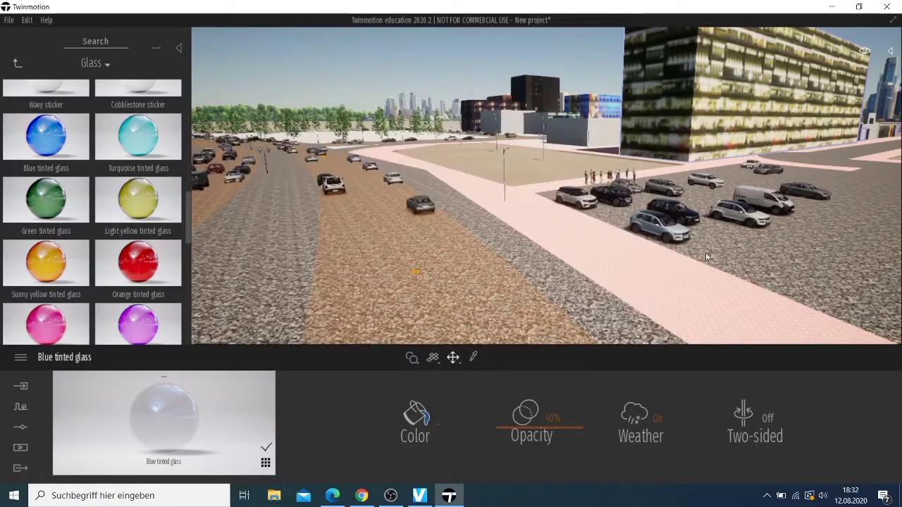
{"action": "left_click", "coordinate": [687, 234]}
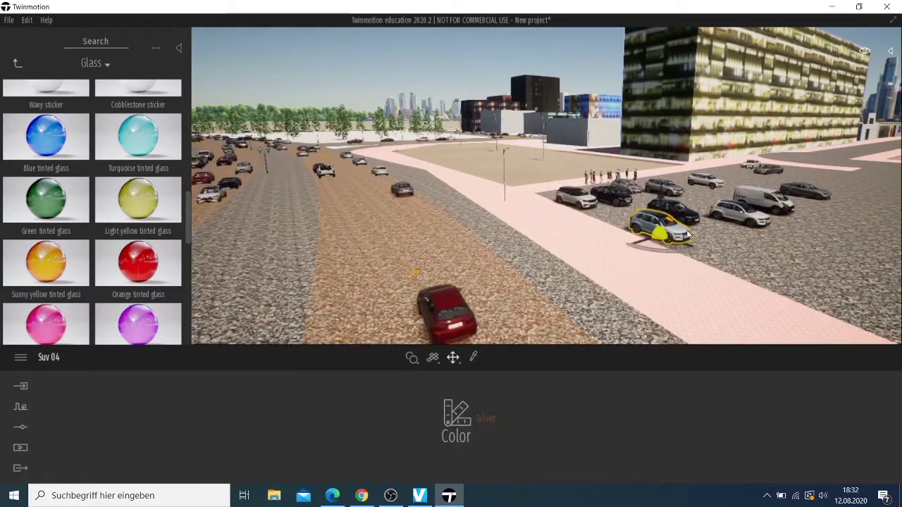
{"action": "mouse_move", "coordinate": [689, 235]}
{"action": "right_mouse_down"}
{"action": "mouse_move", "coordinate": [832, 239]}
{"action": "mouse_move", "coordinate": [899, 277]}
{"action": "right_mouse_up"}
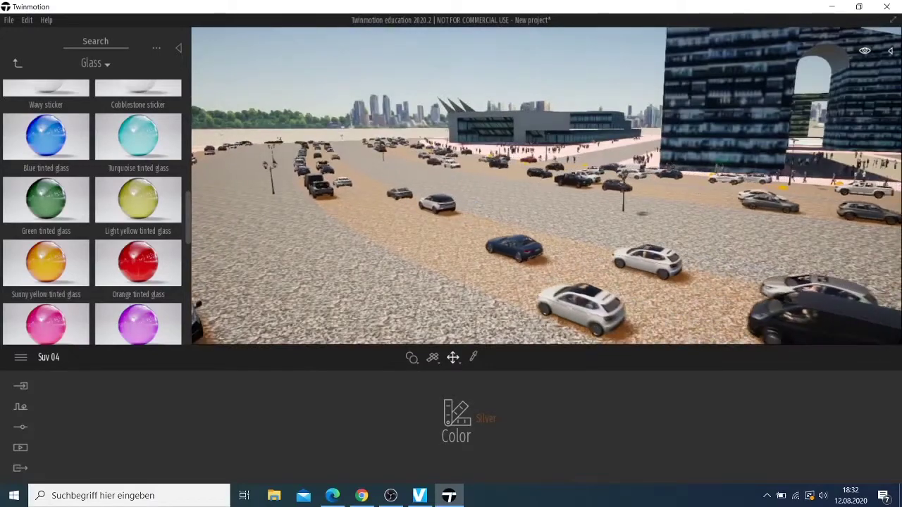
{"action": "mouse_move", "coordinate": [899, 277]}
{"action": "right_mouse_down"}
{"action": "mouse_move", "coordinate": [704, 268]}
{"action": "mouse_move", "coordinate": [733, 268]}
{"action": "right_mouse_up"}
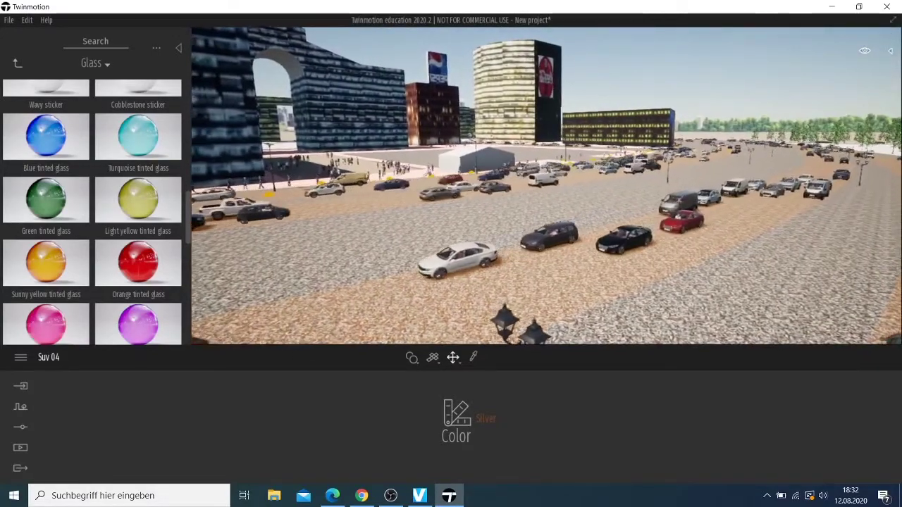
{"action": "key", "text": "w"}
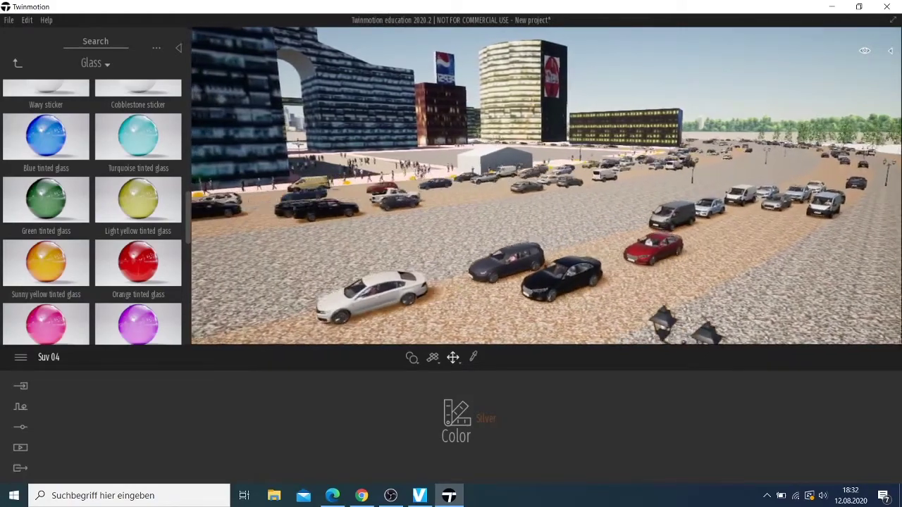
{"action": "key", "text": "w"}
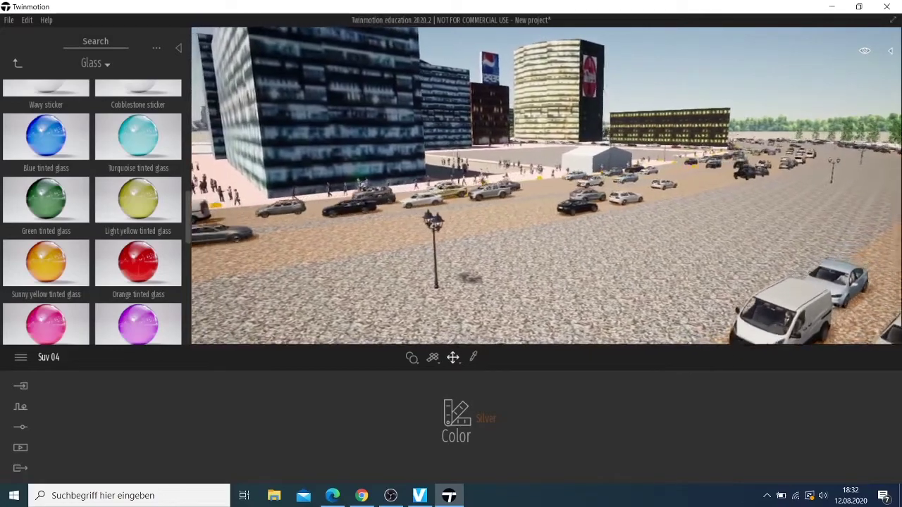
{"action": "key", "text": "s"}
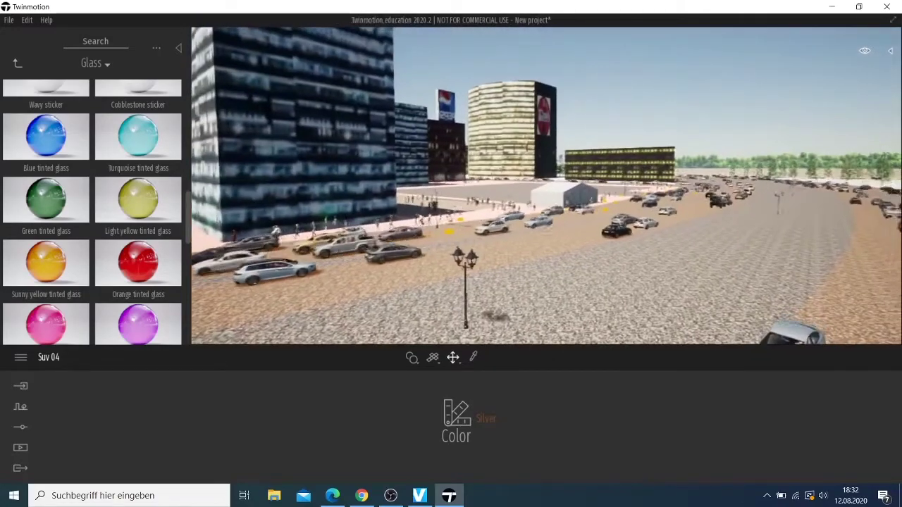
{"action": "left_click_drag", "start_coordinate": [578, 275], "coordinate": [620, 257]}
{"action": "left_click_drag", "start_coordinate": [391, 260], "coordinate": [268, 262]}
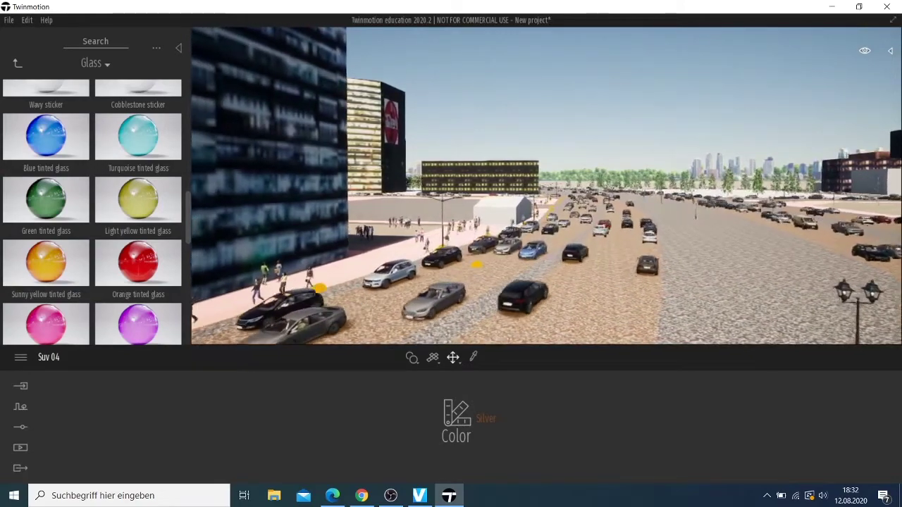
{"action": "mouse_move", "coordinate": [543, 184]}
{"action": "right_mouse_down"}
{"action": "mouse_move", "coordinate": [493, 212]}
{"action": "mouse_move", "coordinate": [535, 205]}
{"action": "right_mouse_up"}
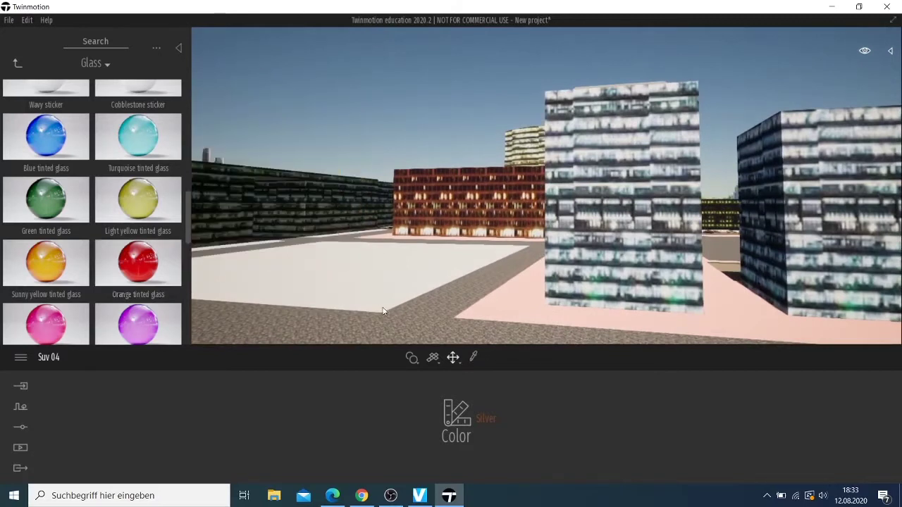
Browse from the materials up to the Objects > City > Trash cans library.
{"action": "left_click", "coordinate": [18, 63]}
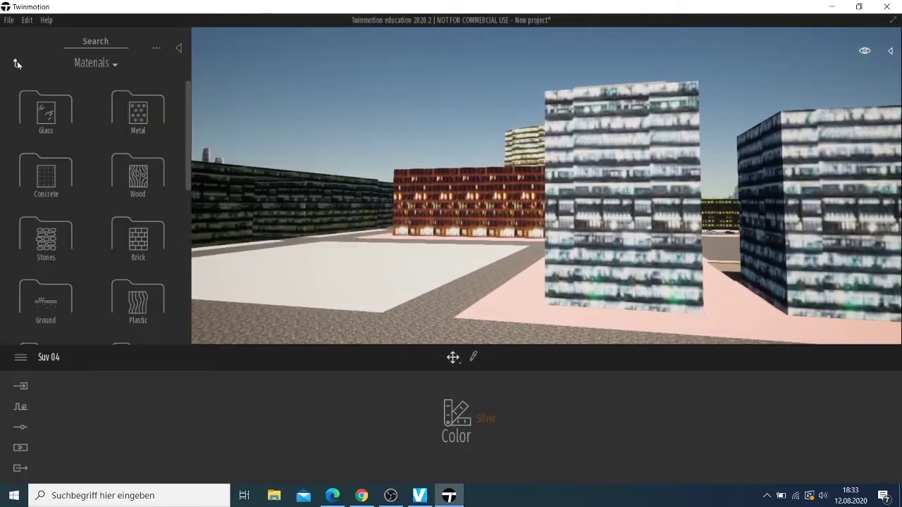
{"action": "left_click", "coordinate": [143, 185]}
{"action": "mouse_move", "coordinate": [138, 169]}
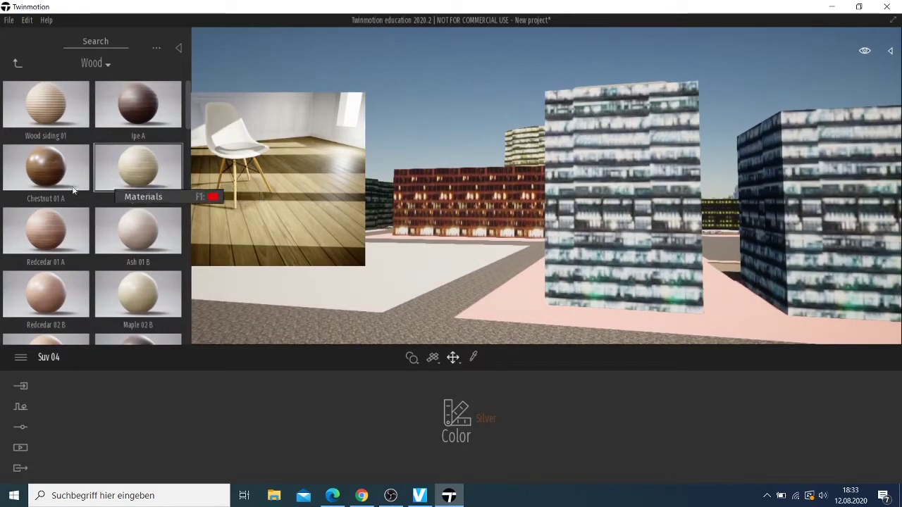
{"action": "left_click", "coordinate": [15, 63]}
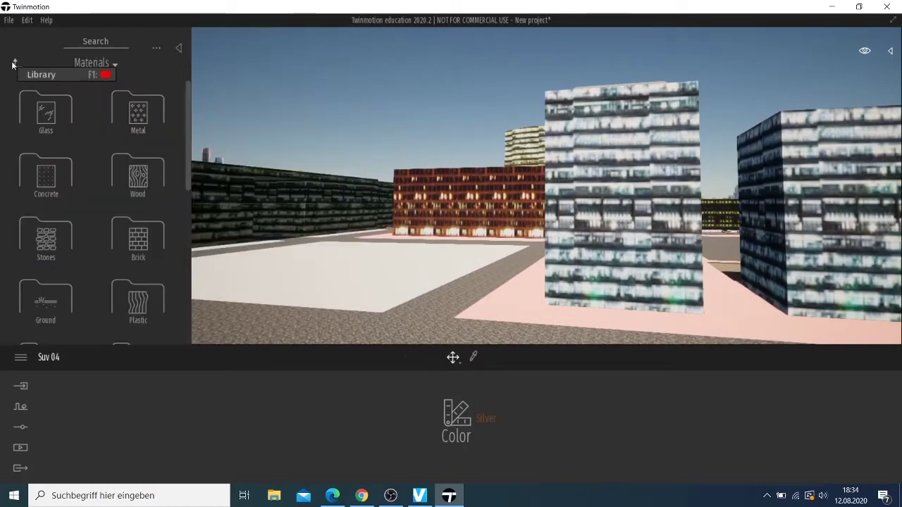
{"action": "left_click", "coordinate": [16, 63]}
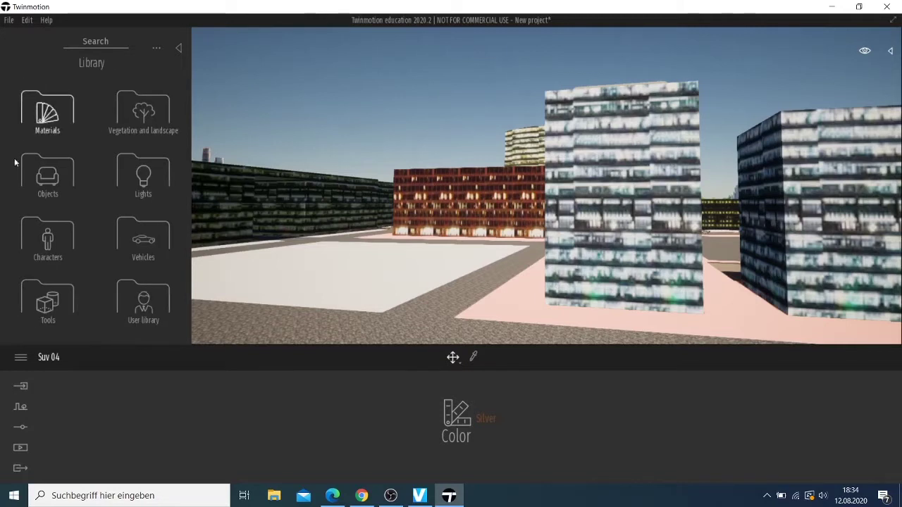
{"action": "left_click", "coordinate": [44, 183]}
{"action": "left_click", "coordinate": [164, 120]}
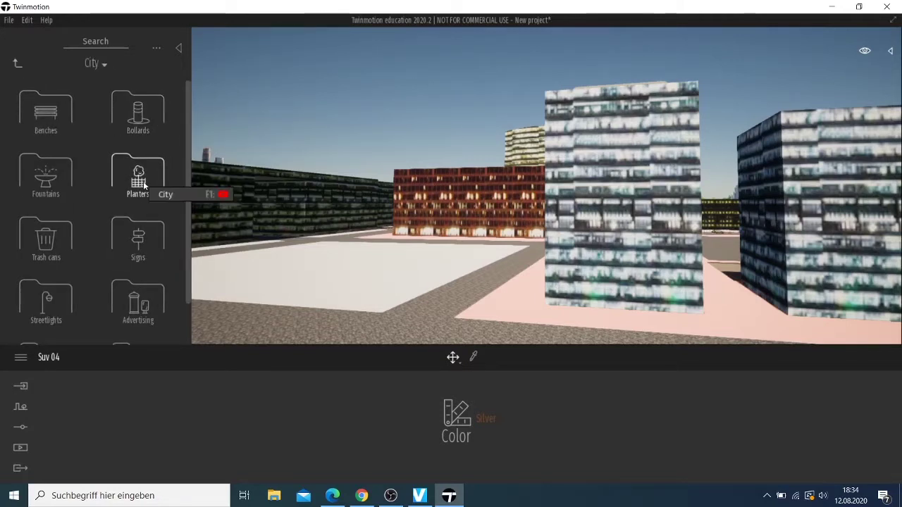
{"action": "left_click", "coordinate": [55, 245]}
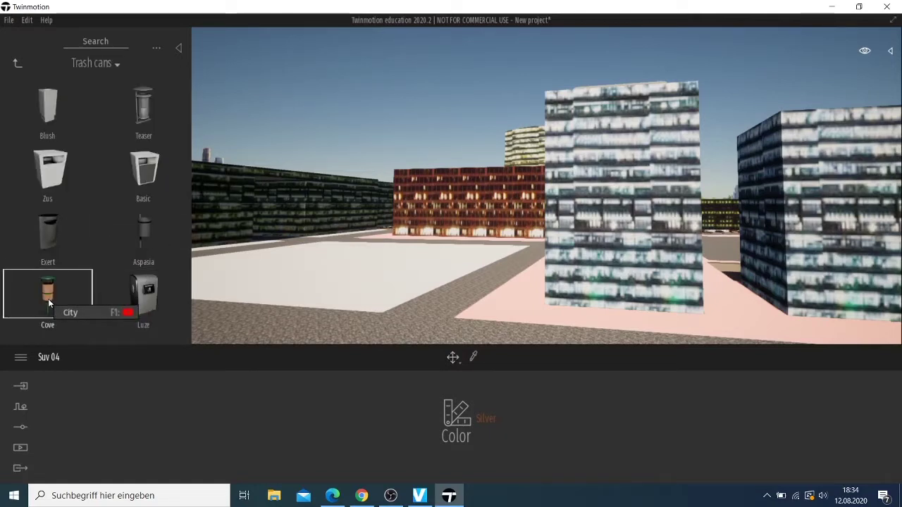
Place four Cove trash cans on the pink plaza, beside the right building and on the white plaza.
{"action": "left_click_drag", "start_coordinate": [48, 302], "coordinate": [426, 323]}
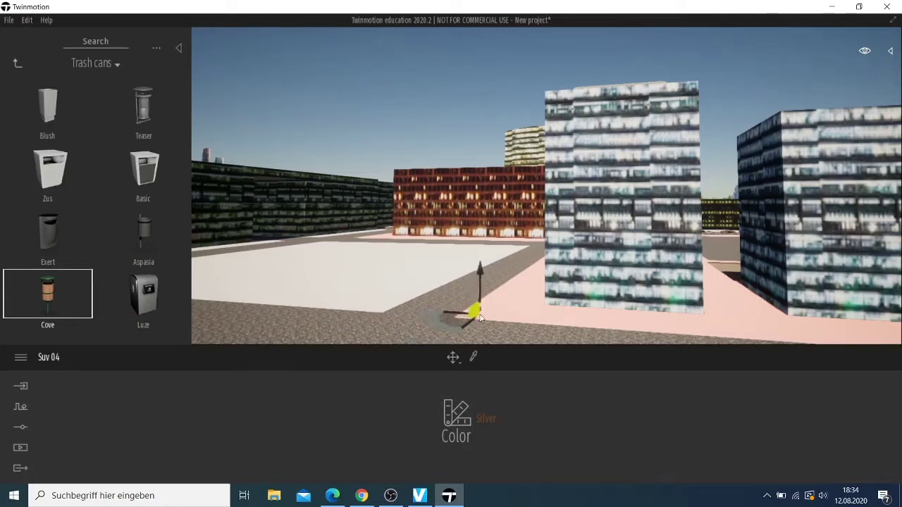
{"action": "mouse_move", "coordinate": [480, 318]}
{"action": "left_mouse_down"}
{"action": "mouse_move", "coordinate": [522, 310]}
{"action": "mouse_move", "coordinate": [581, 336]}
{"action": "left_mouse_up"}
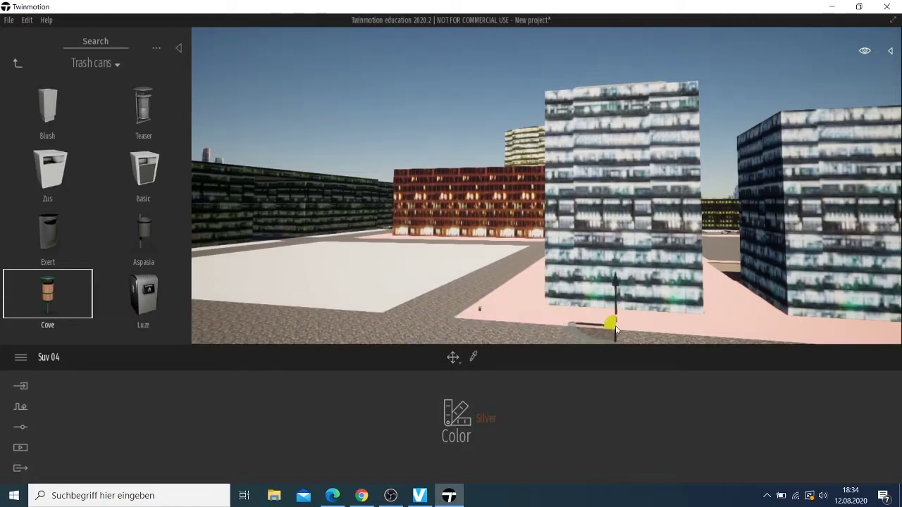
{"action": "left_click", "coordinate": [615, 325]}
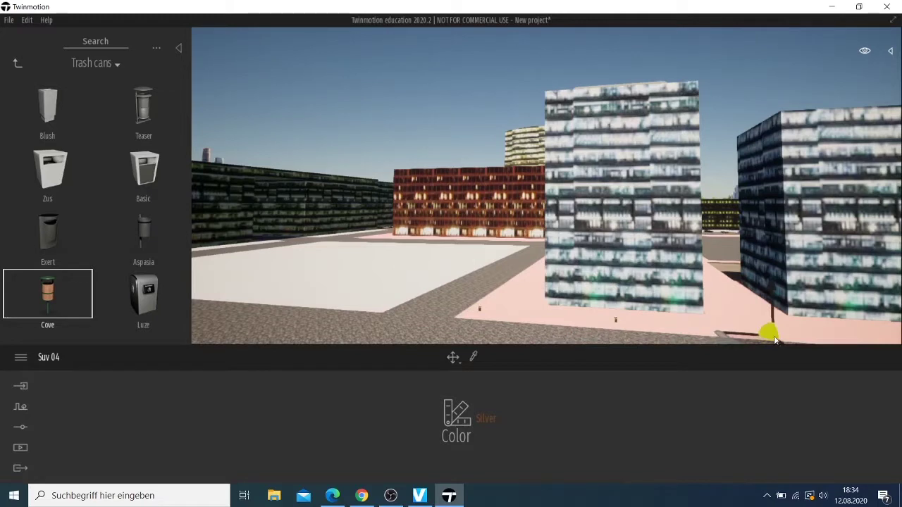
{"action": "left_click", "coordinate": [773, 339]}
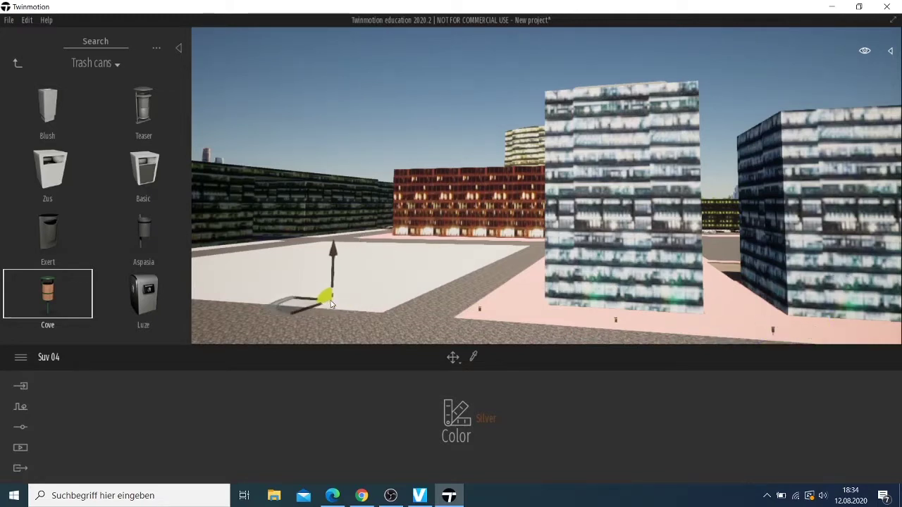
{"action": "left_click", "coordinate": [317, 303]}
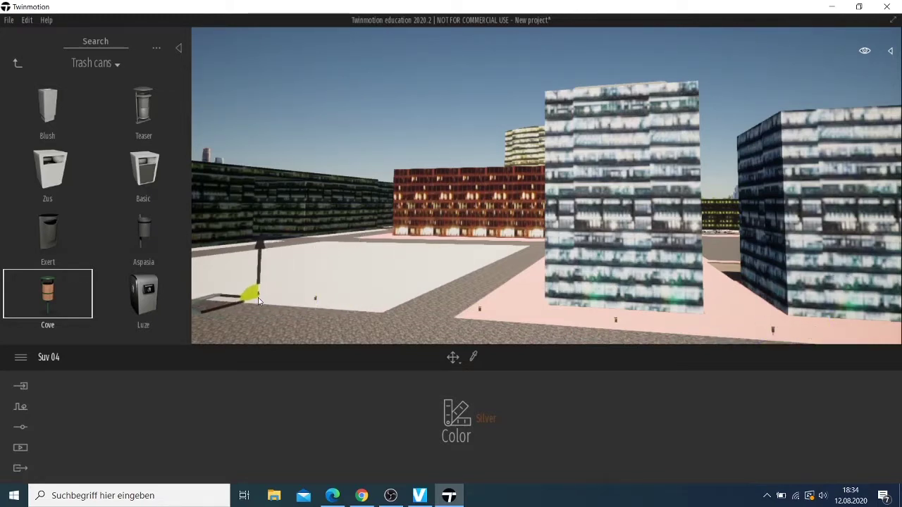
{"action": "left_click", "coordinate": [255, 301]}
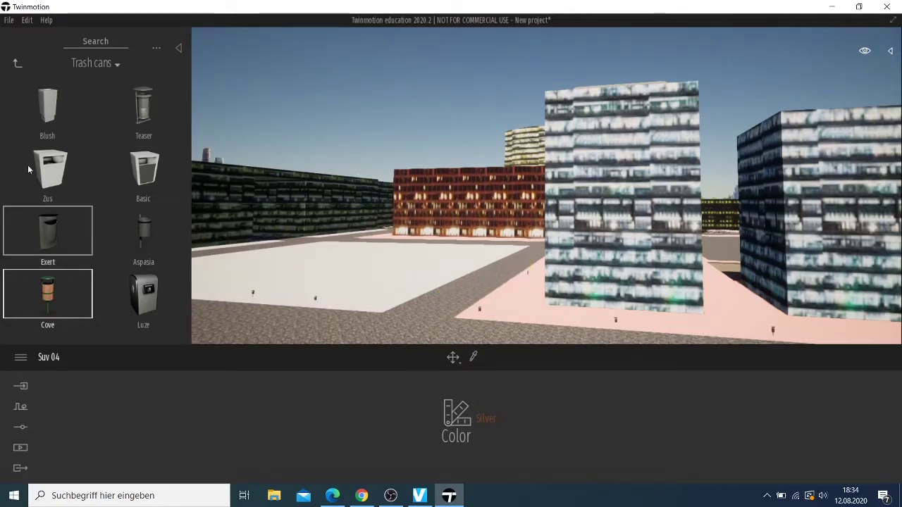
Place three Heroix streetlights across the white plaza from the City > Streetlights library.
{"action": "left_click", "coordinate": [17, 65]}
{"action": "scroll", "coordinate": [70, 197], "scroll_direction": "down", "scroll_amount": 1}
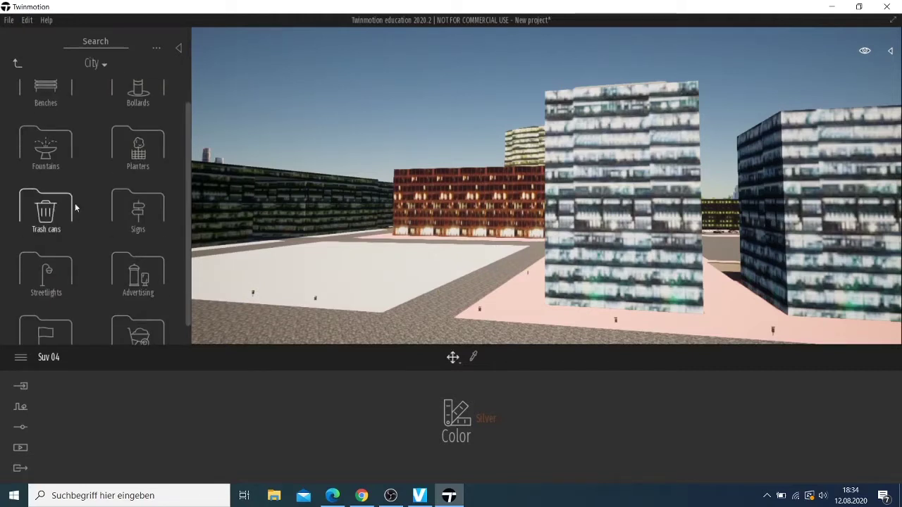
{"action": "left_click", "coordinate": [46, 278]}
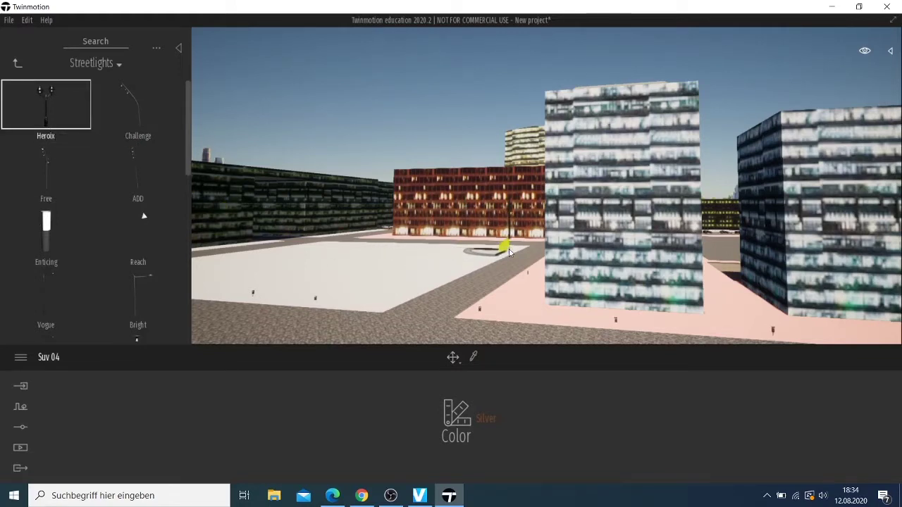
{"action": "mouse_move", "coordinate": [467, 281]}
{"action": "left_mouse_down"}
{"action": "mouse_move", "coordinate": [398, 289]}
{"action": "mouse_move", "coordinate": [383, 306]}
{"action": "left_mouse_up"}
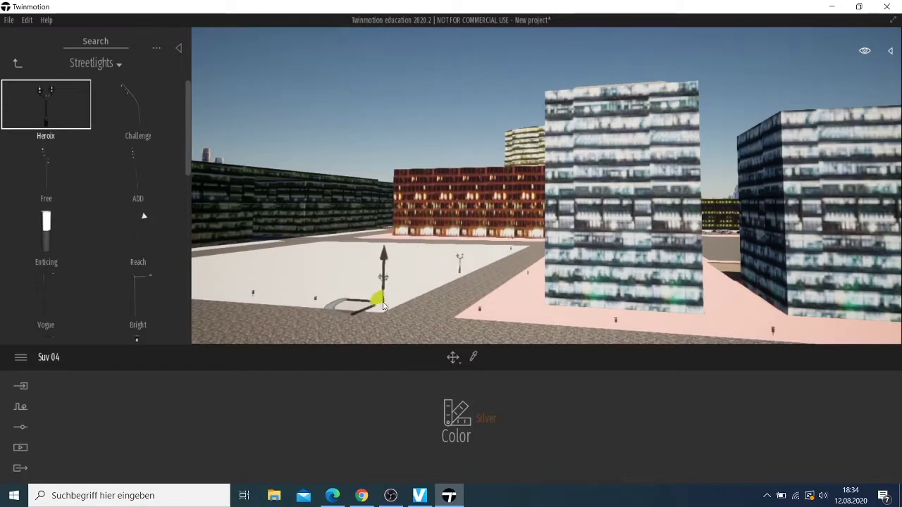
{"action": "left_click", "coordinate": [383, 305]}
{"action": "left_click", "coordinate": [279, 301]}
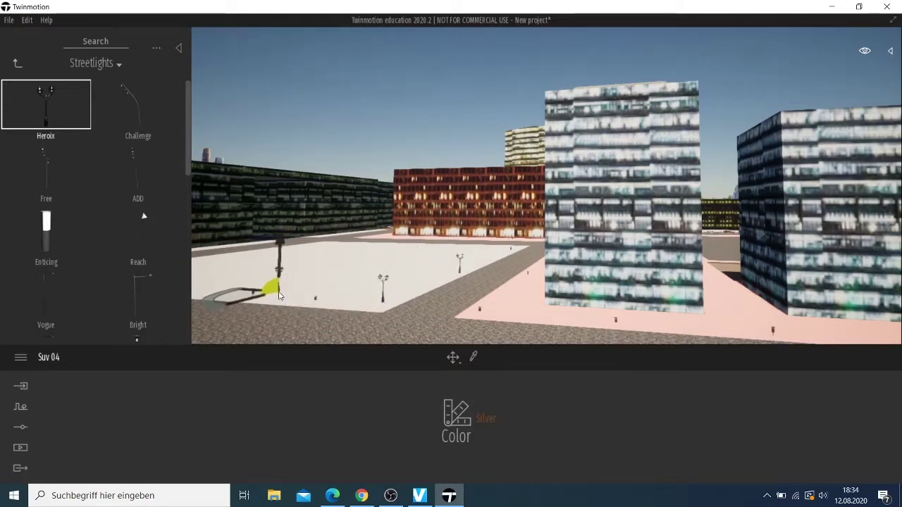
{"action": "left_click", "coordinate": [203, 289]}
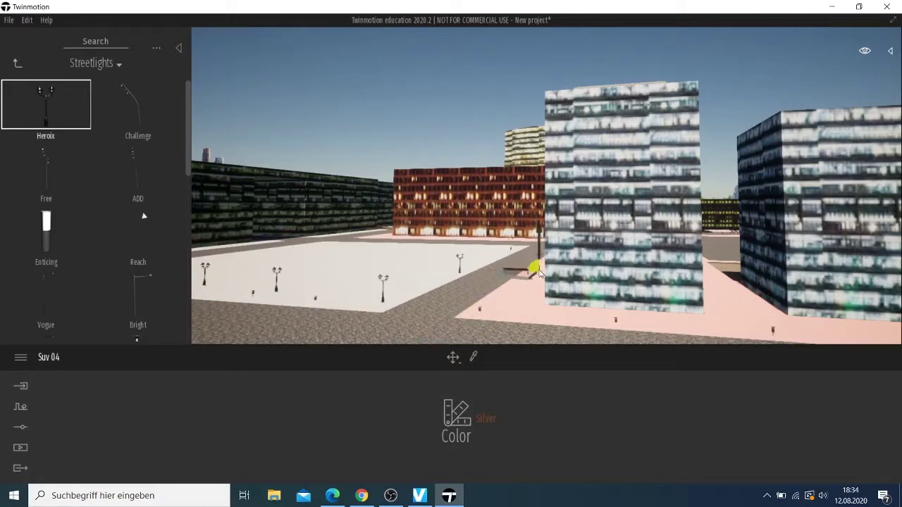
Add Heroix streetlights along the walkway, pink plaza and buildings, then pan the camera right.
{"action": "left_click", "coordinate": [536, 276]}
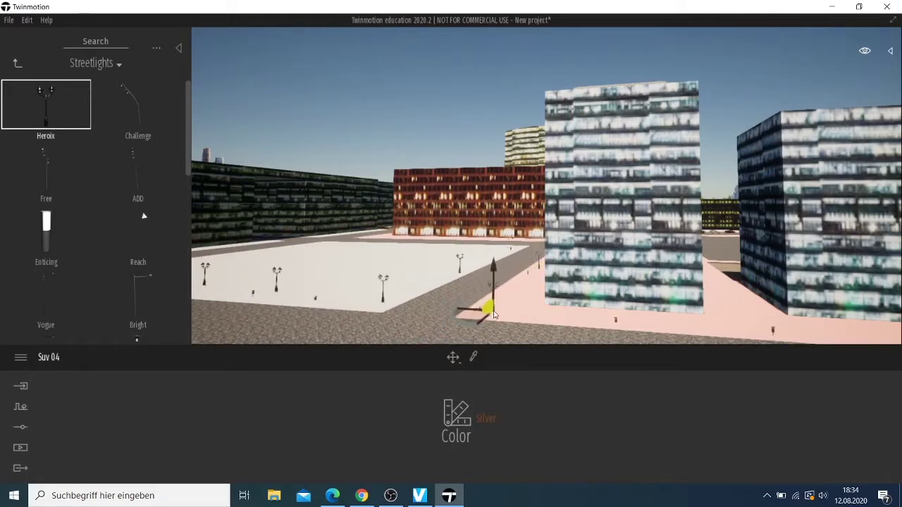
{"action": "left_click", "coordinate": [559, 316]}
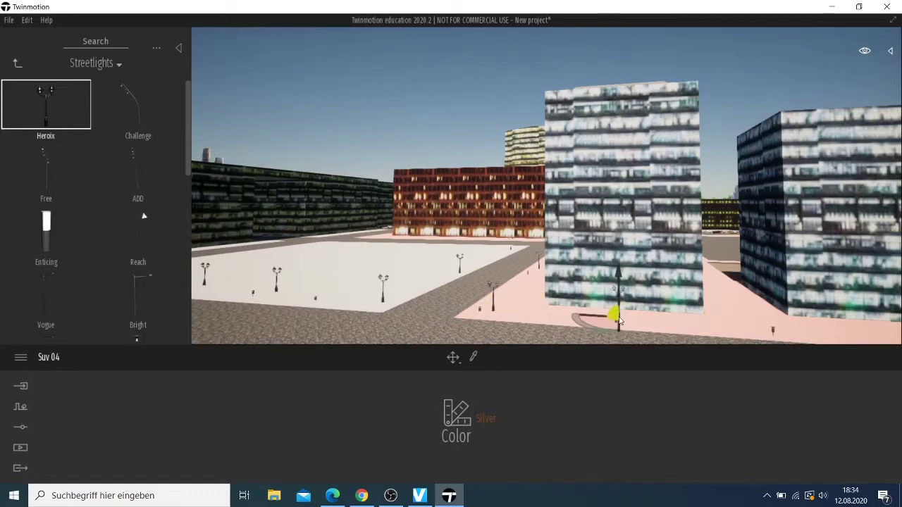
{"action": "left_click", "coordinate": [618, 321]}
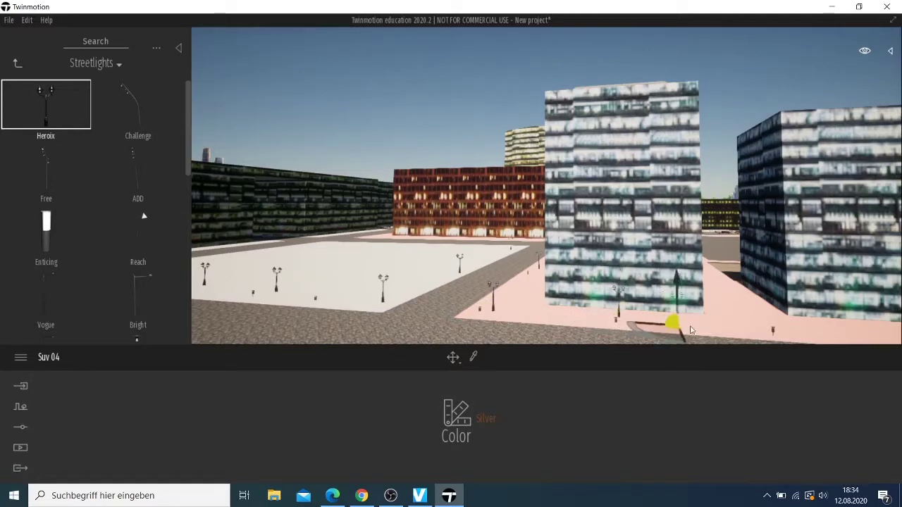
{"action": "left_click", "coordinate": [781, 331]}
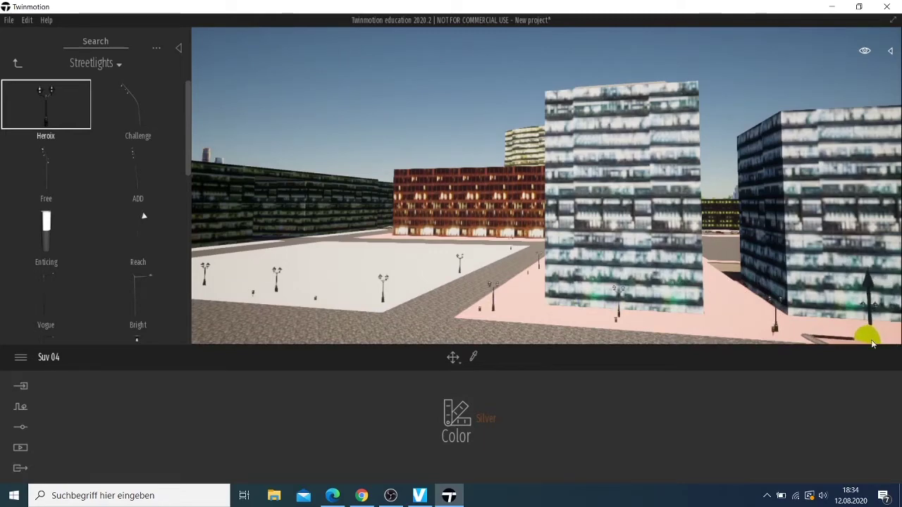
{"action": "key", "text": "Right"}
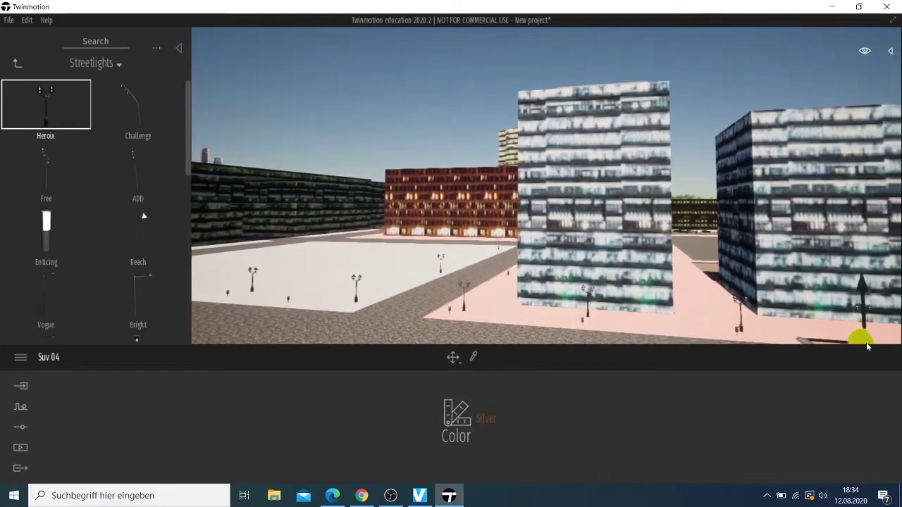
{"action": "key", "text": "Right"}
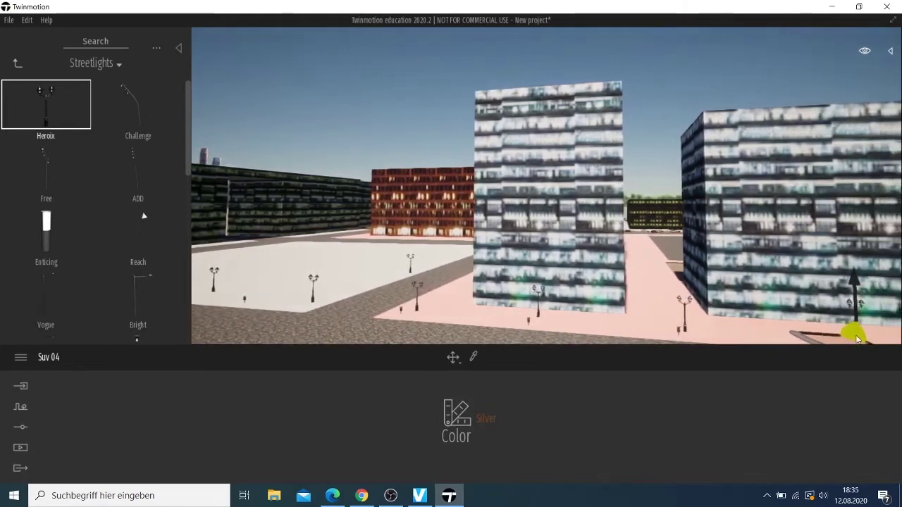
{"action": "key", "text": "Right"}
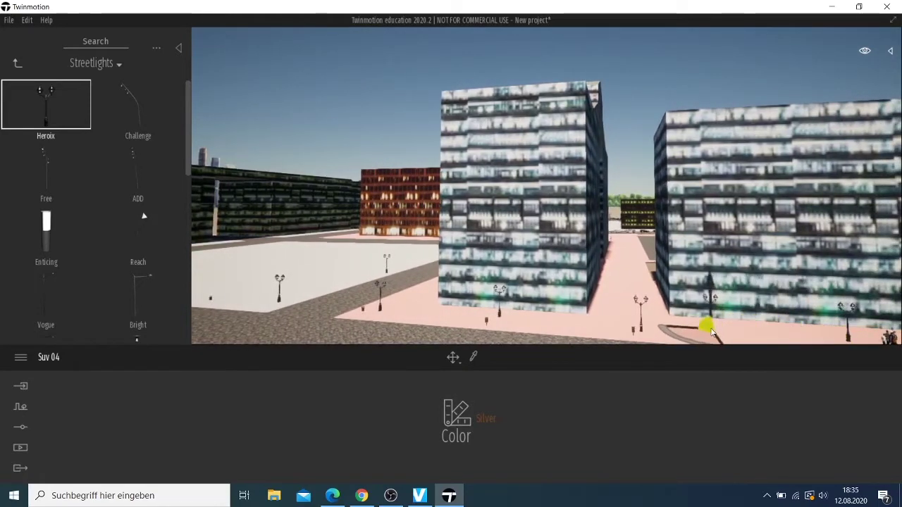
{"action": "key", "text": "Right"}
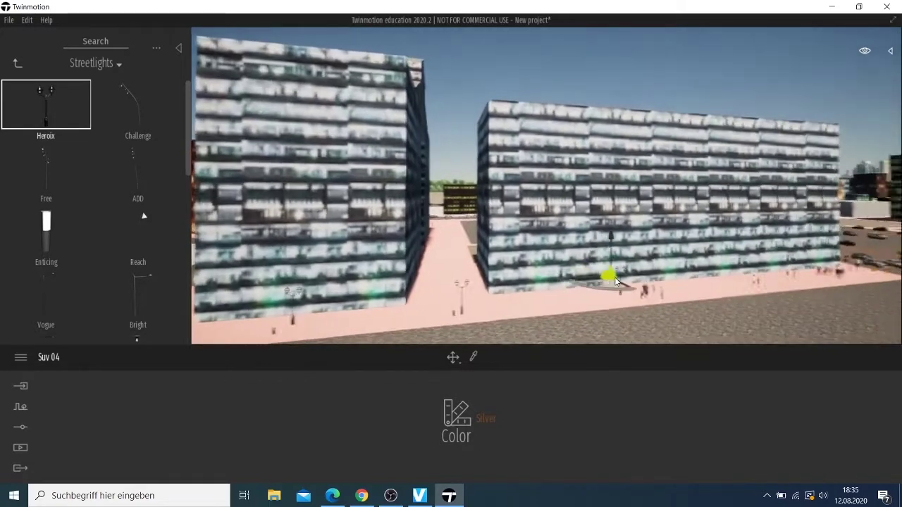
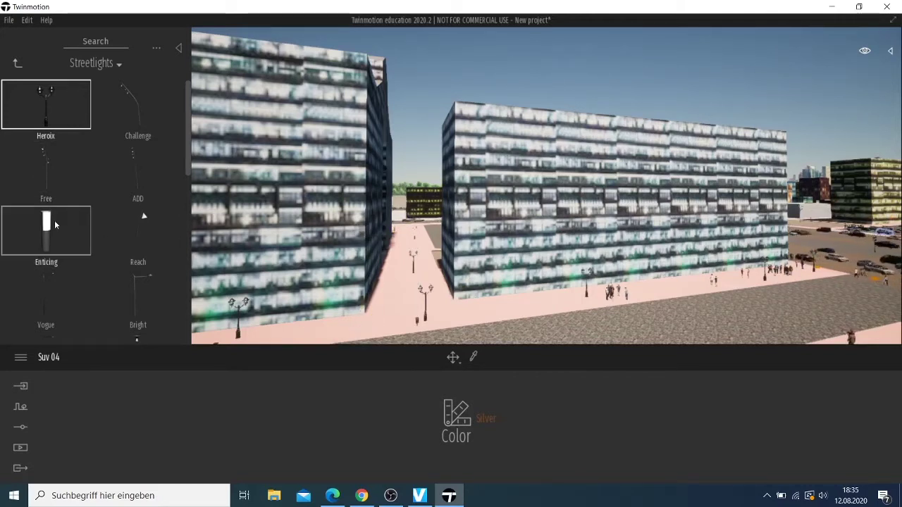
Place the Idol fountain from City > Fountains in the open plaza.
{"action": "scroll", "coordinate": [47, 286], "scroll_direction": "down", "scroll_amount": 1}
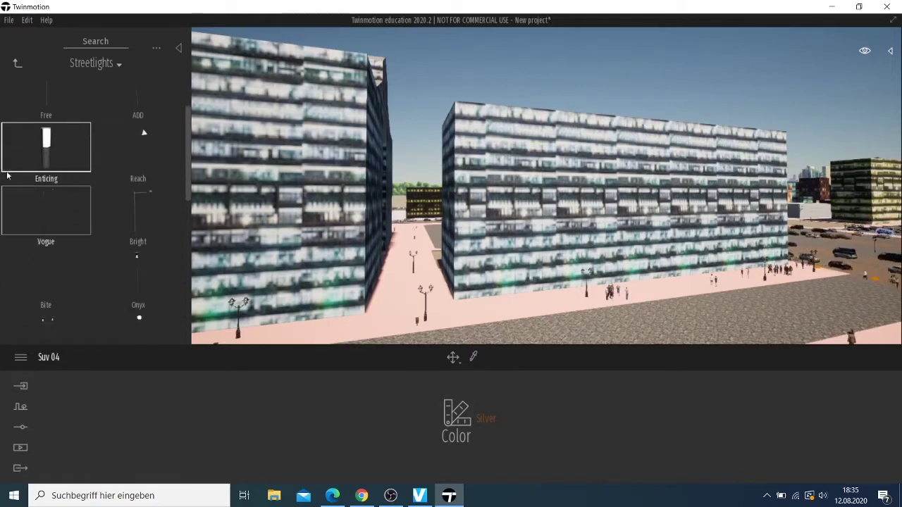
{"action": "left_click", "coordinate": [14, 66]}
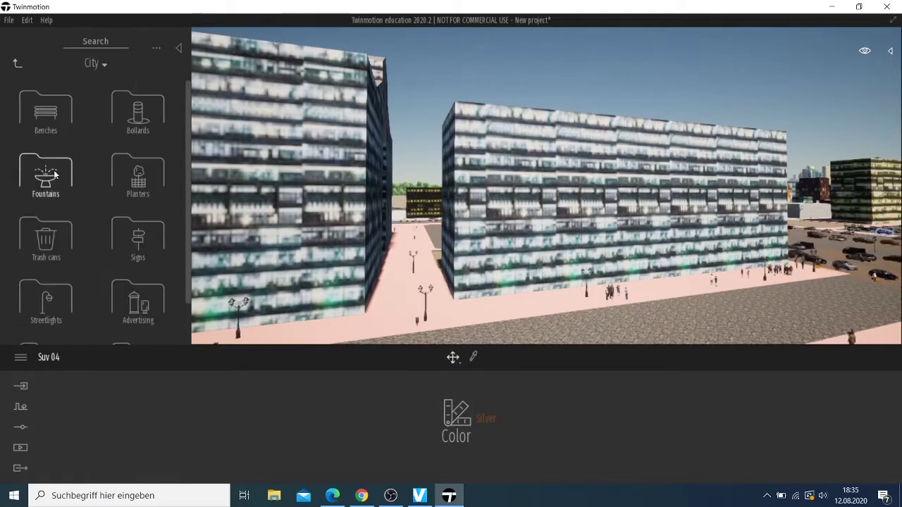
{"action": "left_click", "coordinate": [53, 181]}
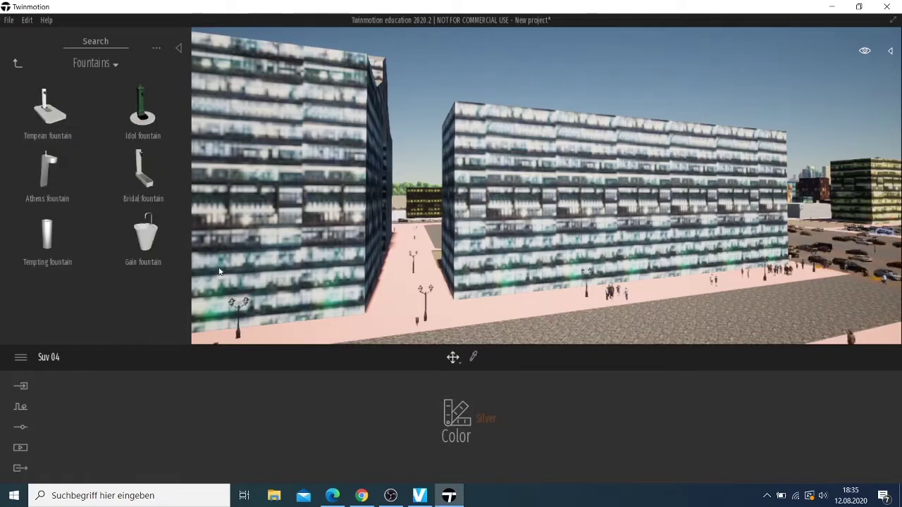
{"action": "mouse_move", "coordinate": [282, 343]}
{"action": "right_mouse_down"}
{"action": "mouse_move", "coordinate": [366, 331]}
{"action": "mouse_move", "coordinate": [236, 202]}
{"action": "right_mouse_up"}
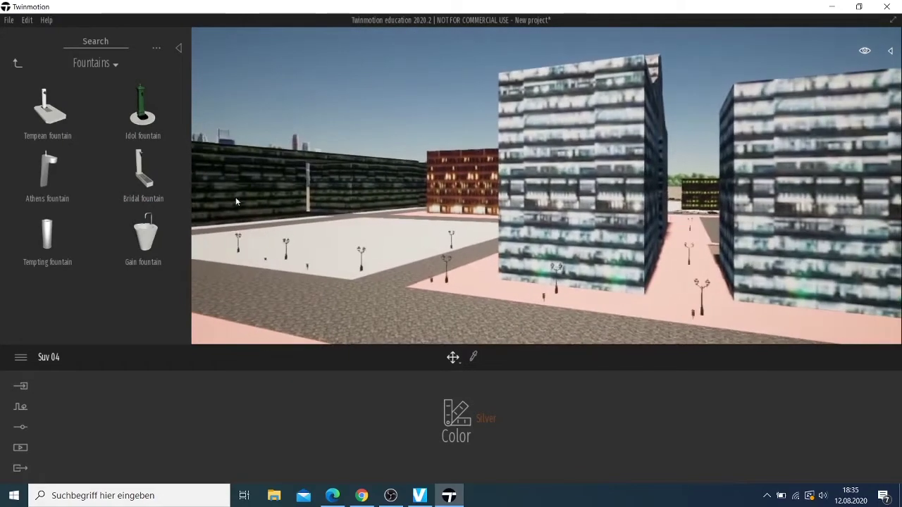
{"action": "left_click_drag", "start_coordinate": [140, 106], "coordinate": [356, 231]}
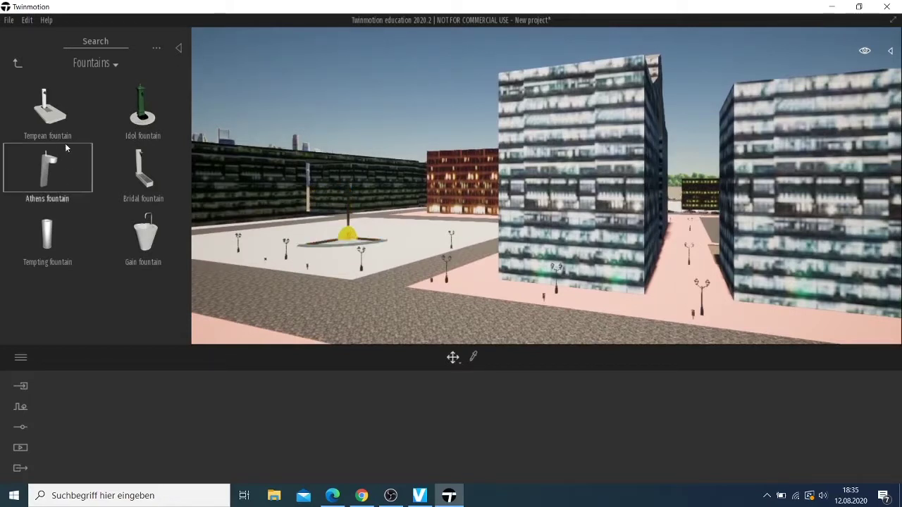
{"action": "left_click", "coordinate": [17, 62]}
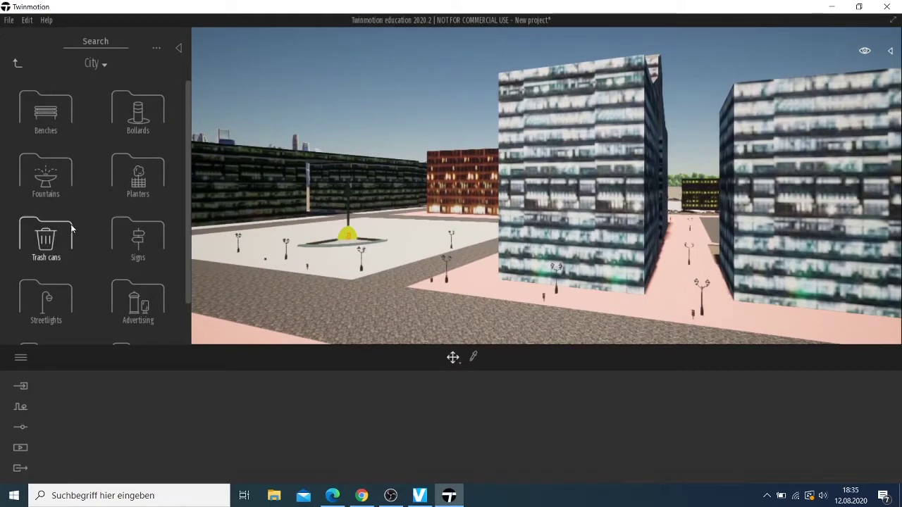
Nudge the Idol fountain slightly to the right on the plaza.
{"action": "left_click", "coordinate": [144, 187]}
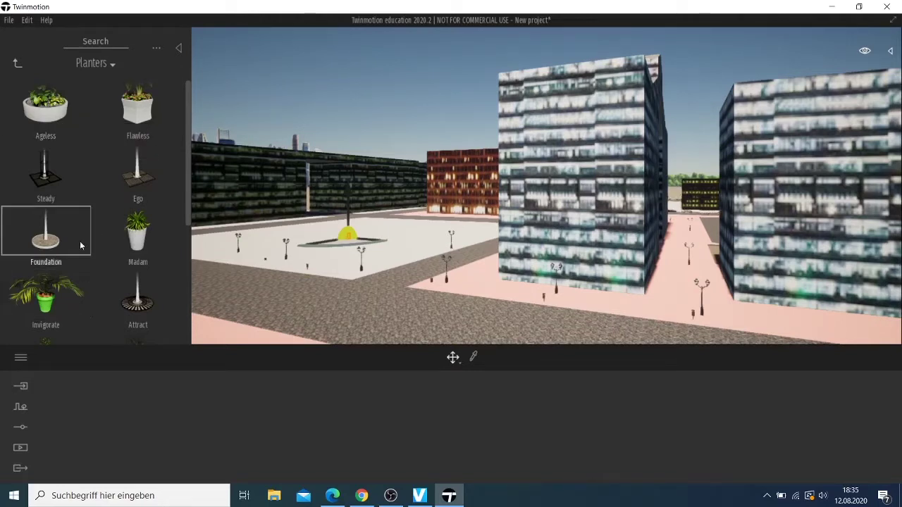
{"action": "scroll", "coordinate": [82, 245], "scroll_direction": "down", "scroll_amount": 3}
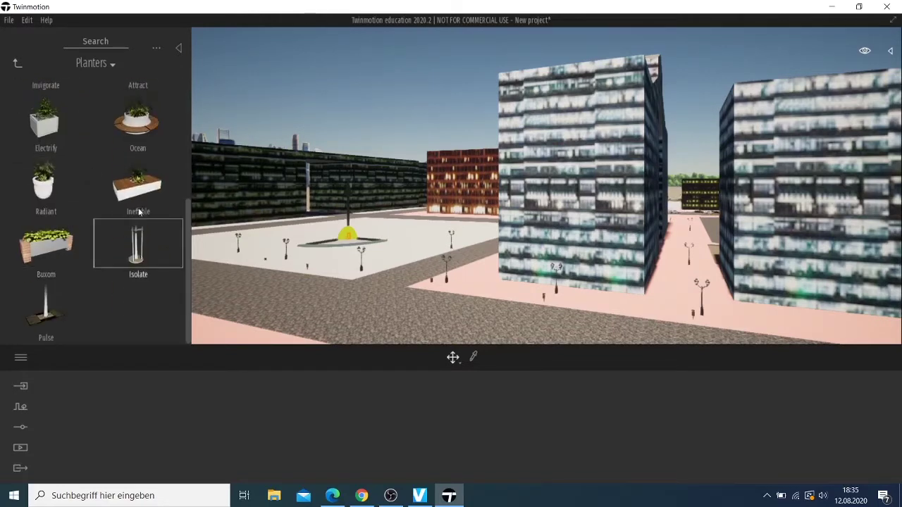
{"action": "left_click", "coordinate": [241, 226]}
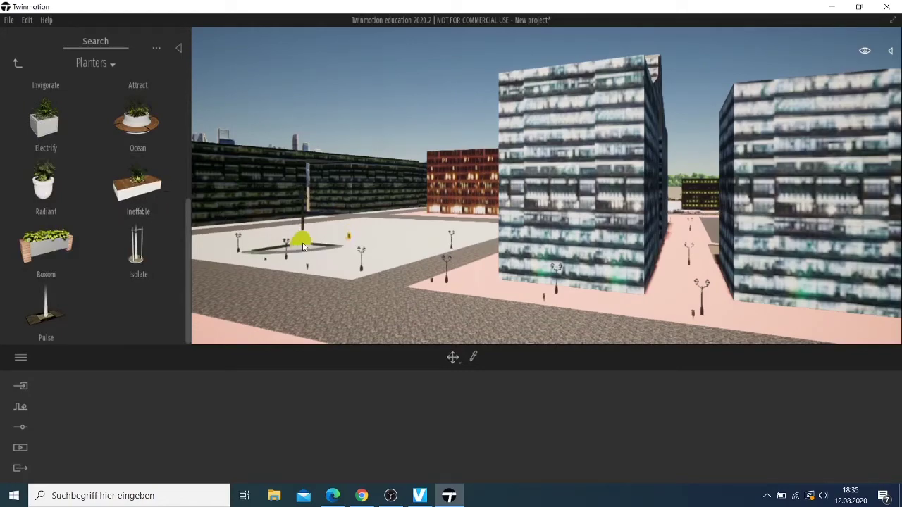
{"action": "left_click_drag", "start_coordinate": [296, 241], "coordinate": [304, 248]}
{"action": "scroll", "coordinate": [298, 259], "scroll_direction": "up", "scroll_amount": 2}
{"action": "scroll", "coordinate": [296, 275], "scroll_direction": "up", "scroll_amount": 2}
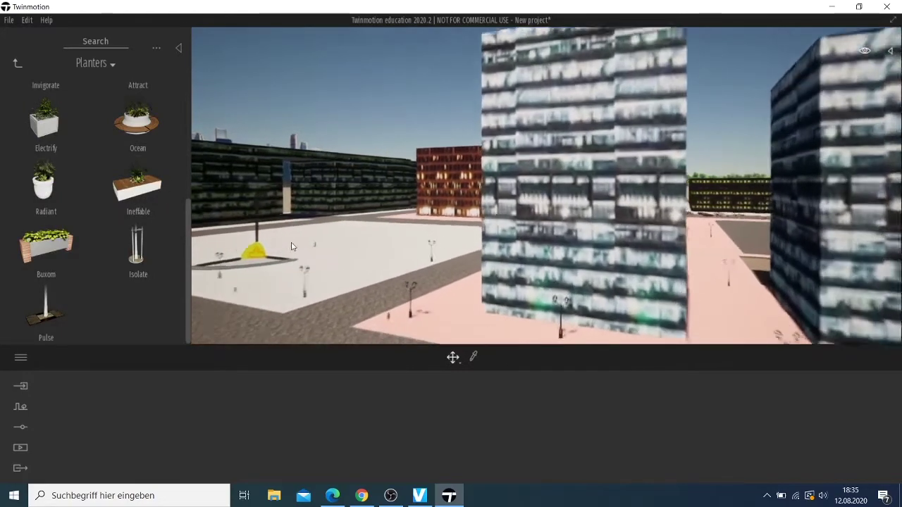
{"action": "scroll", "coordinate": [293, 289], "scroll_direction": "up", "scroll_amount": 2}
{"action": "scroll", "coordinate": [290, 303], "scroll_direction": "up", "scroll_amount": 2}
Fly the camera left and forward until it faces the open plaza.
{"action": "left_click", "coordinate": [324, 326]}
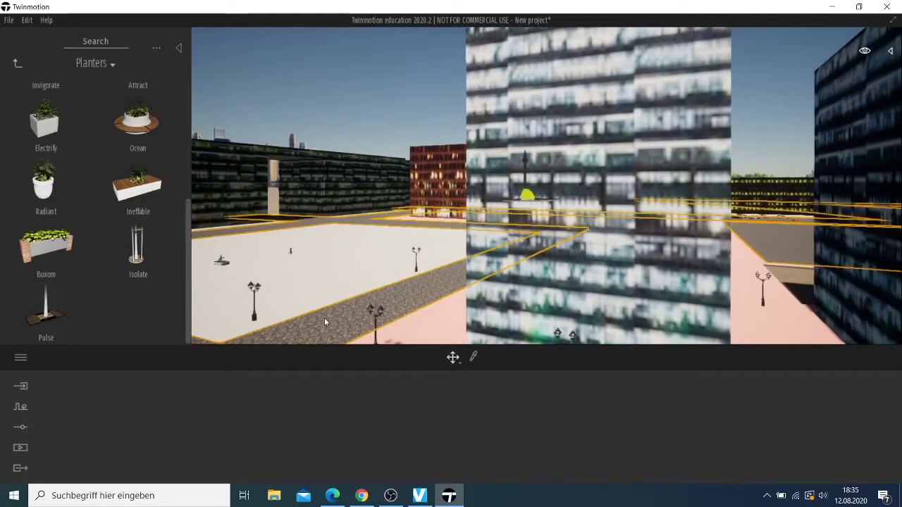
{"action": "left_click_drag", "start_coordinate": [313, 310], "coordinate": [353, 303]}
{"action": "key", "text": "Left"}
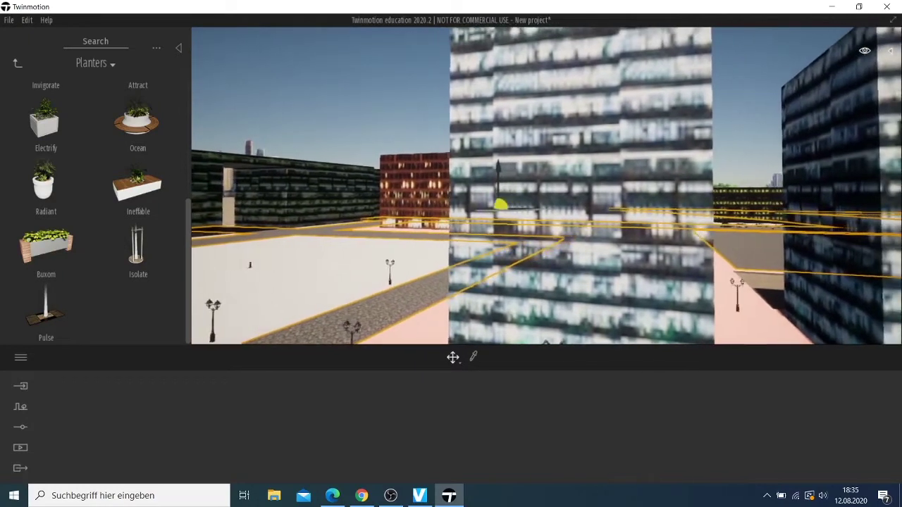
{"action": "key", "text": "Left"}
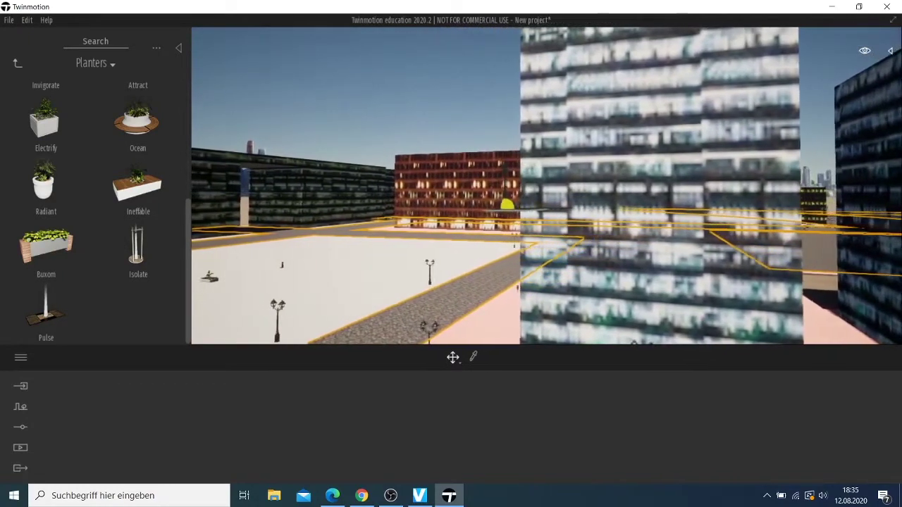
{"action": "key", "text": "Left"}
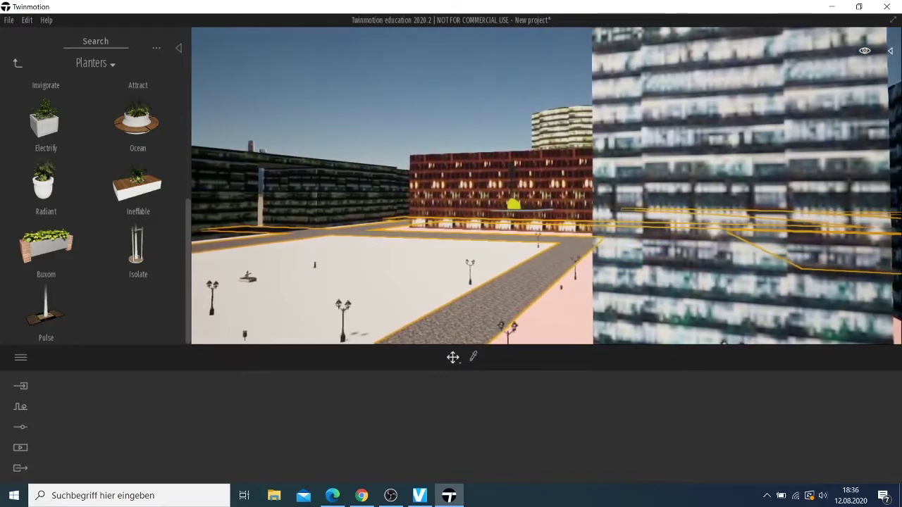
{"action": "key", "text": "Left"}
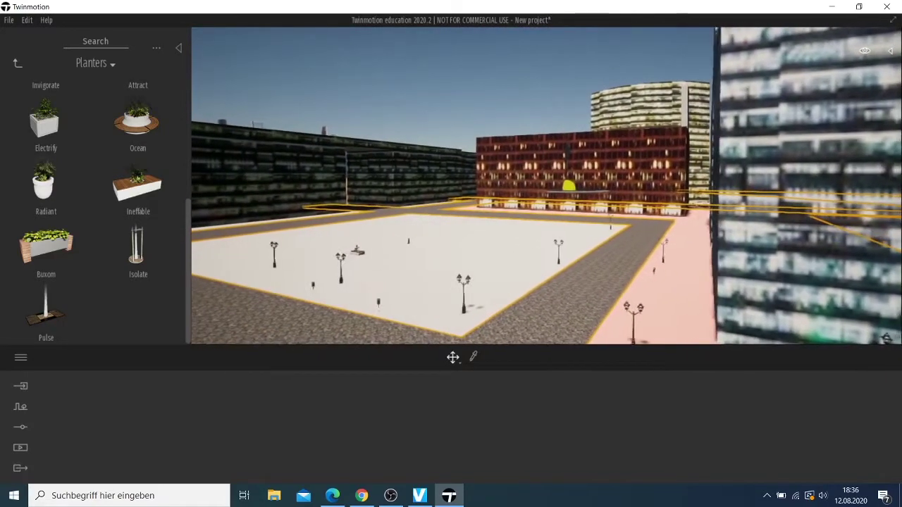
{"action": "key", "text": "Up"}
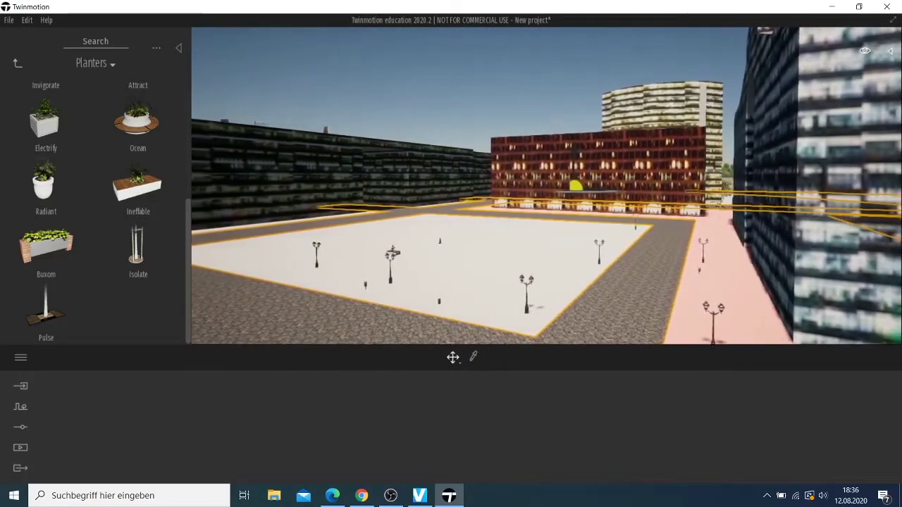
{"action": "key", "text": "Left"}
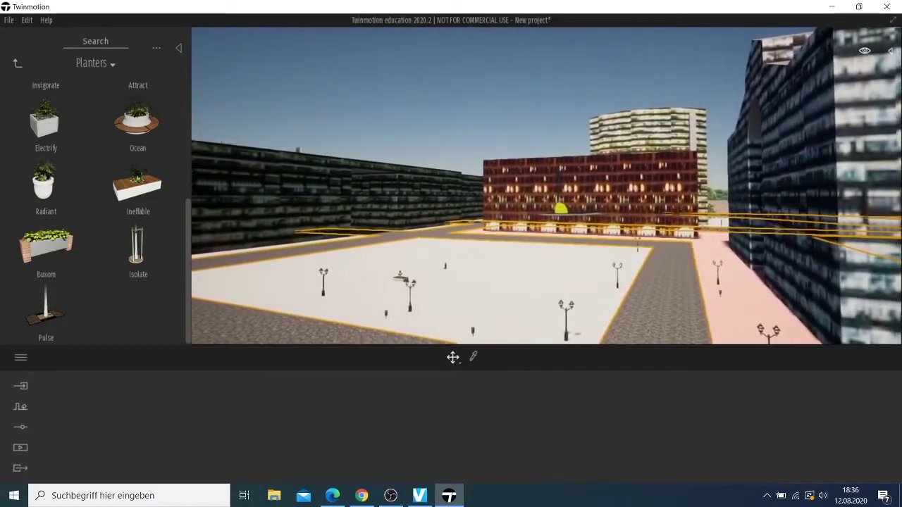
{"action": "key", "text": "Left"}
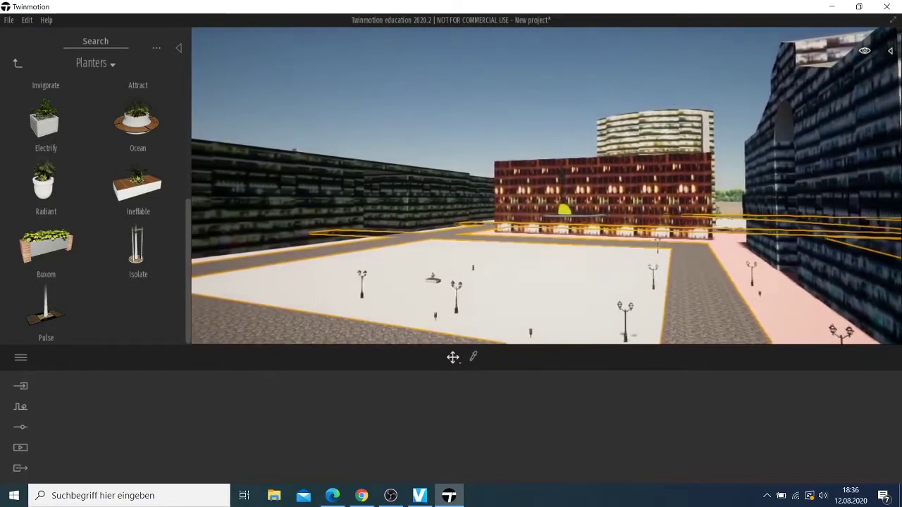
{"action": "key", "text": "Left"}
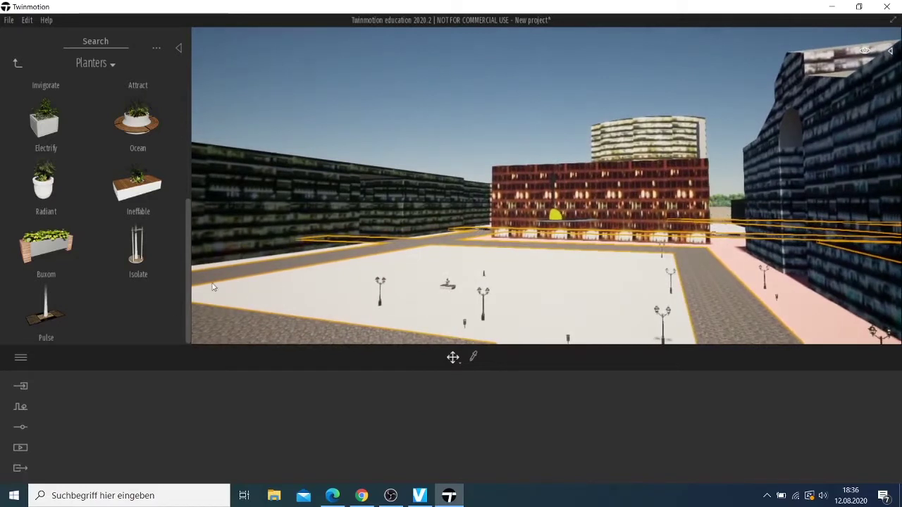
Scatter six Ineffable planters across the plaza.
{"action": "mouse_move", "coordinate": [139, 196]}
{"action": "left_mouse_down"}
{"action": "mouse_move", "coordinate": [535, 300]}
{"action": "mouse_move", "coordinate": [523, 302]}
{"action": "left_mouse_up"}
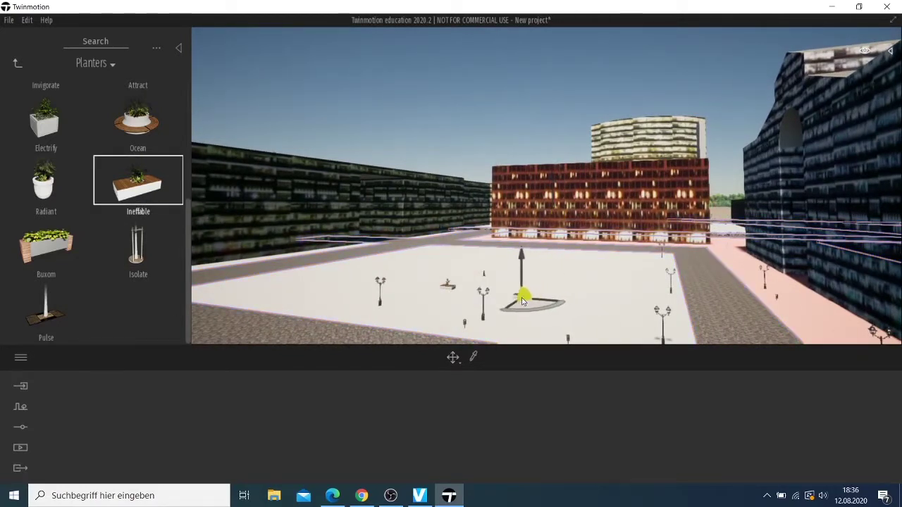
{"action": "left_click", "coordinate": [523, 301]}
{"action": "left_click", "coordinate": [593, 297]}
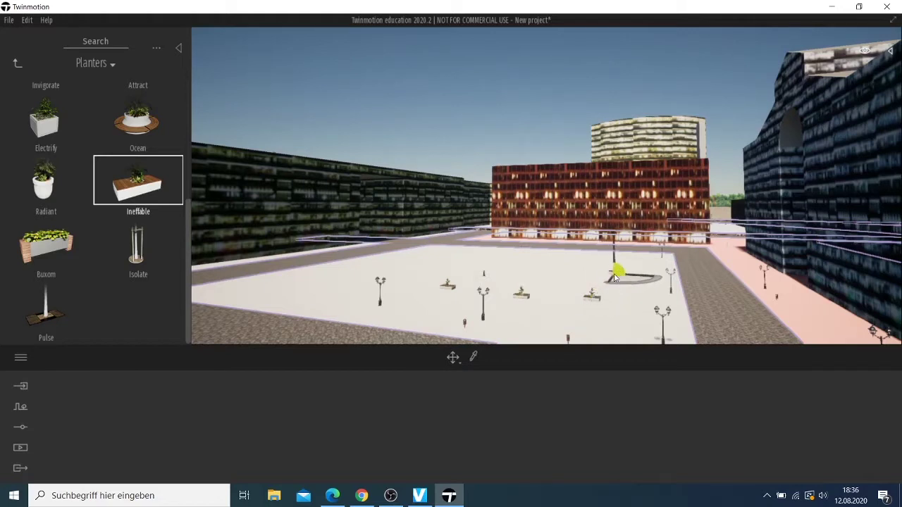
{"action": "left_click", "coordinate": [616, 270]}
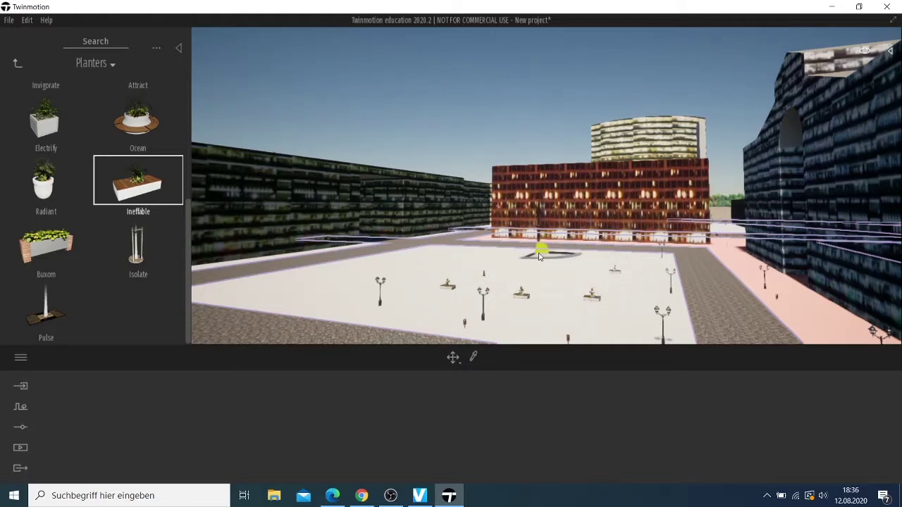
{"action": "left_click", "coordinate": [533, 258]}
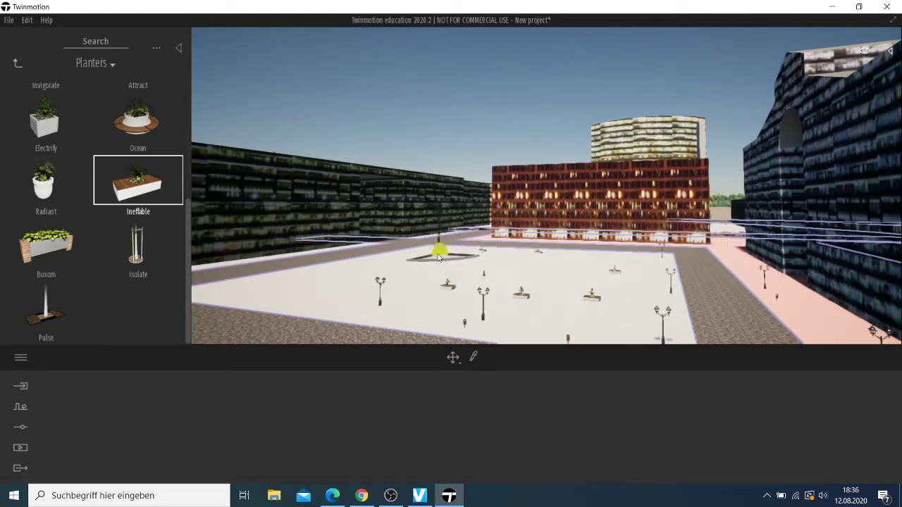
{"action": "left_click", "coordinate": [430, 258]}
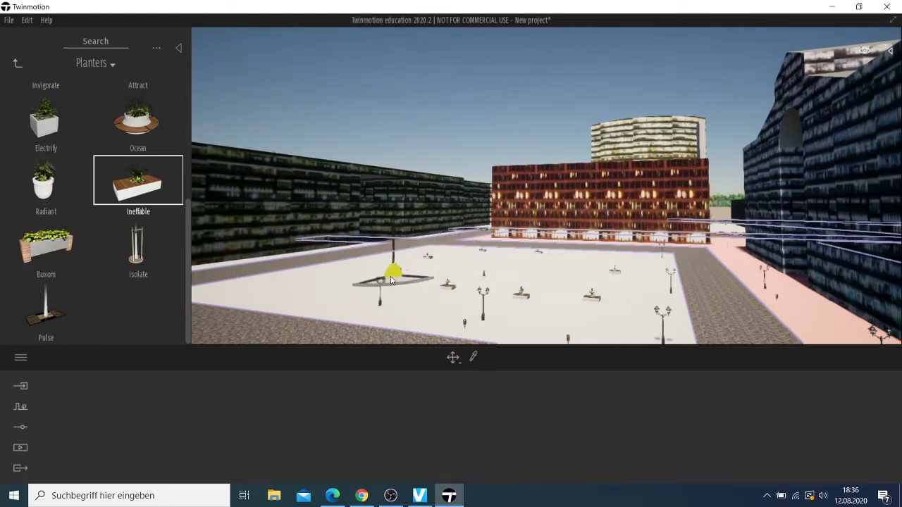
{"action": "left_click", "coordinate": [392, 279]}
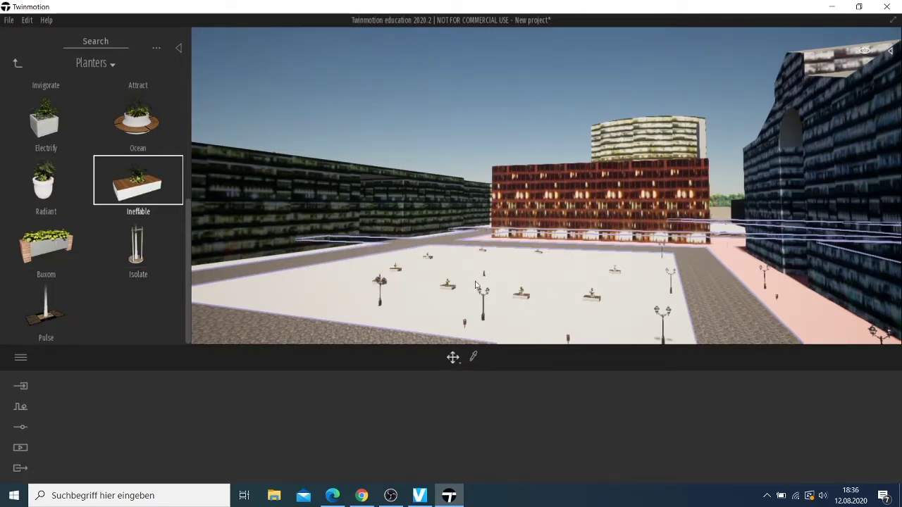
Drop Thieg benches from City > Benches across the plaza and adjust their positions.
{"action": "left_click", "coordinate": [18, 65]}
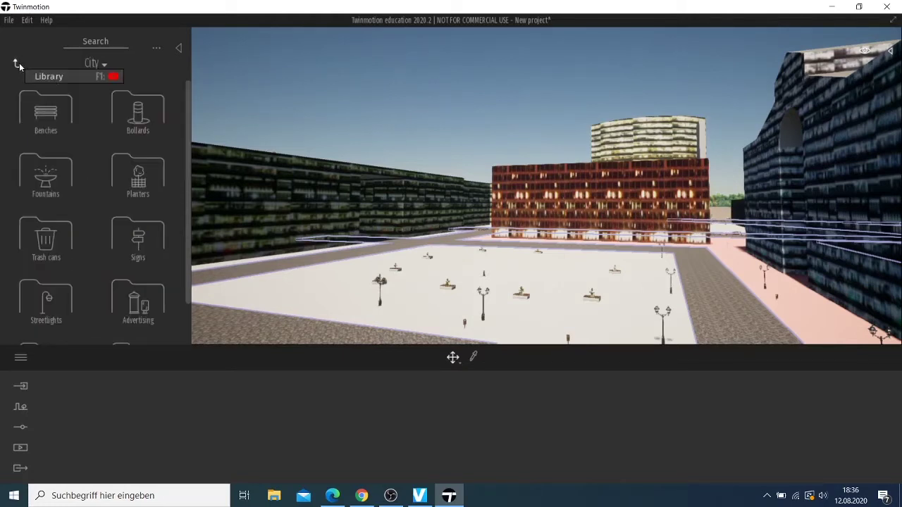
{"action": "left_click", "coordinate": [45, 113]}
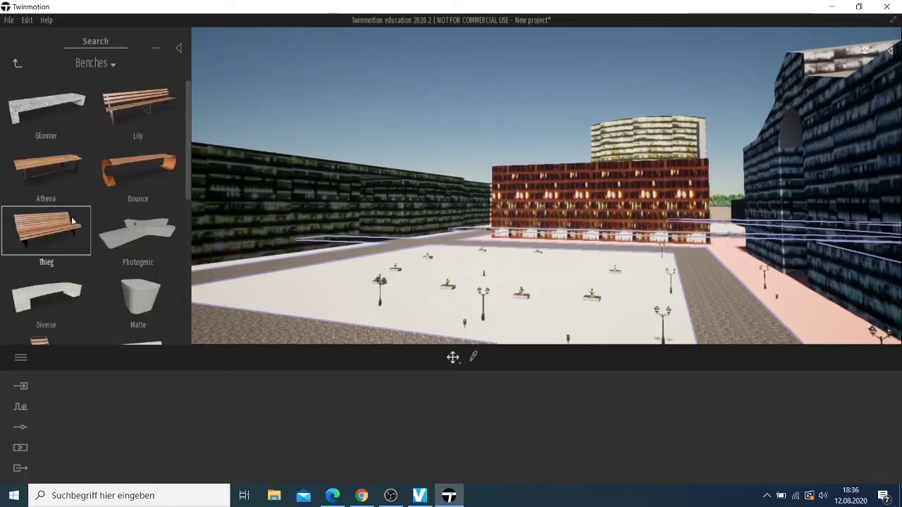
{"action": "mouse_move", "coordinate": [70, 224]}
{"action": "left_mouse_down"}
{"action": "mouse_move", "coordinate": [526, 280]}
{"action": "mouse_move", "coordinate": [654, 284]}
{"action": "mouse_move", "coordinate": [642, 278]}
{"action": "left_mouse_up"}
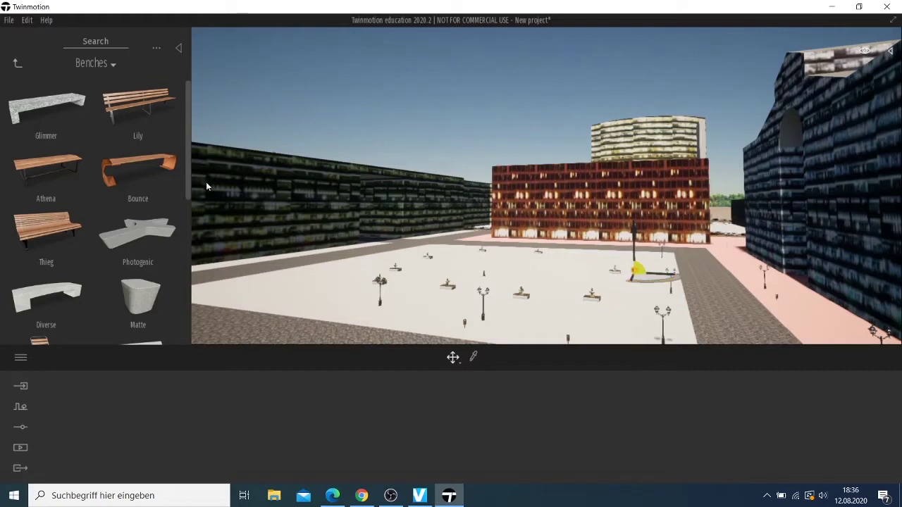
{"action": "mouse_move", "coordinate": [63, 229]}
{"action": "left_mouse_down"}
{"action": "mouse_move", "coordinate": [553, 322]}
{"action": "mouse_move", "coordinate": [432, 305]}
{"action": "mouse_move", "coordinate": [479, 317]}
{"action": "mouse_move", "coordinate": [480, 304]}
{"action": "left_mouse_up"}
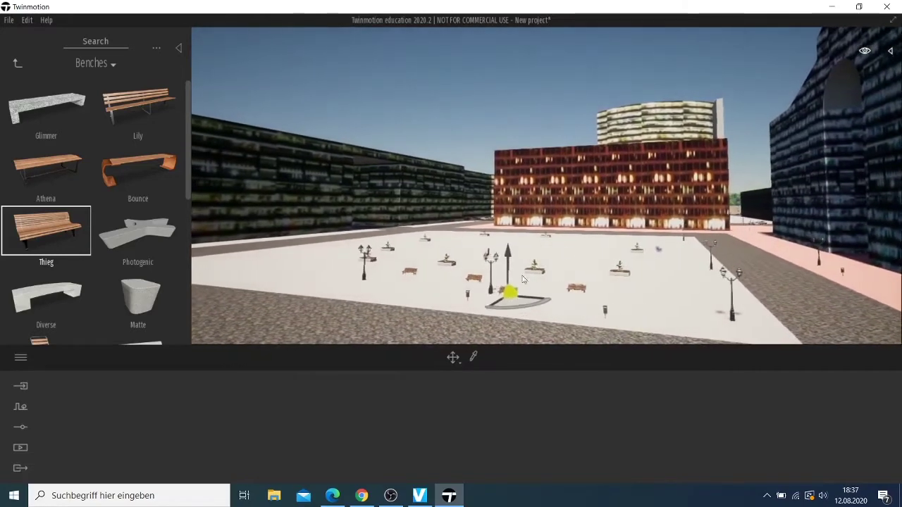
{"action": "mouse_move", "coordinate": [479, 304]}
{"action": "left_mouse_down", "text": "alt"}
{"action": "mouse_move", "coordinate": [673, 261]}
{"action": "mouse_move", "coordinate": [675, 252]}
{"action": "mouse_move", "coordinate": [528, 296]}
{"action": "mouse_move", "coordinate": [687, 303]}
{"action": "mouse_move", "coordinate": [688, 287]}
{"action": "mouse_move", "coordinate": [385, 299]}
{"action": "mouse_move", "coordinate": [433, 299]}
{"action": "mouse_move", "coordinate": [447, 282]}
{"action": "mouse_move", "coordinate": [460, 289]}
{"action": "mouse_move", "coordinate": [435, 260]}
{"action": "left_mouse_up", "text": "alt"}
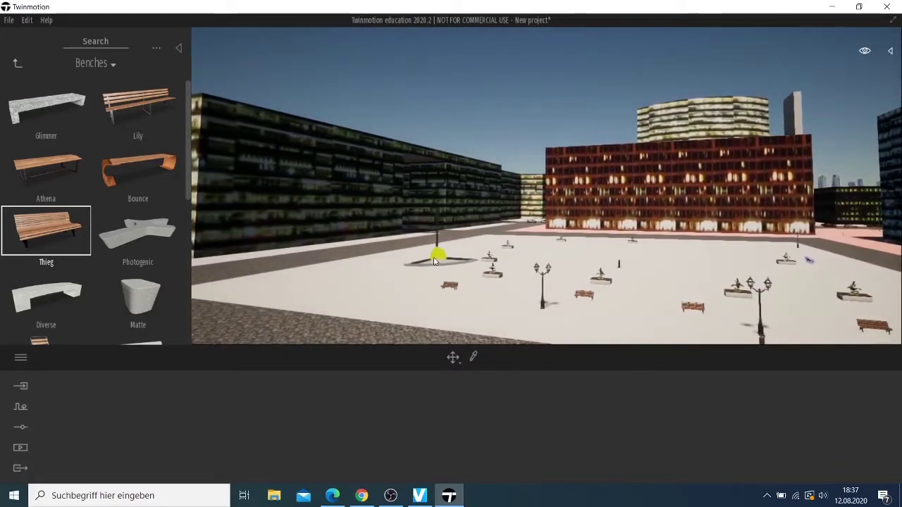
{"action": "left_click_drag", "start_coordinate": [501, 286], "coordinate": [465, 266], "text": "alt"}
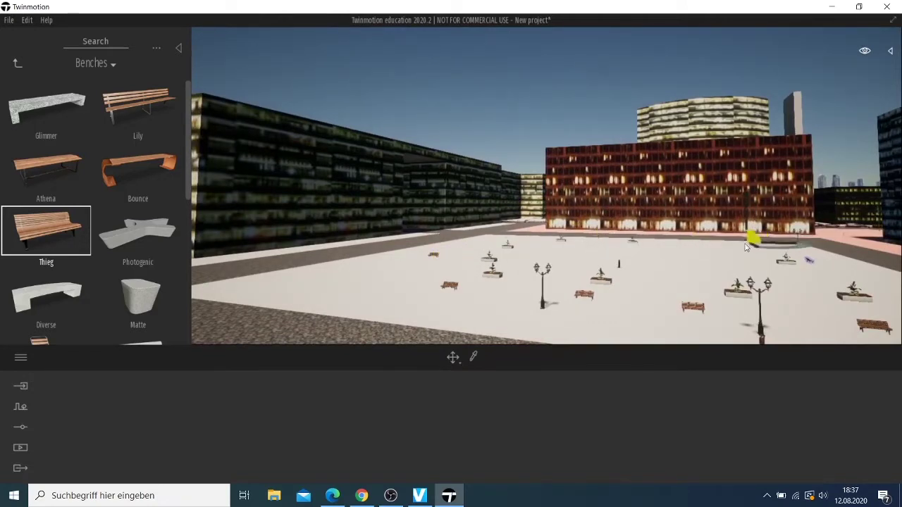
{"action": "mouse_move", "coordinate": [720, 250]}
{"action": "left_mouse_down"}
{"action": "mouse_move", "coordinate": [402, 252]}
{"action": "mouse_move", "coordinate": [212, 225]}
{"action": "left_mouse_up"}
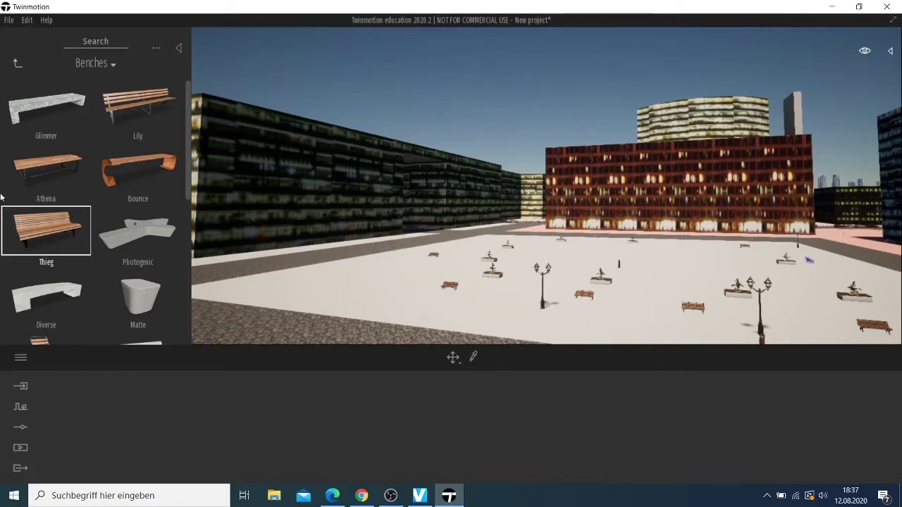
Browse the Flags assets in the City library.
{"action": "left_click", "coordinate": [18, 63]}
{"action": "left_click", "coordinate": [46, 112]}
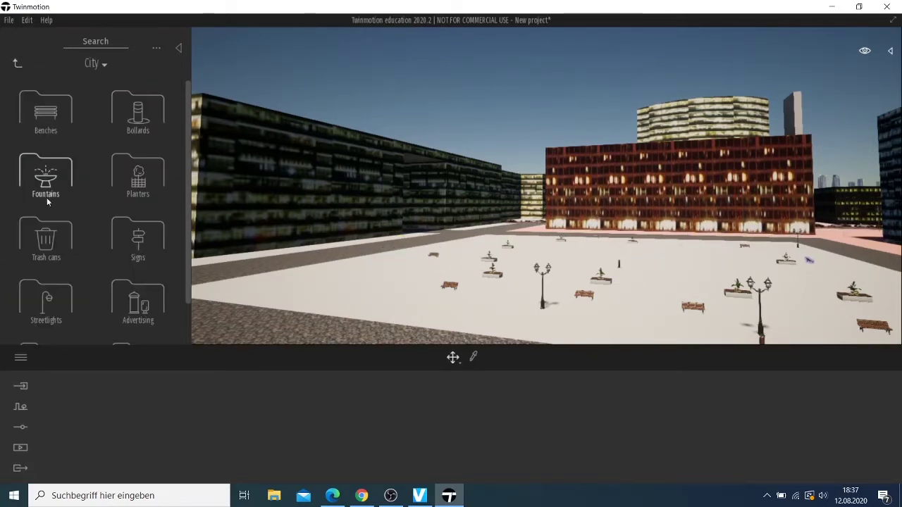
{"action": "scroll", "coordinate": [50, 200], "scroll_direction": "down", "scroll_amount": 1}
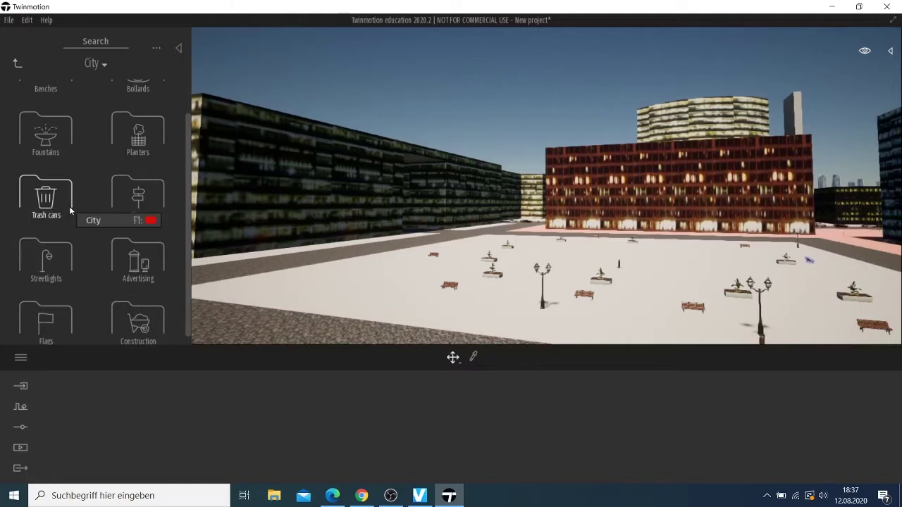
{"action": "scroll", "coordinate": [92, 255], "scroll_direction": "down", "scroll_amount": 1}
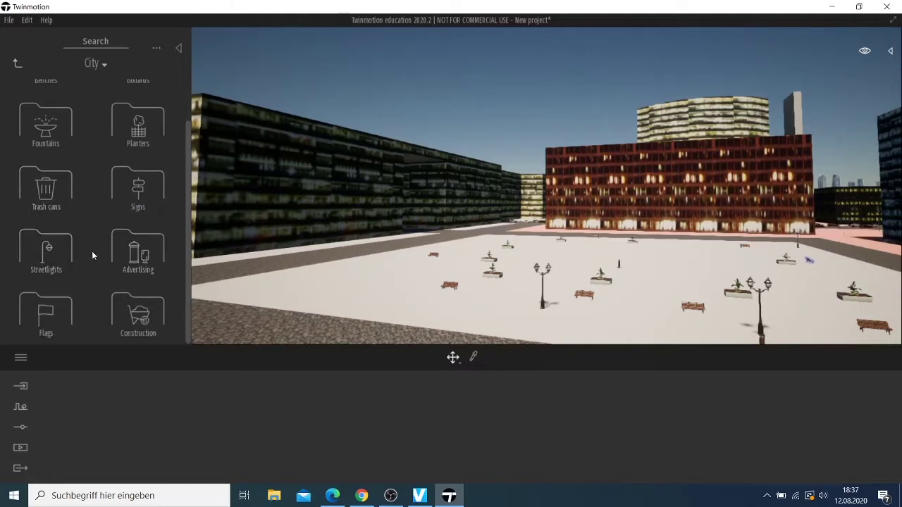
{"action": "left_click", "coordinate": [54, 316]}
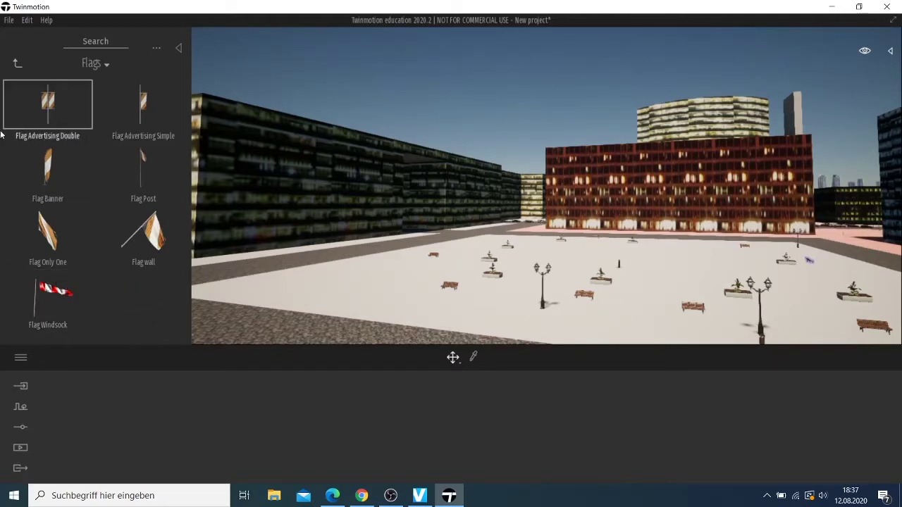
{"action": "left_click", "coordinate": [17, 64]}
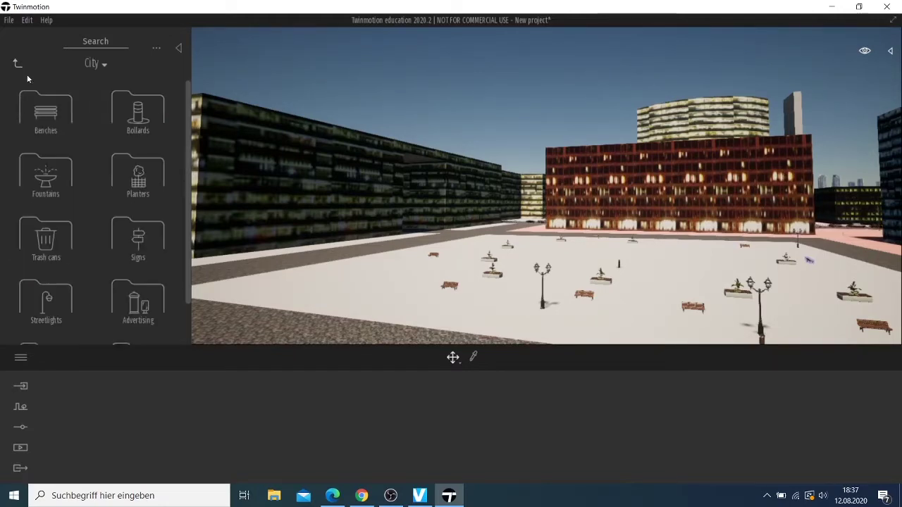
Browse the Bollards and Construction asset sets in the City library.
{"action": "left_click", "coordinate": [130, 122]}
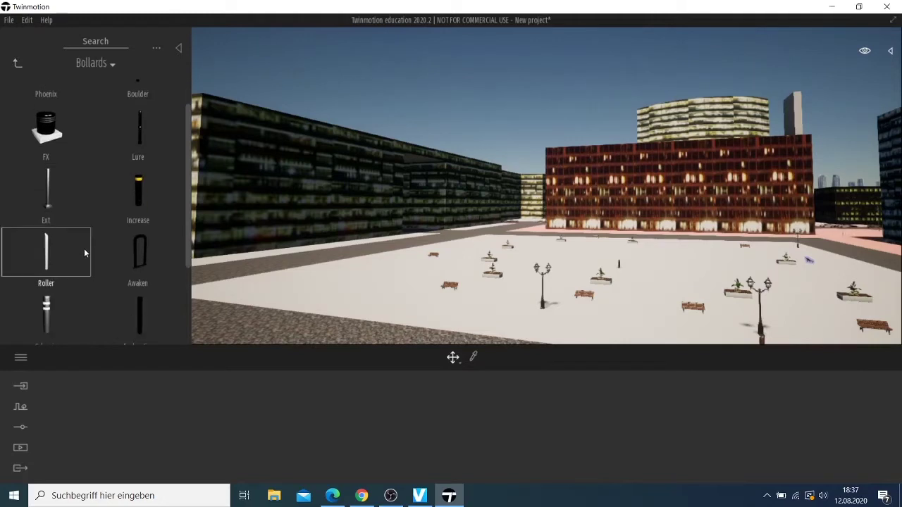
{"action": "scroll", "coordinate": [84, 252], "scroll_direction": "down", "scroll_amount": 2}
{"action": "scroll", "coordinate": [80, 255], "scroll_direction": "down", "scroll_amount": 1}
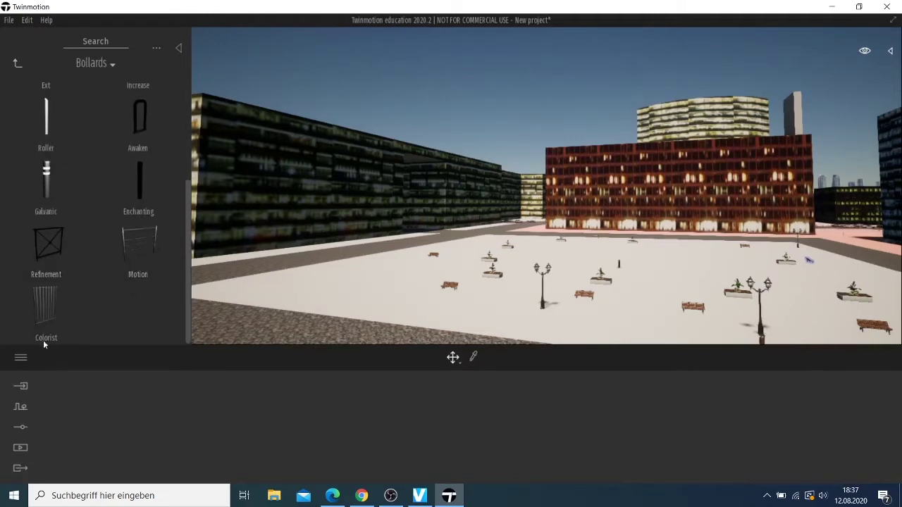
{"action": "left_click", "coordinate": [16, 65]}
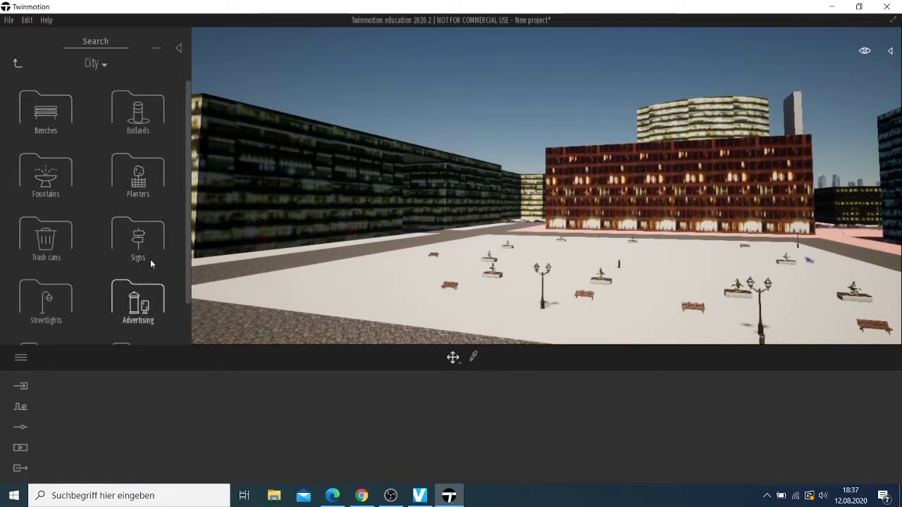
{"action": "scroll", "coordinate": [196, 311], "scroll_direction": "down", "scroll_amount": 2}
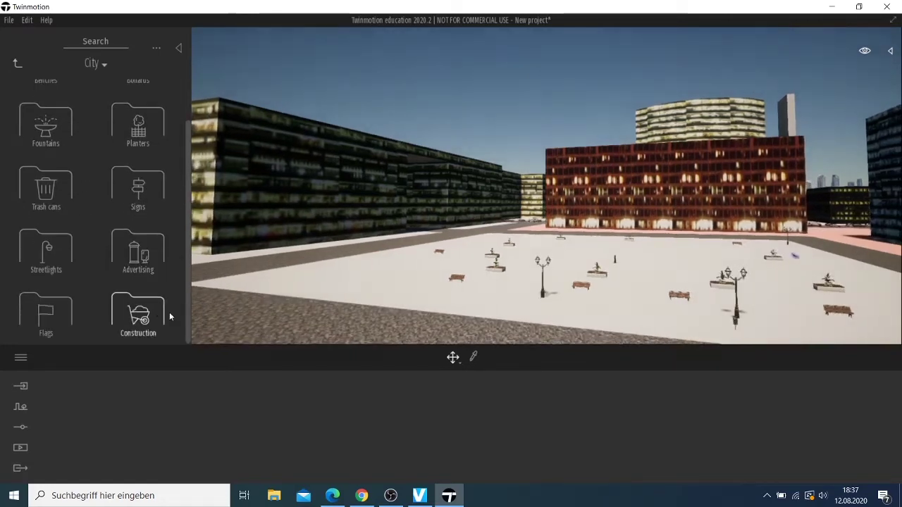
{"action": "left_click", "coordinate": [120, 315]}
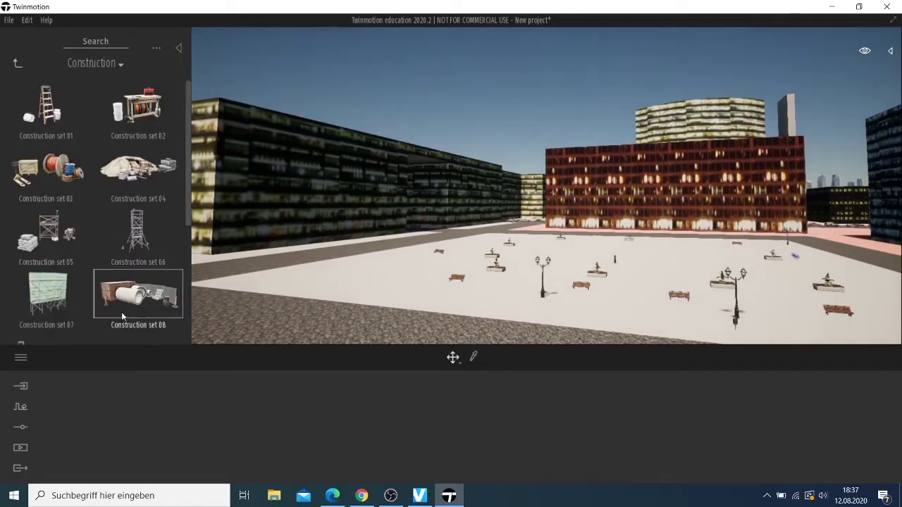
{"action": "left_click", "coordinate": [18, 64]}
Go to the Vegetation and landscape > Trees library.
{"action": "left_click", "coordinate": [18, 64]}
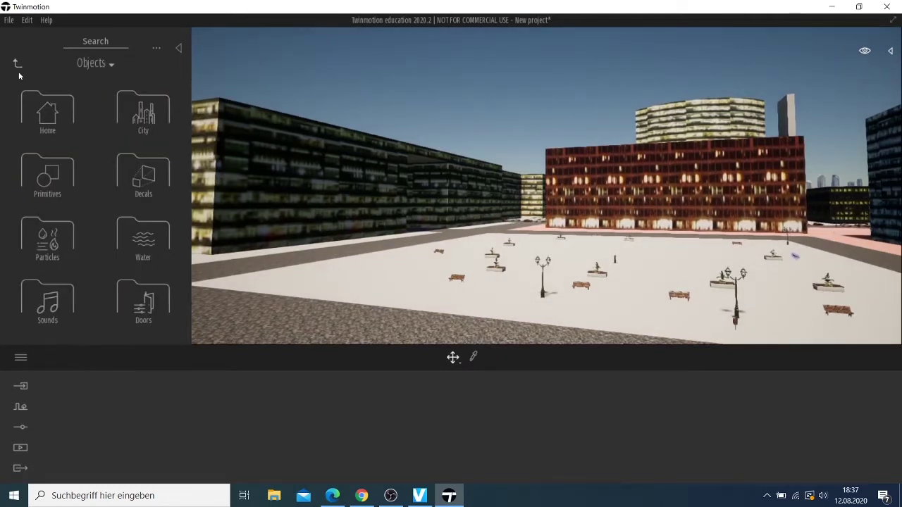
{"action": "left_click", "coordinate": [96, 65]}
{"action": "left_click", "coordinate": [99, 87]}
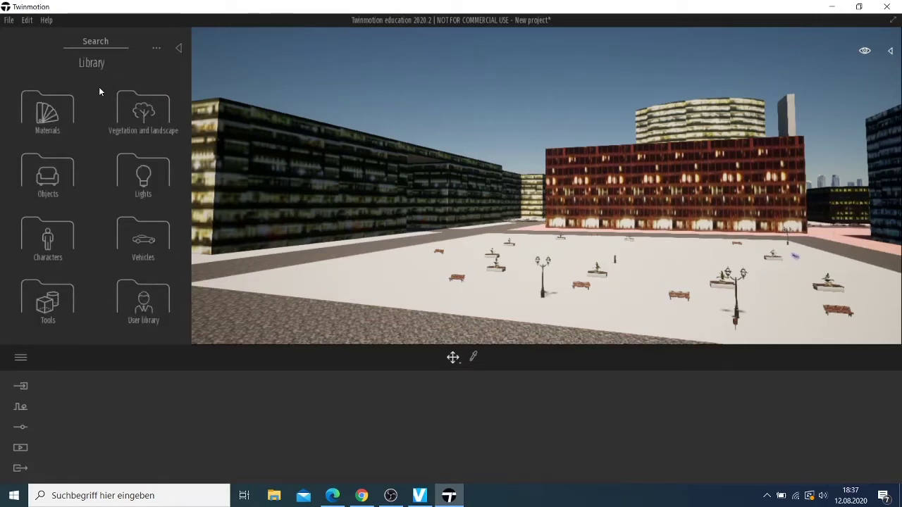
{"action": "left_click", "coordinate": [127, 113]}
{"action": "left_click", "coordinate": [141, 125]}
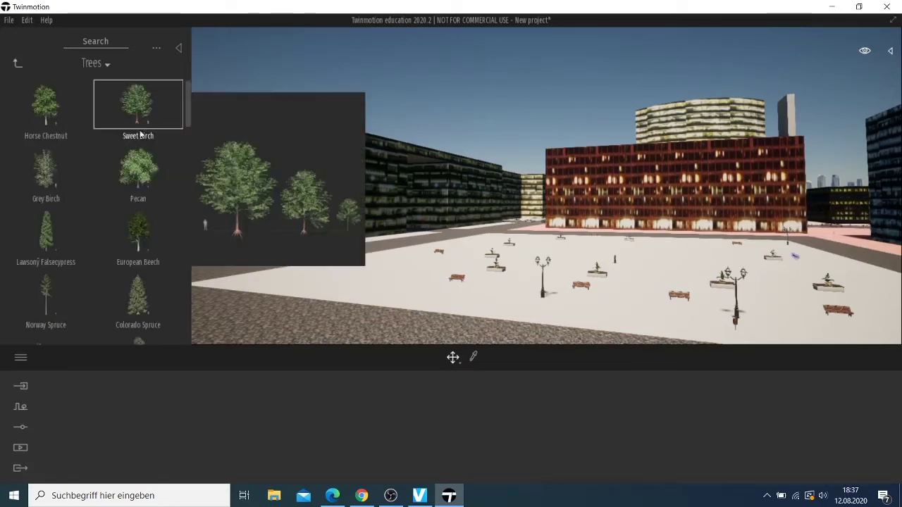
{"action": "mouse_move", "coordinate": [138, 169]}
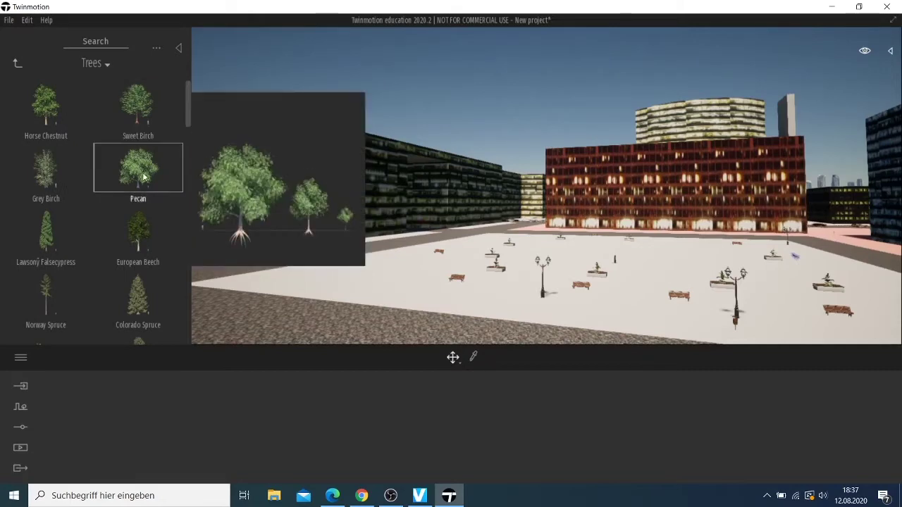
Plant four Pecan trees across the plaza.
{"action": "mouse_move", "coordinate": [143, 176]}
{"action": "left_mouse_down"}
{"action": "mouse_move", "coordinate": [807, 298]}
{"action": "mouse_move", "coordinate": [675, 299]}
{"action": "left_mouse_up"}
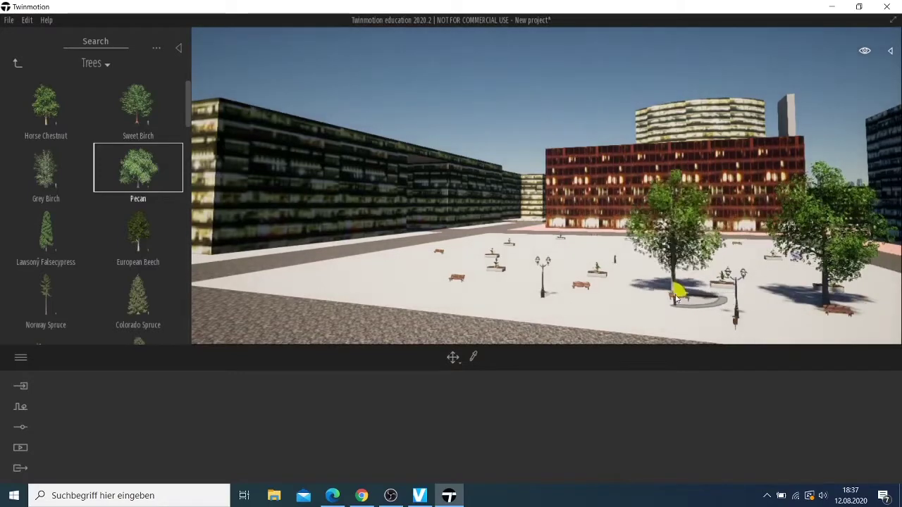
{"action": "left_click", "coordinate": [675, 299]}
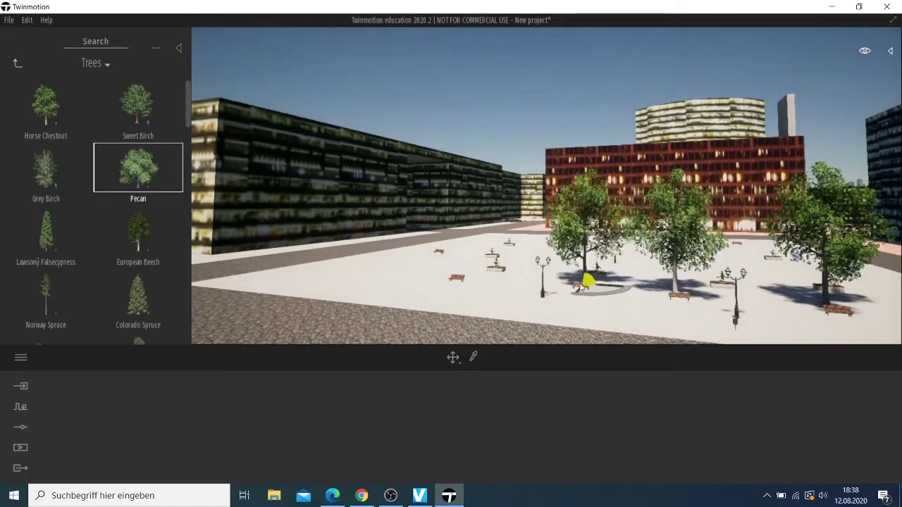
{"action": "left_click", "coordinate": [587, 283]}
{"action": "left_click", "coordinate": [468, 272]}
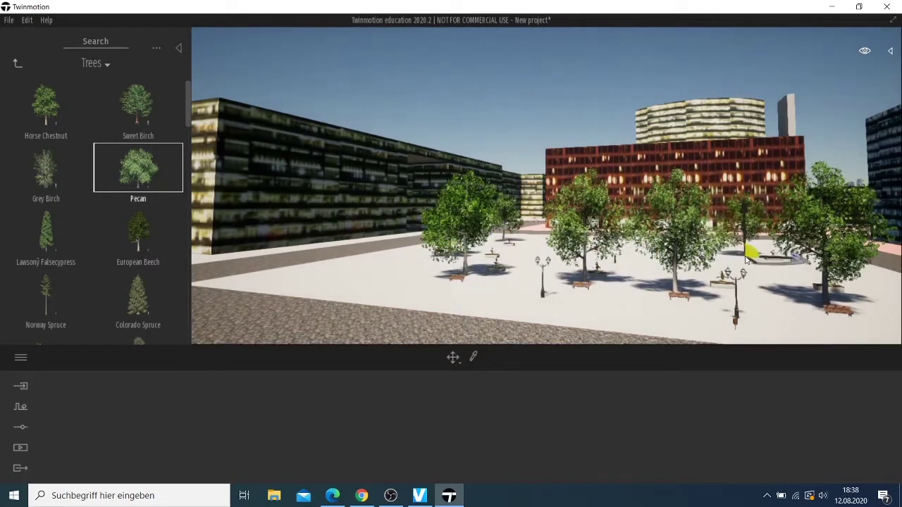
{"action": "left_click", "coordinate": [738, 250]}
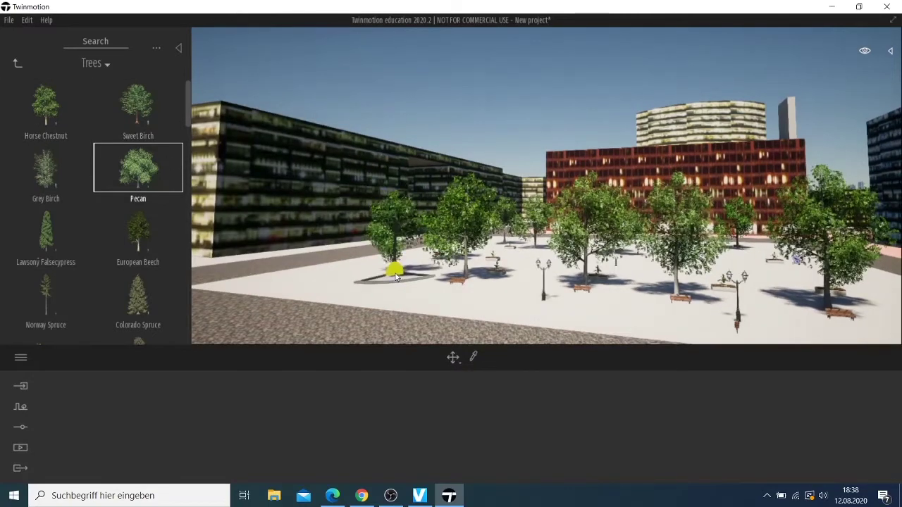
{"action": "key", "text": "Escape"}
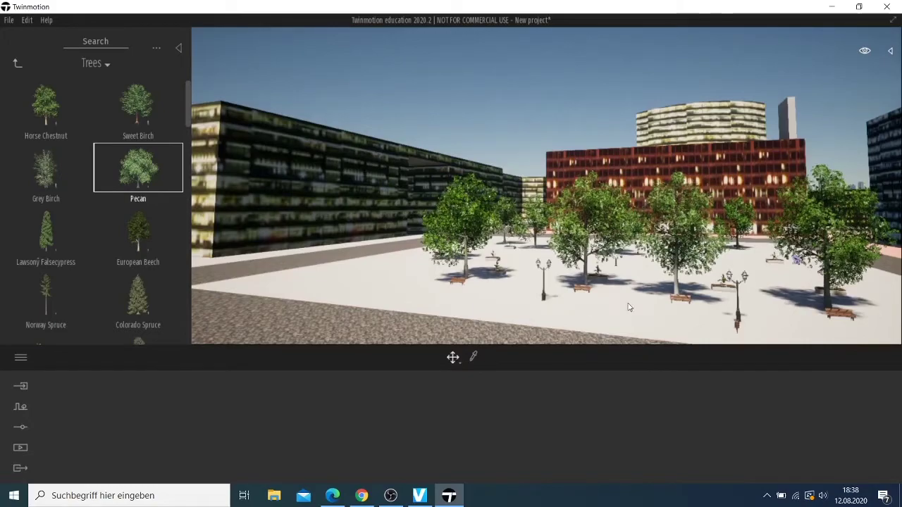
Orbit and pan the view to face the plaza head-on.
{"action": "left_click_drag", "start_coordinate": [630, 308], "coordinate": [493, 310]}
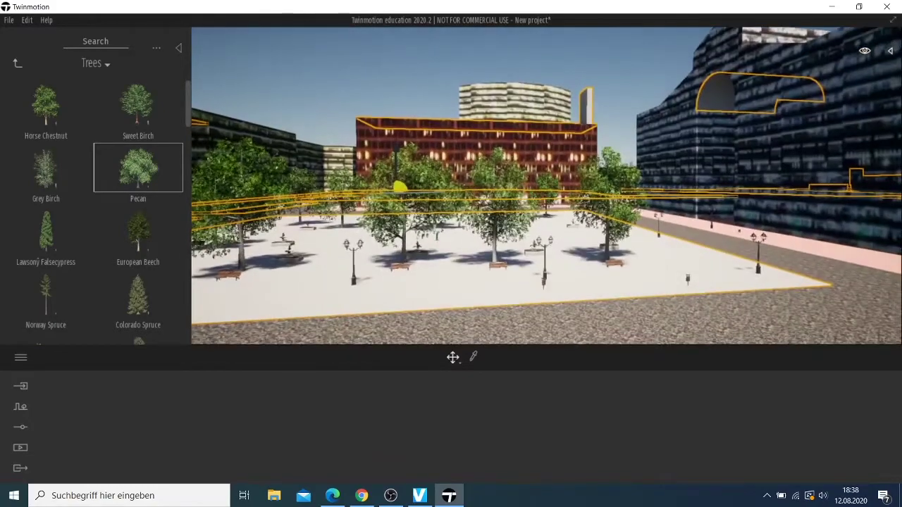
{"action": "mouse_move", "coordinate": [493, 310]}
{"action": "left_mouse_down"}
{"action": "mouse_move", "coordinate": [451, 310]}
{"action": "mouse_move", "coordinate": [451, 282]}
{"action": "left_mouse_up"}
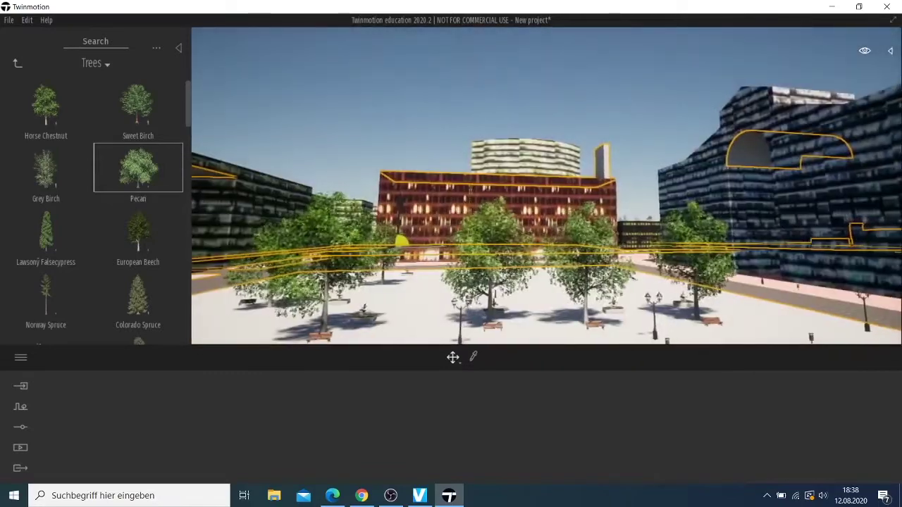
{"action": "key", "text": "a"}
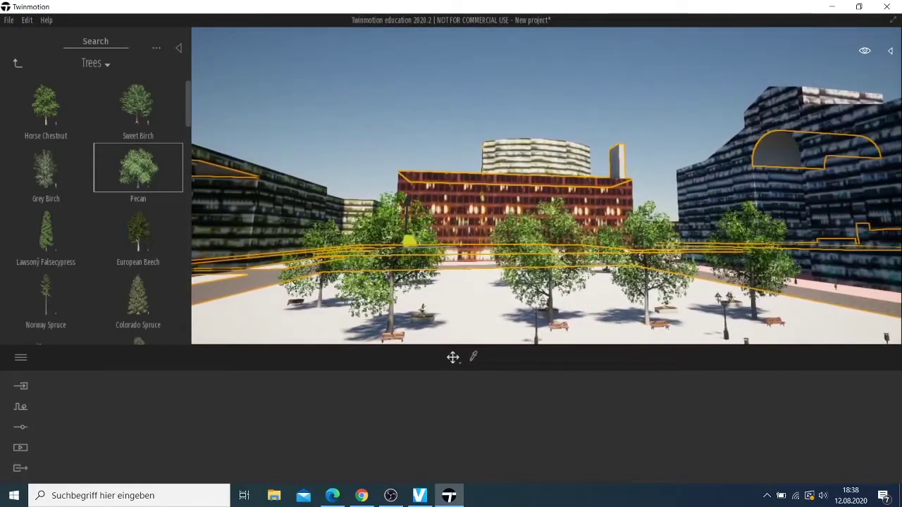
{"action": "scroll", "coordinate": [458, 296], "scroll_direction": "down", "scroll_amount": 3}
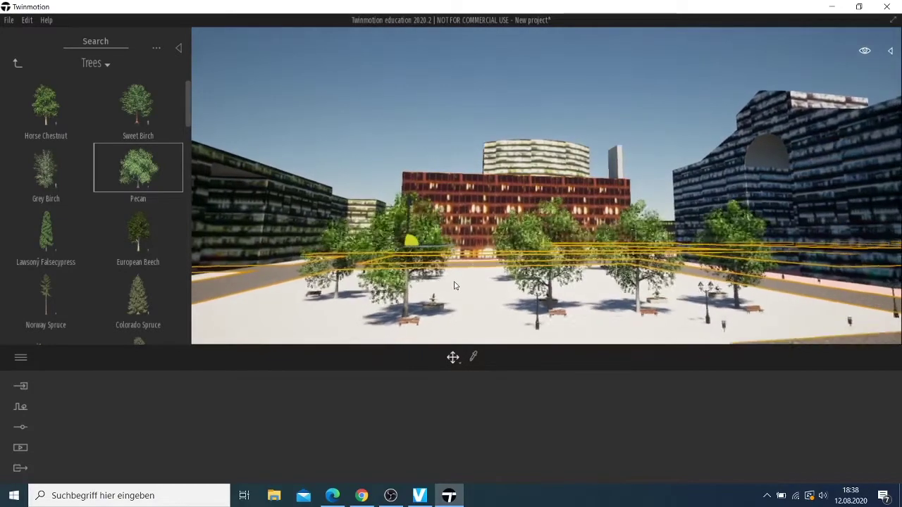
Open the Animated humans collection in the Characters library.
{"action": "left_click", "coordinate": [17, 63]}
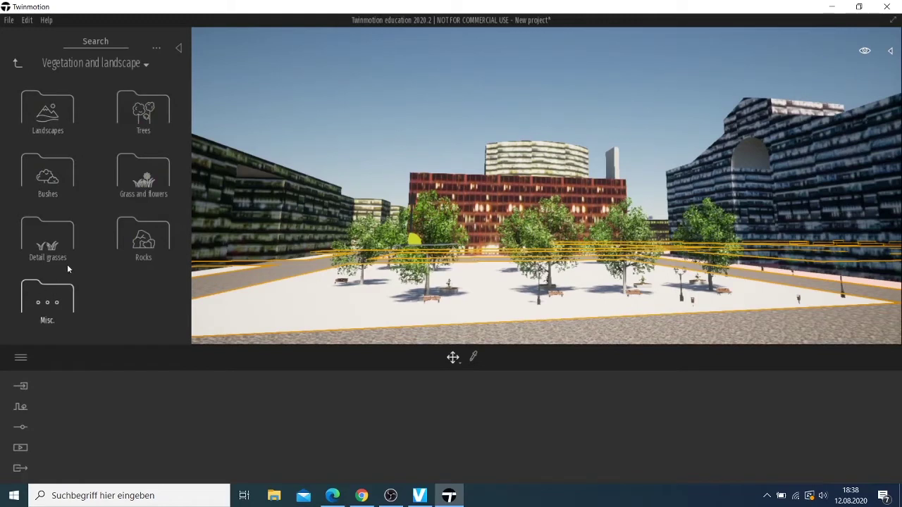
{"action": "left_click", "coordinate": [17, 63]}
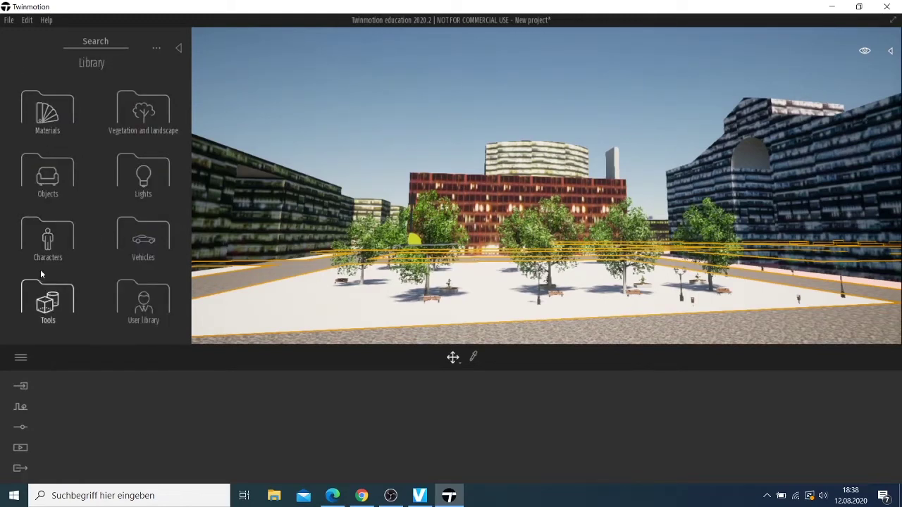
{"action": "left_click", "coordinate": [65, 242]}
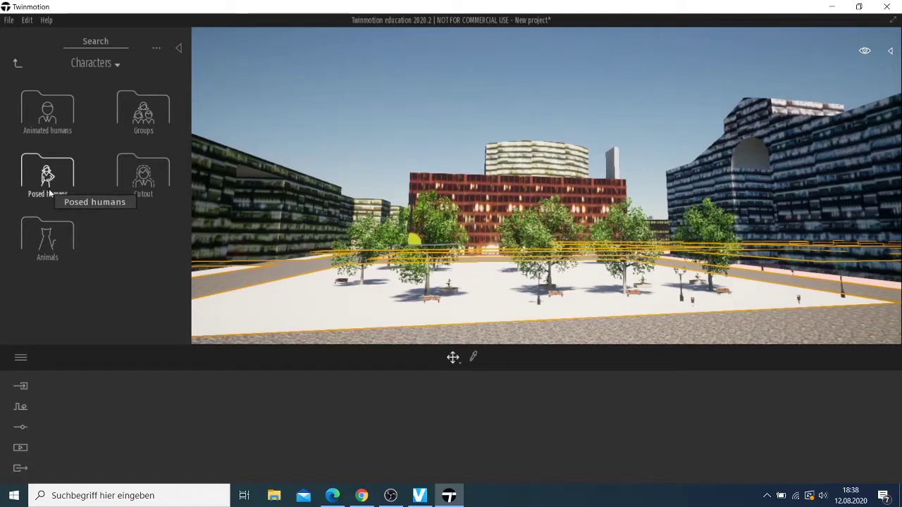
{"action": "left_click", "coordinate": [52, 130]}
{"action": "mouse_move", "coordinate": [45, 106]}
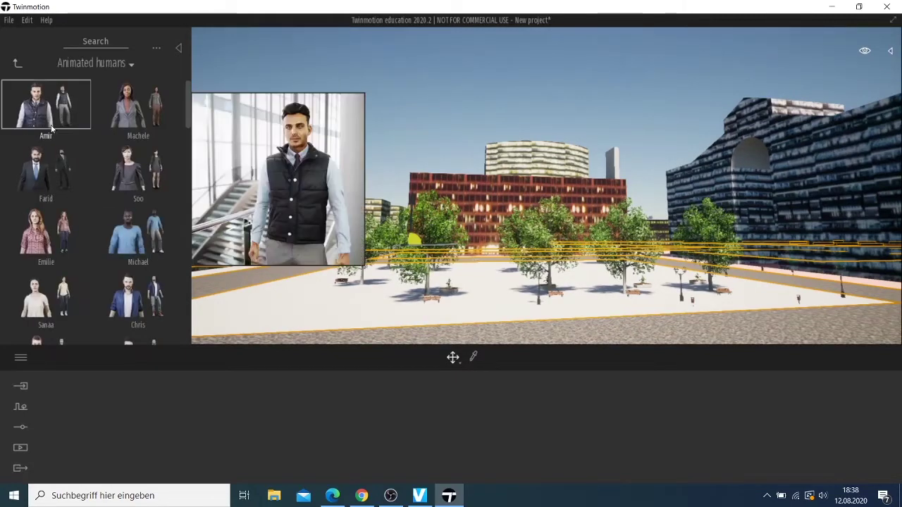
Scroll the Animated humans thumbnails down to the Traditional figures.
{"action": "scroll", "coordinate": [79, 202], "scroll_direction": "down", "scroll_amount": 1}
{"action": "scroll", "coordinate": [80, 204], "scroll_direction": "down", "scroll_amount": 1}
{"action": "scroll", "coordinate": [79, 208], "scroll_direction": "down", "scroll_amount": 1}
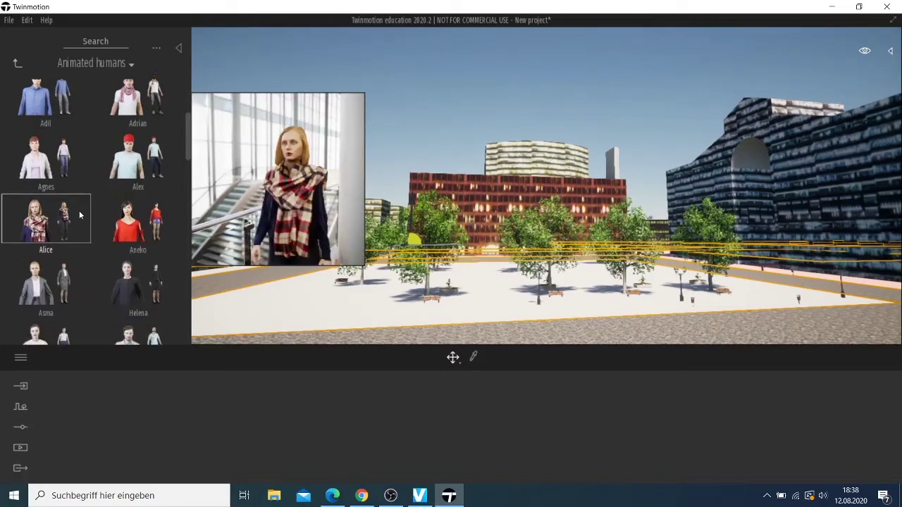
{"action": "scroll", "coordinate": [80, 212], "scroll_direction": "down", "scroll_amount": 1}
{"action": "scroll", "coordinate": [79, 212], "scroll_direction": "down", "scroll_amount": 1}
{"action": "scroll", "coordinate": [81, 214], "scroll_direction": "down", "scroll_amount": 1}
{"action": "scroll", "coordinate": [83, 216], "scroll_direction": "down", "scroll_amount": 1}
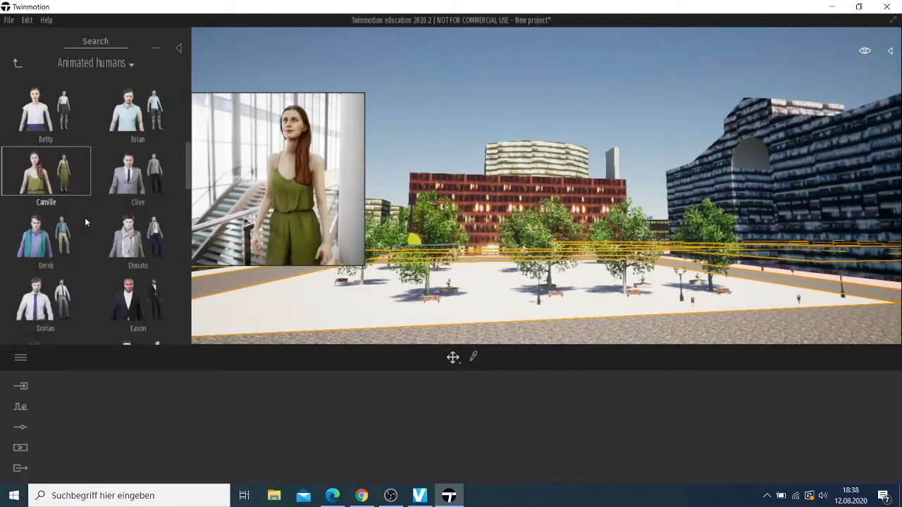
{"action": "scroll", "coordinate": [92, 219], "scroll_direction": "down", "scroll_amount": 1}
{"action": "scroll", "coordinate": [100, 226], "scroll_direction": "down", "scroll_amount": 2}
{"action": "scroll", "coordinate": [100, 226], "scroll_direction": "down", "scroll_amount": 1}
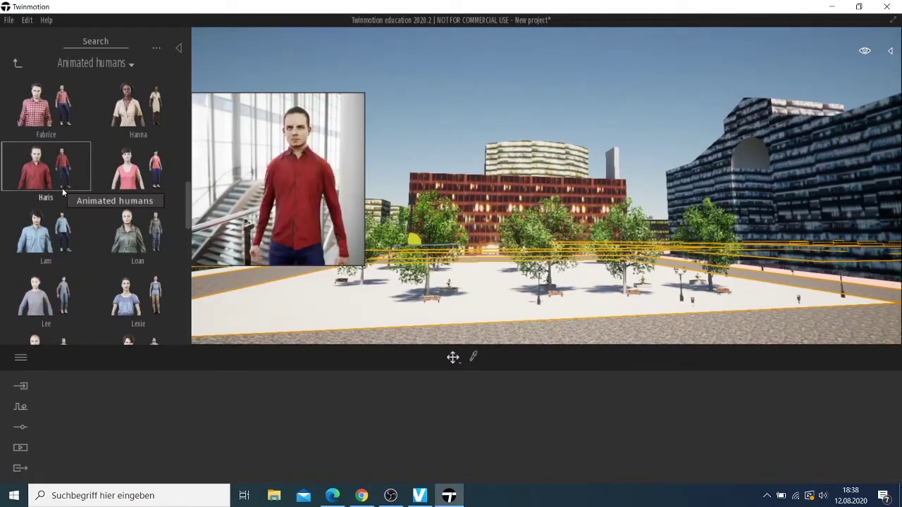
{"action": "scroll", "coordinate": [84, 282], "scroll_direction": "down", "scroll_amount": 1}
{"action": "scroll", "coordinate": [81, 277], "scroll_direction": "down", "scroll_amount": 2}
{"action": "scroll", "coordinate": [80, 276], "scroll_direction": "down", "scroll_amount": 2}
{"action": "scroll", "coordinate": [80, 277], "scroll_direction": "down", "scroll_amount": 2}
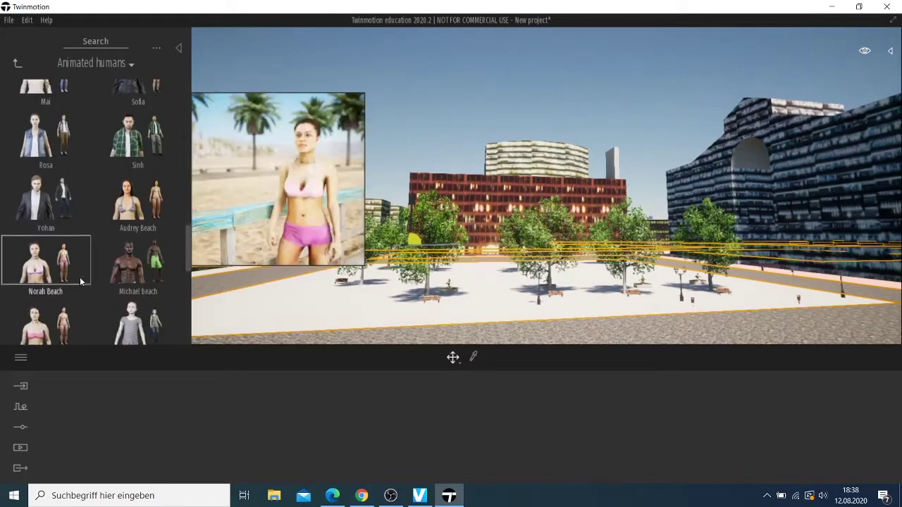
{"action": "scroll", "coordinate": [79, 277], "scroll_direction": "down", "scroll_amount": 1}
{"action": "scroll", "coordinate": [80, 277], "scroll_direction": "down", "scroll_amount": 2}
{"action": "scroll", "coordinate": [82, 279], "scroll_direction": "down", "scroll_amount": 4}
{"action": "scroll", "coordinate": [81, 279], "scroll_direction": "down", "scroll_amount": 5}
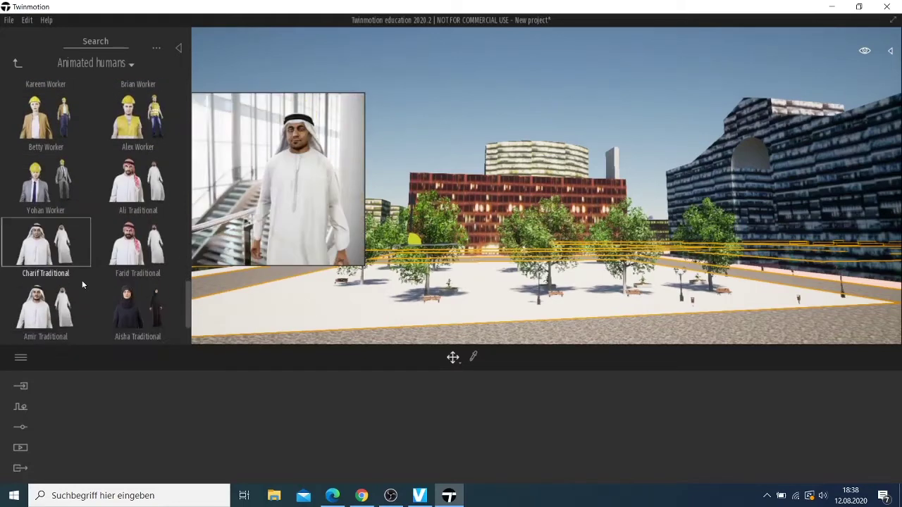
{"action": "scroll", "coordinate": [82, 279], "scroll_direction": "down", "scroll_amount": 4}
{"action": "scroll", "coordinate": [83, 284], "scroll_direction": "down", "scroll_amount": 1}
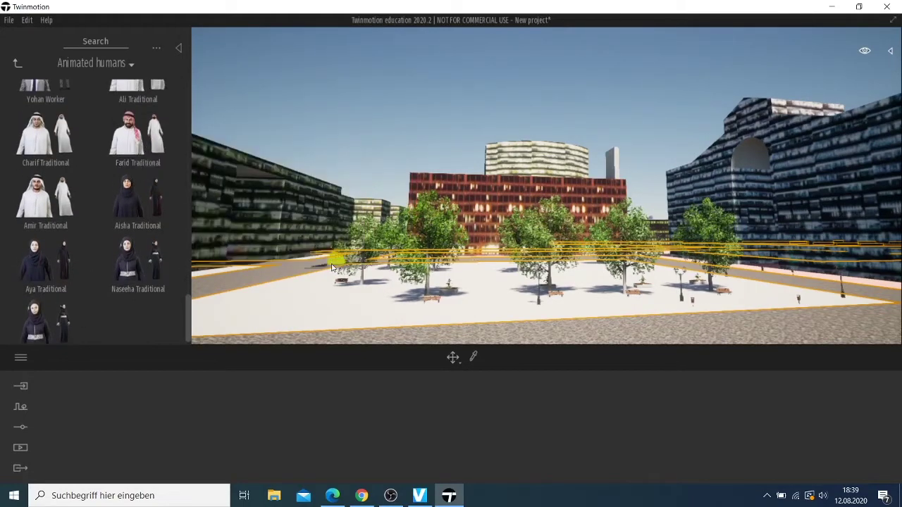
Place Farid Traditional and another traditional figure on the plaza.
{"action": "left_click_drag", "start_coordinate": [369, 289], "coordinate": [371, 289]}
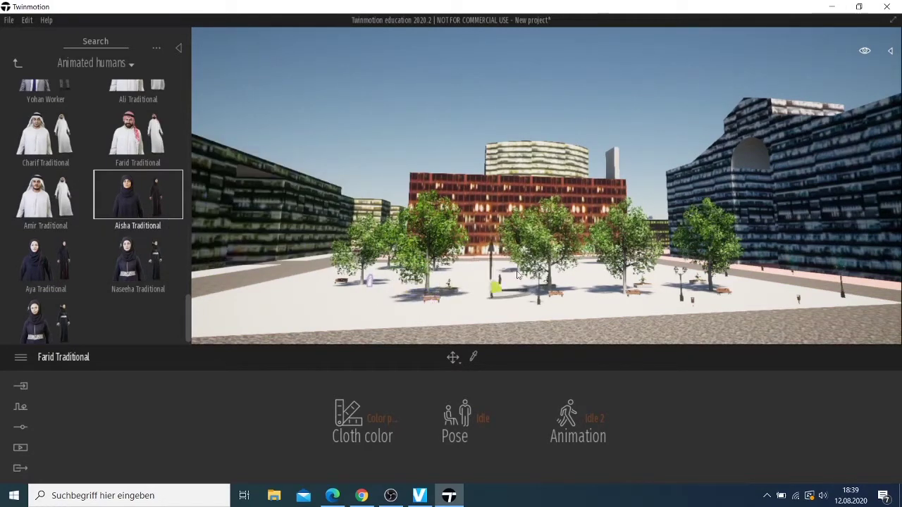
{"action": "left_click_drag", "start_coordinate": [516, 275], "coordinate": [572, 298]}
{"action": "left_click_drag", "start_coordinate": [247, 284], "coordinate": [137, 201]}
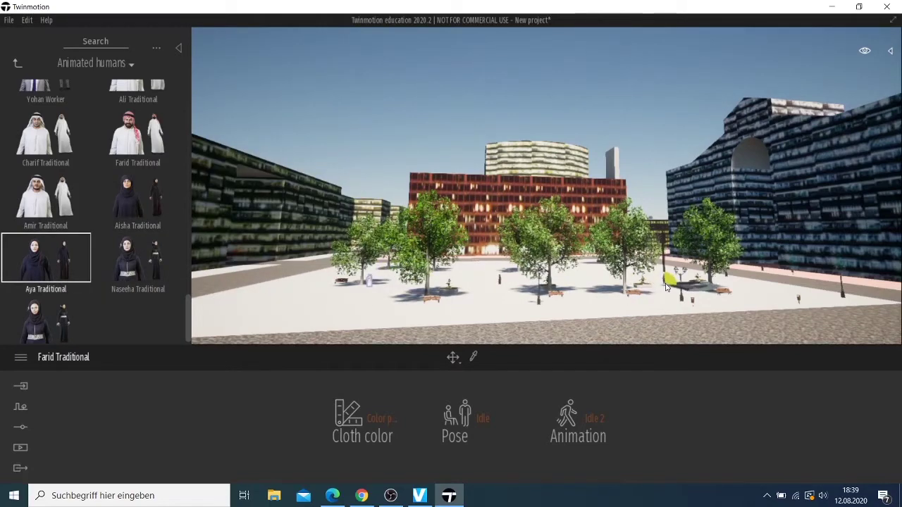
{"action": "scroll", "coordinate": [134, 211], "scroll_direction": "up", "scroll_amount": 1}
{"action": "scroll", "coordinate": [130, 240], "scroll_direction": "up", "scroll_amount": 2}
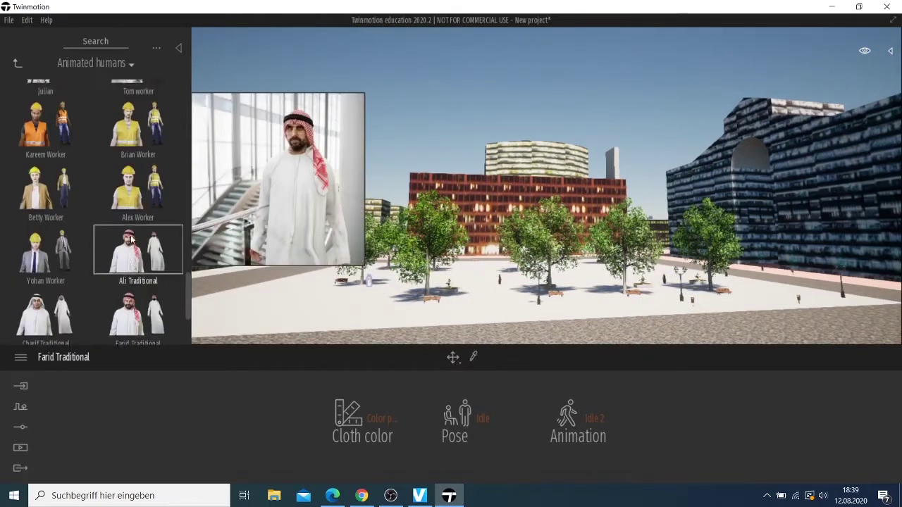
{"action": "scroll", "coordinate": [130, 239], "scroll_direction": "up", "scroll_amount": 1}
{"action": "scroll", "coordinate": [132, 240], "scroll_direction": "up", "scroll_amount": 1}
{"action": "scroll", "coordinate": [137, 241], "scroll_direction": "up", "scroll_amount": 2}
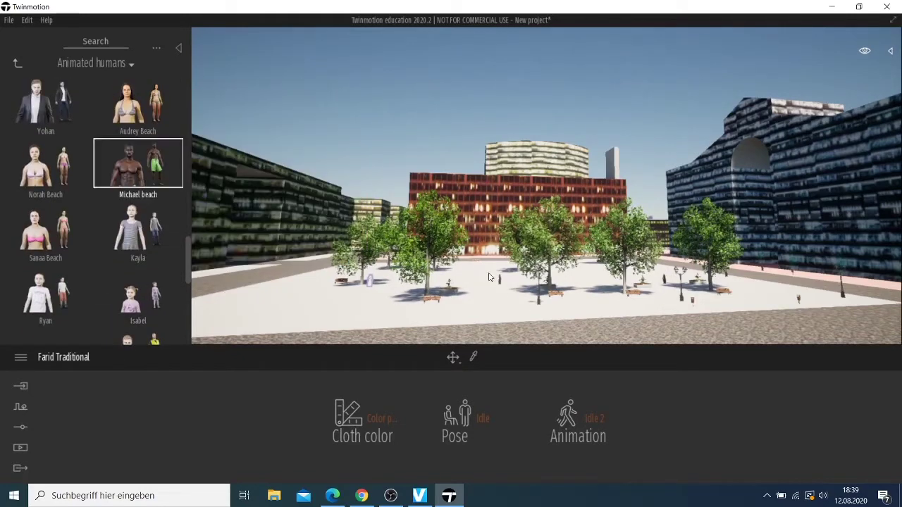
{"action": "mouse_move", "coordinate": [465, 275]}
{"action": "left_mouse_down"}
{"action": "mouse_move", "coordinate": [449, 280]}
{"action": "mouse_move", "coordinate": [120, 171]}
{"action": "mouse_move", "coordinate": [416, 257]}
{"action": "left_mouse_up"}
{"action": "left_click_drag", "start_coordinate": [533, 310], "coordinate": [647, 301]}
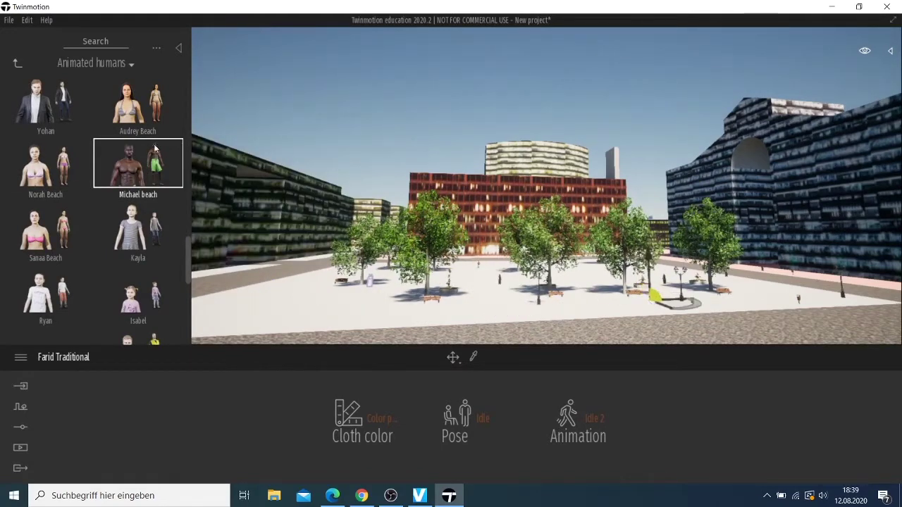
Add Hanna to the plaza and shift her further right.
{"action": "scroll", "coordinate": [151, 150], "scroll_direction": "up", "scroll_amount": 1}
{"action": "scroll", "coordinate": [141, 151], "scroll_direction": "up", "scroll_amount": 2}
{"action": "scroll", "coordinate": [127, 154], "scroll_direction": "up", "scroll_amount": 1}
{"action": "scroll", "coordinate": [113, 156], "scroll_direction": "up", "scroll_amount": 2}
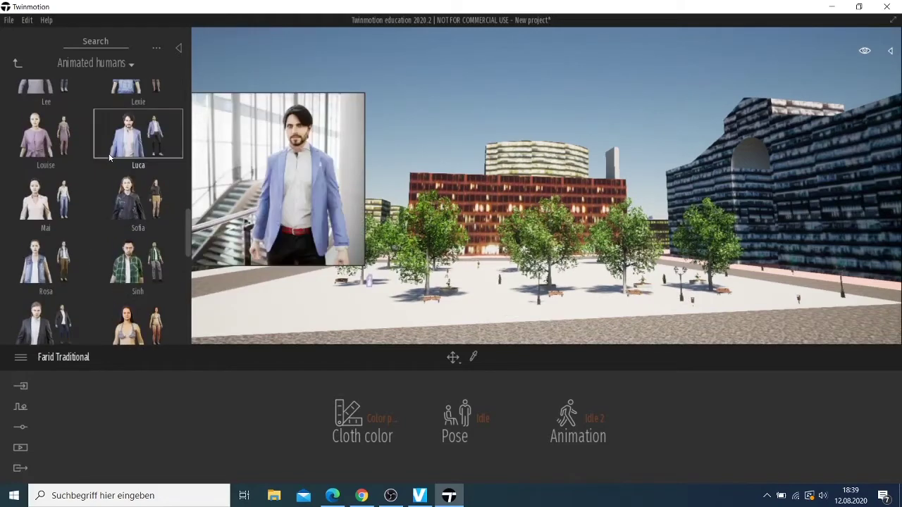
{"action": "scroll", "coordinate": [110, 157], "scroll_direction": "up", "scroll_amount": 2}
{"action": "scroll", "coordinate": [116, 161], "scroll_direction": "up", "scroll_amount": 2}
{"action": "scroll", "coordinate": [125, 164], "scroll_direction": "up", "scroll_amount": 2}
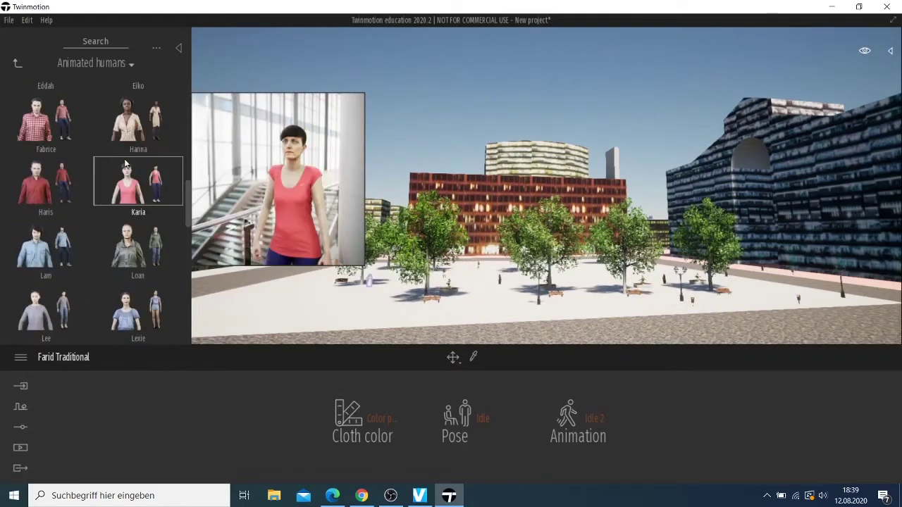
{"action": "scroll", "coordinate": [126, 164], "scroll_direction": "up", "scroll_amount": 3}
{"action": "mouse_move", "coordinate": [137, 200]}
{"action": "left_mouse_down"}
{"action": "mouse_move", "coordinate": [477, 286]}
{"action": "mouse_move", "coordinate": [643, 288]}
{"action": "left_mouse_up"}
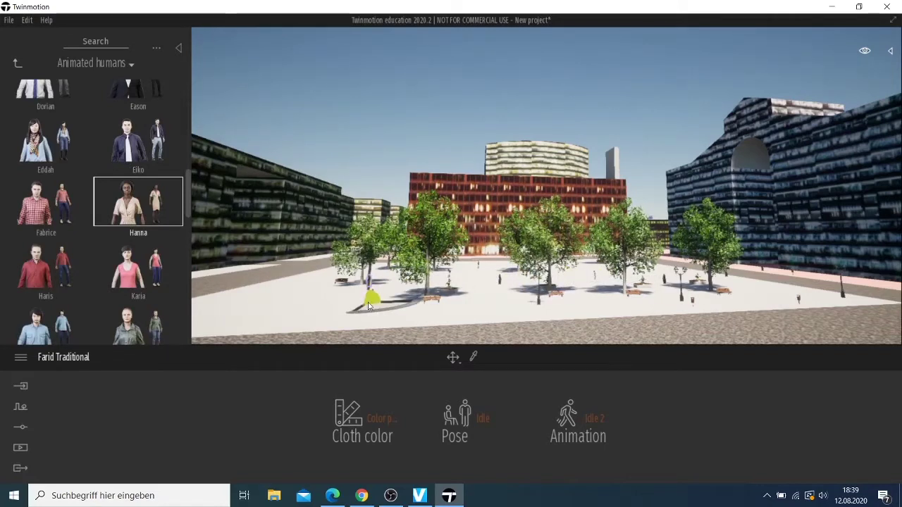
{"action": "mouse_move", "coordinate": [368, 304]}
{"action": "left_mouse_down"}
{"action": "mouse_move", "coordinate": [292, 311]}
{"action": "mouse_move", "coordinate": [385, 282]}
{"action": "left_mouse_up"}
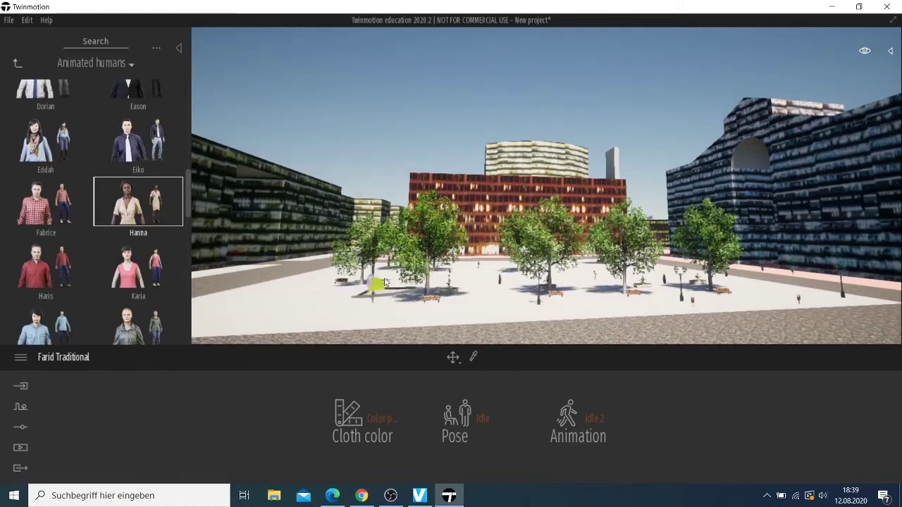
{"action": "left_click_drag", "start_coordinate": [712, 300], "coordinate": [739, 294]}
Drag in Eason and drop two Dorian figures on the plaza.
{"action": "scroll", "coordinate": [50, 148], "scroll_direction": "up", "scroll_amount": 1}
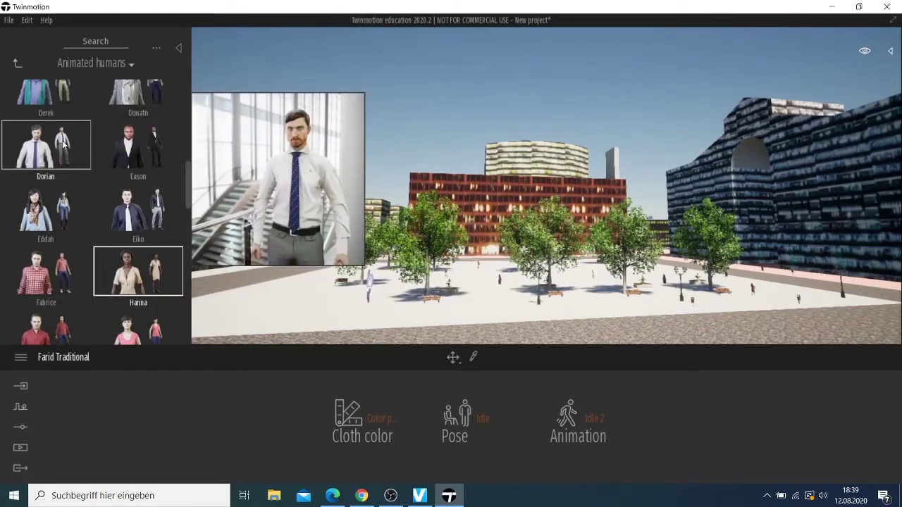
{"action": "scroll", "coordinate": [49, 148], "scroll_direction": "up", "scroll_amount": 1}
{"action": "left_click_drag", "start_coordinate": [139, 229], "coordinate": [393, 218]}
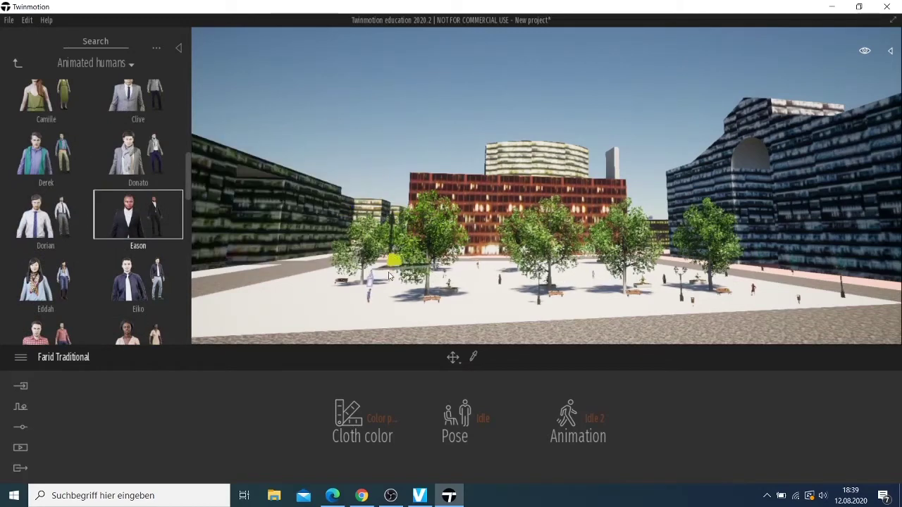
{"action": "left_click_drag", "start_coordinate": [46, 215], "coordinate": [411, 303]}
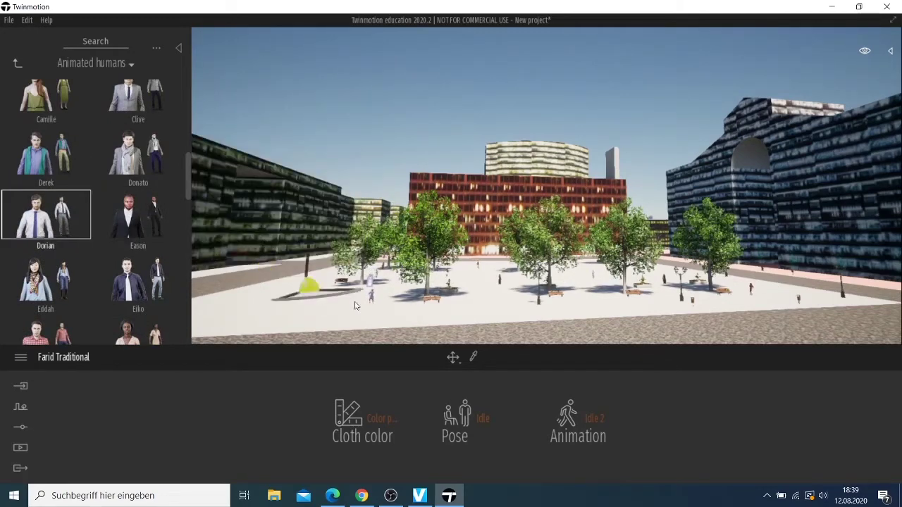
{"action": "left_click", "coordinate": [402, 302]}
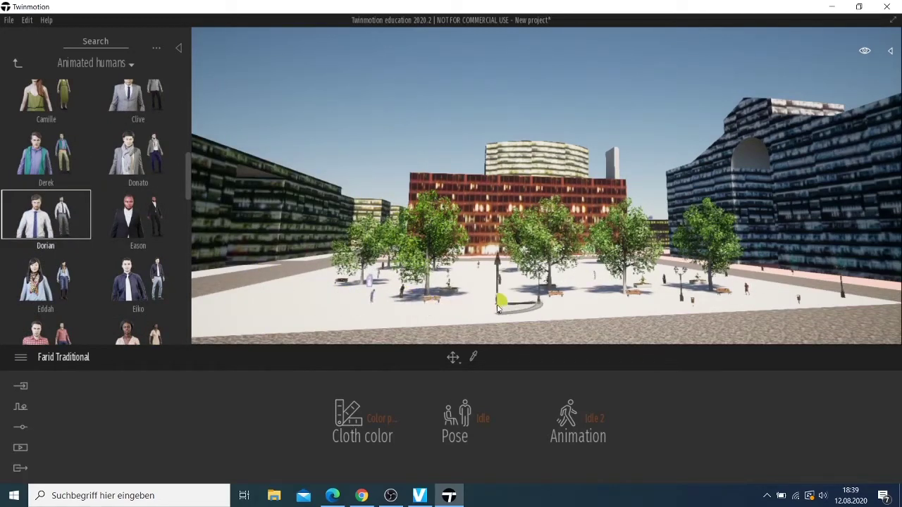
{"action": "left_click", "coordinate": [498, 308]}
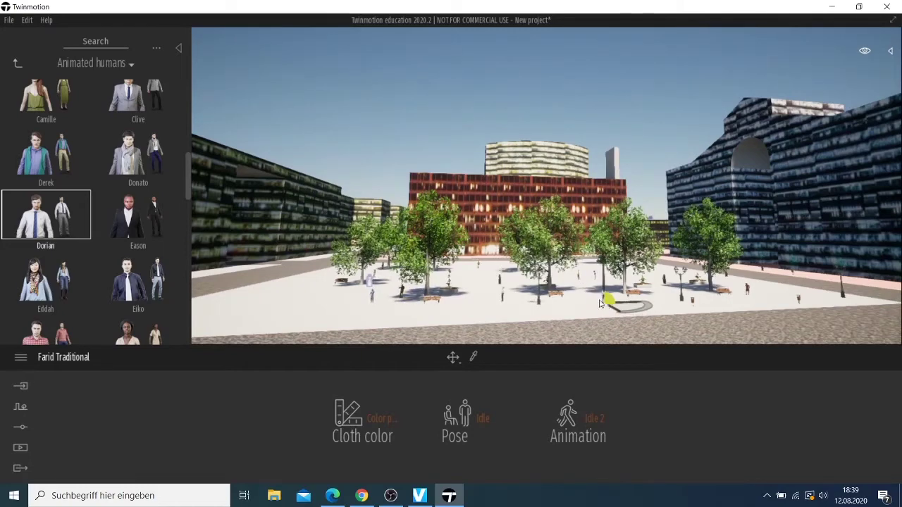
Place the two-person Group01 from Characters > Groups on the pink pavement.
{"action": "left_click", "coordinate": [19, 65]}
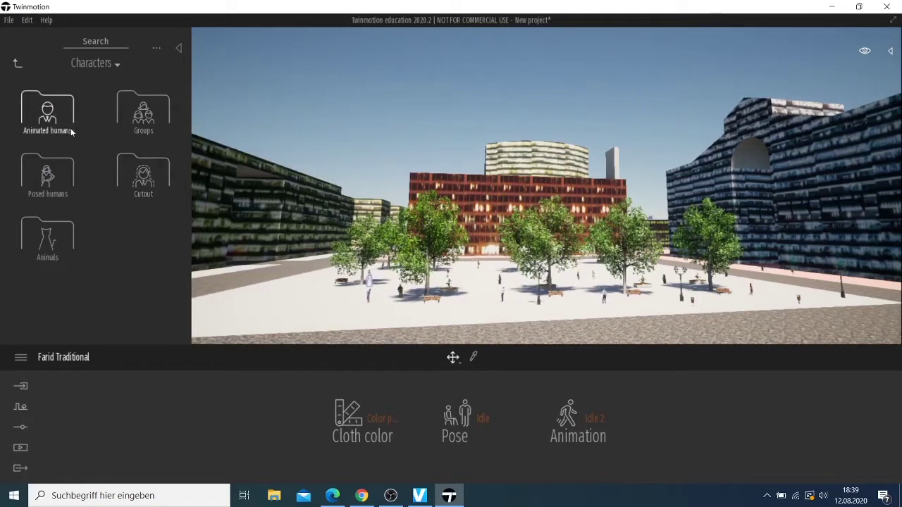
{"action": "left_click", "coordinate": [143, 111]}
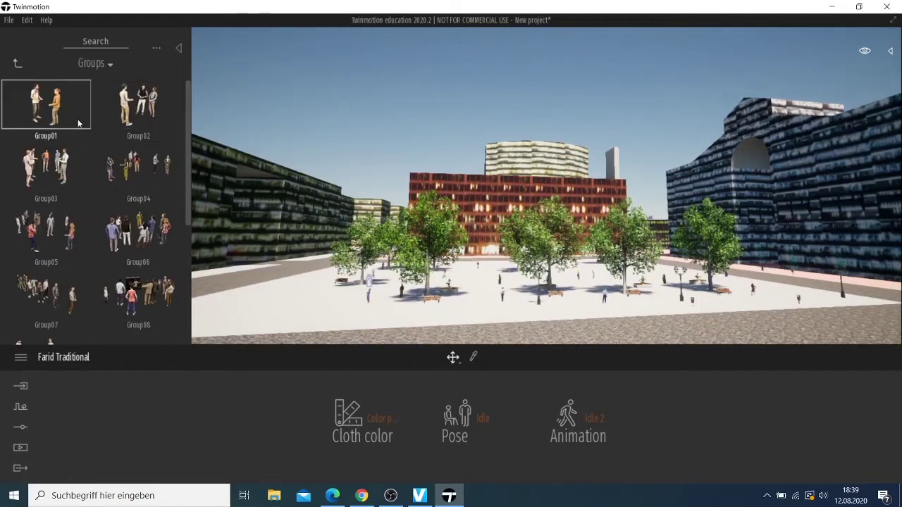
{"action": "left_click", "coordinate": [53, 111]}
{"action": "left_click", "coordinate": [300, 290]}
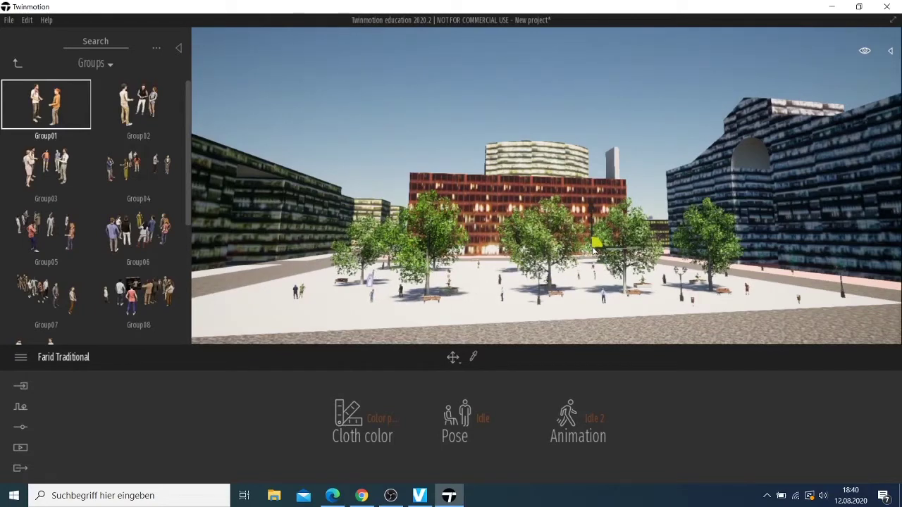
{"action": "scroll", "coordinate": [331, 255], "scroll_direction": "up", "scroll_amount": 5}
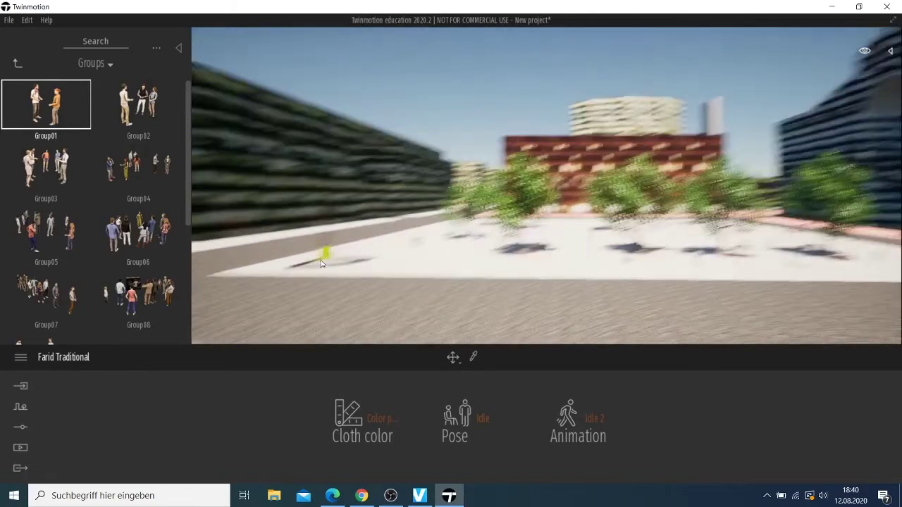
{"action": "scroll", "coordinate": [331, 259], "scroll_direction": "down", "scroll_amount": 5}
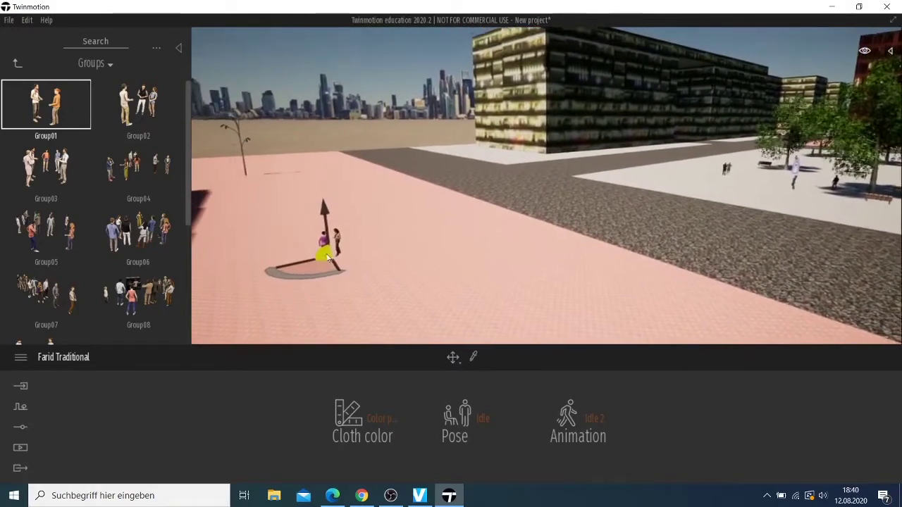
Delete the misplaced people group and place Group03 and Group06 on the pink pavement.
{"action": "key", "text": "Delete"}
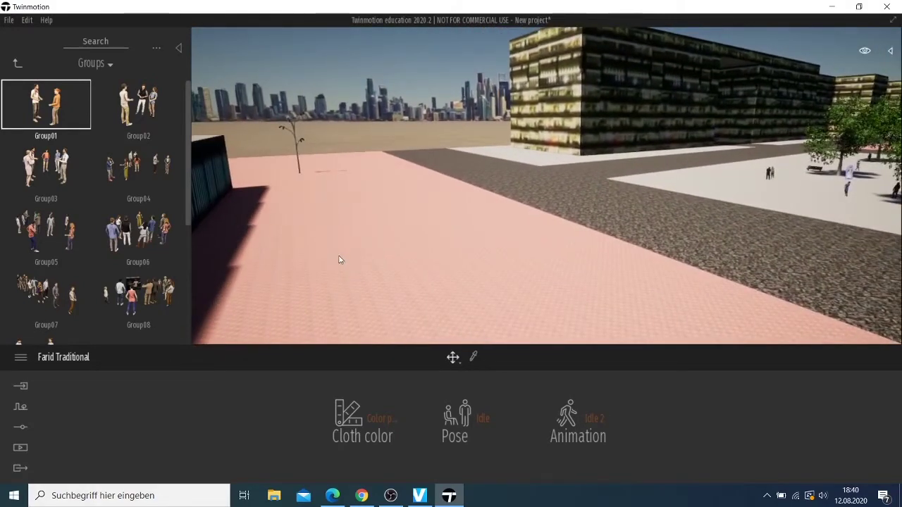
{"action": "left_click", "coordinate": [25, 167]}
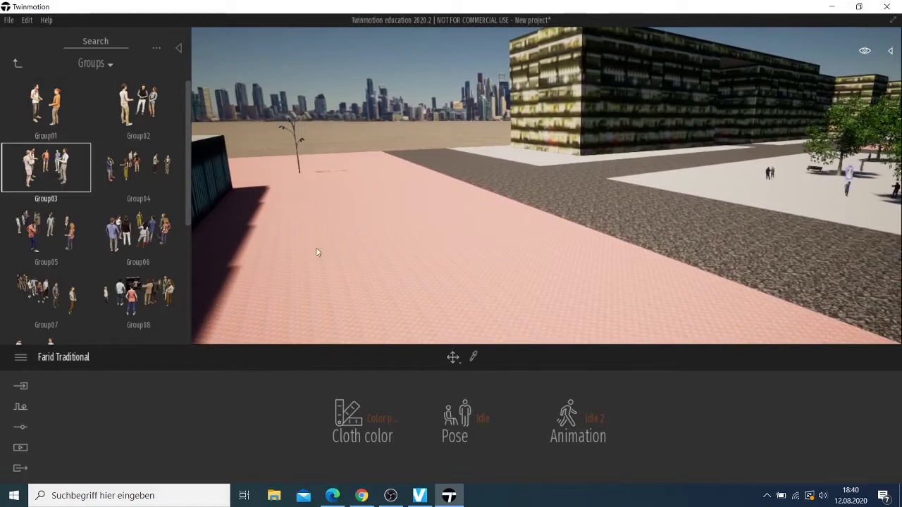
{"action": "left_click", "coordinate": [317, 252]}
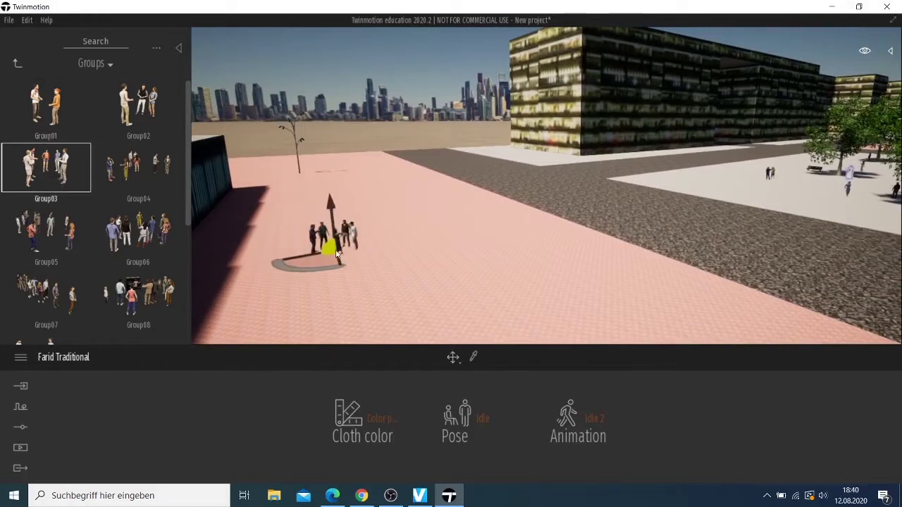
{"action": "left_click", "coordinate": [150, 298]}
{"action": "left_click_drag", "start_coordinate": [138, 233], "coordinate": [438, 324]}
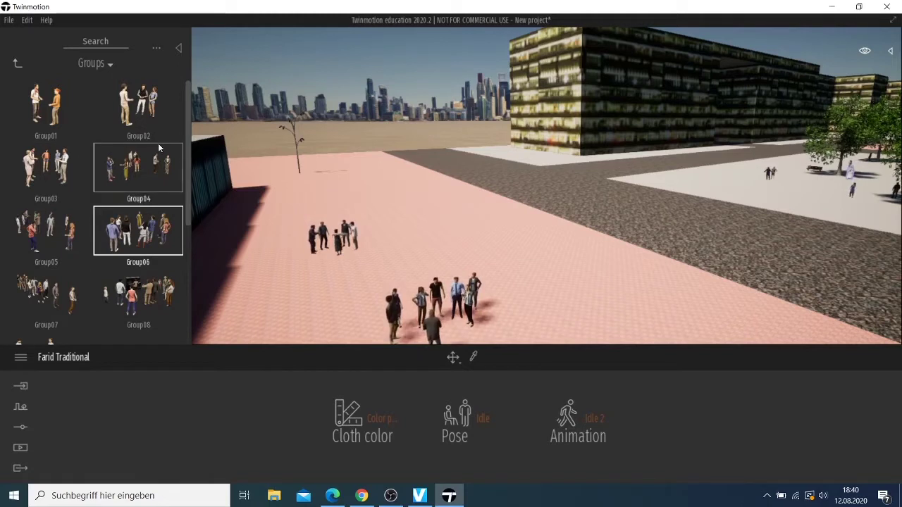
Place two Group02 crowds at different spots on the plaza.
{"action": "left_click_drag", "start_coordinate": [145, 110], "coordinate": [335, 193]}
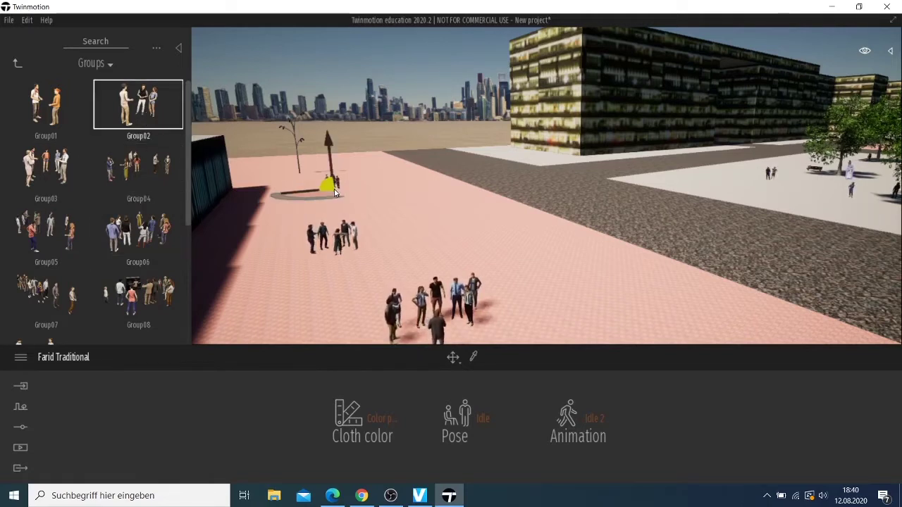
{"action": "left_click", "coordinate": [703, 215]}
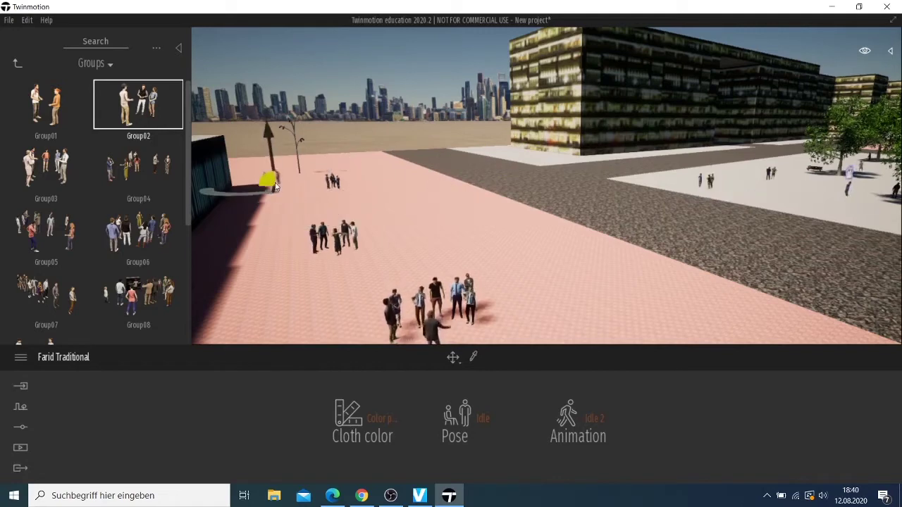
{"action": "middle_click_drag", "start_coordinate": [289, 247], "coordinate": [459, 272]}
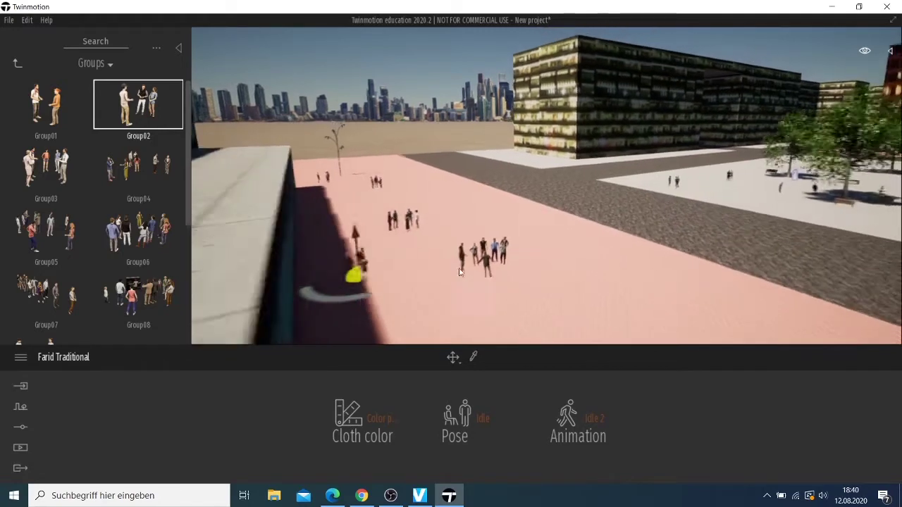
{"action": "left_click", "coordinate": [704, 313]}
{"action": "scroll", "coordinate": [724, 307], "scroll_direction": "down", "scroll_amount": 2}
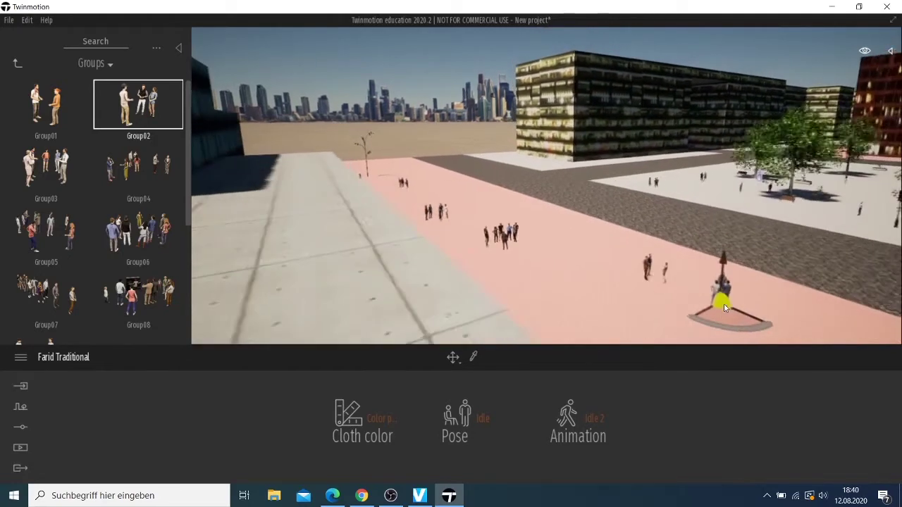
{"action": "middle_click_drag", "start_coordinate": [724, 308], "coordinate": [799, 317]}
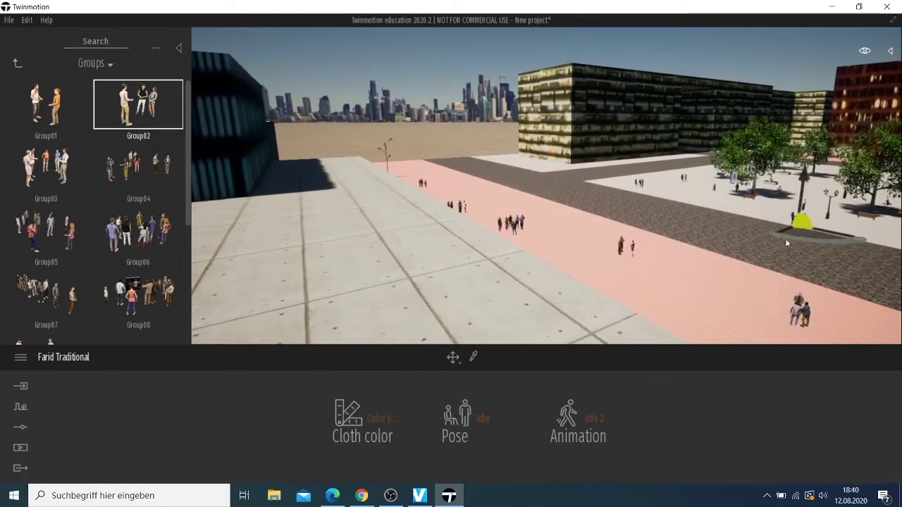
Add another small group toward the far plaza, then zoom the view back out.
{"action": "middle_click_drag", "start_coordinate": [748, 294], "coordinate": [357, 156]}
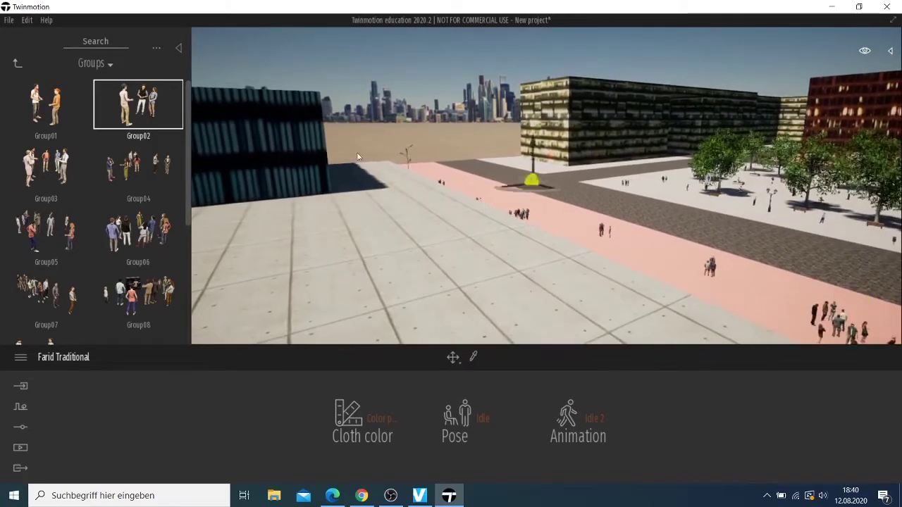
{"action": "left_click", "coordinate": [321, 250]}
{"action": "scroll", "coordinate": [346, 245], "scroll_direction": "down", "scroll_amount": 1}
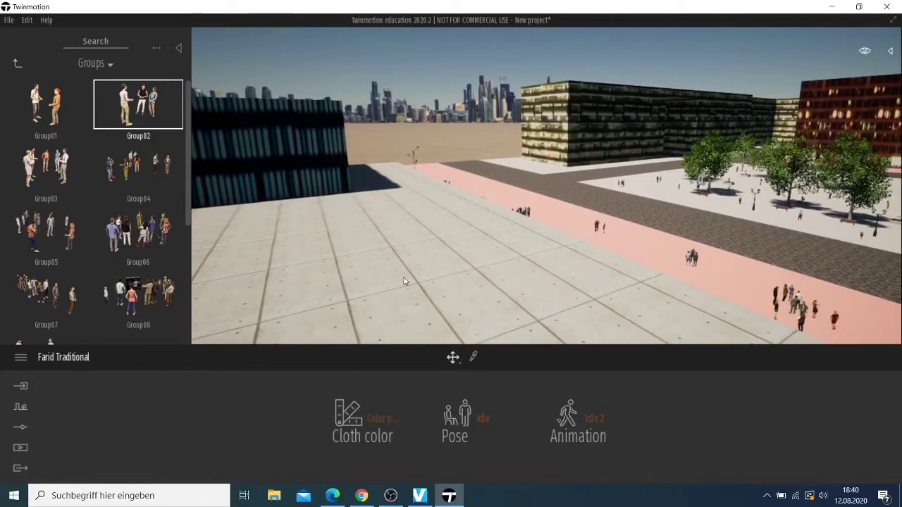
{"action": "mouse_move", "coordinate": [404, 281]}
{"action": "left_mouse_down"}
{"action": "mouse_move", "coordinate": [303, 254]}
{"action": "mouse_move", "coordinate": [395, 254]}
{"action": "mouse_move", "coordinate": [406, 266]}
{"action": "left_mouse_up"}
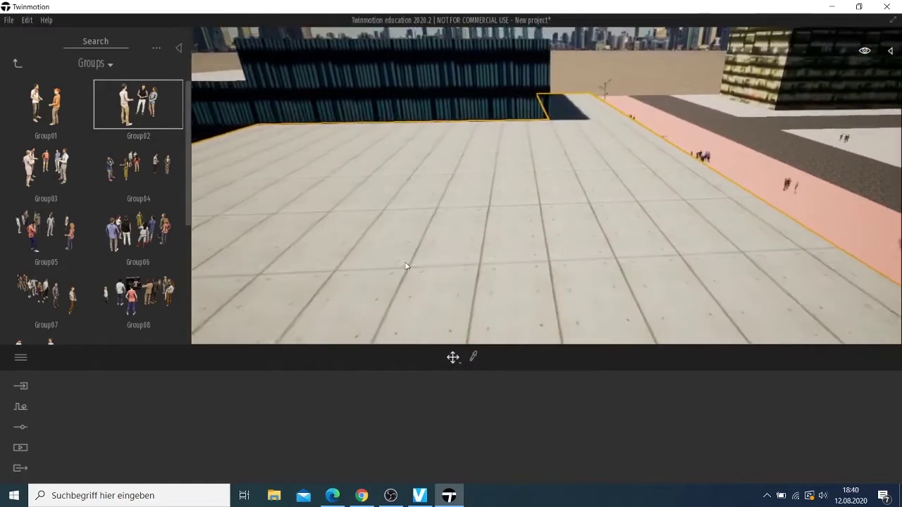
{"action": "scroll", "coordinate": [409, 267], "scroll_direction": "down", "scroll_amount": 3}
{"action": "scroll", "coordinate": [451, 278], "scroll_direction": "down", "scroll_amount": 3}
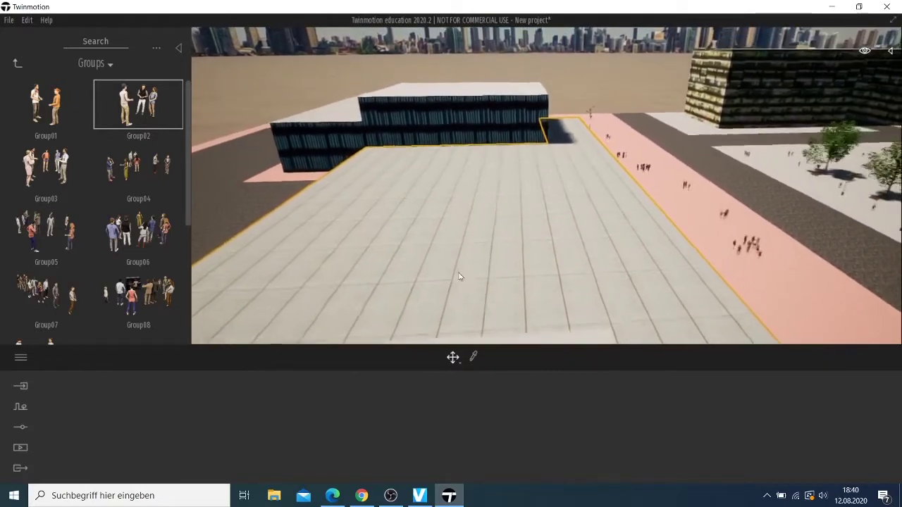
{"action": "scroll", "coordinate": [469, 285], "scroll_direction": "down", "scroll_amount": 3}
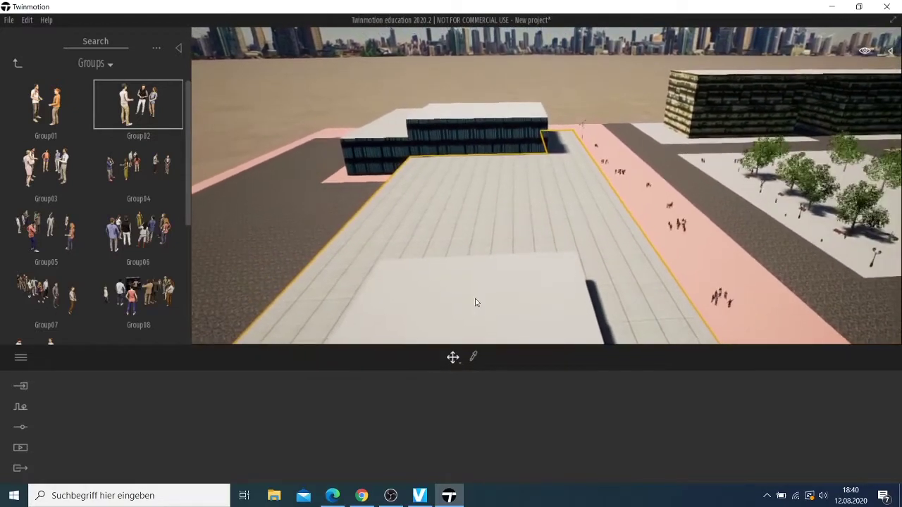
{"action": "scroll", "coordinate": [477, 307], "scroll_direction": "down", "scroll_amount": 2}
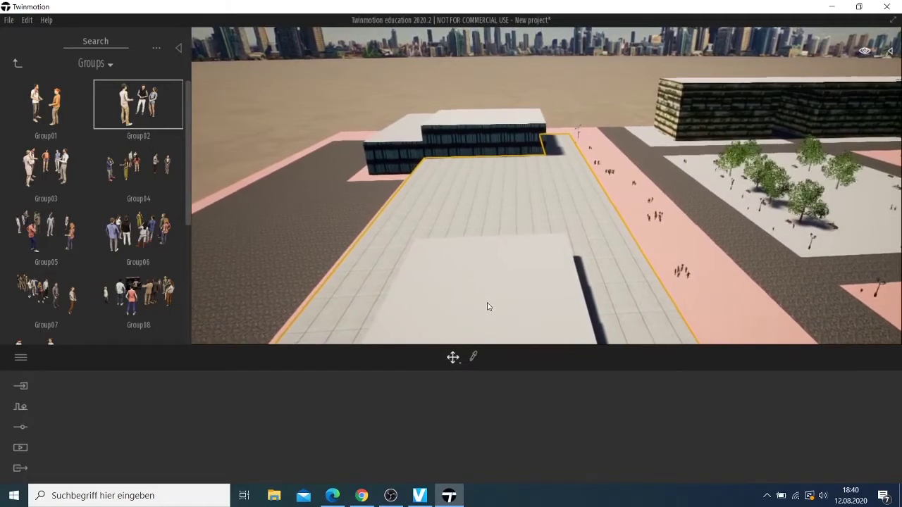
{"action": "scroll", "coordinate": [486, 302], "scroll_direction": "down", "scroll_amount": 1}
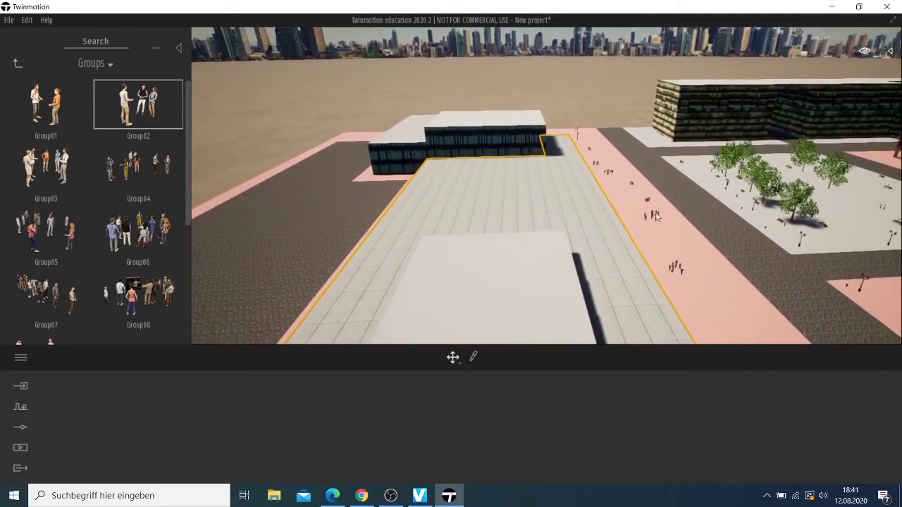
Place Hot Air Balloon 02 from Vehicles > Aircraft into the sky.
{"action": "left_click", "coordinate": [19, 64]}
{"action": "left_click", "coordinate": [22, 61]}
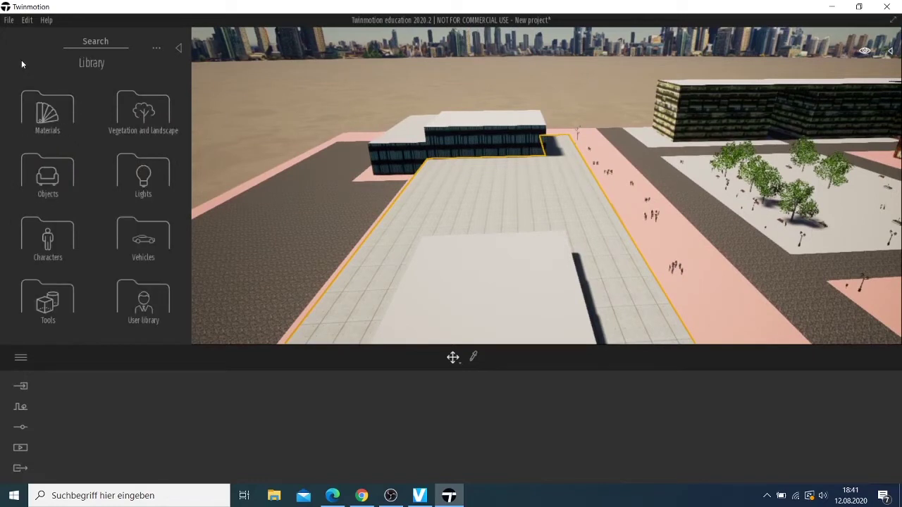
{"action": "left_click", "coordinate": [152, 244]}
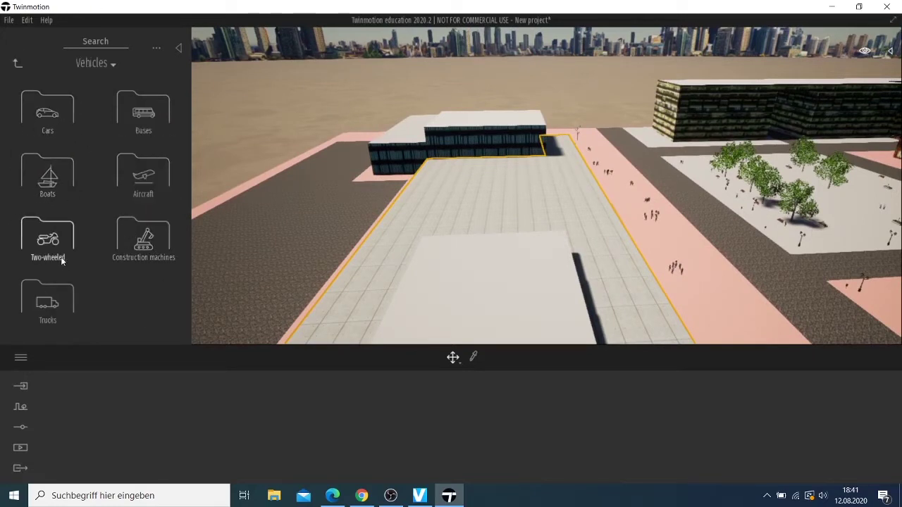
{"action": "left_click", "coordinate": [126, 169]}
{"action": "scroll", "coordinate": [121, 233], "scroll_direction": "down", "scroll_amount": 1}
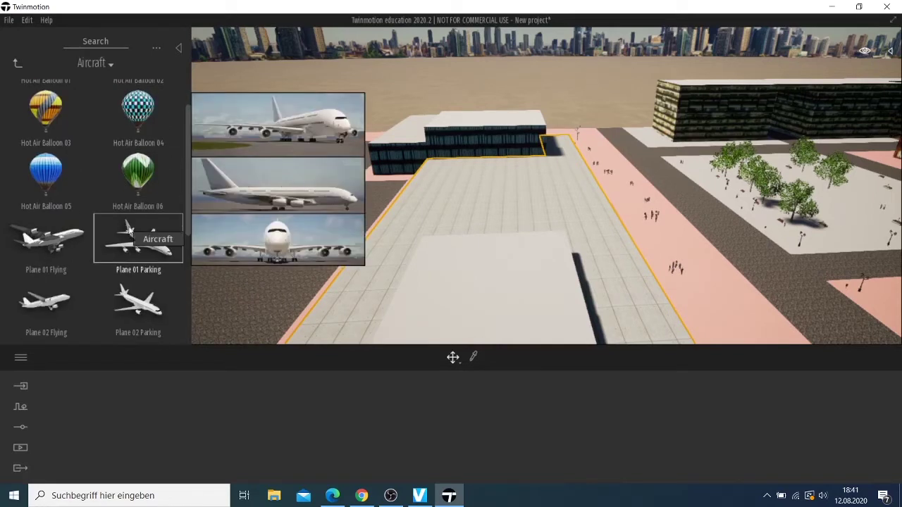
{"action": "scroll", "coordinate": [132, 227], "scroll_direction": "up", "scroll_amount": 1}
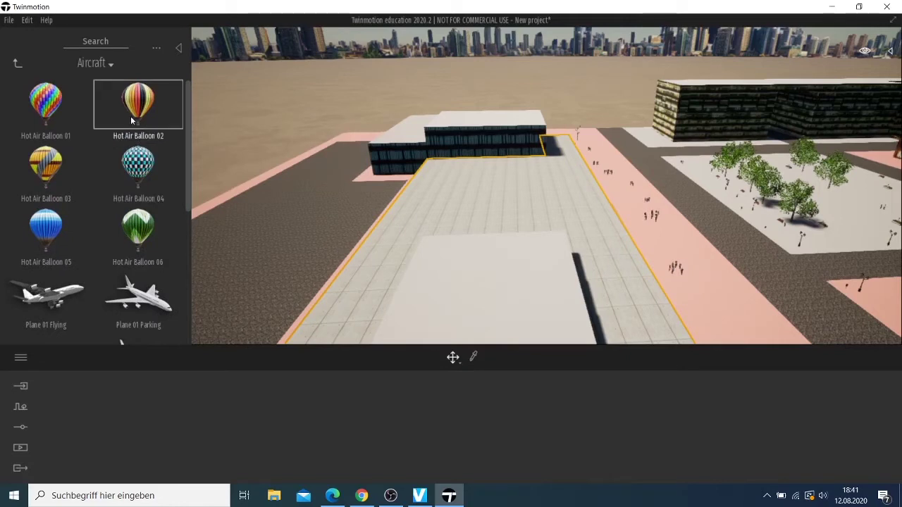
{"action": "left_click", "coordinate": [280, 90]}
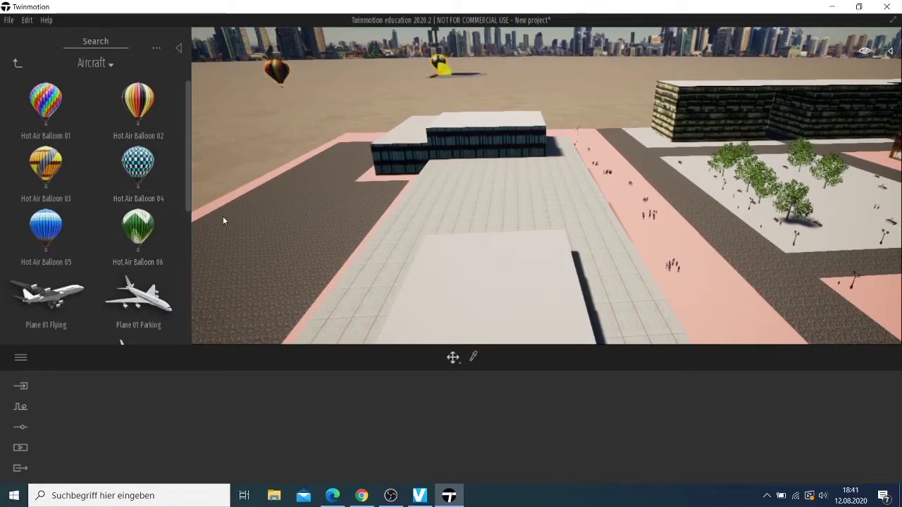
Zoom, orbit and fly the camera back to see the whole complex from above.
{"action": "scroll", "coordinate": [266, 227], "scroll_direction": "down", "scroll_amount": 3}
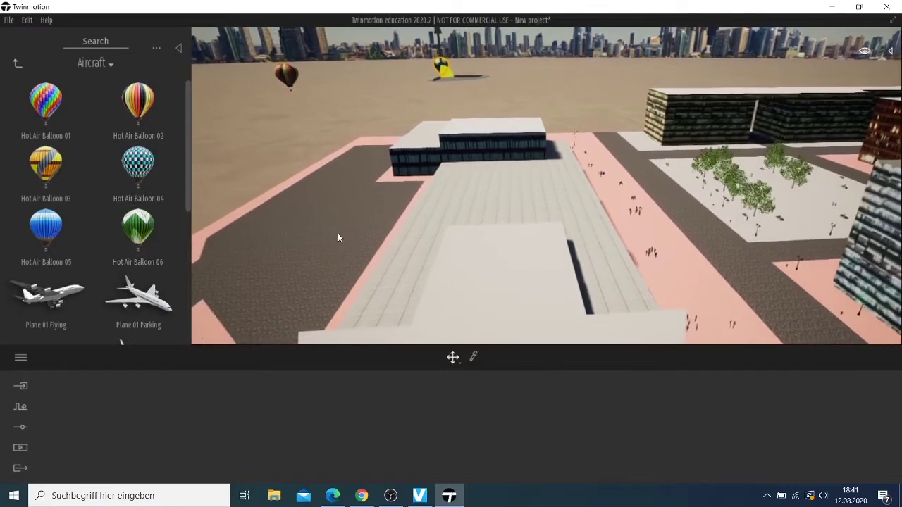
{"action": "scroll", "coordinate": [338, 241], "scroll_direction": "down", "scroll_amount": 3}
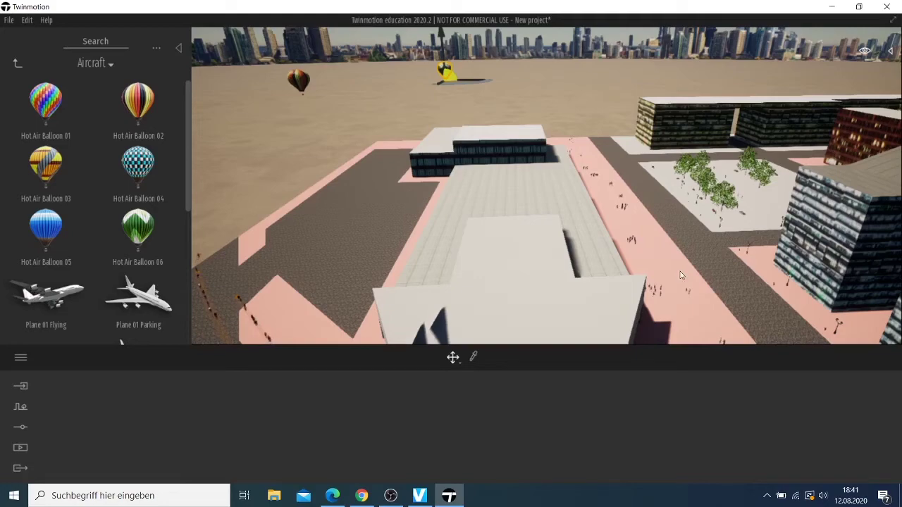
{"action": "scroll", "coordinate": [710, 249], "scroll_direction": "up", "scroll_amount": 3}
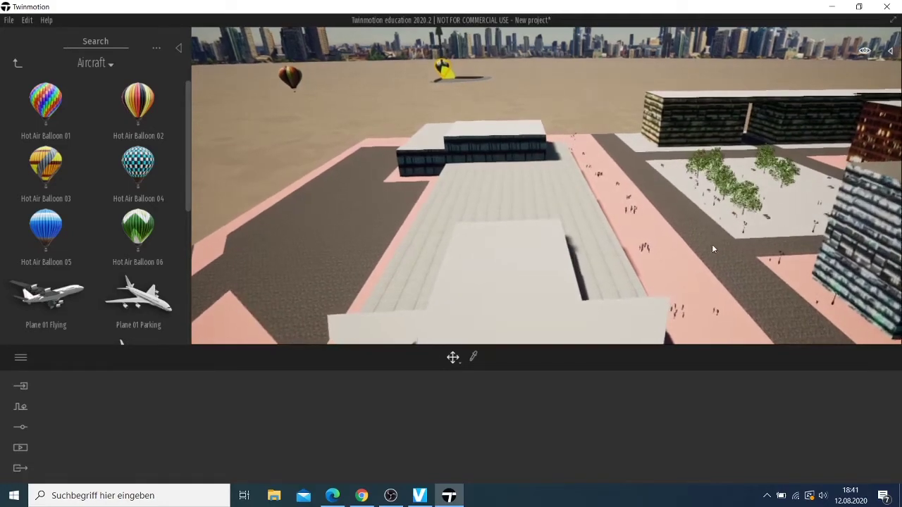
{"action": "left_click_drag", "start_coordinate": [705, 240], "coordinate": [620, 233]}
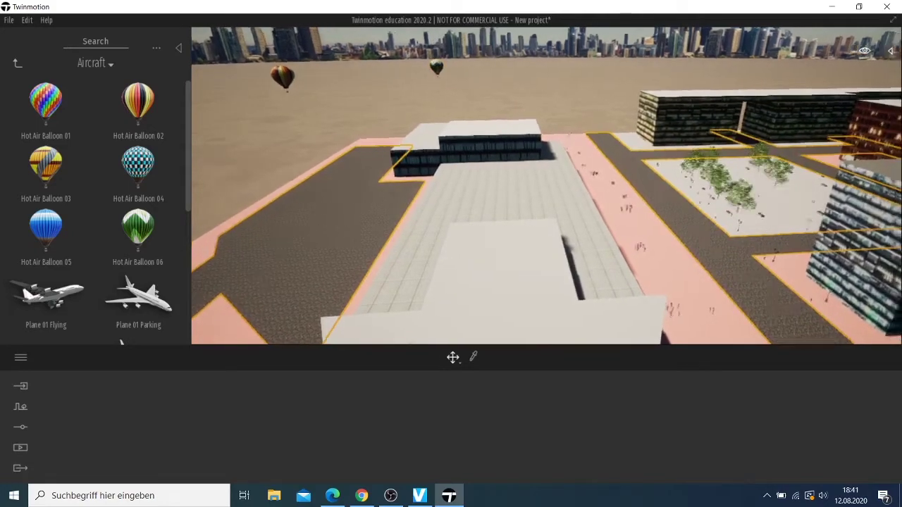
{"action": "key", "text": "Down"}
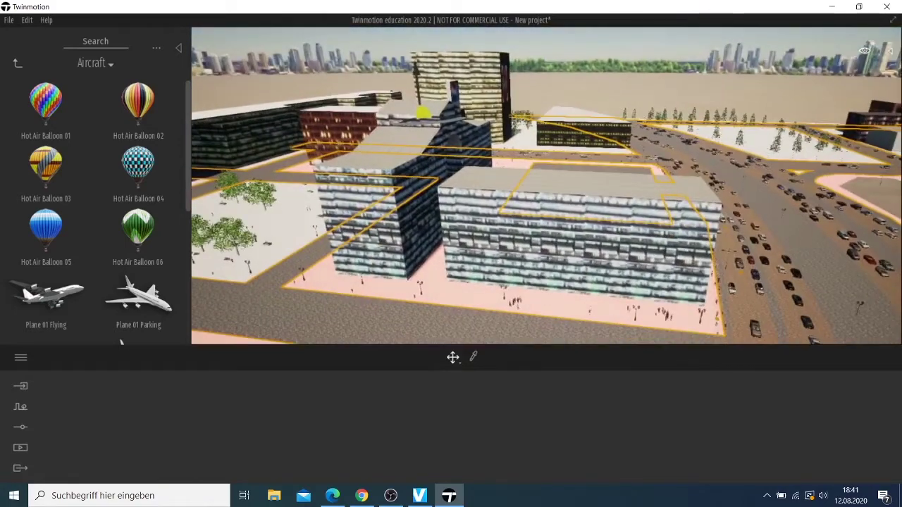
Move the camera along the road and zoom the view toward the plaza.
{"action": "key", "text": "Right"}
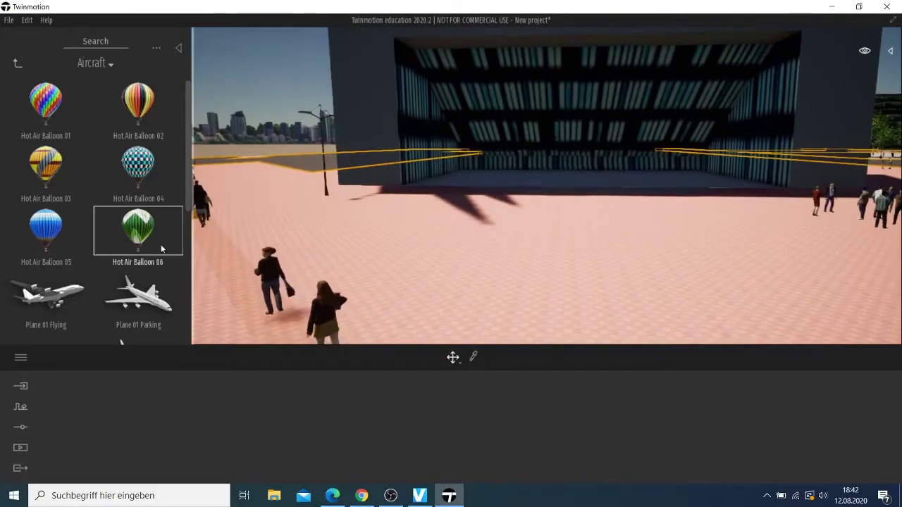
{"action": "scroll", "coordinate": [100, 236], "scroll_direction": "down", "scroll_amount": 3}
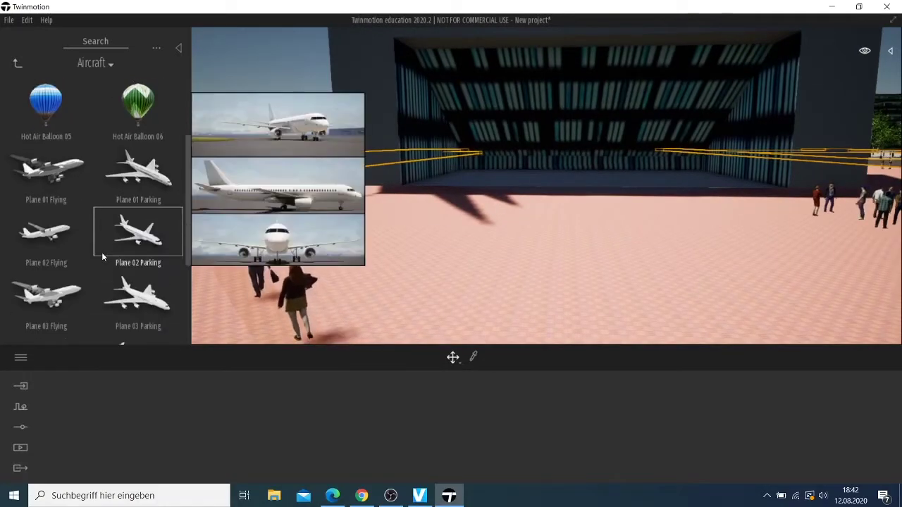
{"action": "scroll", "coordinate": [101, 252], "scroll_direction": "down", "scroll_amount": 2}
{"action": "scroll", "coordinate": [93, 241], "scroll_direction": "down", "scroll_amount": 2}
{"action": "scroll", "coordinate": [81, 225], "scroll_direction": "up", "scroll_amount": 1}
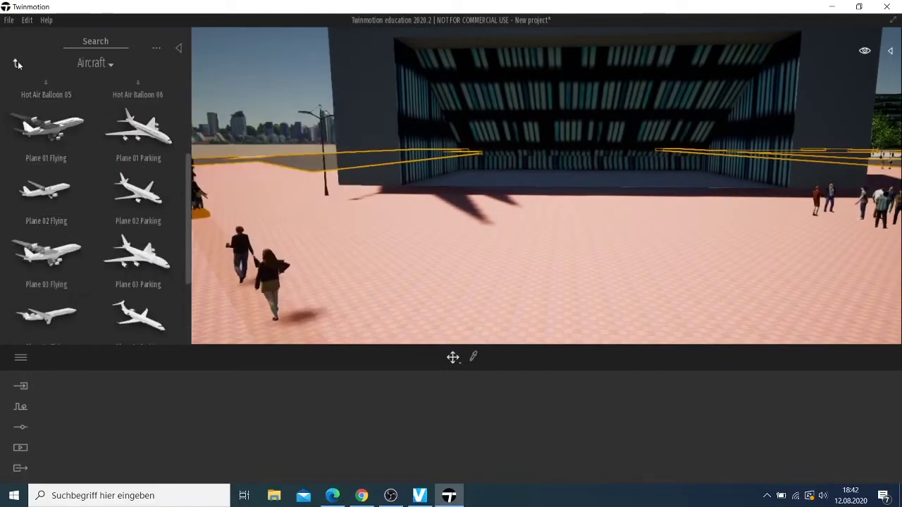
Place an EU Mixer Truck and a loaded US dump truck beside it on the plaza.
{"action": "left_click", "coordinate": [17, 62]}
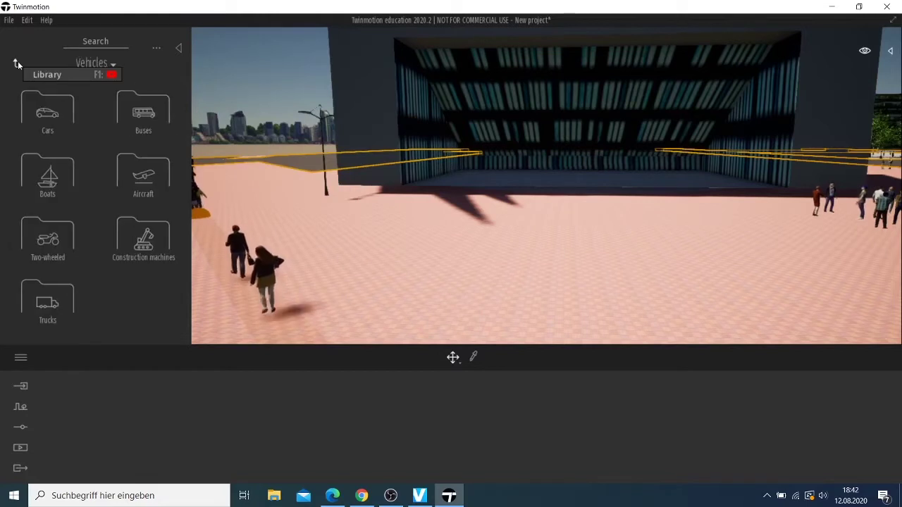
{"action": "left_click", "coordinate": [129, 244]}
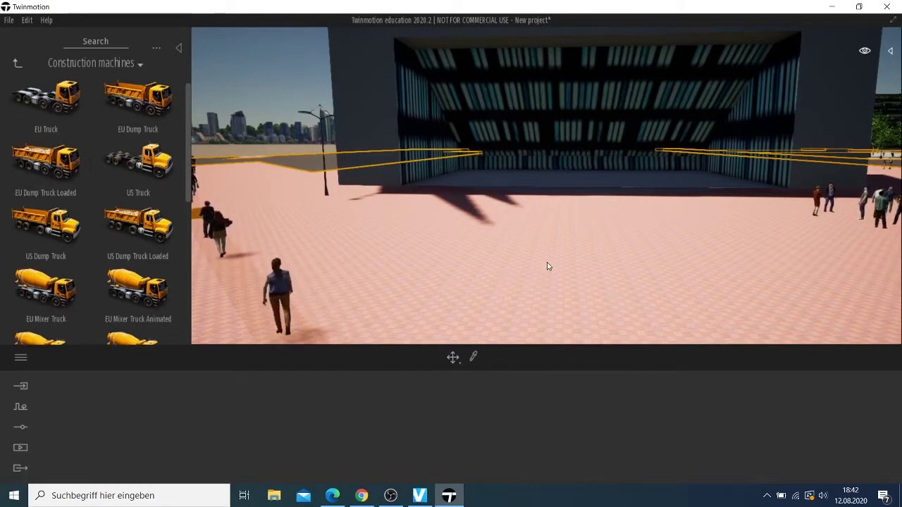
{"action": "left_click_drag", "start_coordinate": [548, 266], "coordinate": [523, 266]}
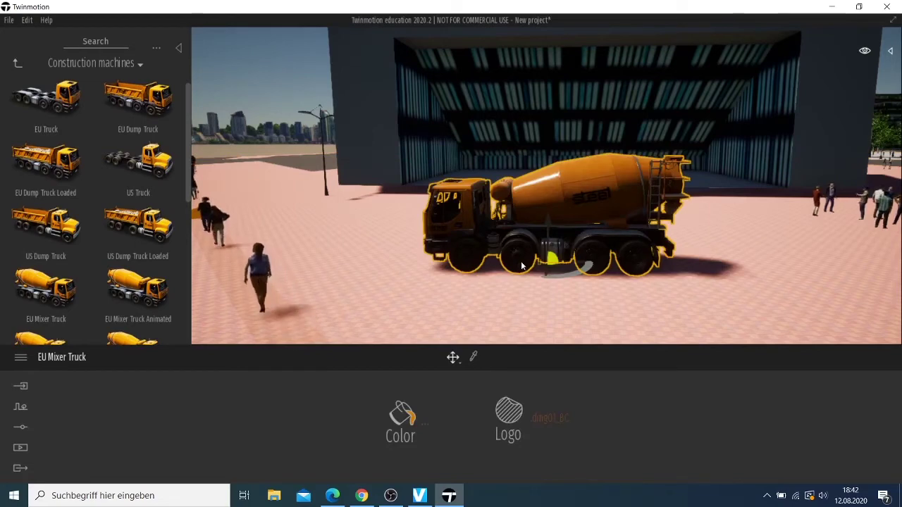
{"action": "scroll", "coordinate": [402, 263], "scroll_direction": "down", "scroll_amount": 5}
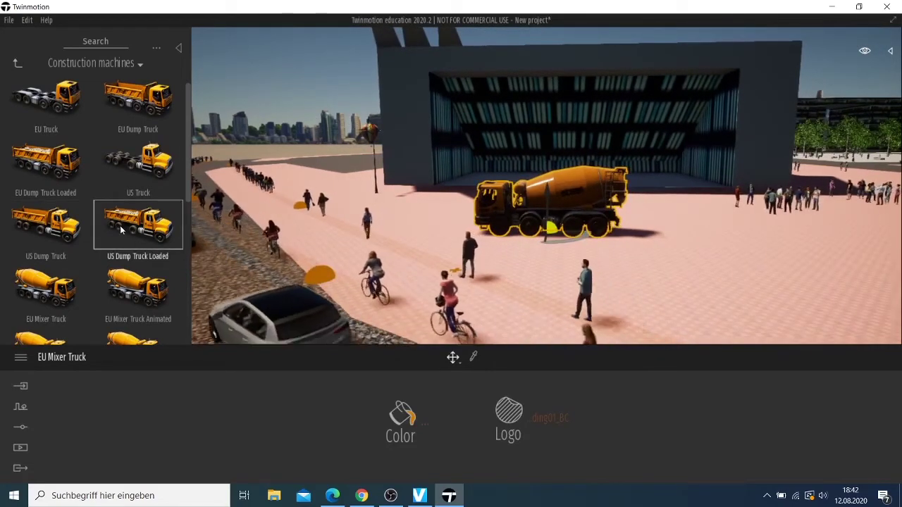
{"action": "left_click_drag", "start_coordinate": [127, 228], "coordinate": [483, 277]}
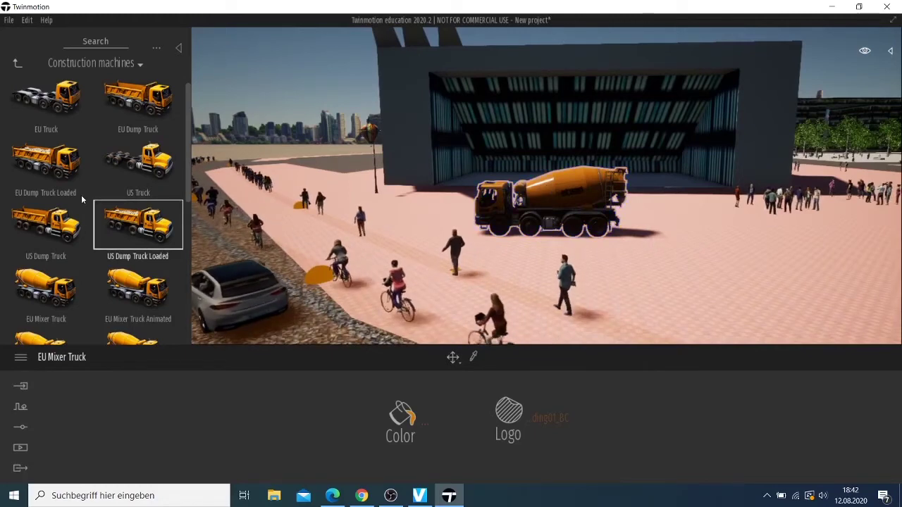
{"action": "left_click_drag", "start_coordinate": [134, 226], "coordinate": [765, 283]}
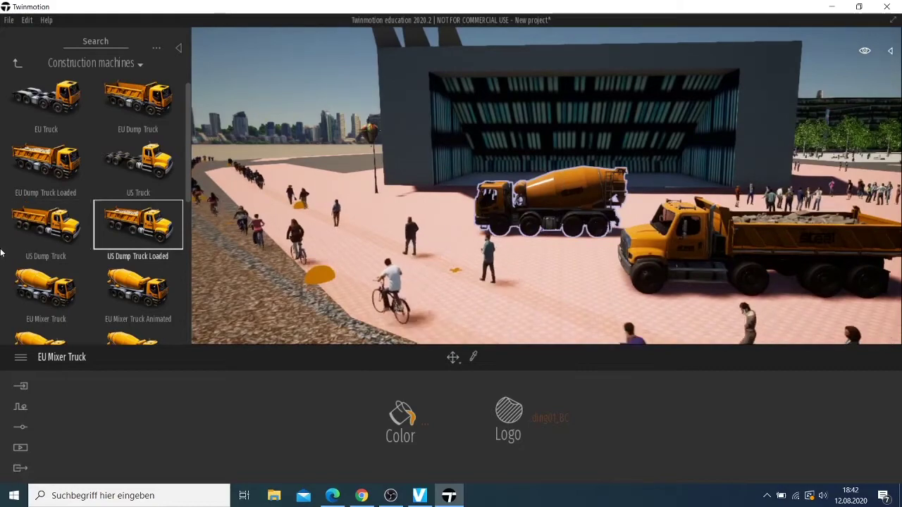
{"action": "scroll", "coordinate": [778, 150], "scroll_direction": "down", "scroll_amount": 5}
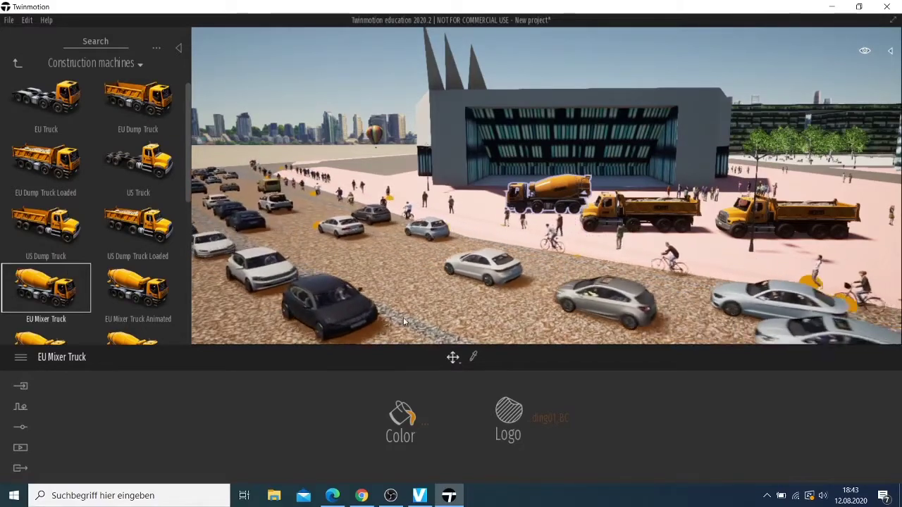
{"action": "scroll", "coordinate": [404, 322], "scroll_direction": "down", "scroll_amount": 3}
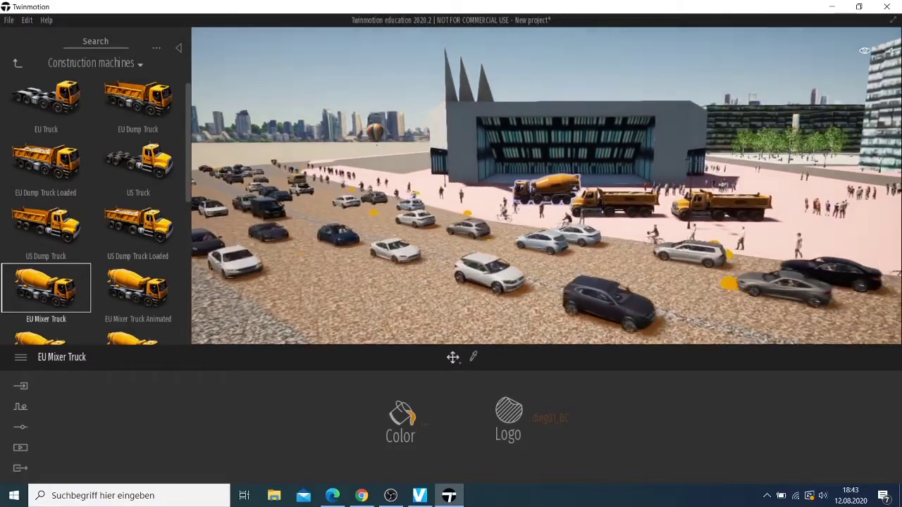
{"action": "key", "text": "Left"}
{"action": "key", "text": "Up"}
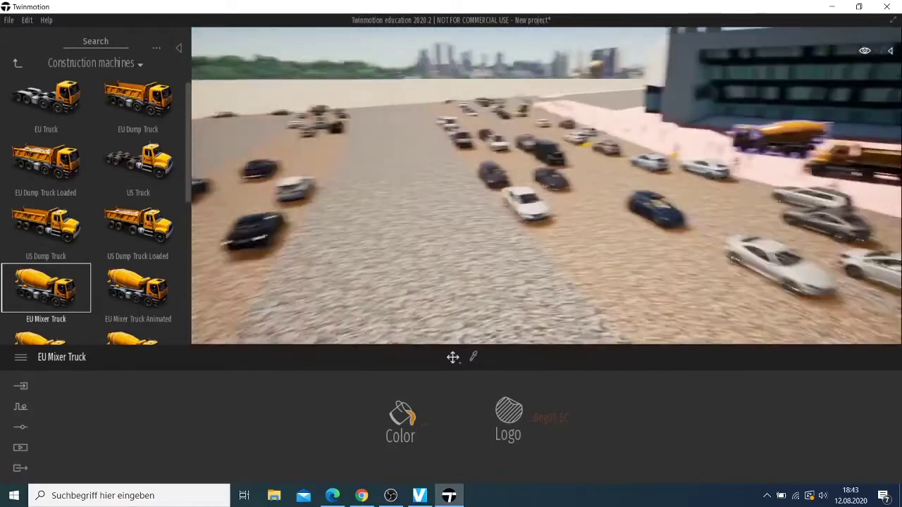
{"action": "key", "text": "Right"}
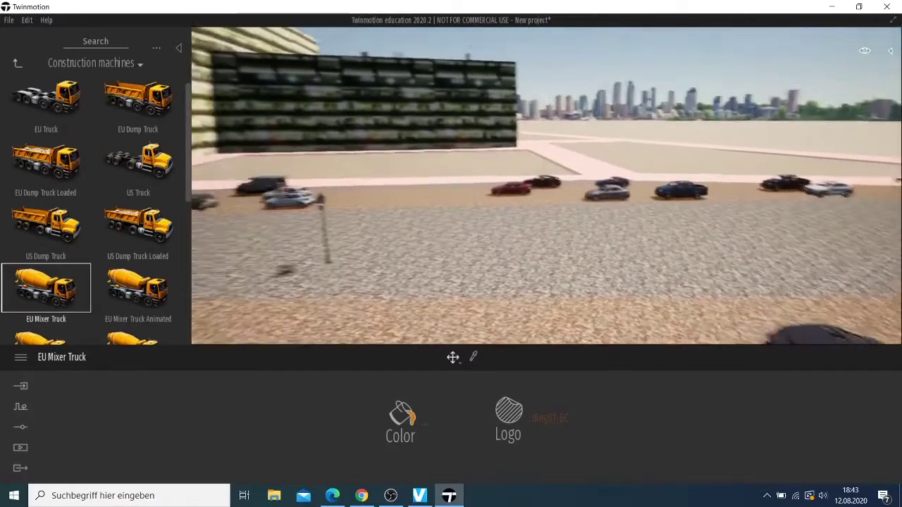
{"action": "key", "text": "Left"}
{"action": "key", "text": "Right"}
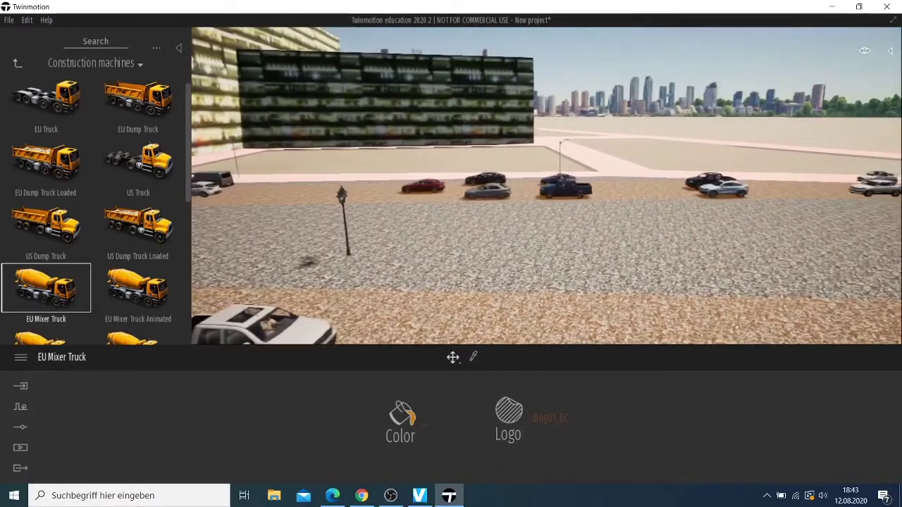
{"action": "key", "text": "Up"}
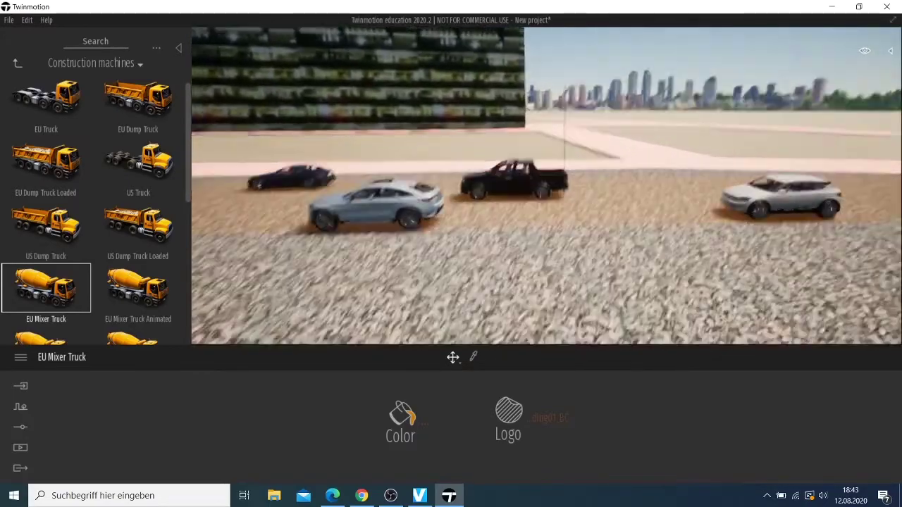
{"action": "left_click_drag", "start_coordinate": [894, 223], "coordinate": [888, 183]}
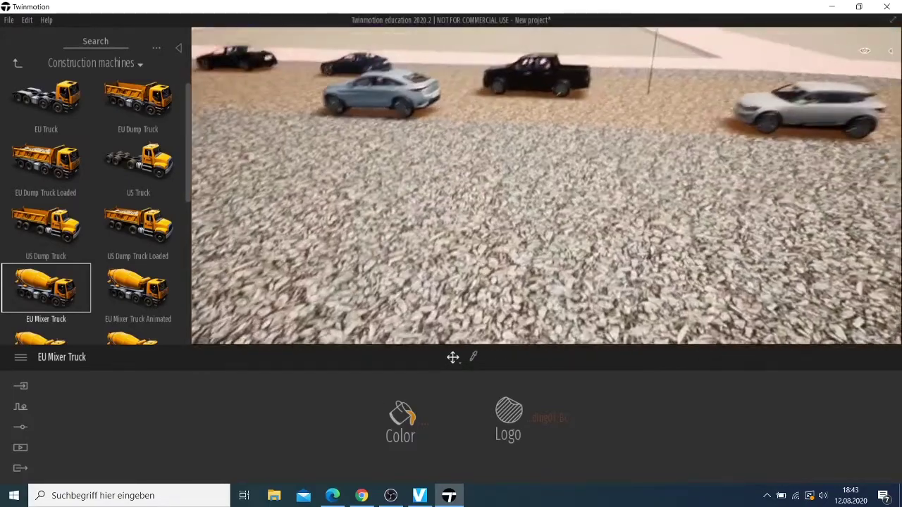
{"action": "key", "text": "Up"}
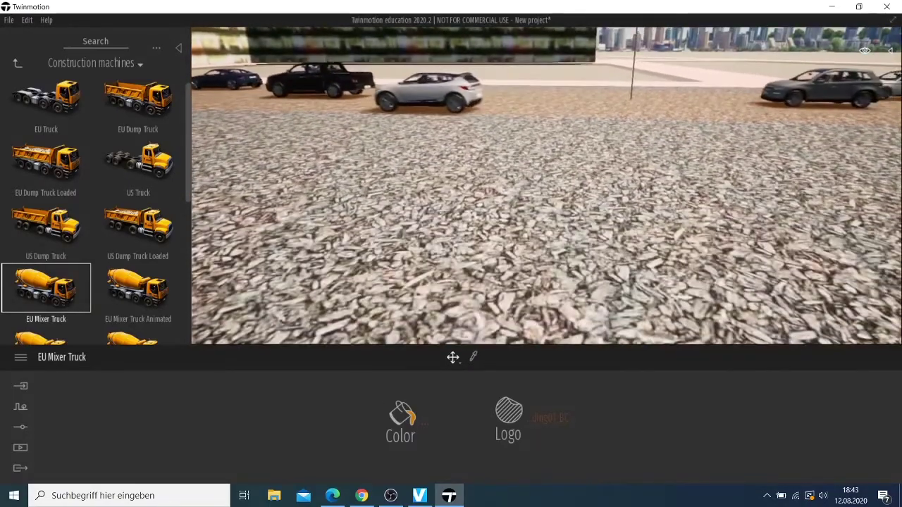
{"action": "key", "text": "Up"}
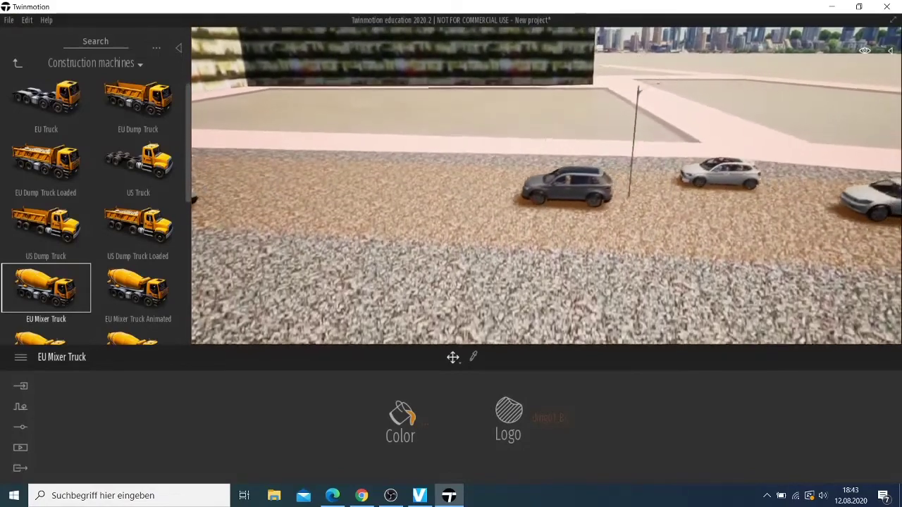
{"action": "key", "text": "Up"}
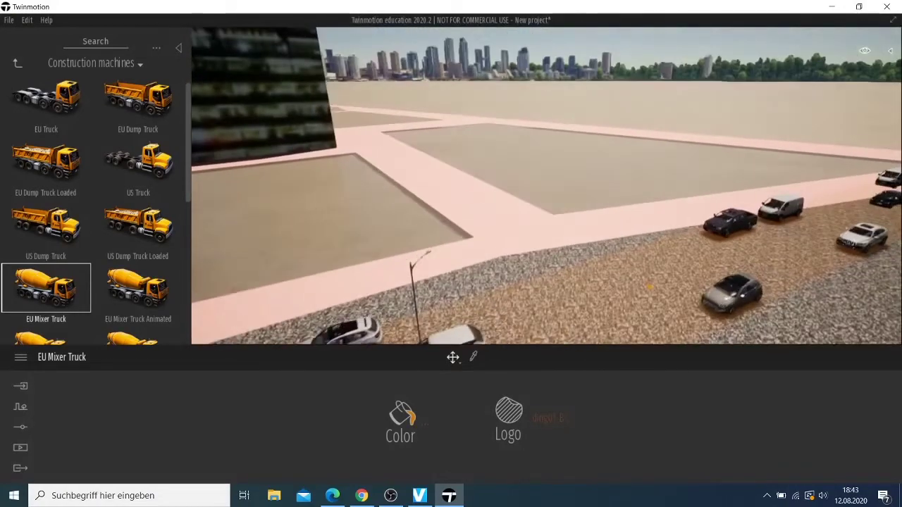
{"action": "key", "text": "Up"}
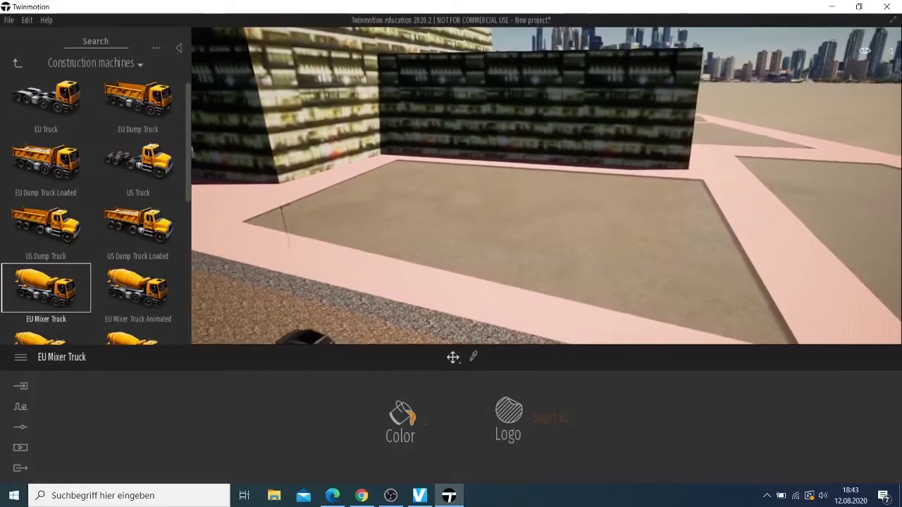
{"action": "key", "text": "Up"}
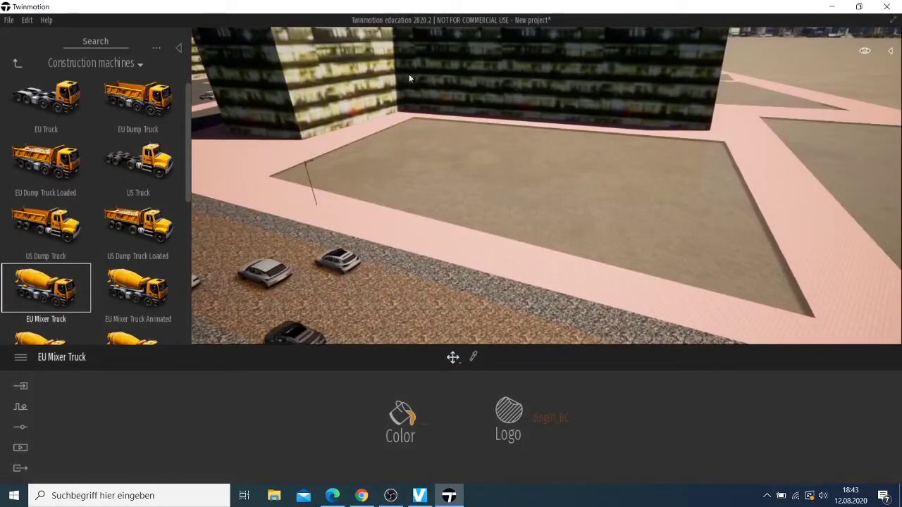
{"action": "key", "text": "Down"}
{"action": "left_click_drag", "start_coordinate": [391, 220], "coordinate": [239, 83]}
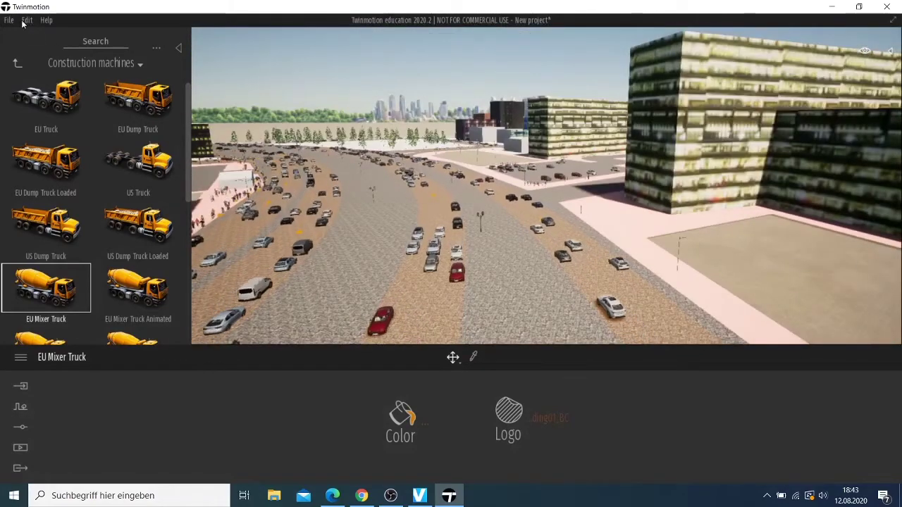
Save the project as 'city cairo' under Desktop > twinmotion video via Save as.
{"action": "left_click", "coordinate": [10, 20]}
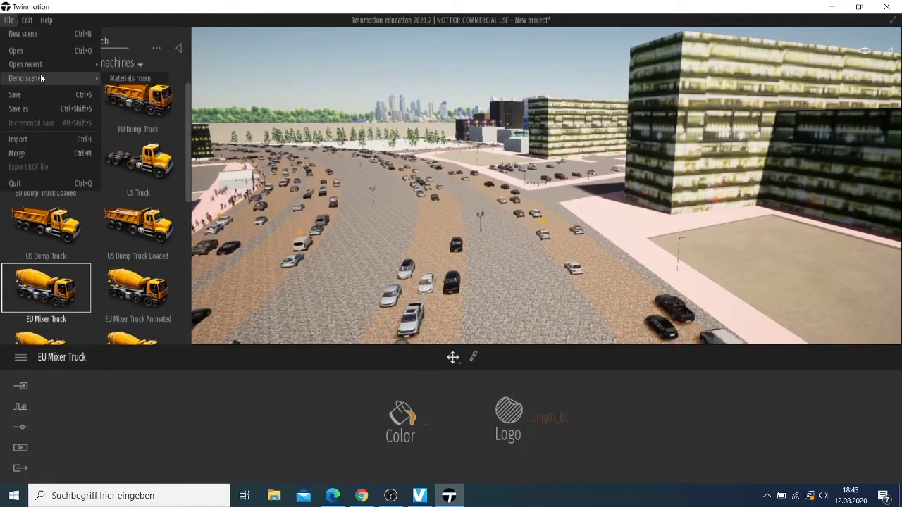
{"action": "mouse_move", "coordinate": [26, 64]}
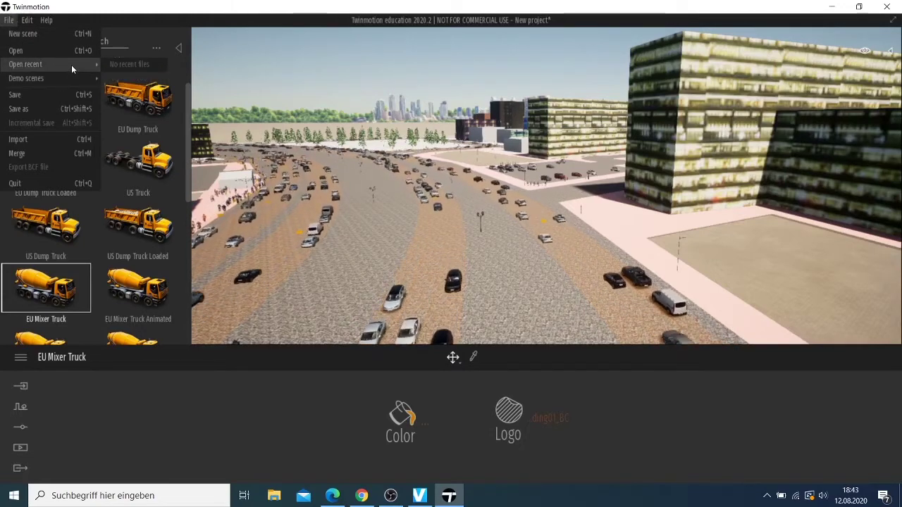
{"action": "left_click", "coordinate": [52, 109]}
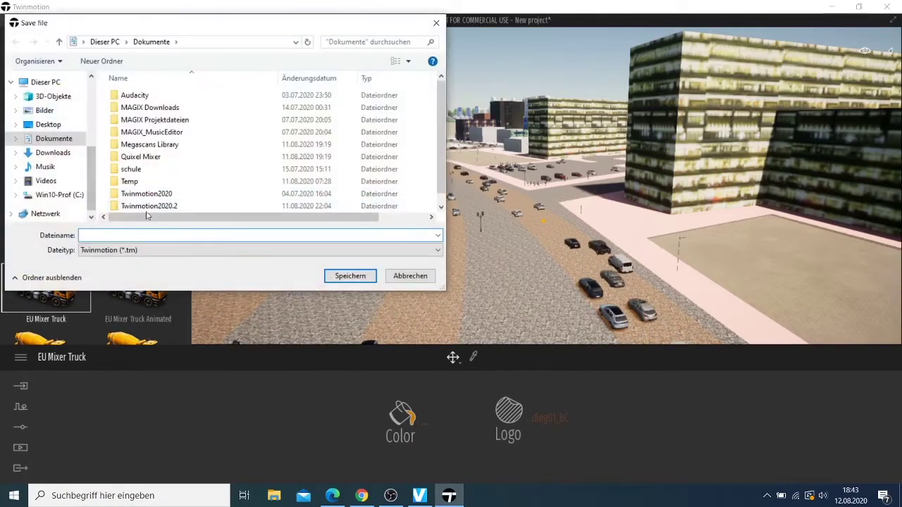
{"action": "scroll", "coordinate": [153, 196], "scroll_direction": "down", "scroll_amount": 1}
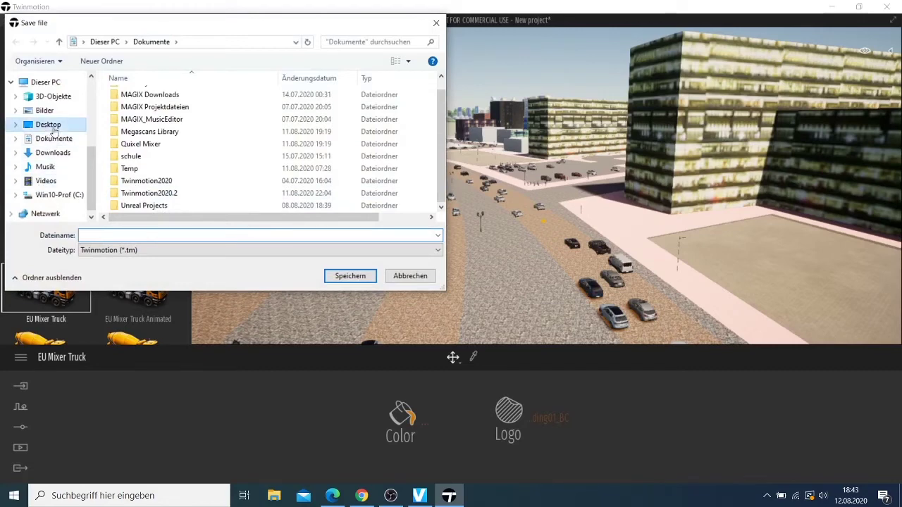
{"action": "left_click", "coordinate": [48, 124]}
{"action": "scroll", "coordinate": [194, 193], "scroll_direction": "down", "scroll_amount": 1}
{"action": "scroll", "coordinate": [193, 193], "scroll_direction": "down", "scroll_amount": 1}
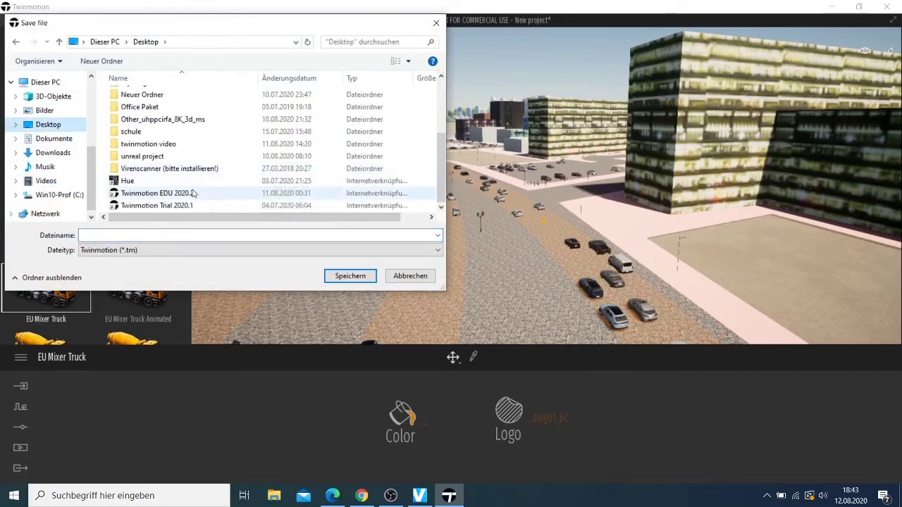
{"action": "scroll", "coordinate": [197, 193], "scroll_direction": "up", "scroll_amount": 2}
{"action": "scroll", "coordinate": [200, 193], "scroll_direction": "up", "scroll_amount": 1}
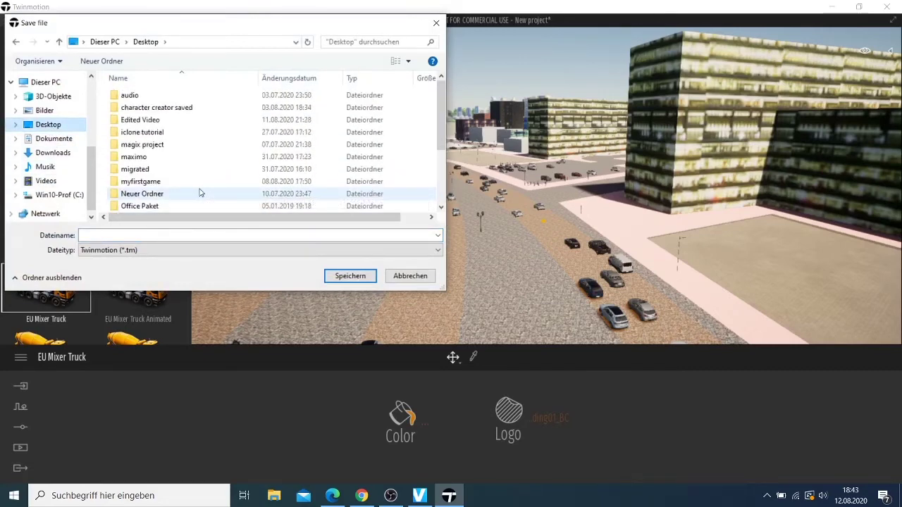
{"action": "scroll", "coordinate": [190, 121], "scroll_direction": "down", "scroll_amount": 3}
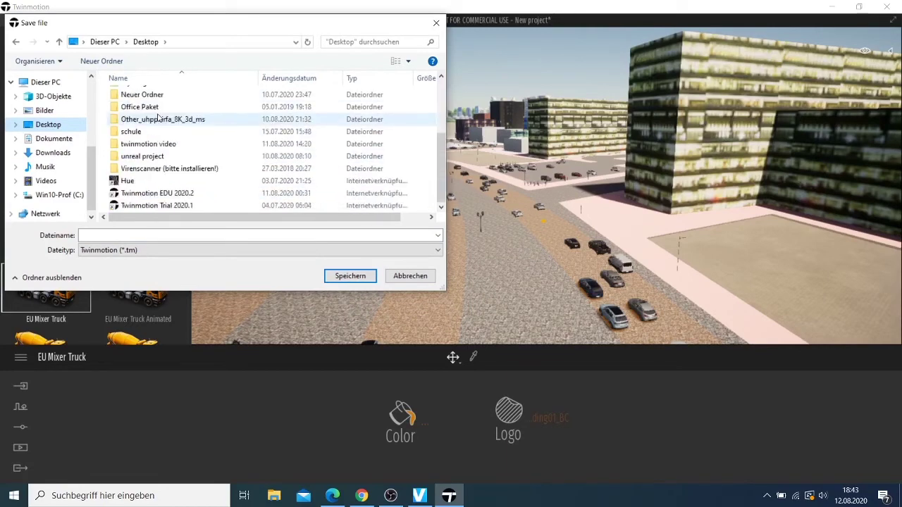
{"action": "left_click", "coordinate": [188, 145]}
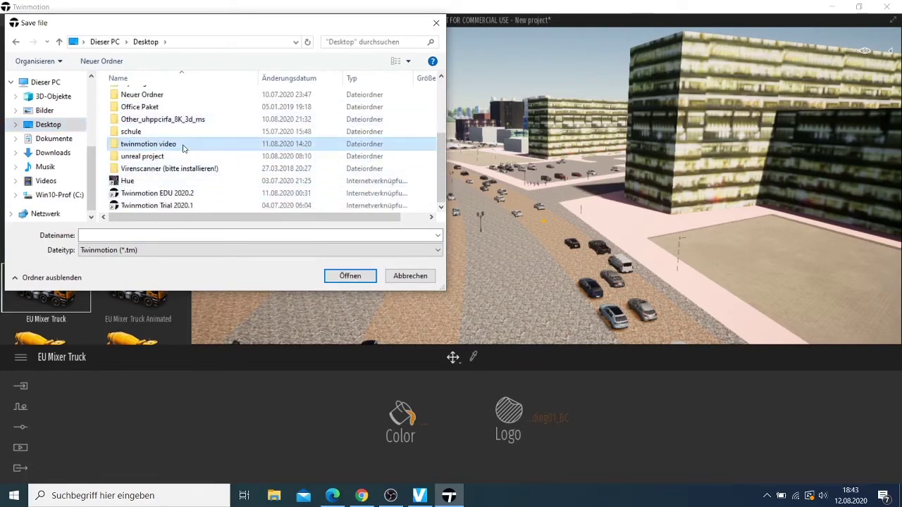
{"action": "double_click", "coordinate": [179, 148]}
{"action": "left_click", "coordinate": [133, 233]}
{"action": "type", "text": "city cairo"}
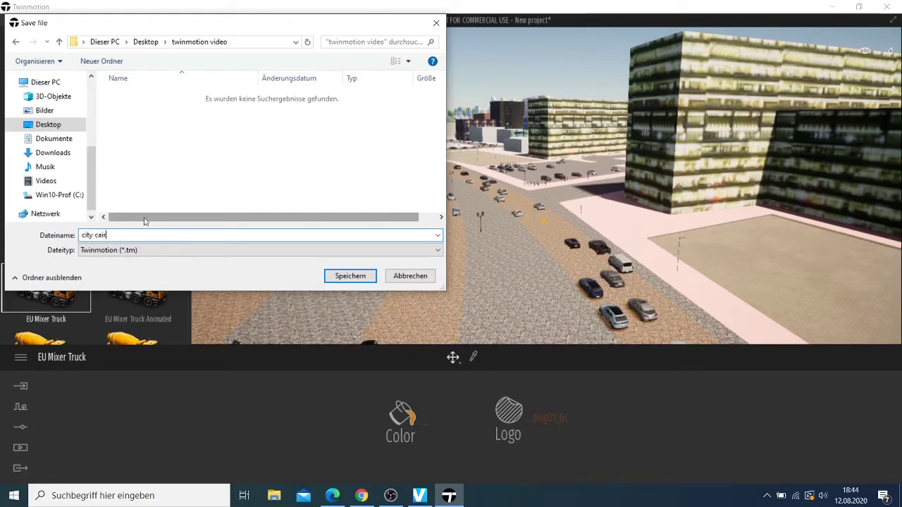
{"action": "left_click", "coordinate": [359, 276]}
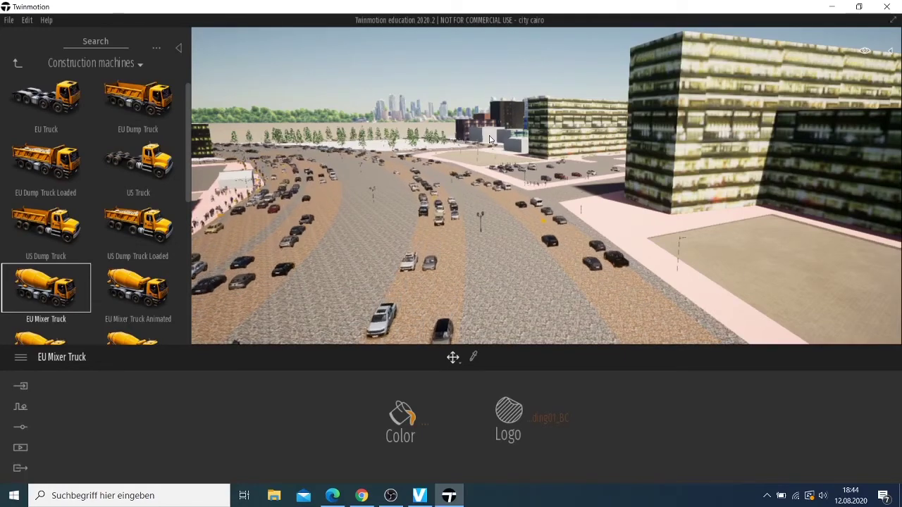
{"action": "mouse_move", "coordinate": [391, 157]}
{"action": "right_mouse_down"}
{"action": "mouse_move", "coordinate": [493, 211]}
{"action": "mouse_move", "coordinate": [563, 211]}
{"action": "right_mouse_up"}
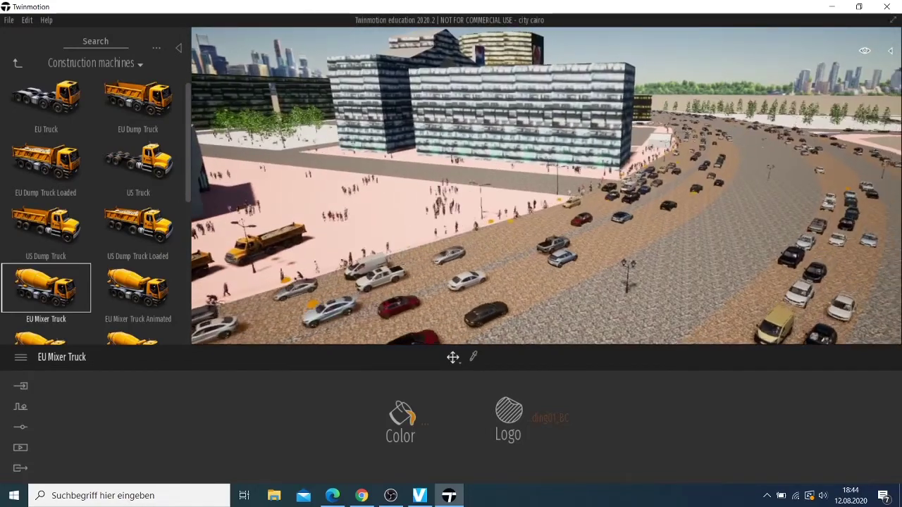
{"action": "right_click_drag", "start_coordinate": [338, 148], "coordinate": [390, 148]}
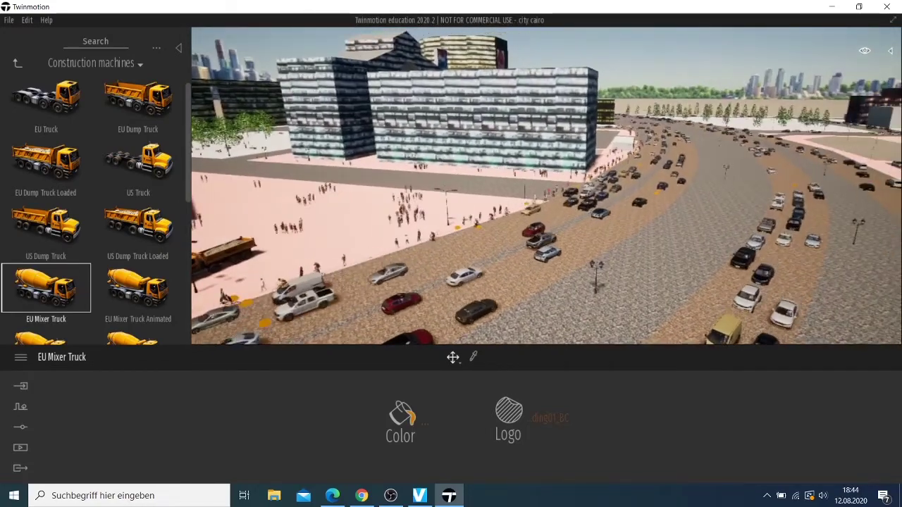